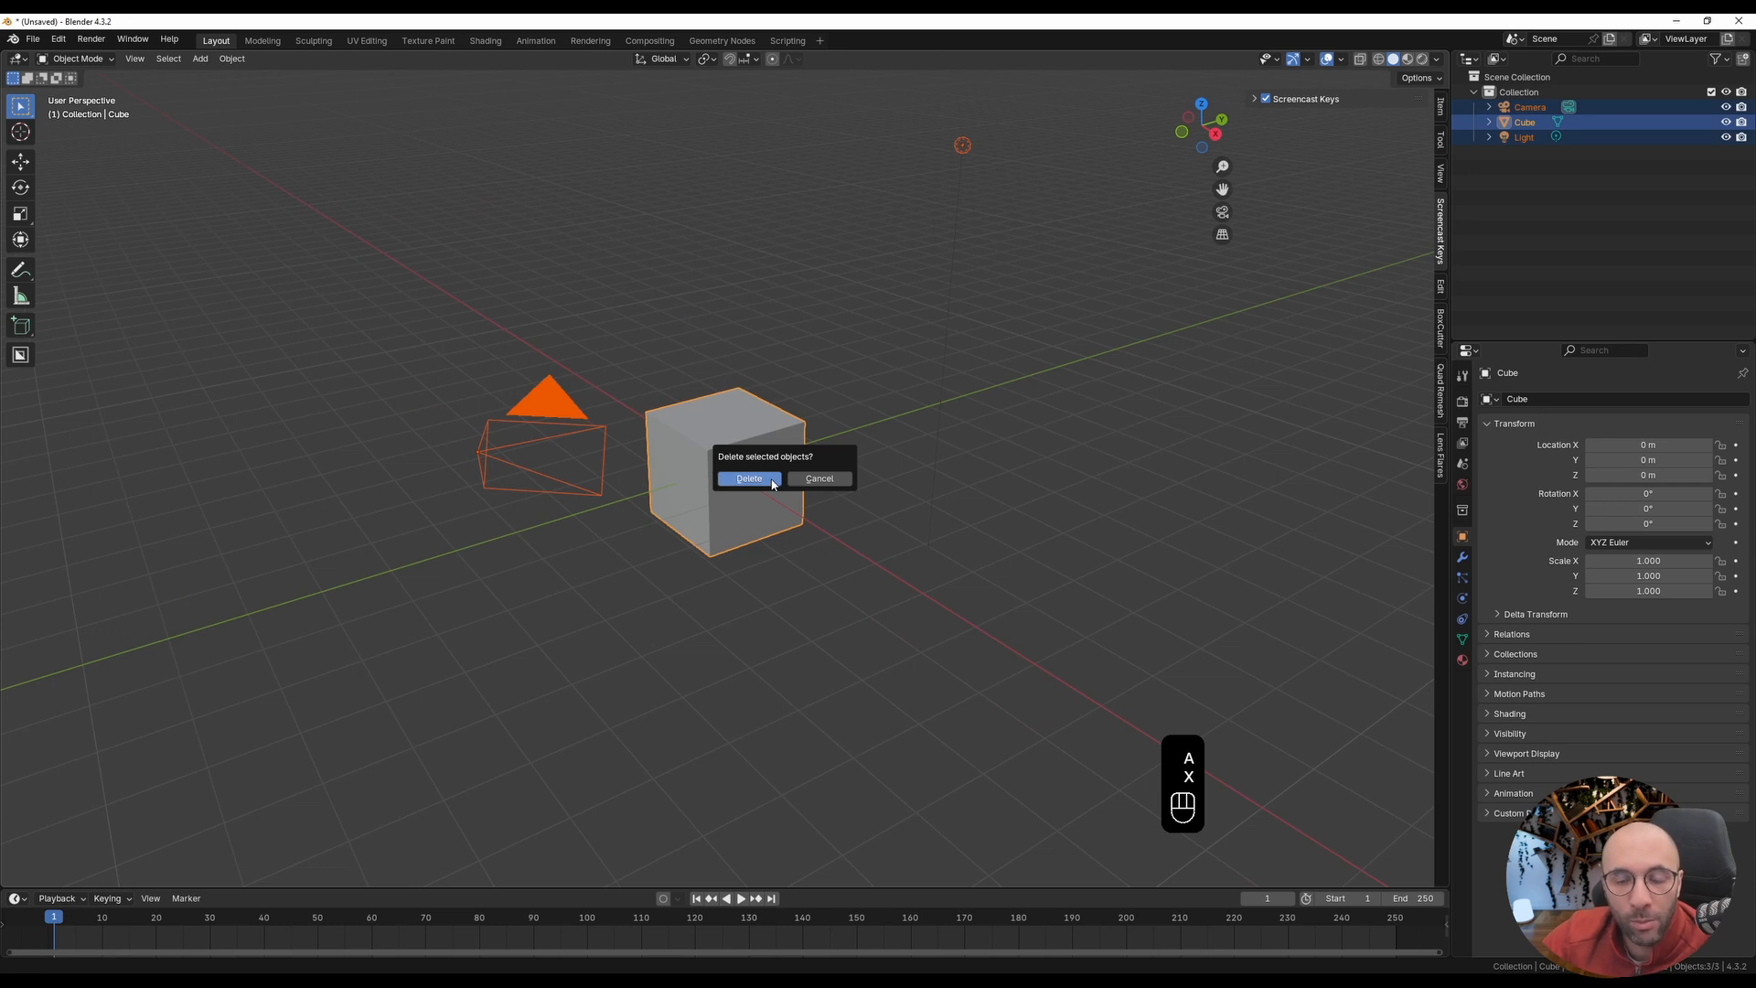
Step: Delete all the default scene objects and add a mesh circle at the origin
left_click(749, 479)
middle_click_drag(772, 483, 740, 465)
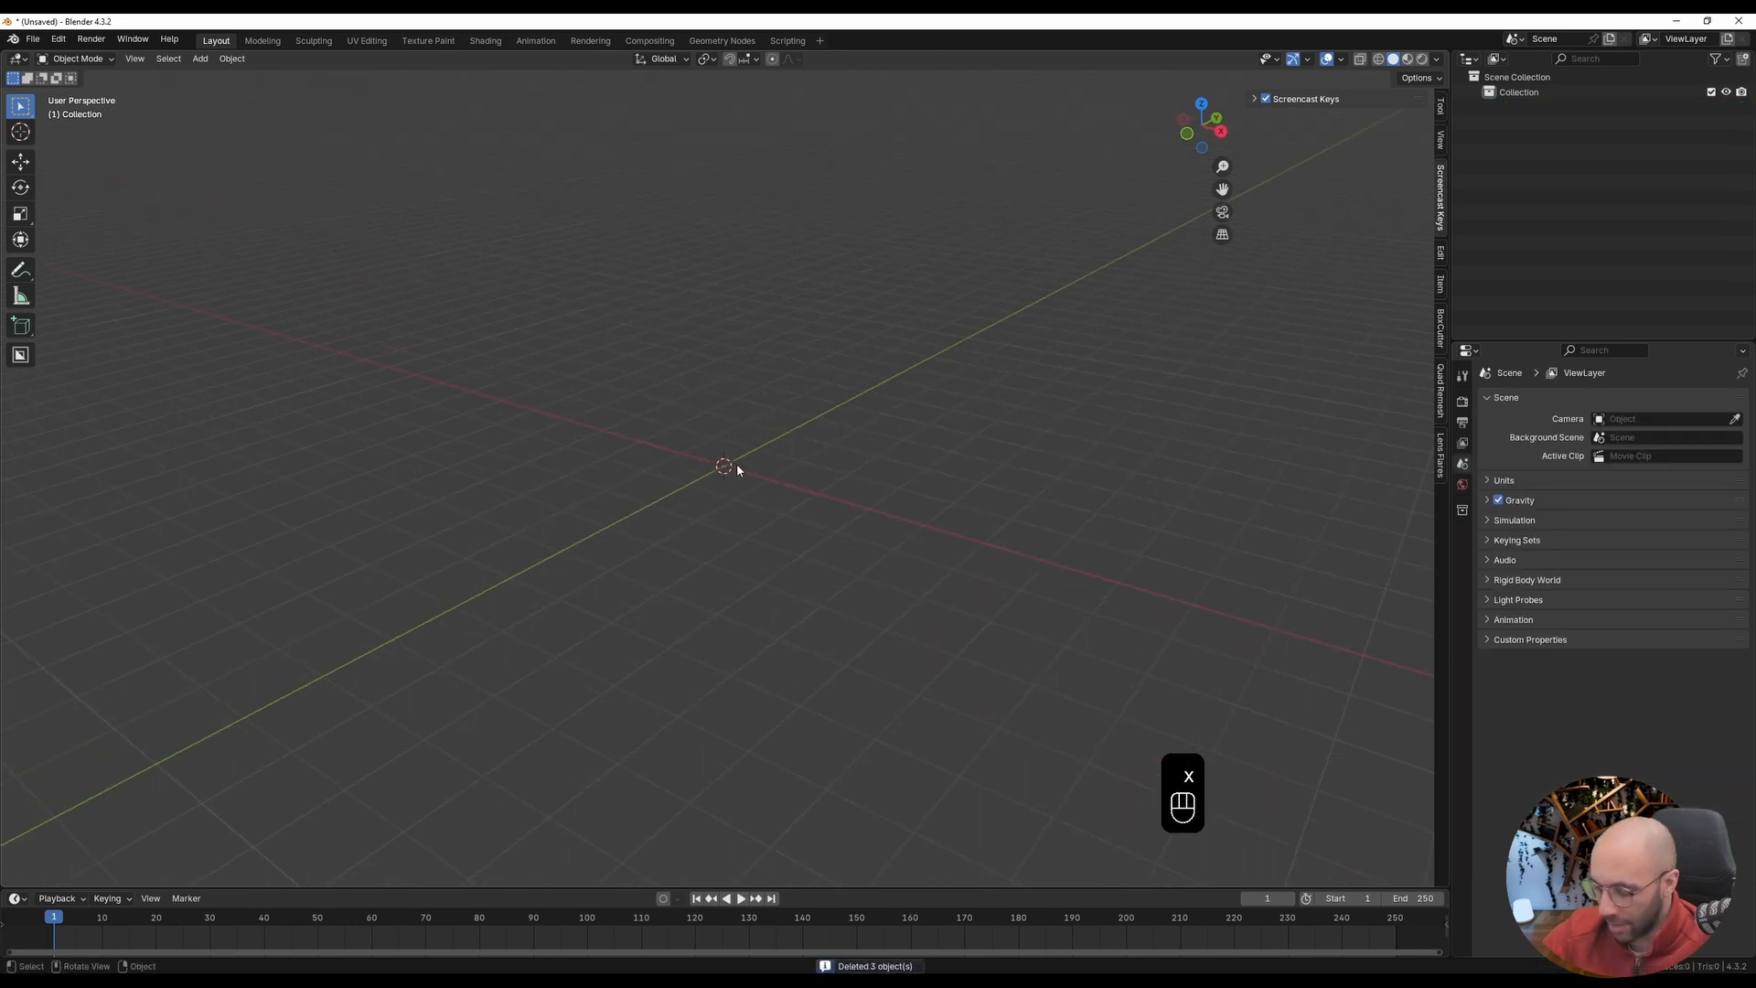
key("KP_1")
key("shift+a")
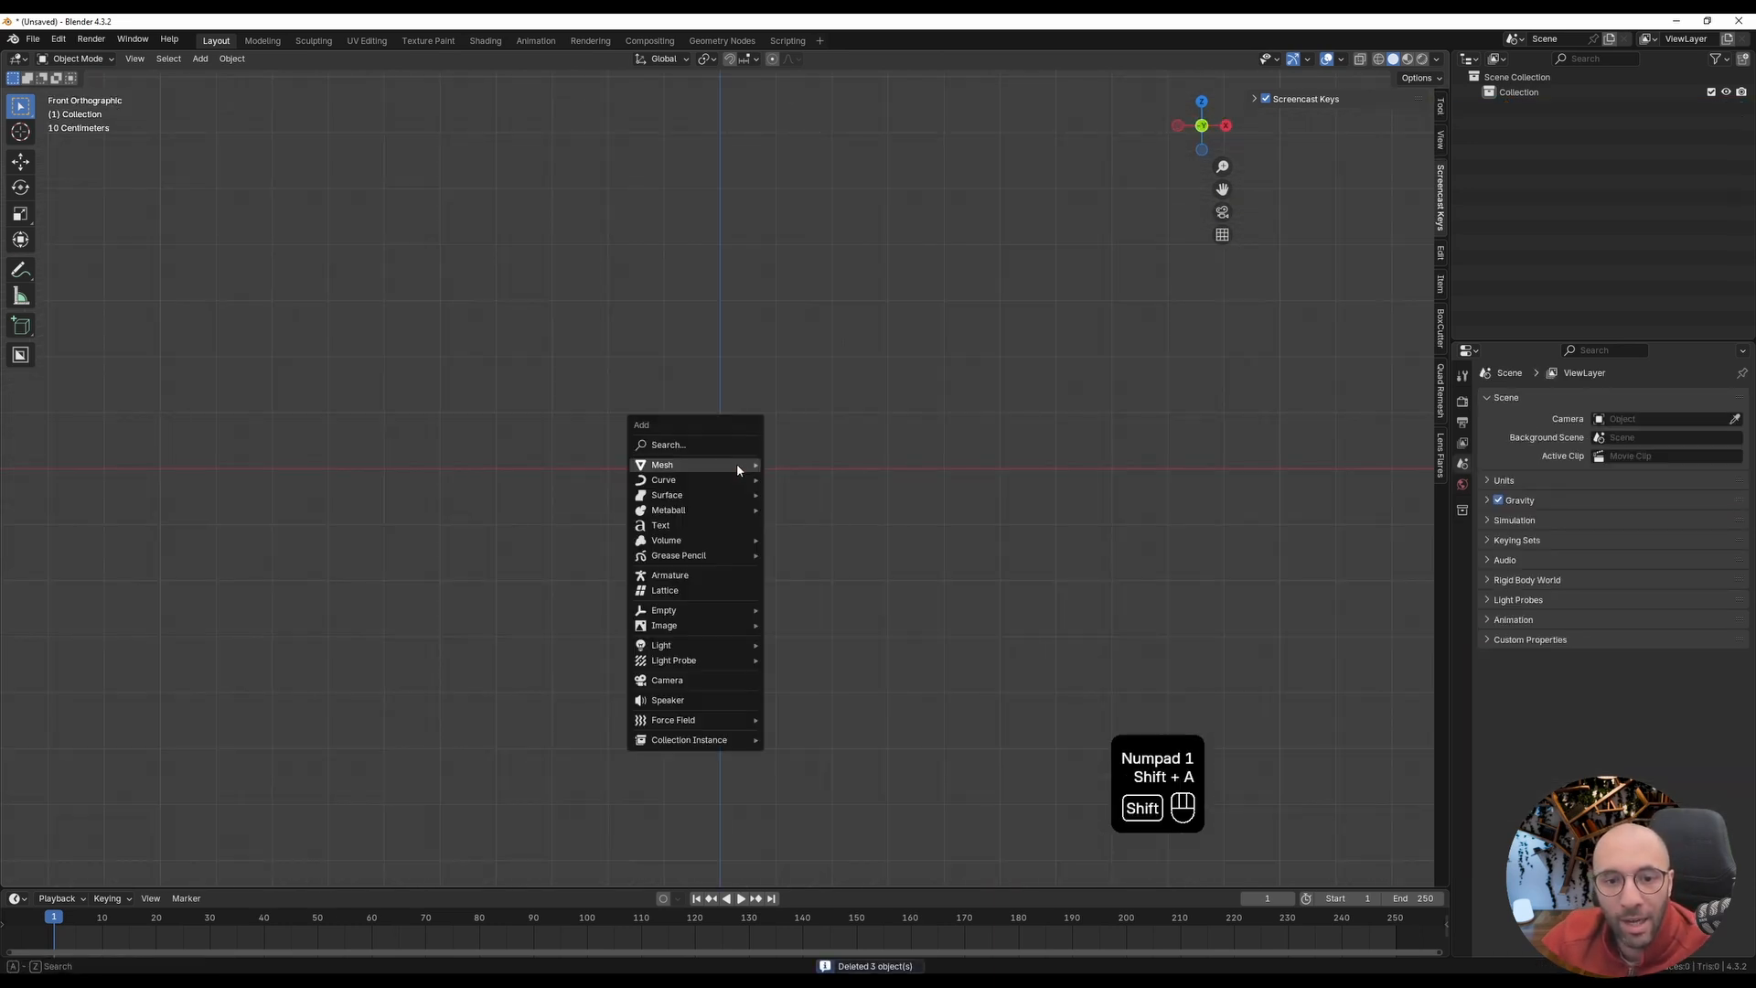
mouse_move(738, 467)
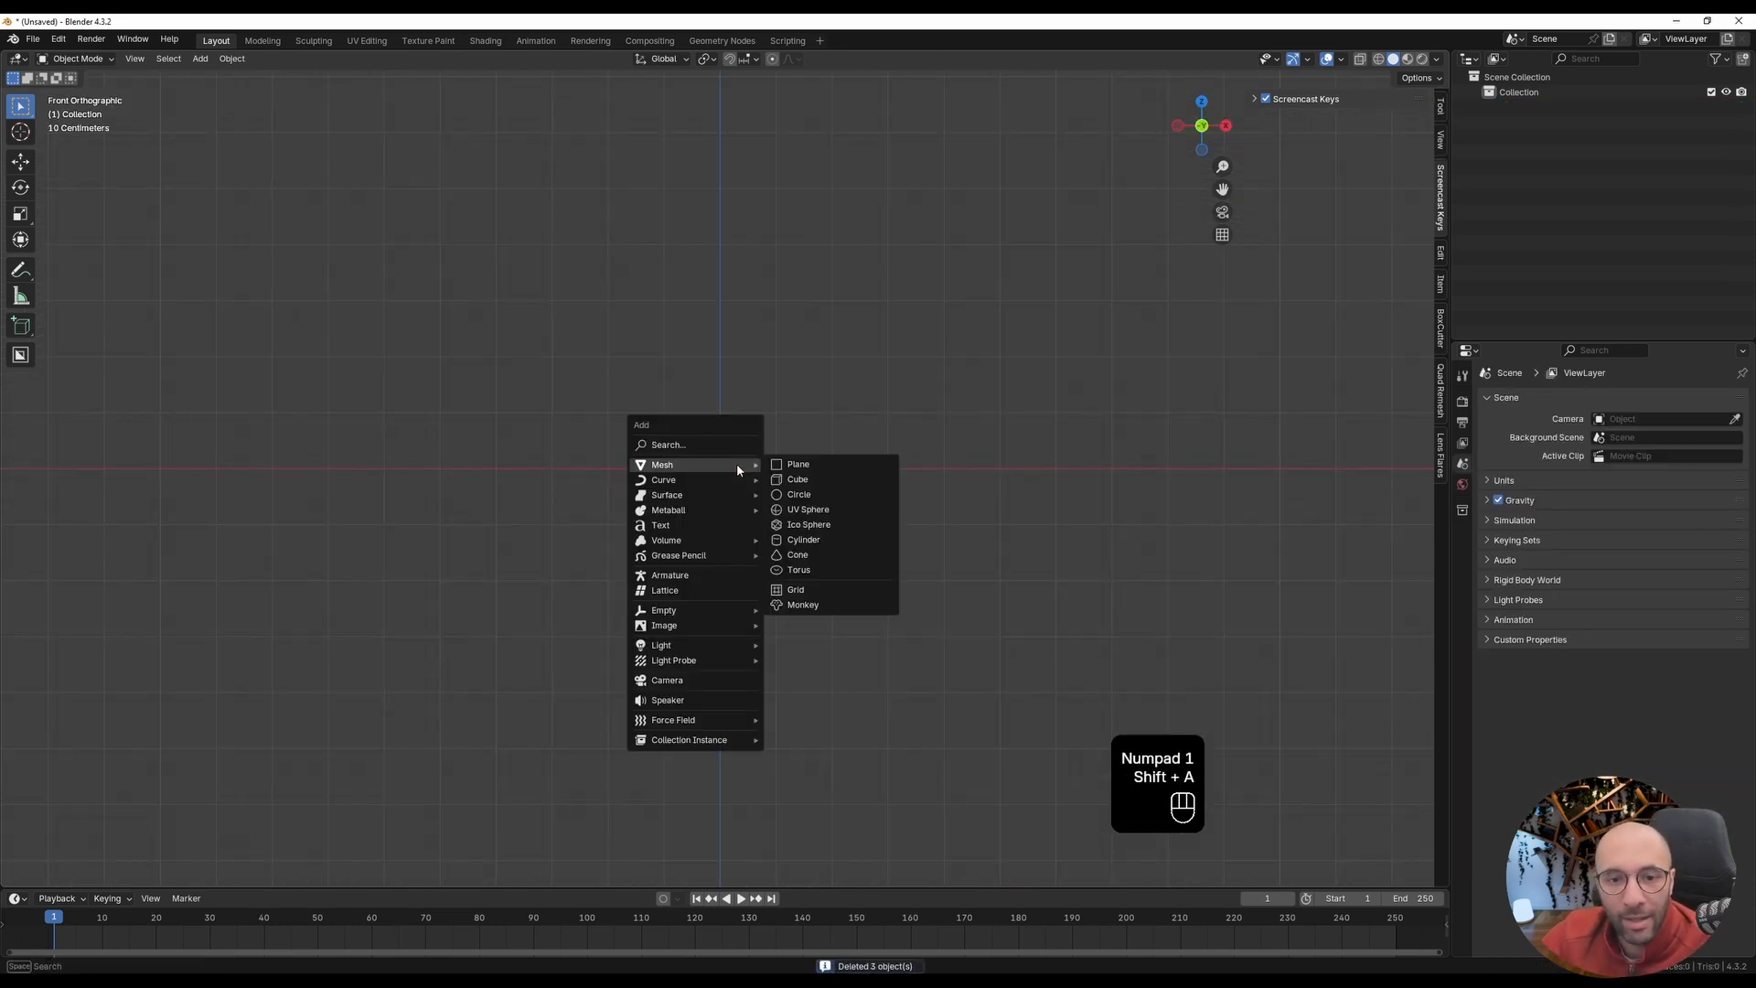
left_click(804, 497)
middle_click_drag(748, 467, 683, 518)
Step: Fill the circle with a face and extrude it upward about 0.37 m into a thick disc
key("Tab")
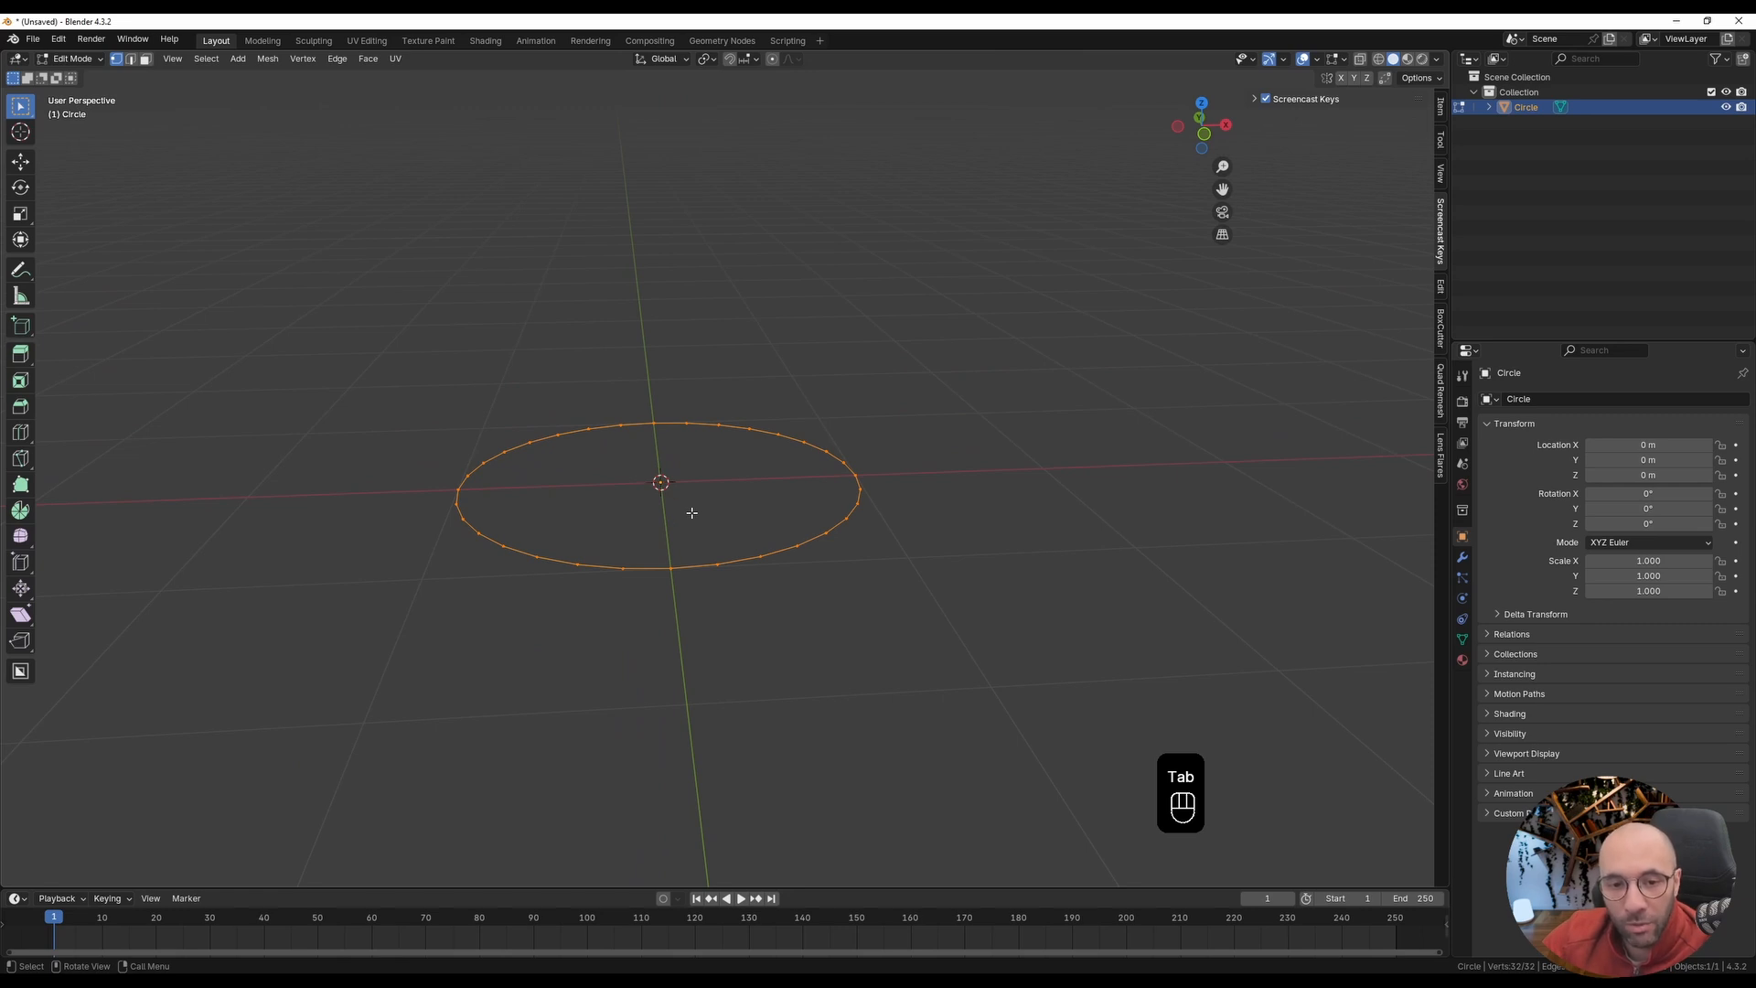
key("f")
middle_click_drag(777, 612, 804, 604)
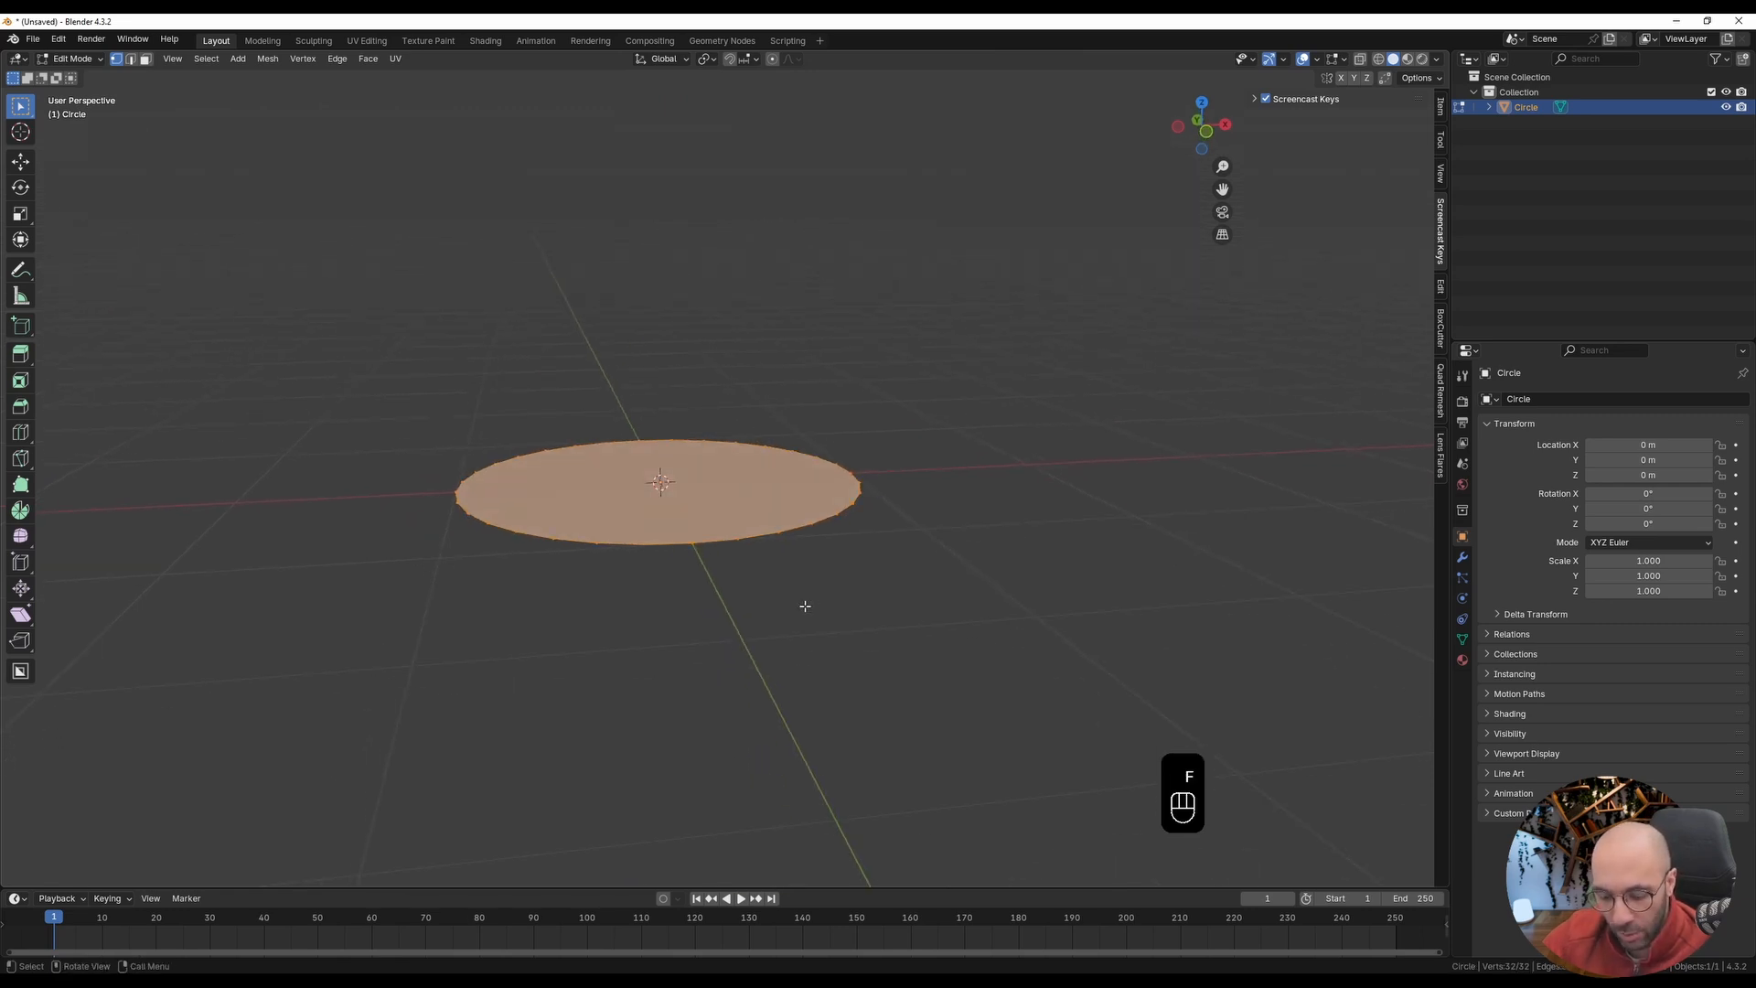
key("e")
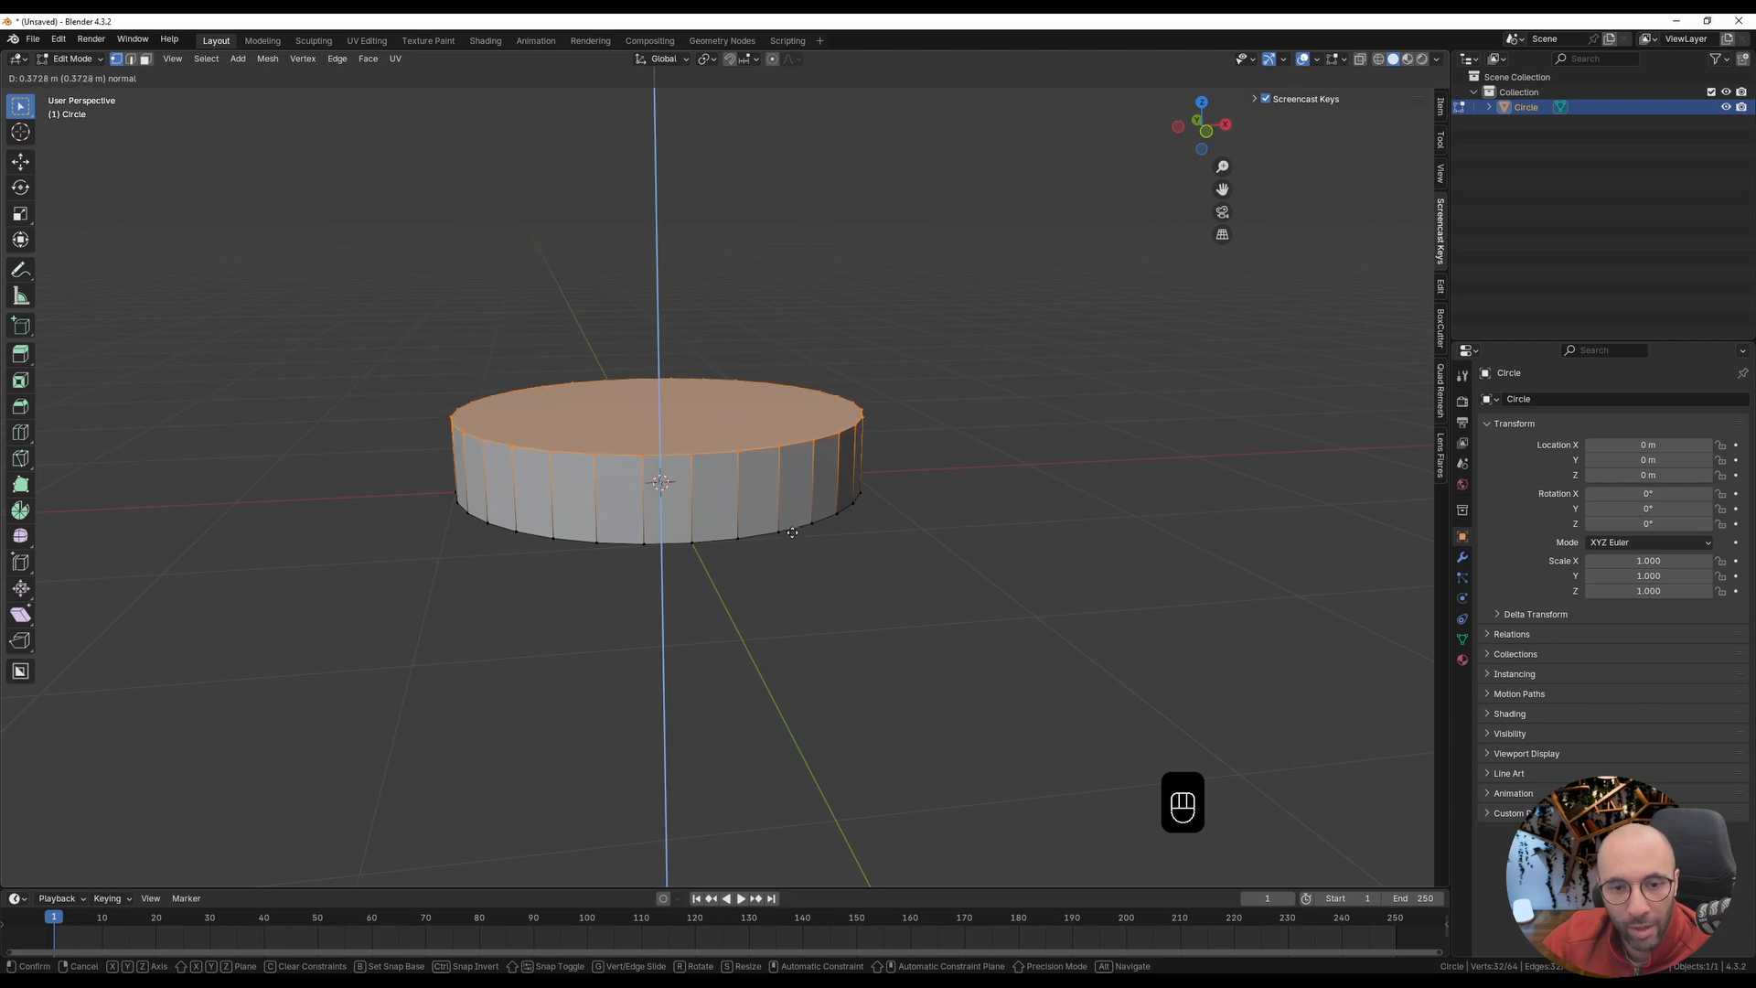
left_click(915, 576)
middle_click_drag(994, 592, 1102, 556)
key("Tab")
scroll(916, 540, "down", 3)
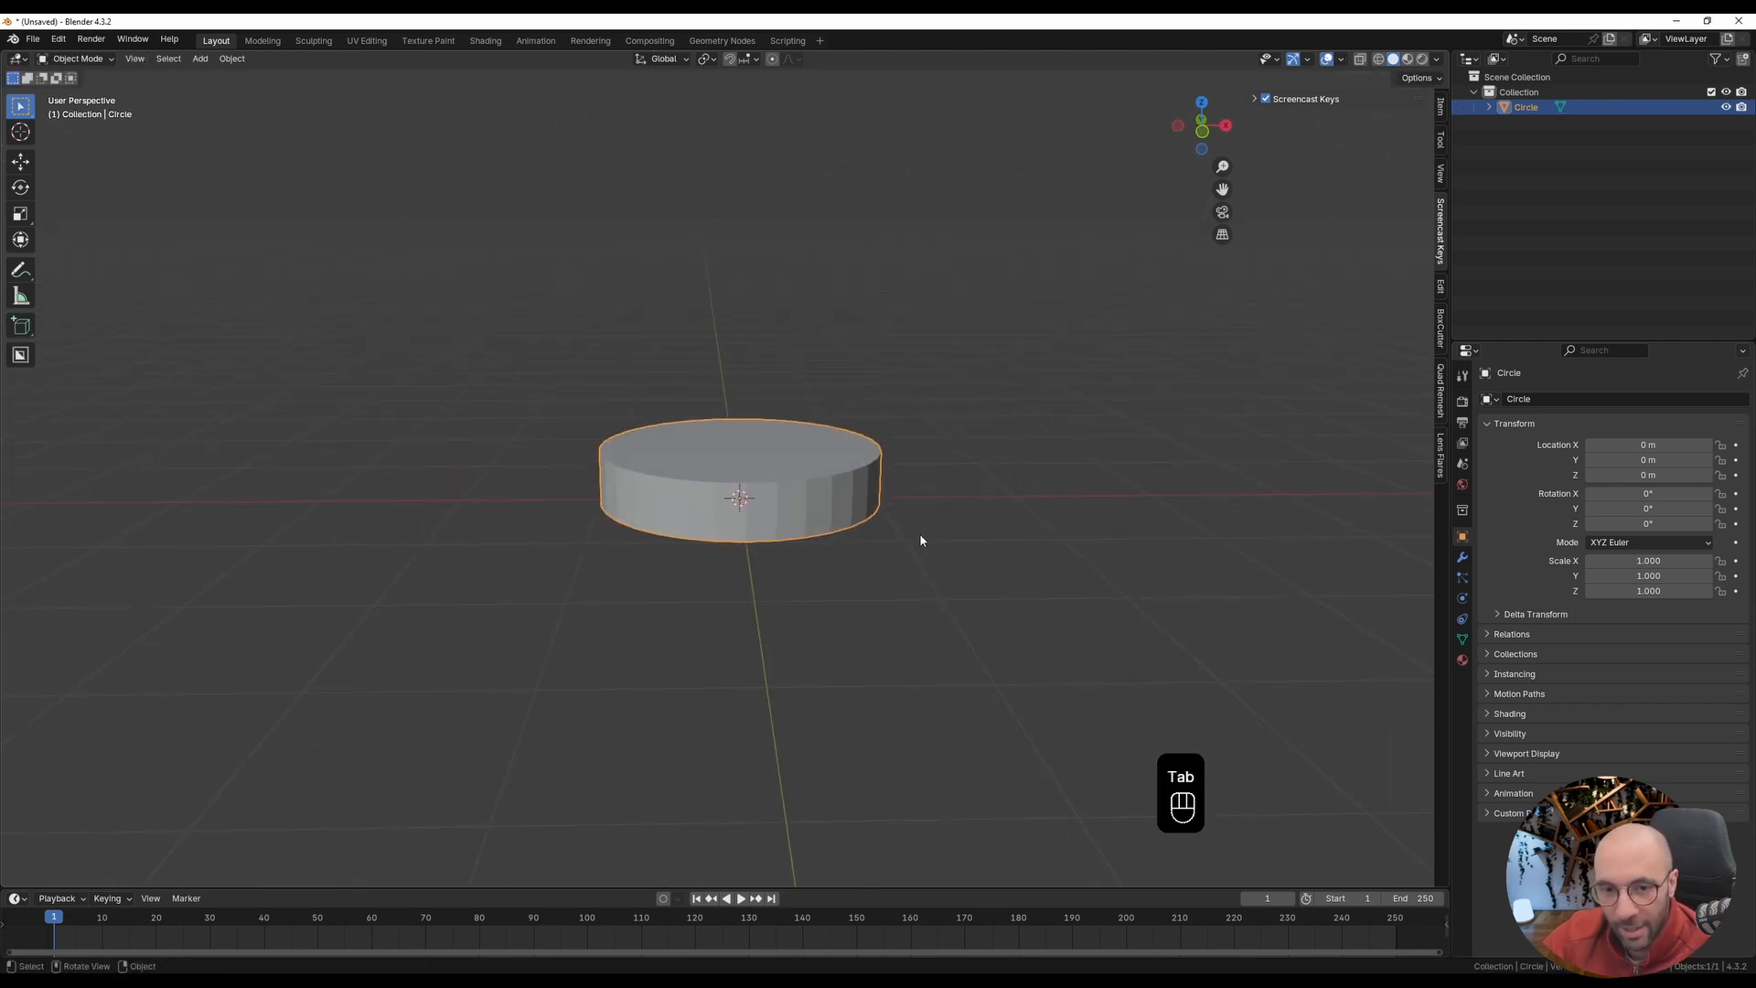
Step: Add a mesh cube at the origin as a separate object
key("shift+a")
mouse_move(921, 541)
type("cube")
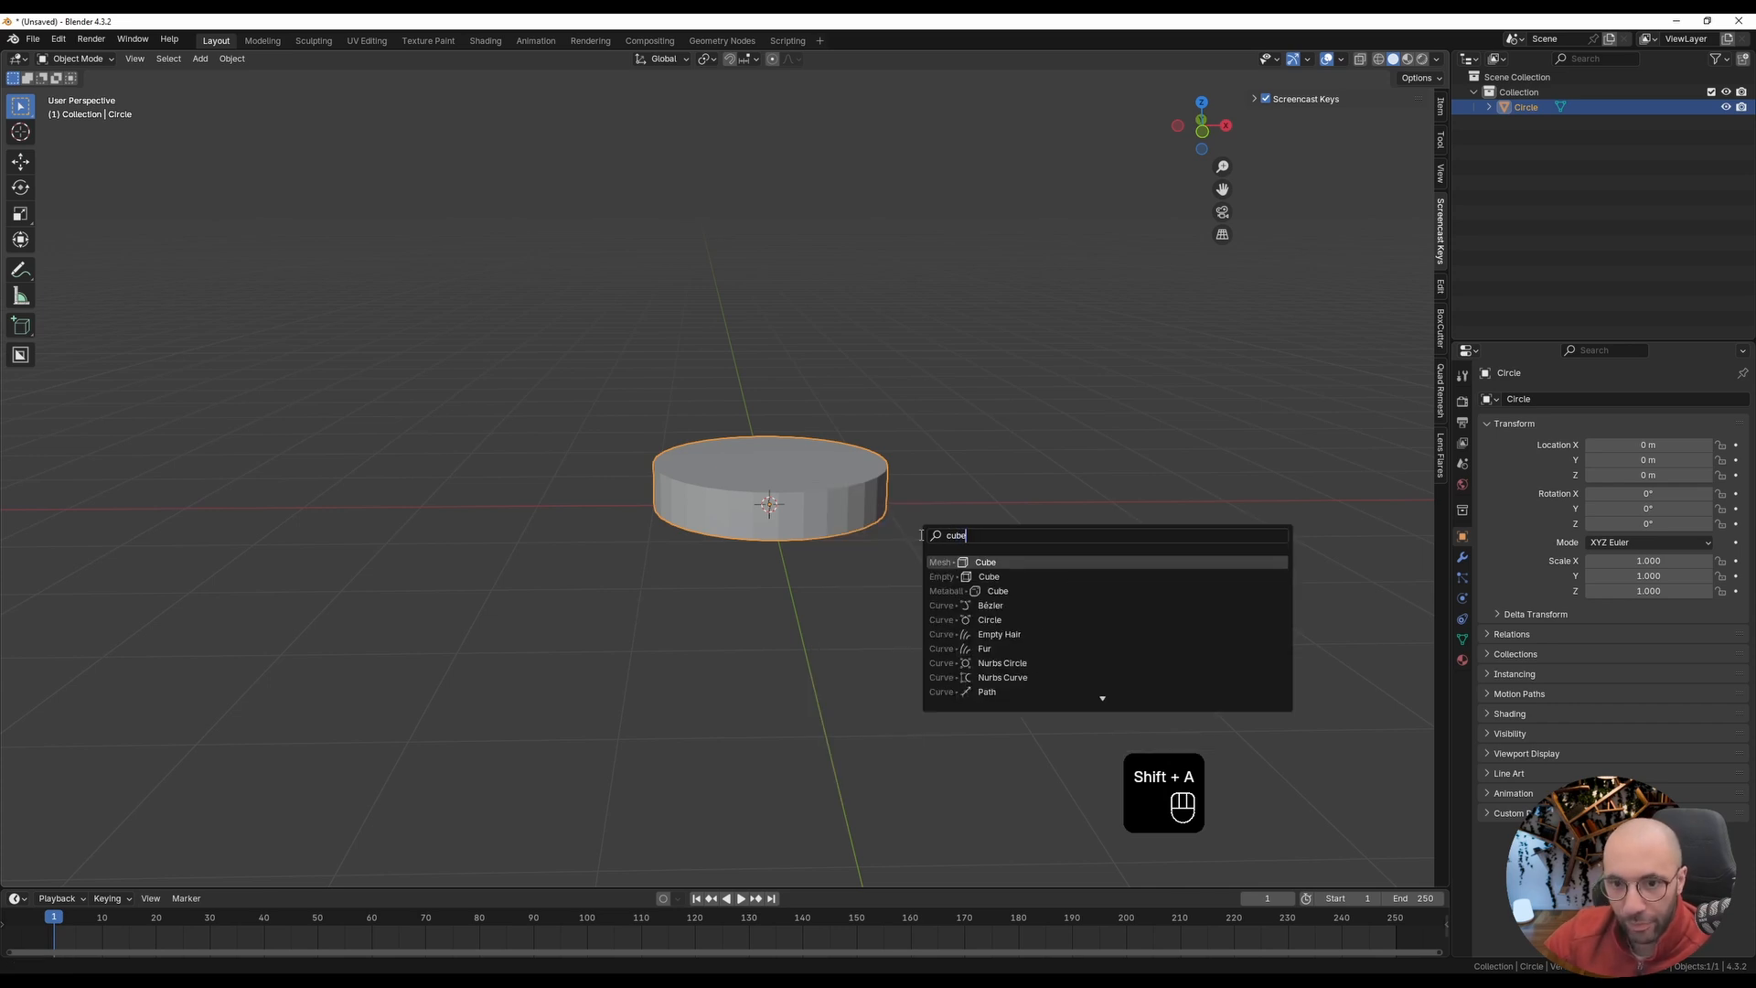
key("Return")
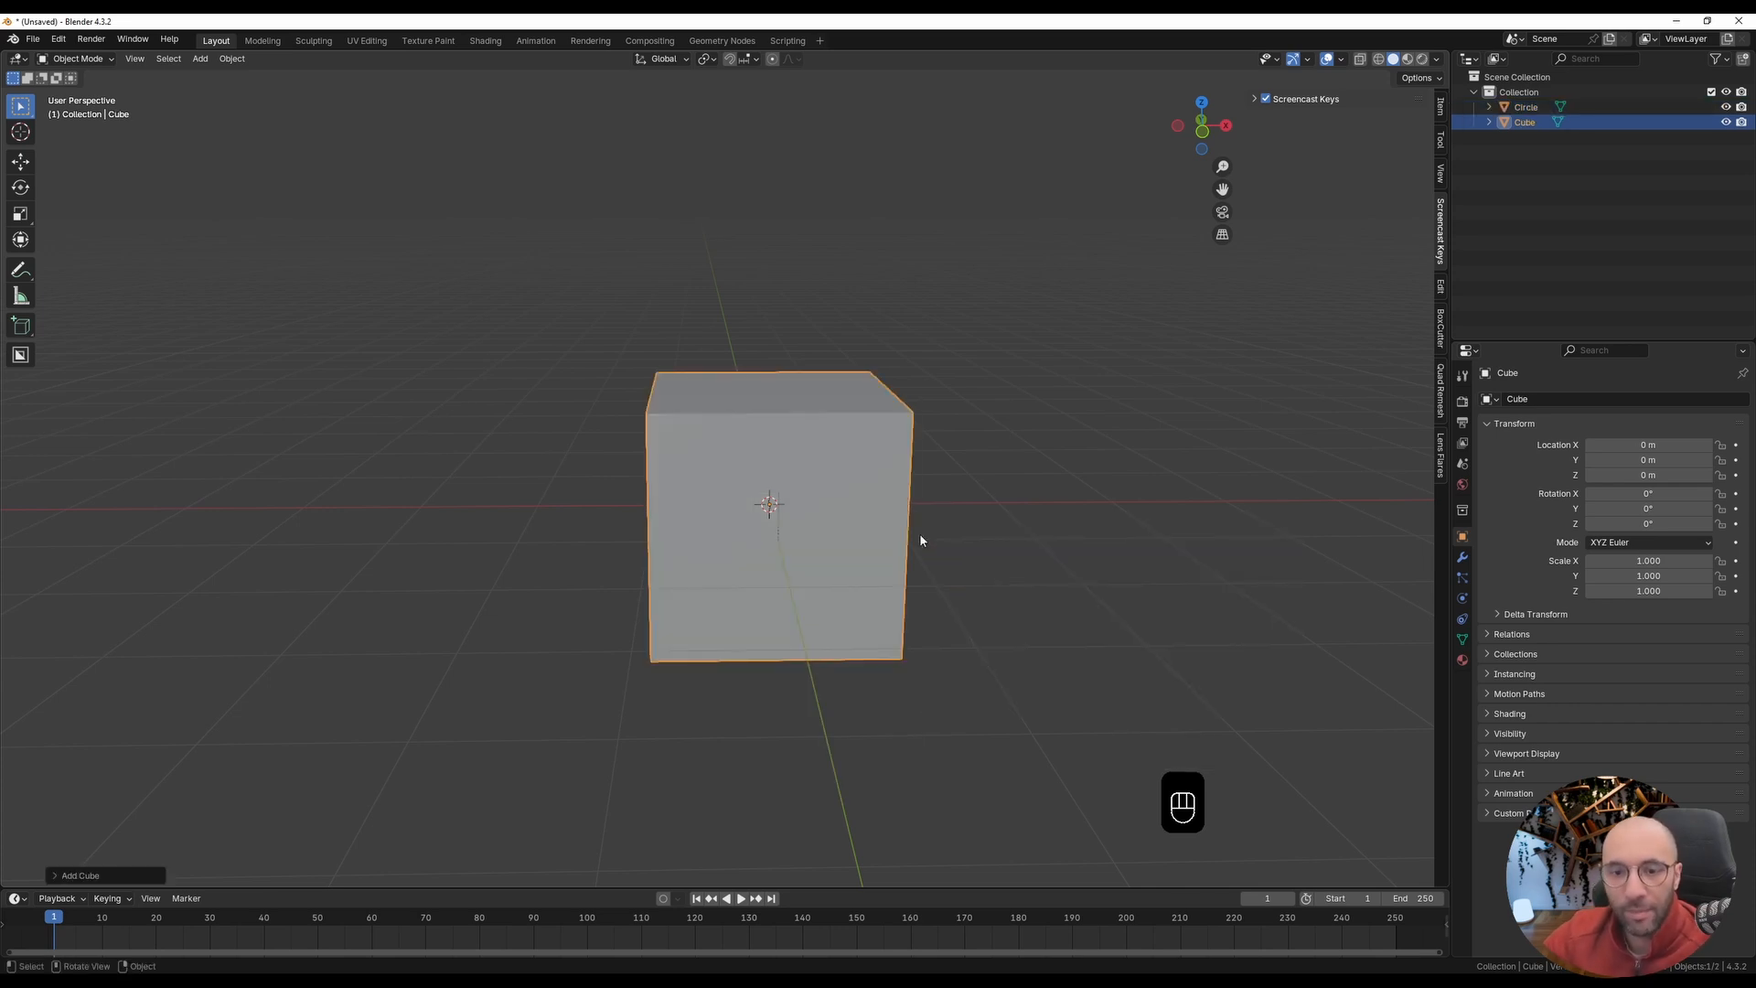
middle_click_drag(912, 545, 883, 542)
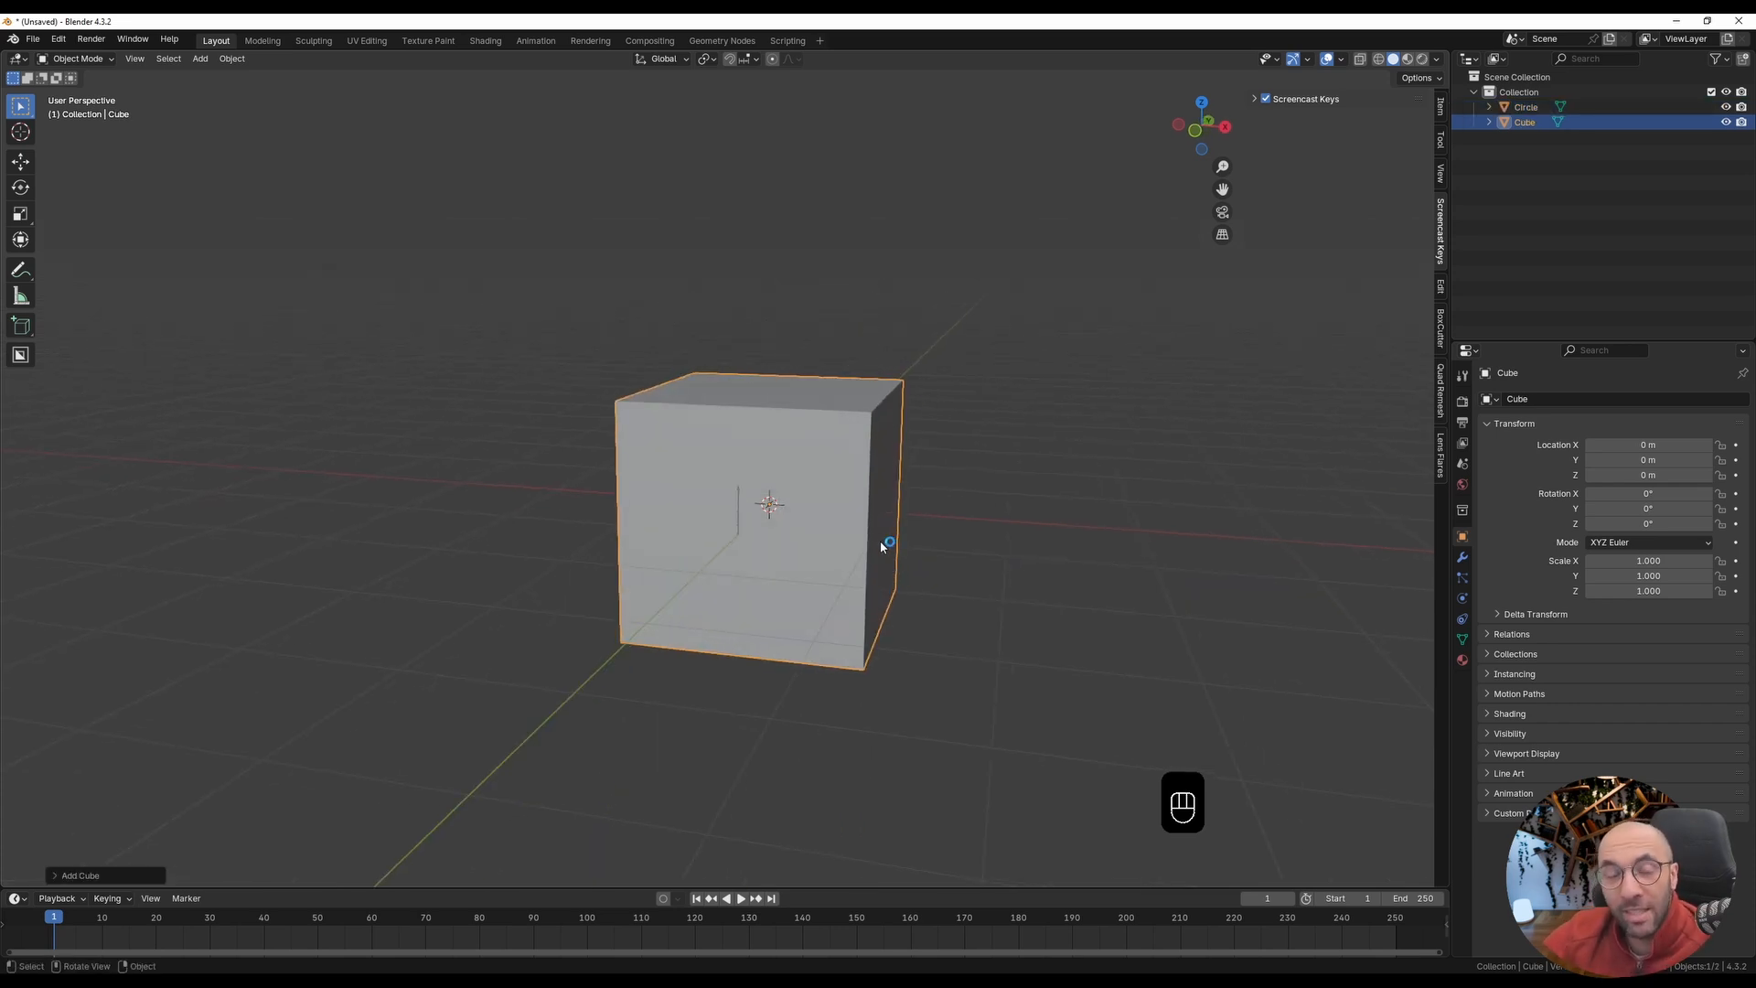
middle_click_drag(880, 540, 839, 582)
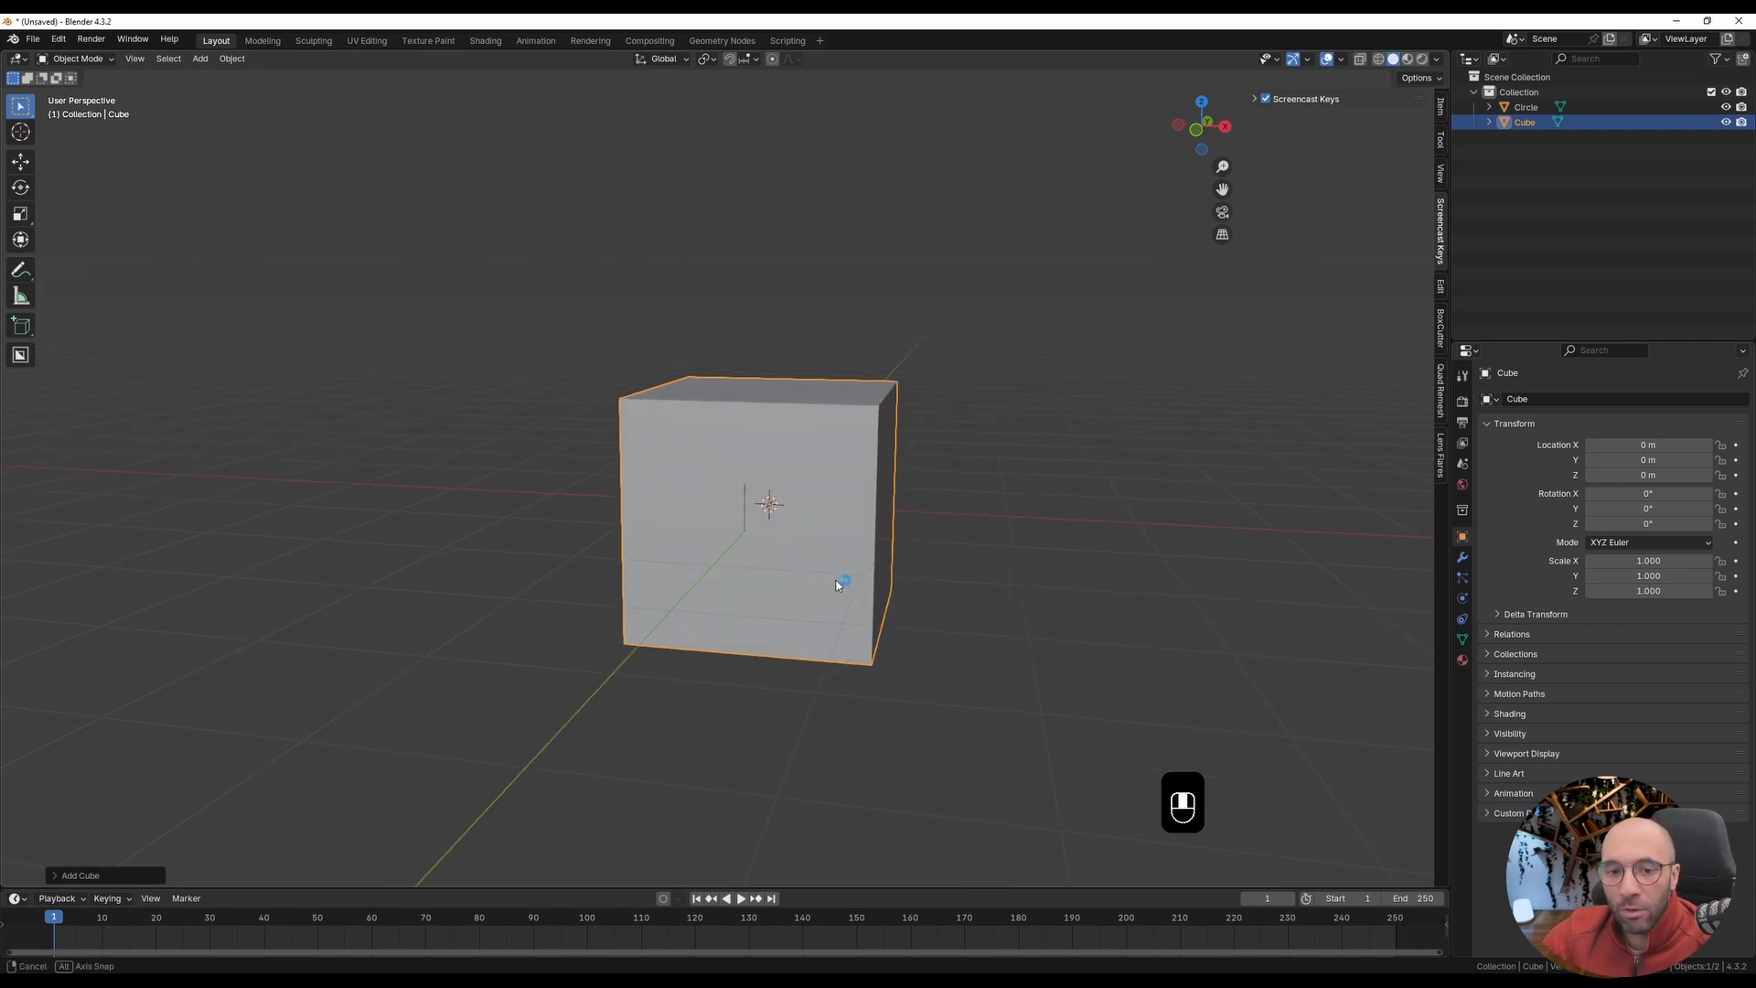
Step: In Edit Mode, move the cube's geometry about 1.25 m along X and 1 m down so it sits below the disc
key("Tab")
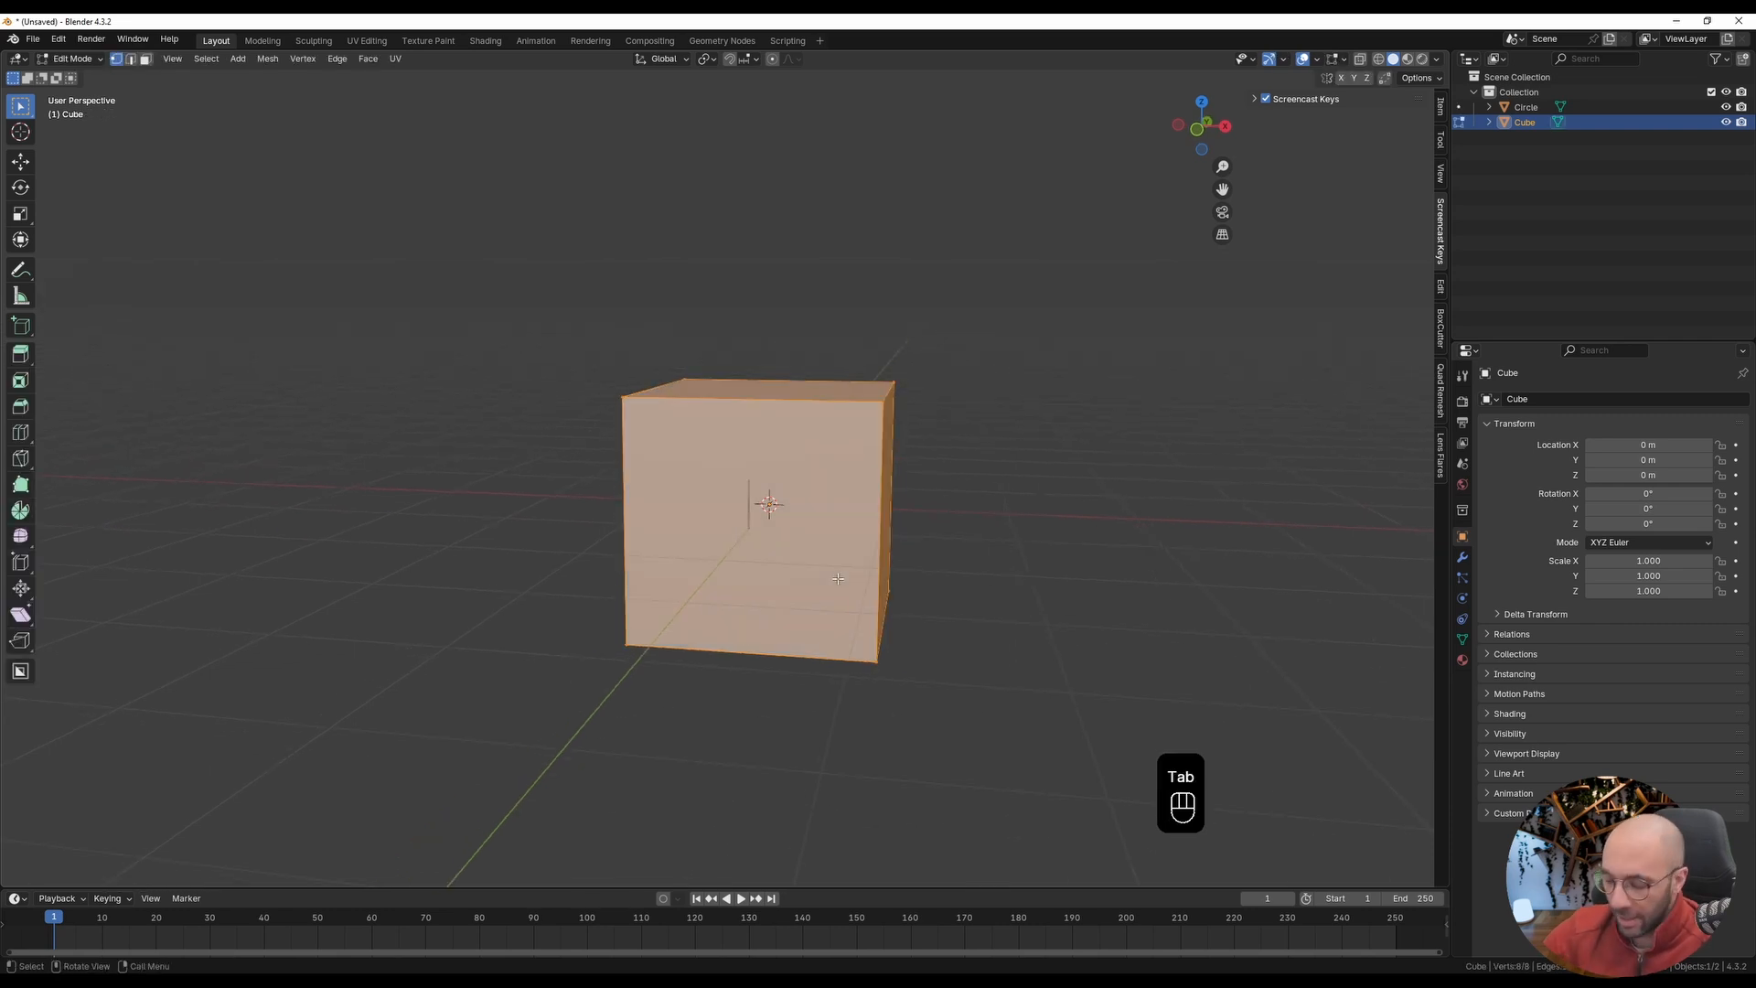
key("KP_1")
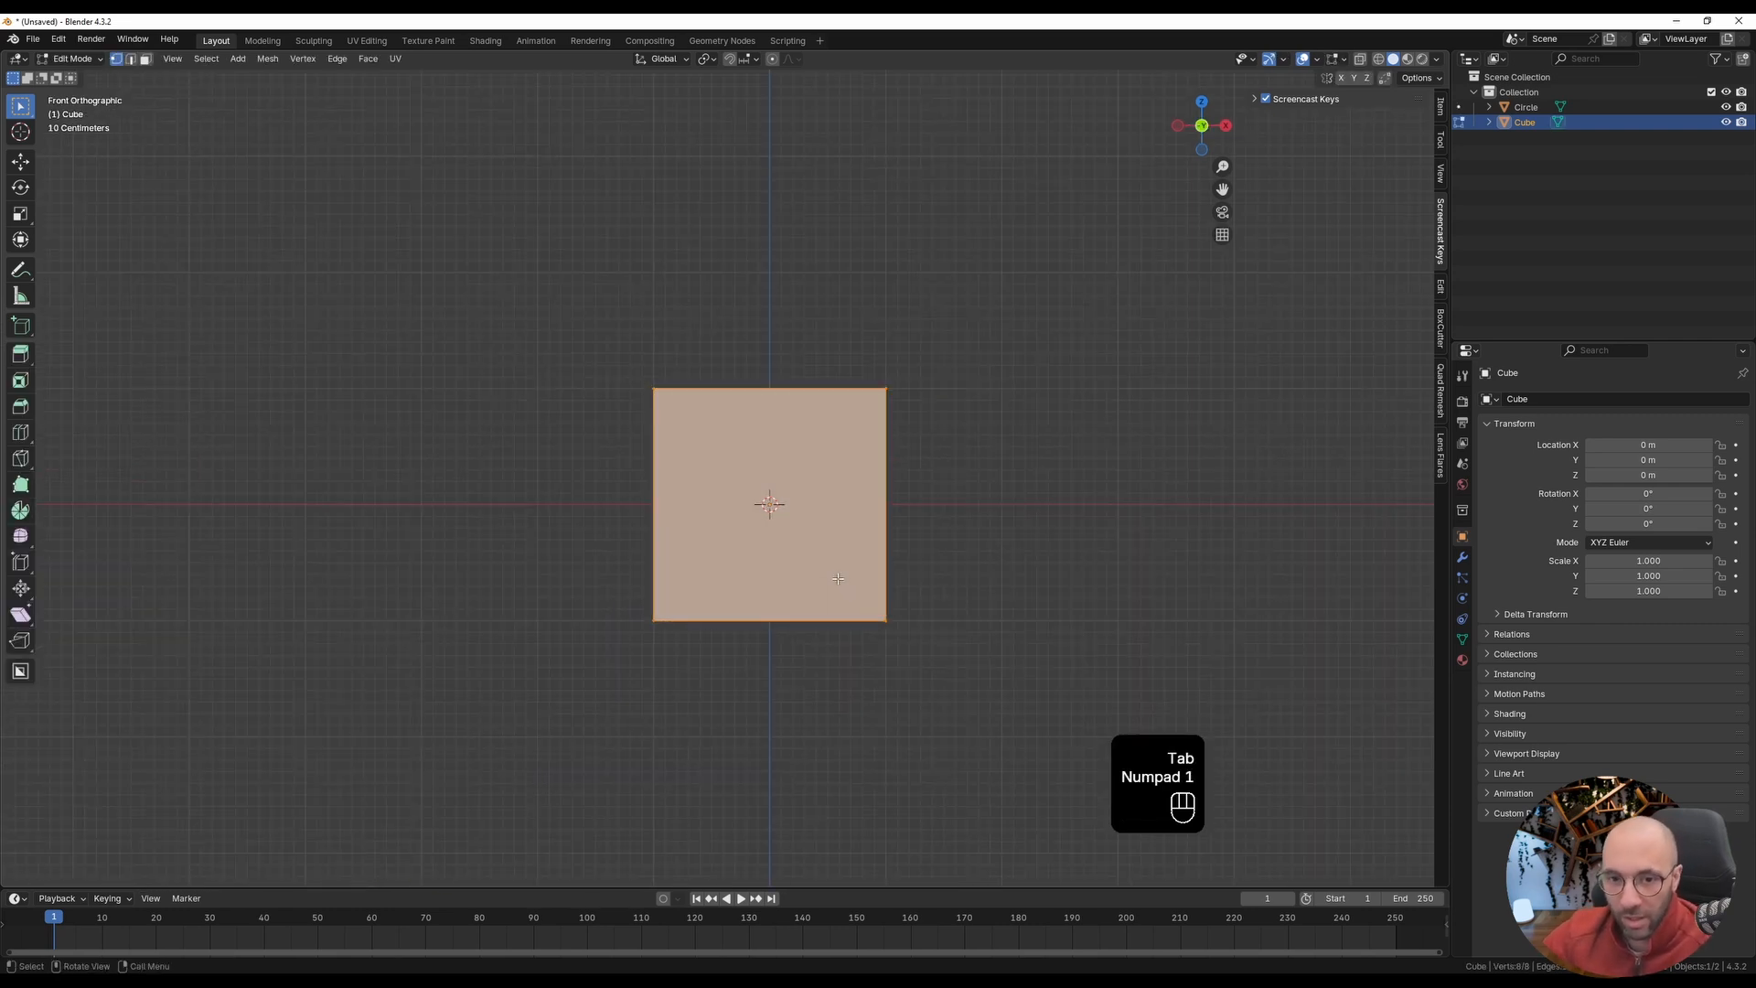
middle_click_drag(857, 542, 813, 490, "shift")
key("g")
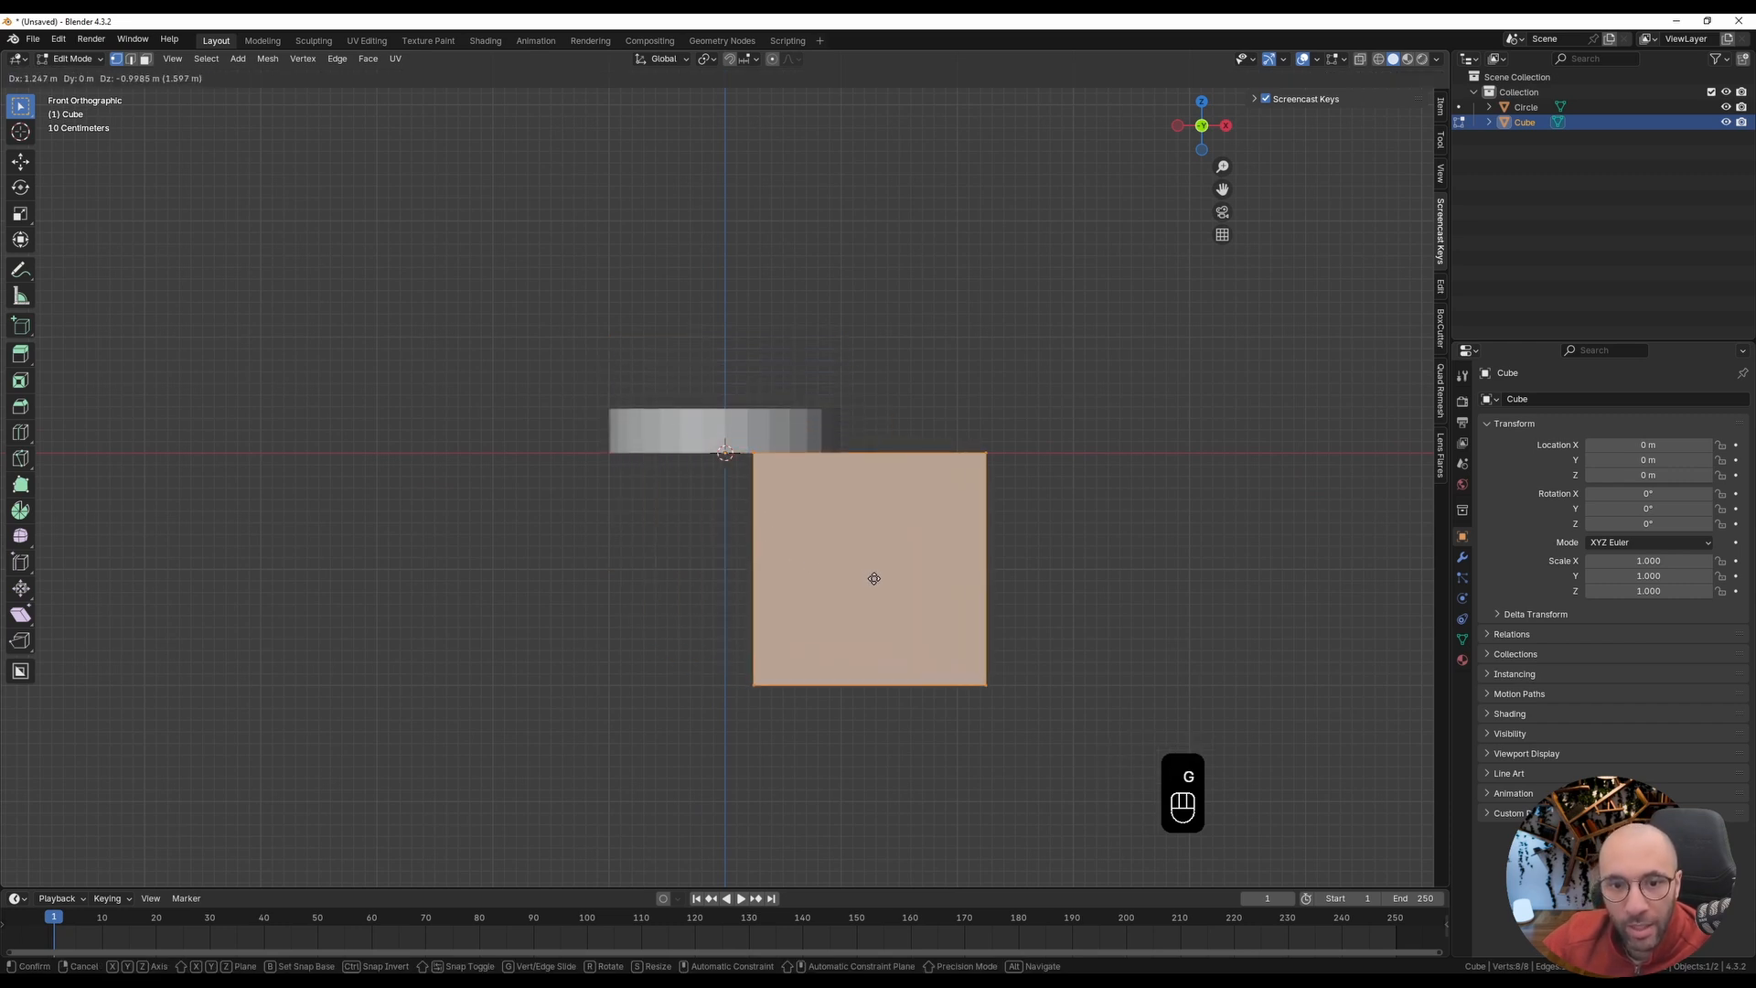
left_click(876, 578)
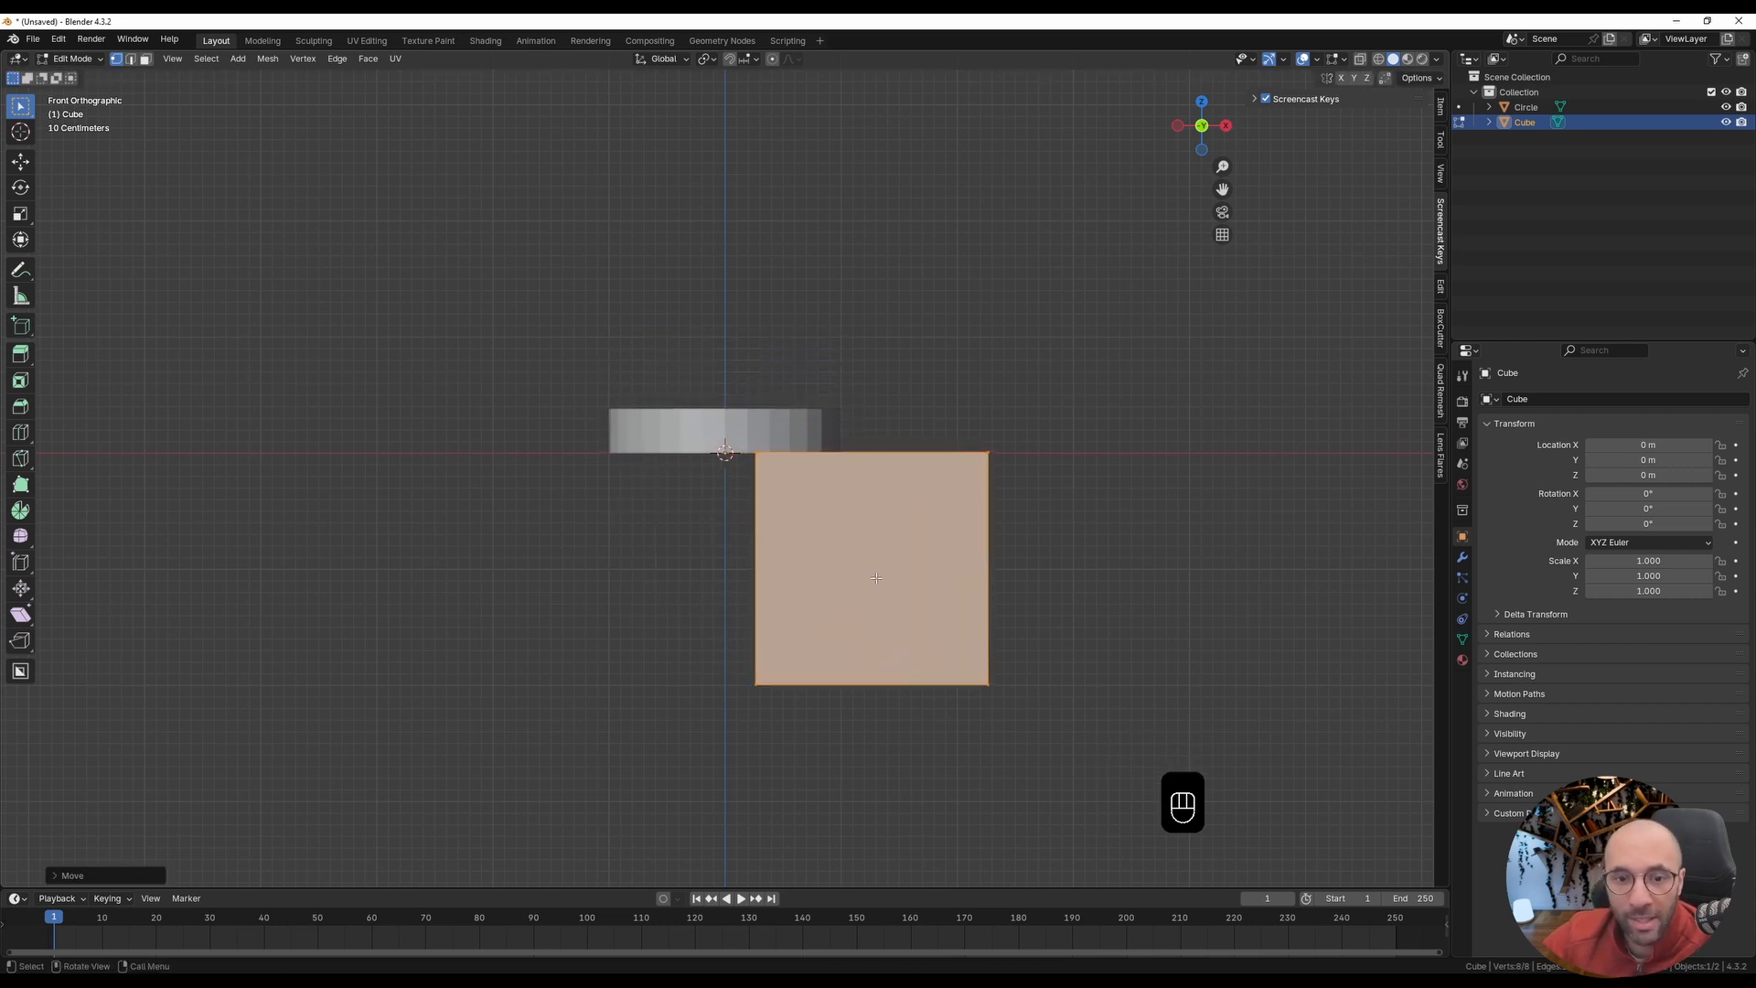
Step: Set the pivot point to 3D Cursor and scale the cube's geometry down to about a quarter of its size
scroll(703, 441, "up", 4)
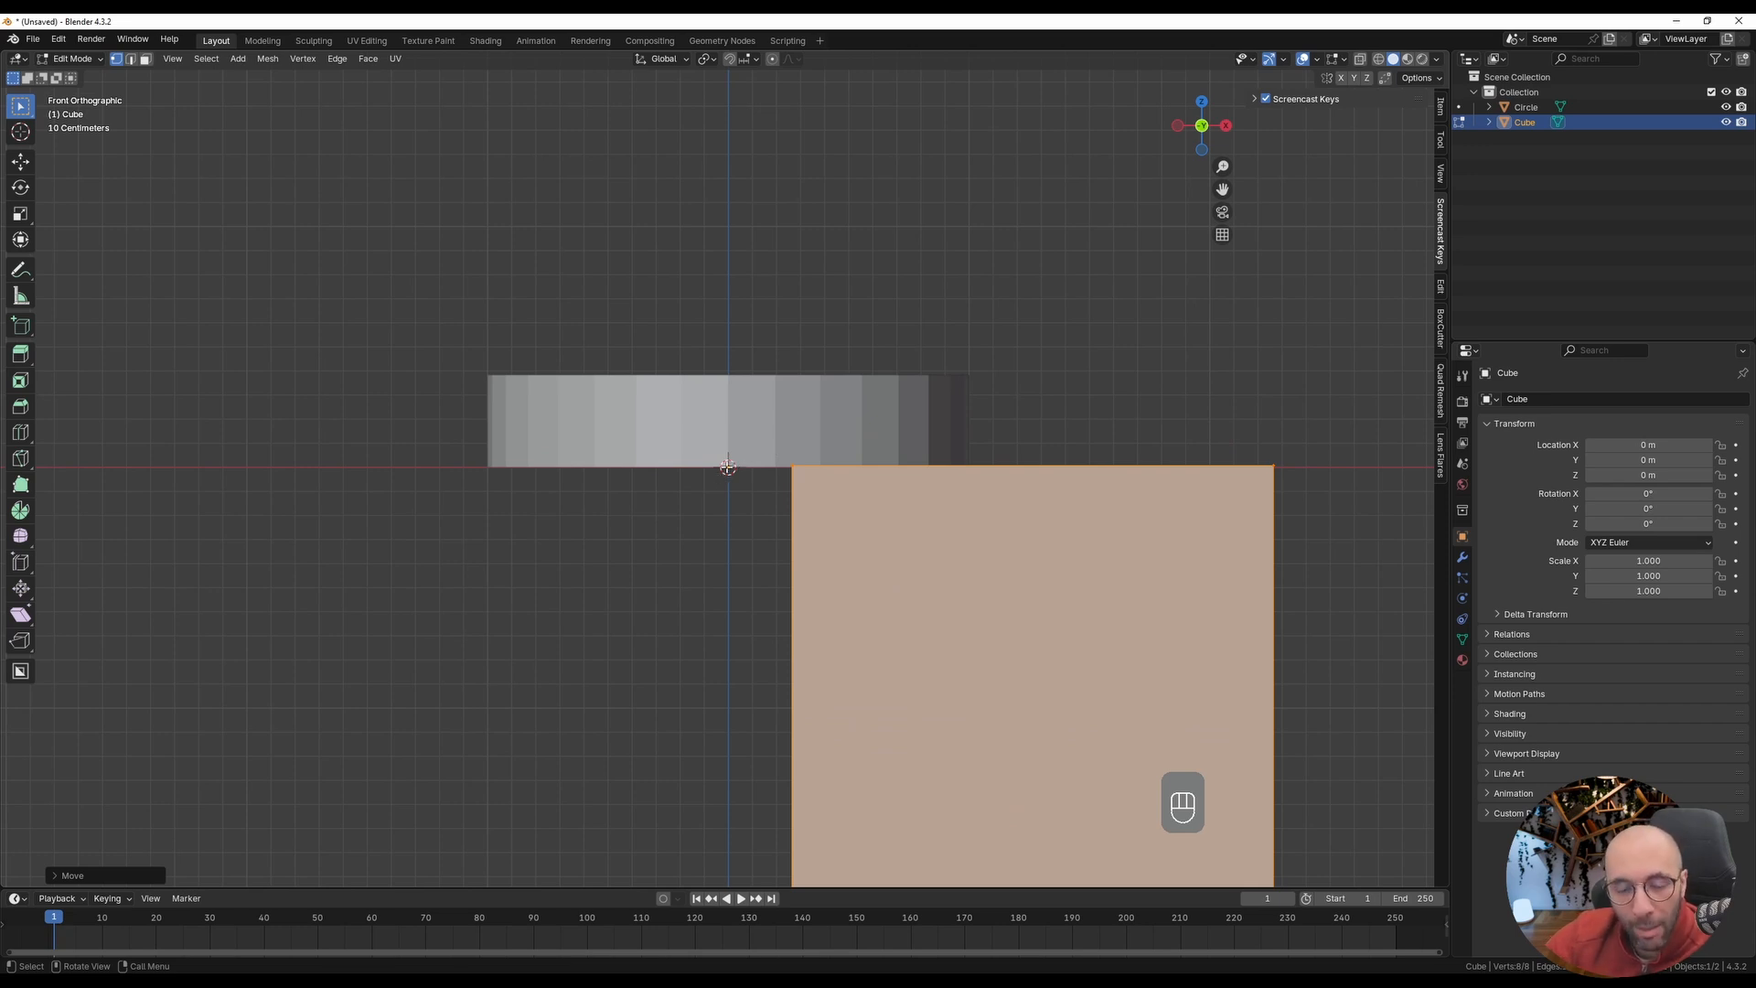
scroll(835, 480, "down", 3)
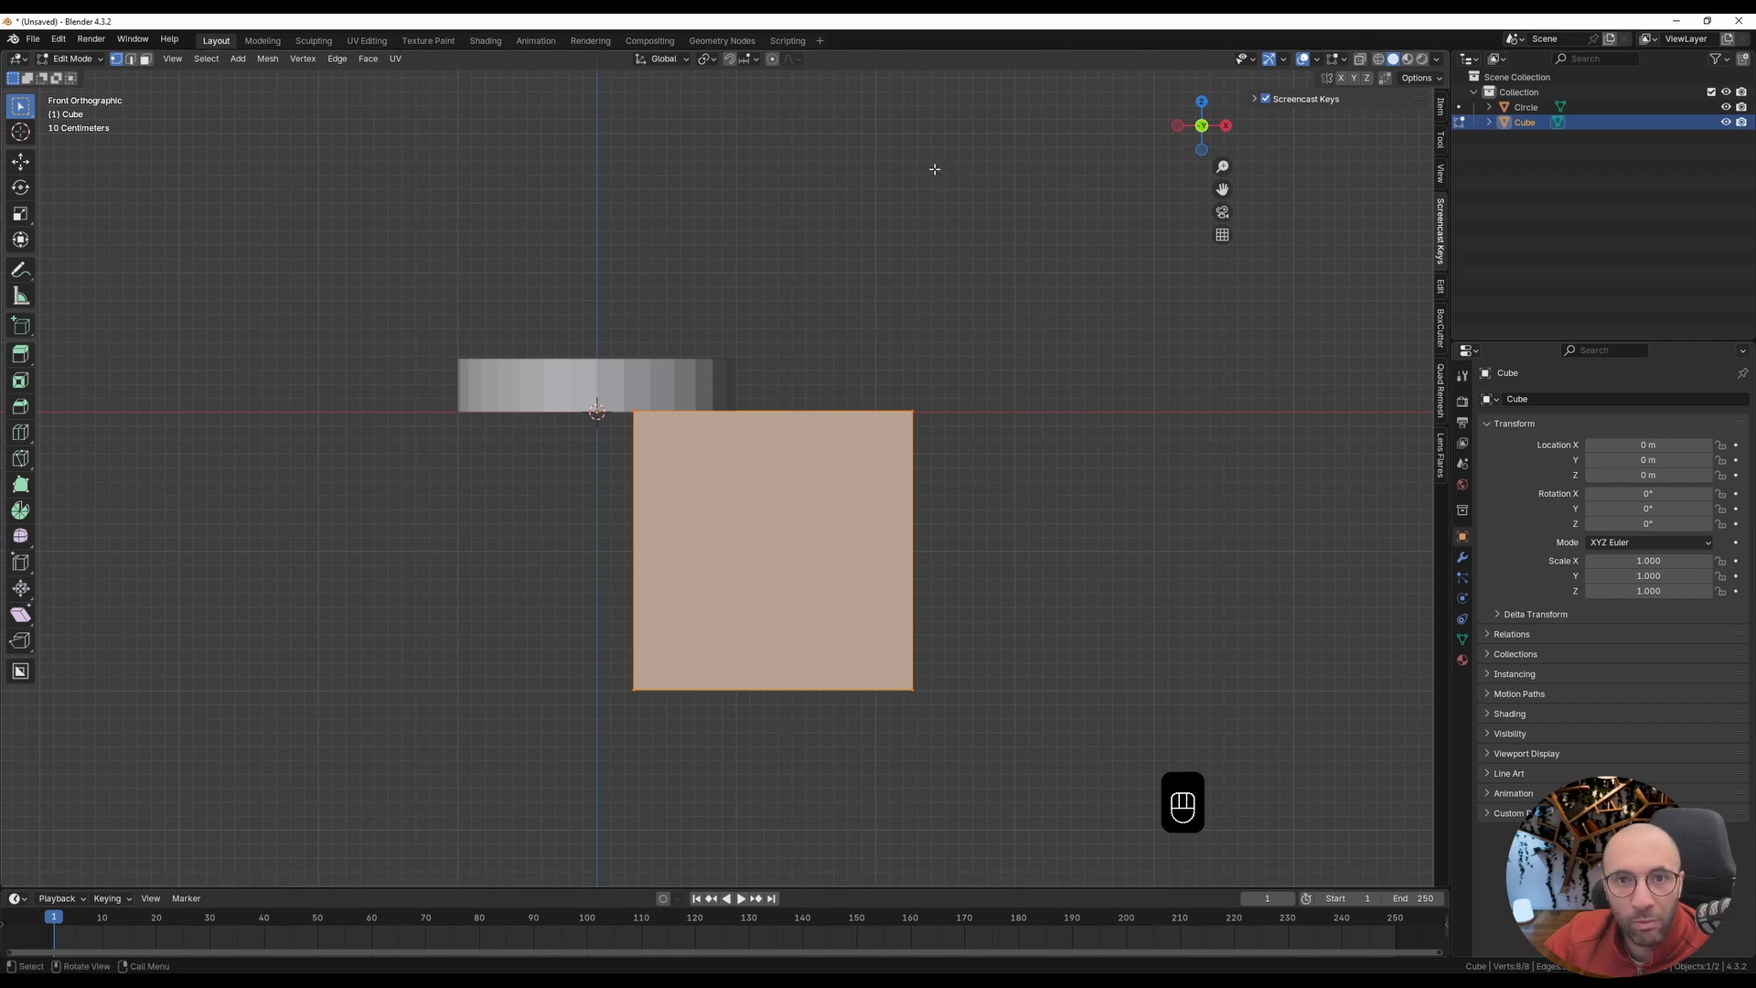
left_click(709, 61)
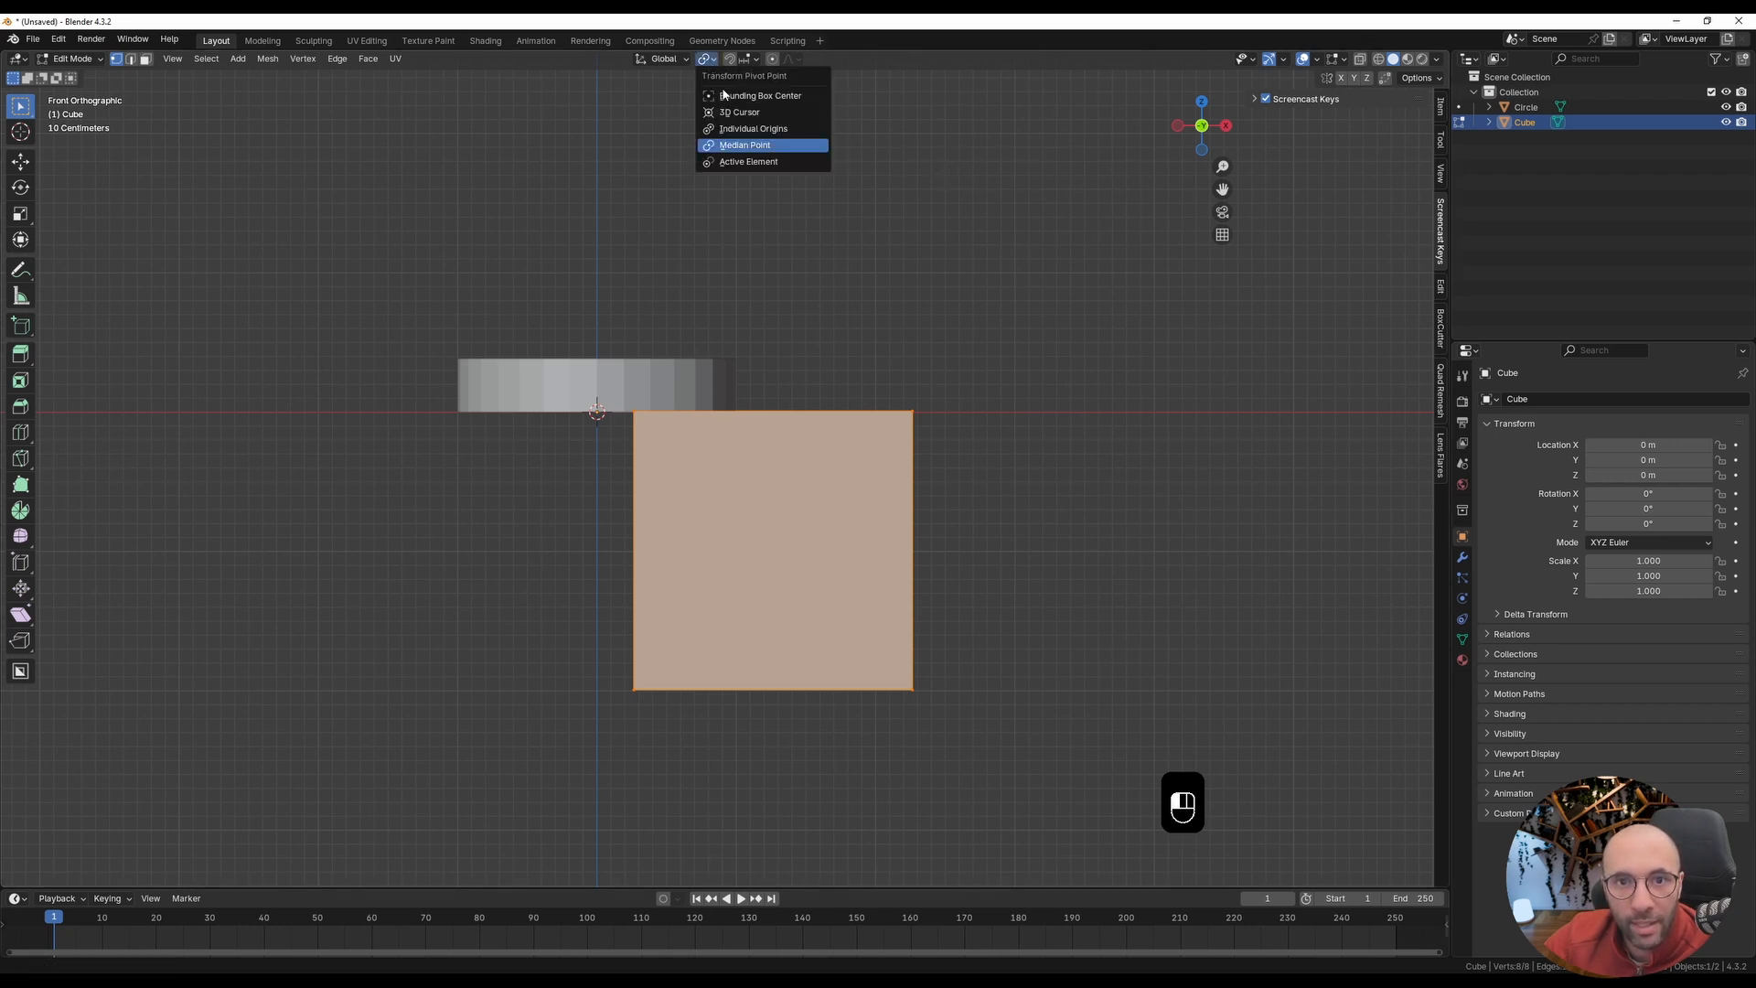
left_click(738, 112)
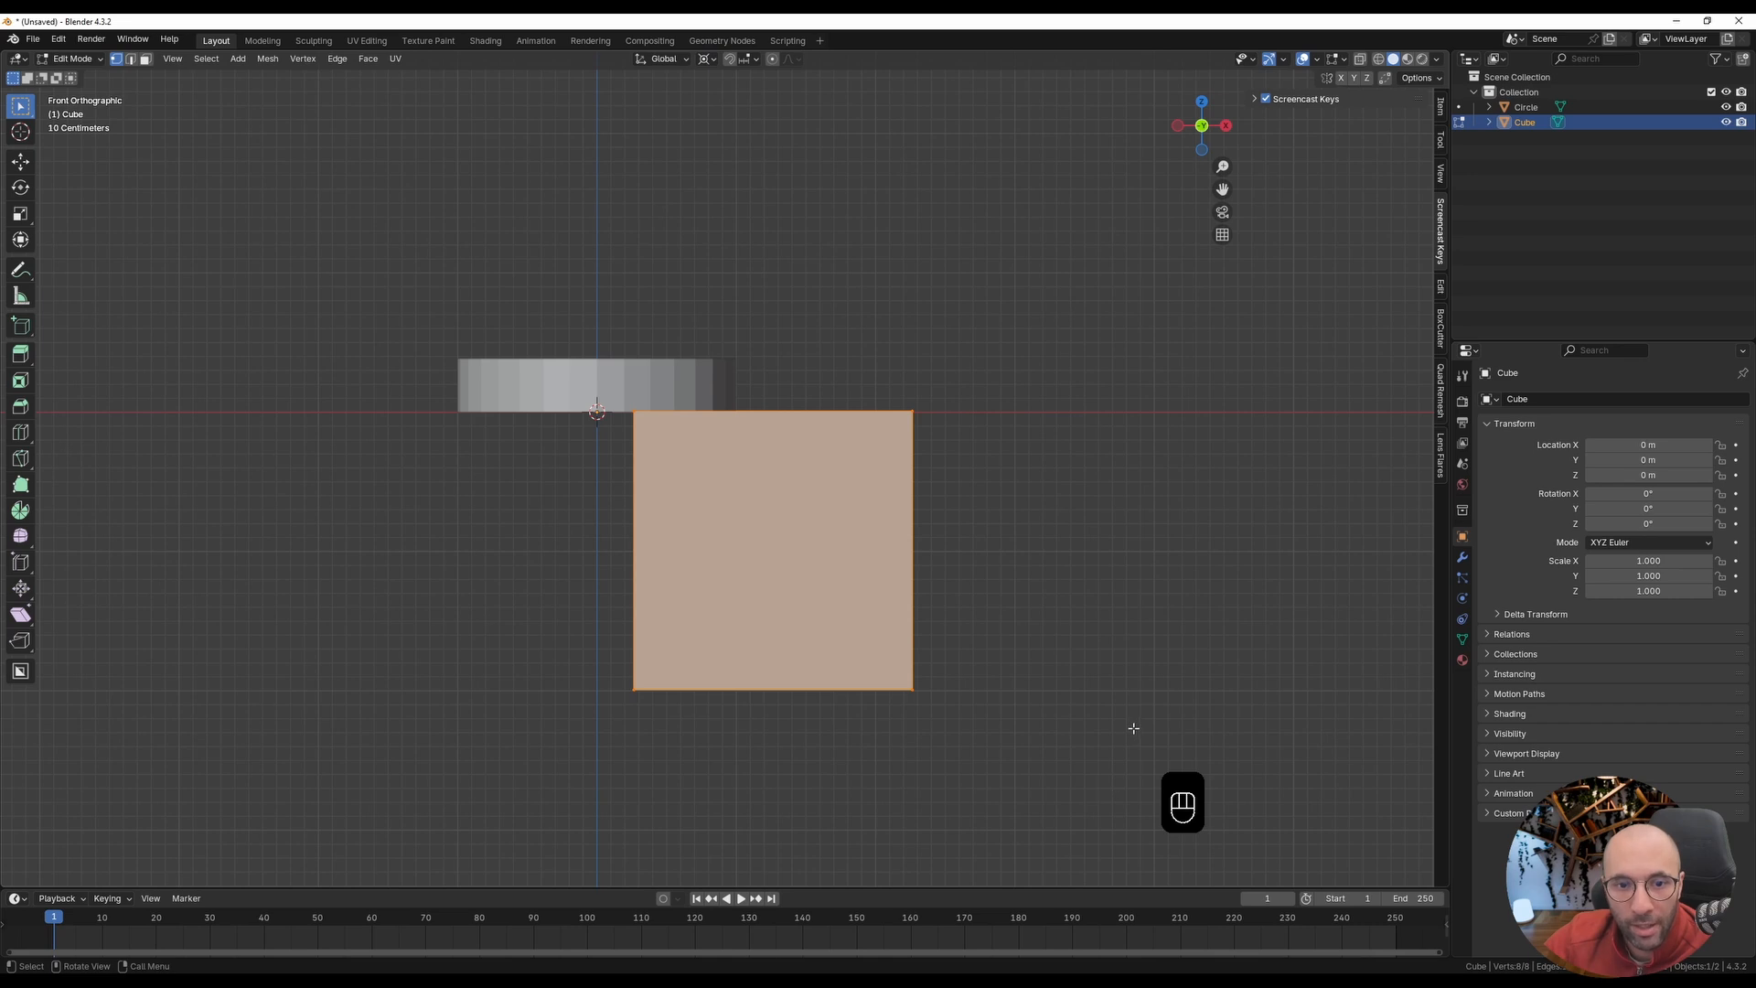
key("s")
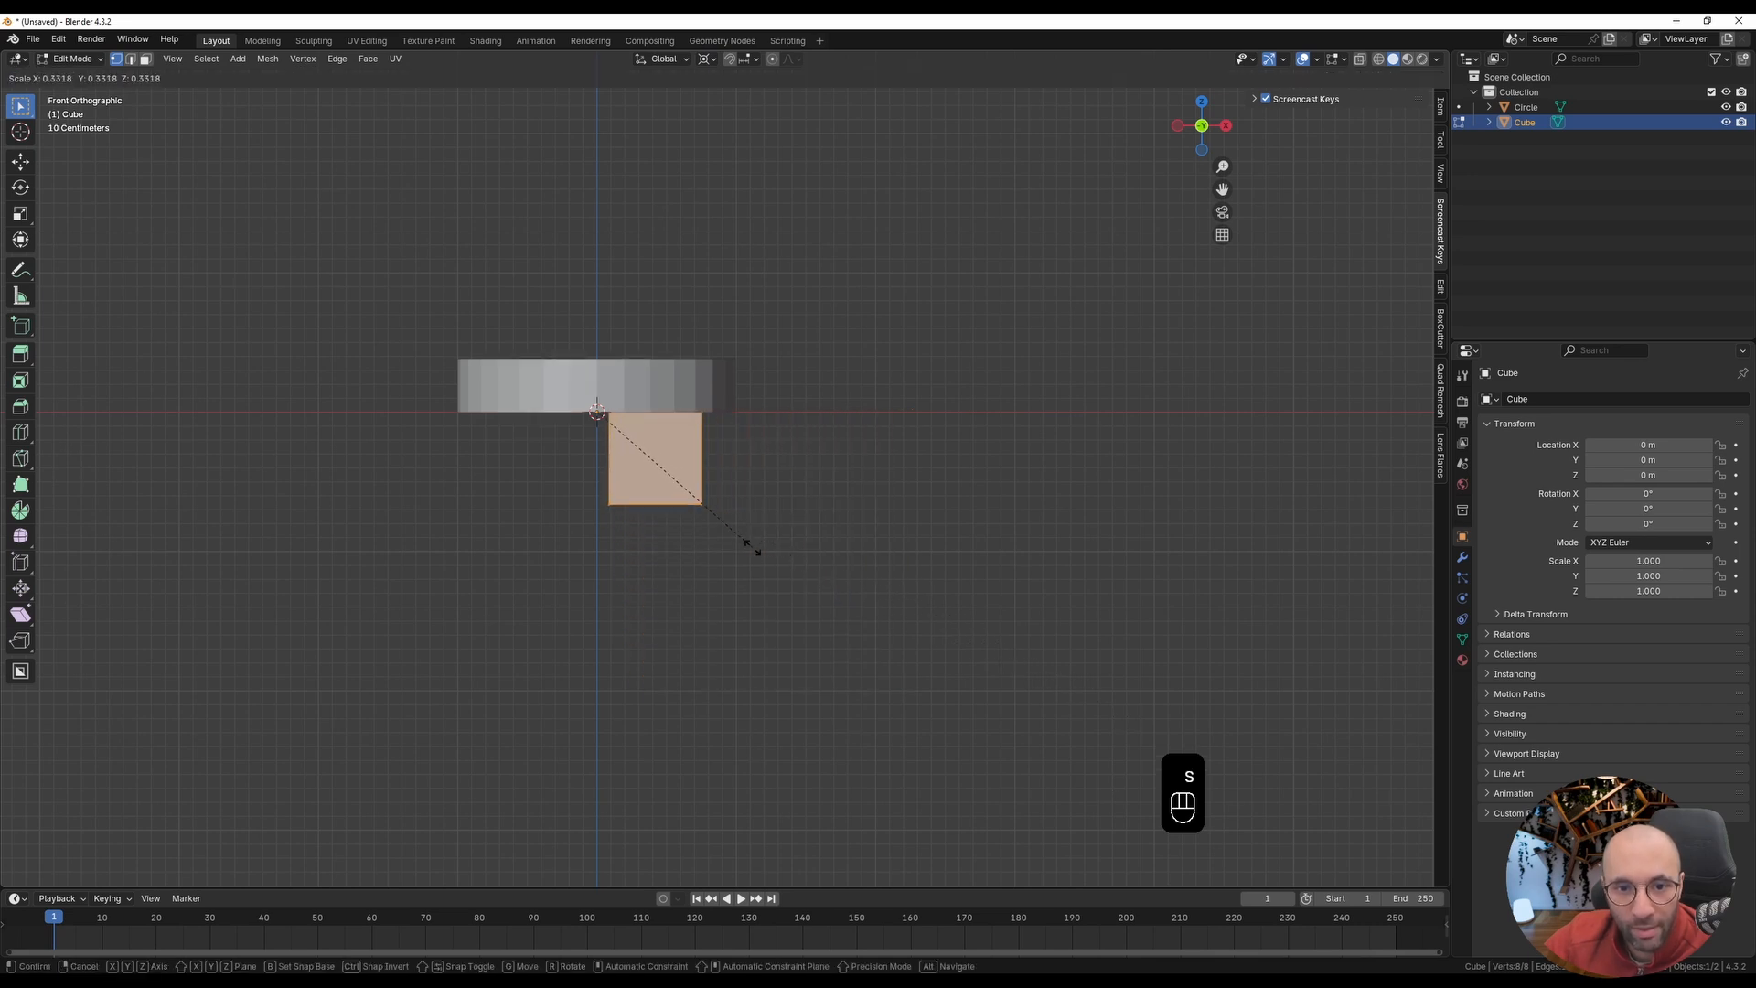
left_click(706, 519)
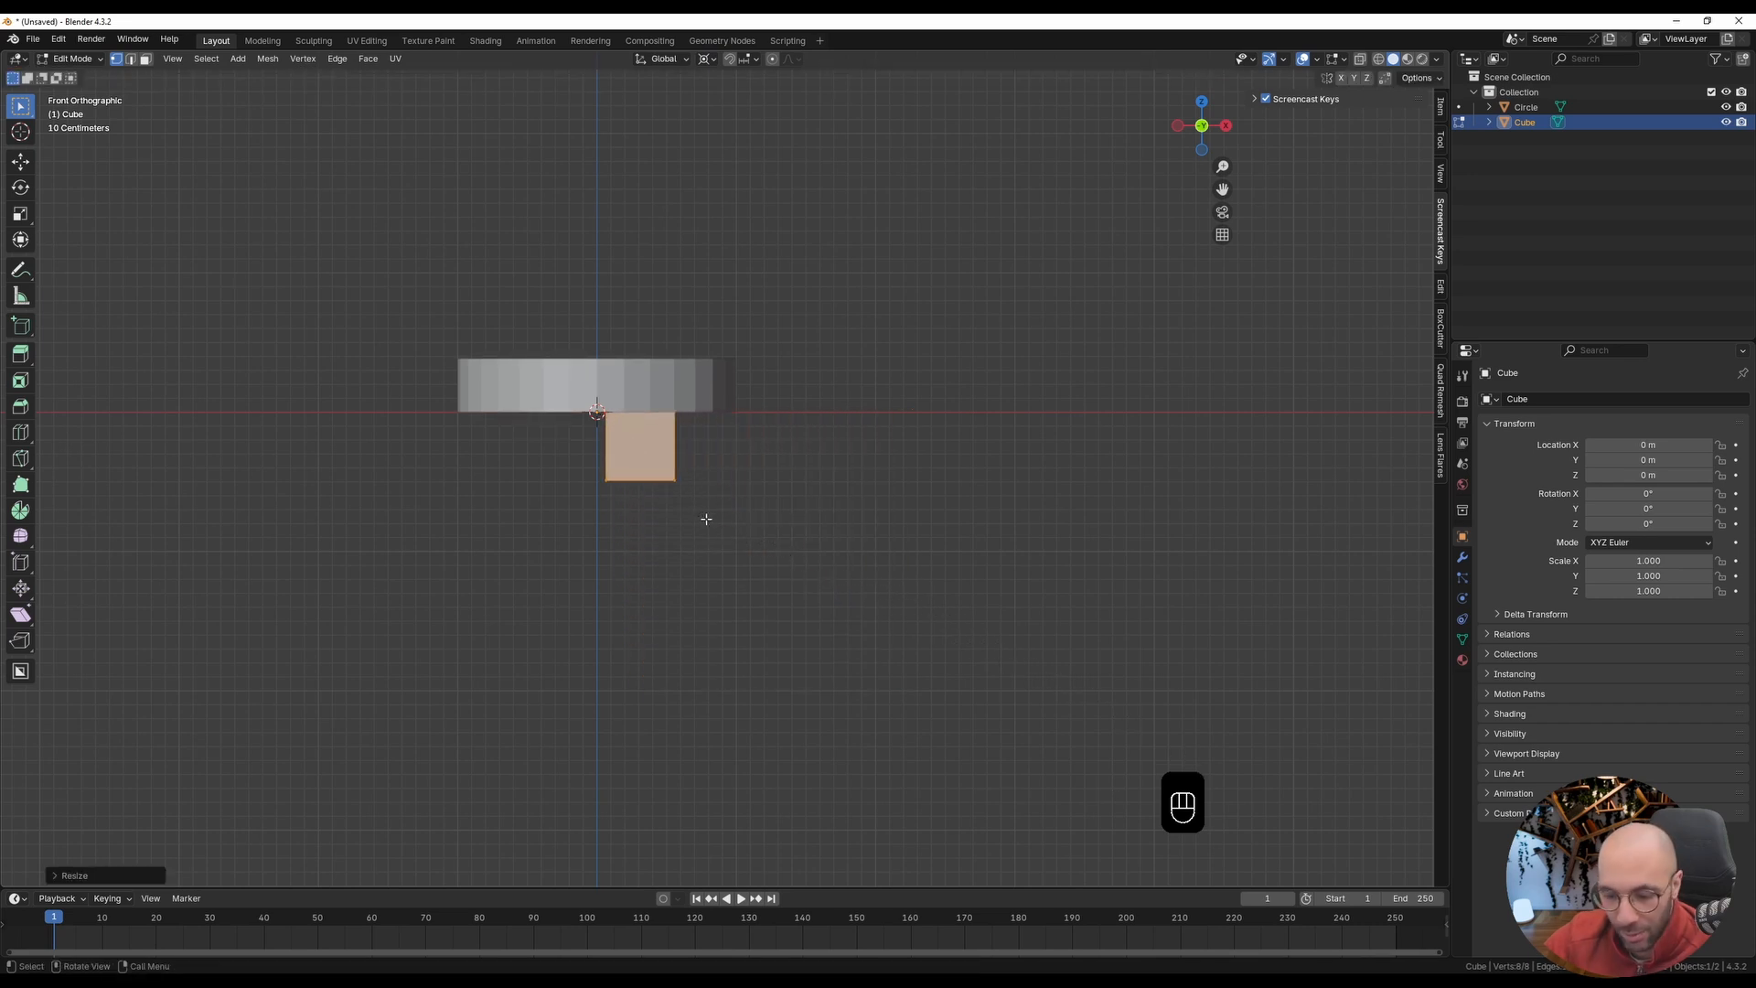
Step: Move the small cube about 0.4 m along X to just inside the disc's rim and check its placement from above with X-ray
key("g")
key("x")
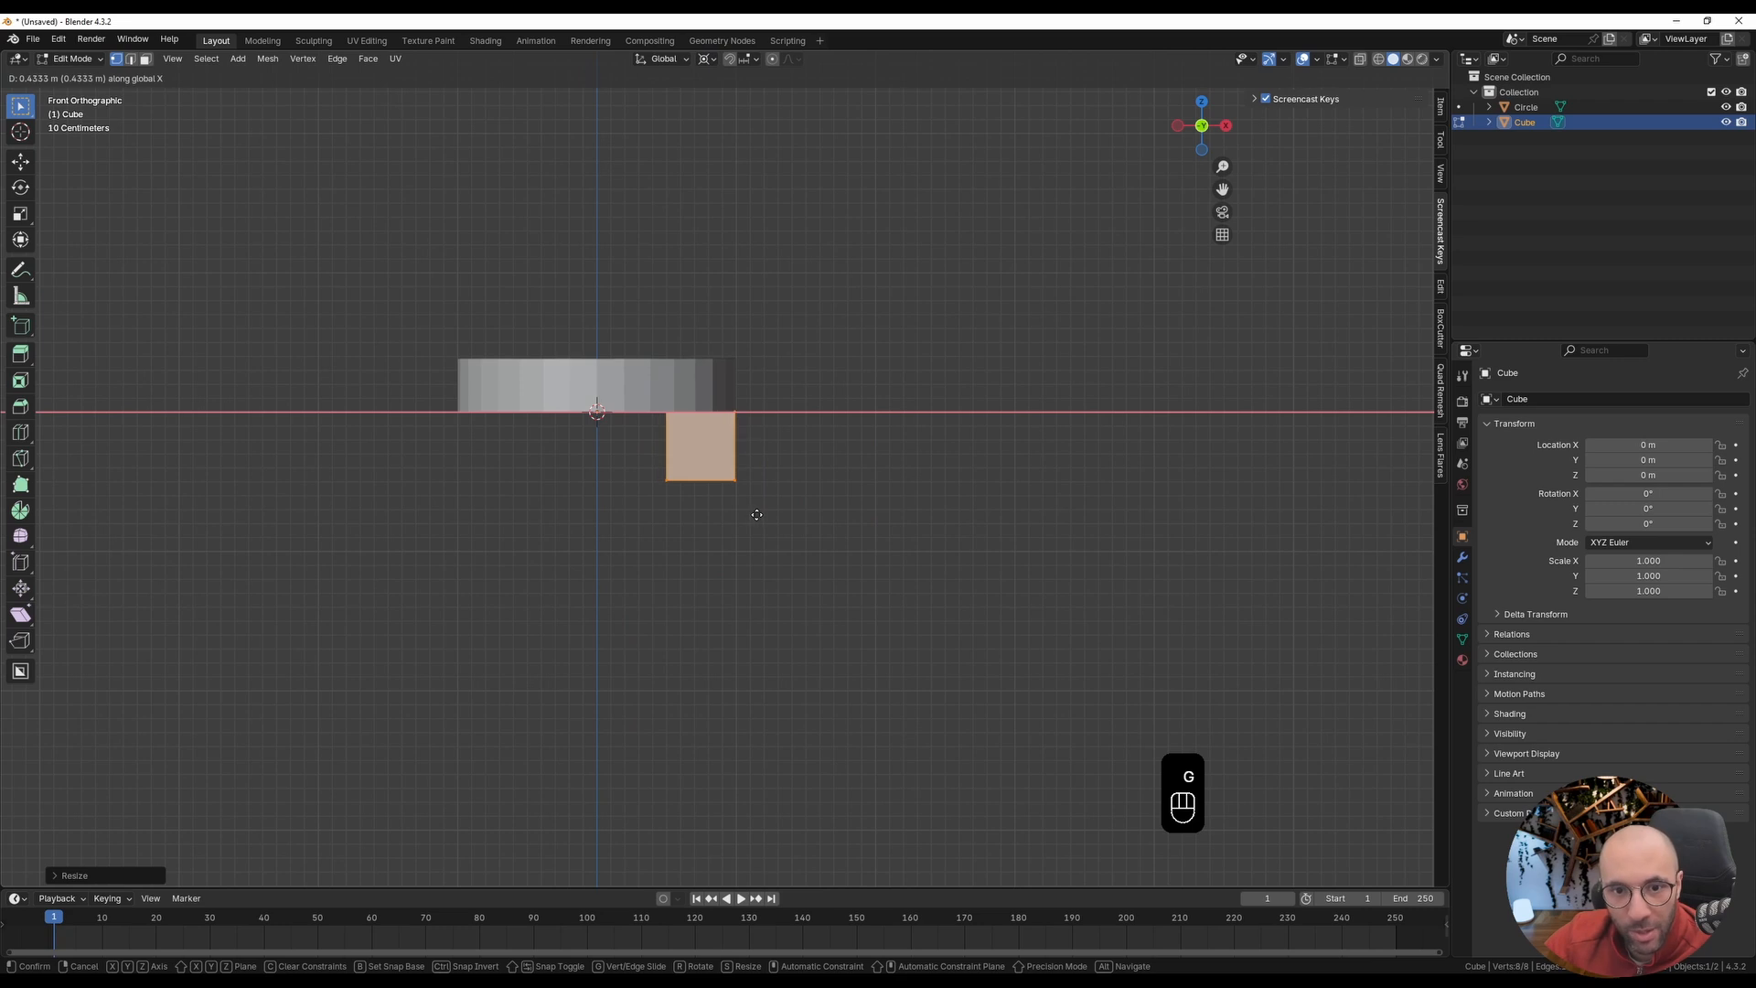
left_click(753, 515)
key("KP_7")
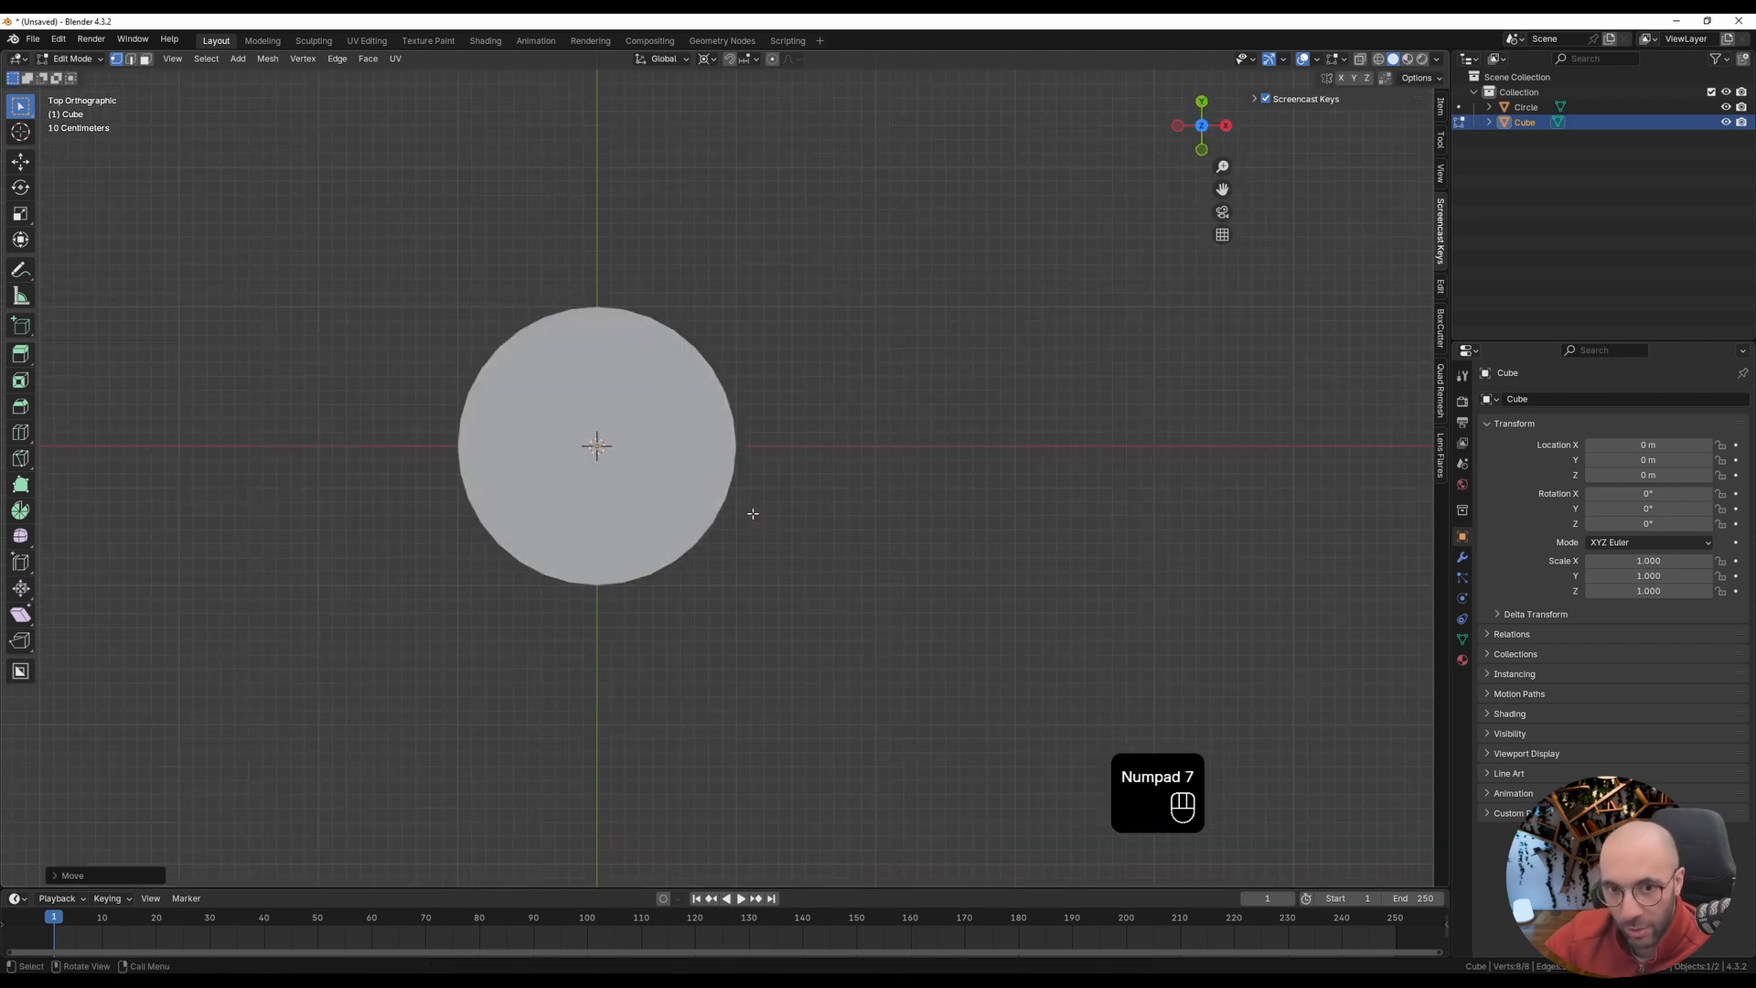
key("alt+z")
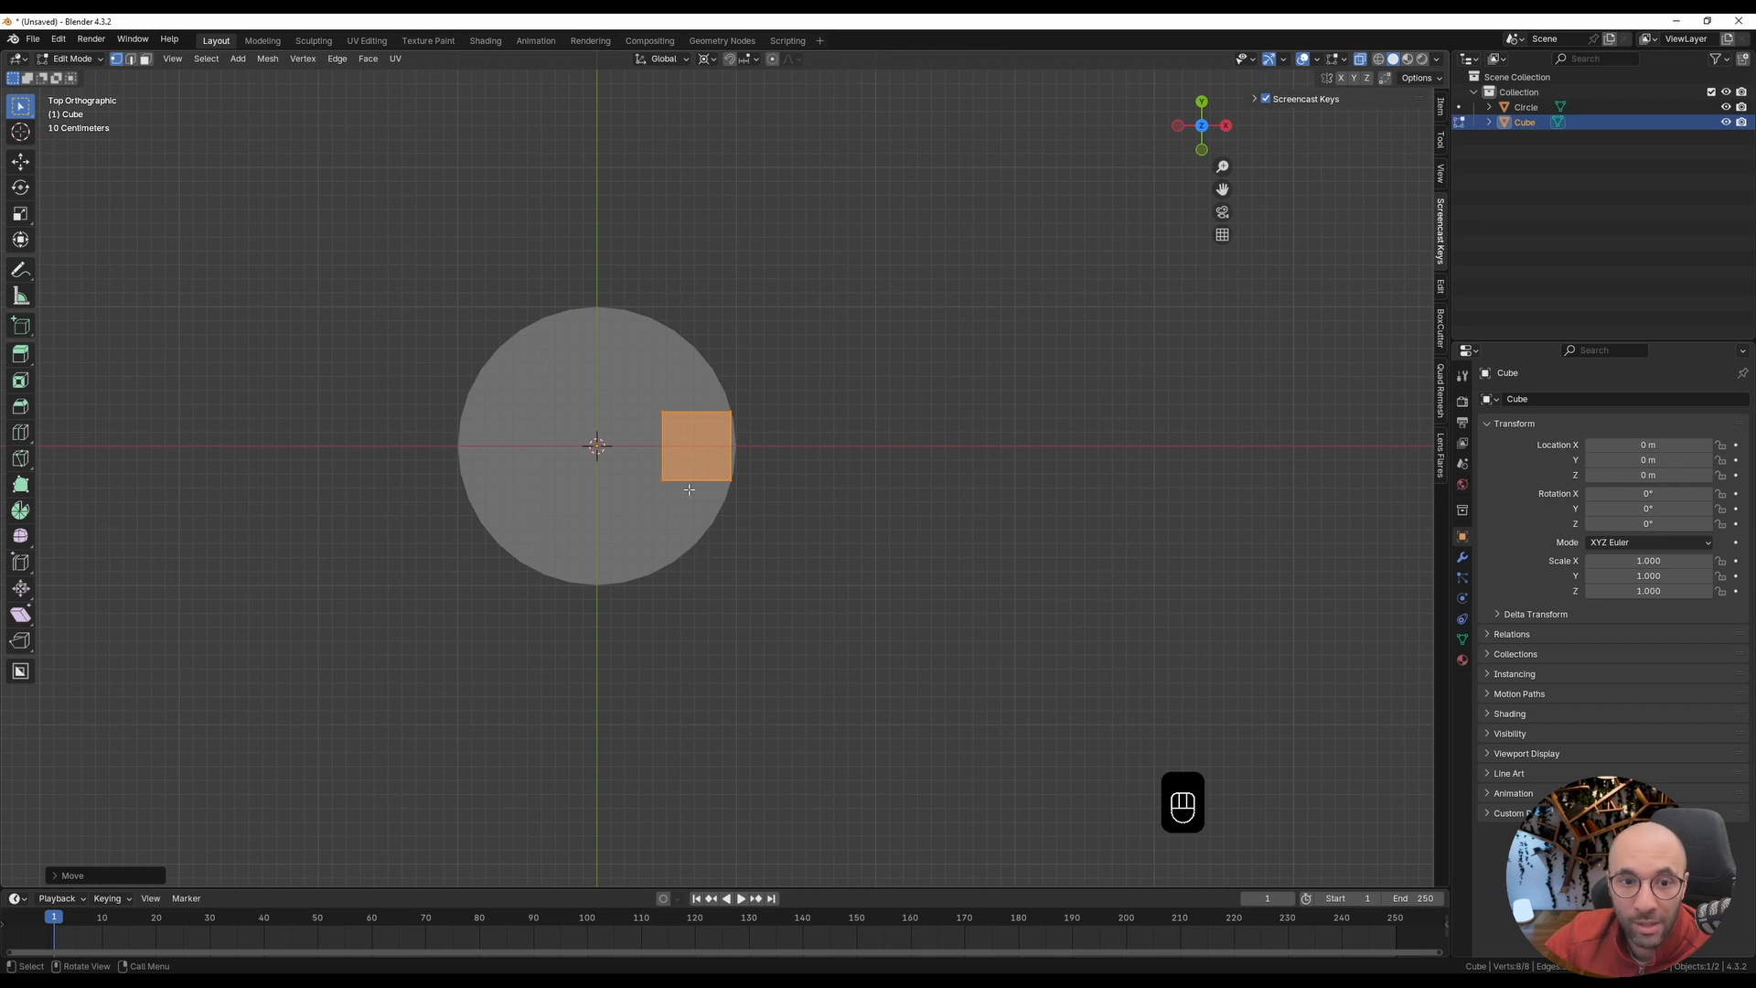
key("KP_1")
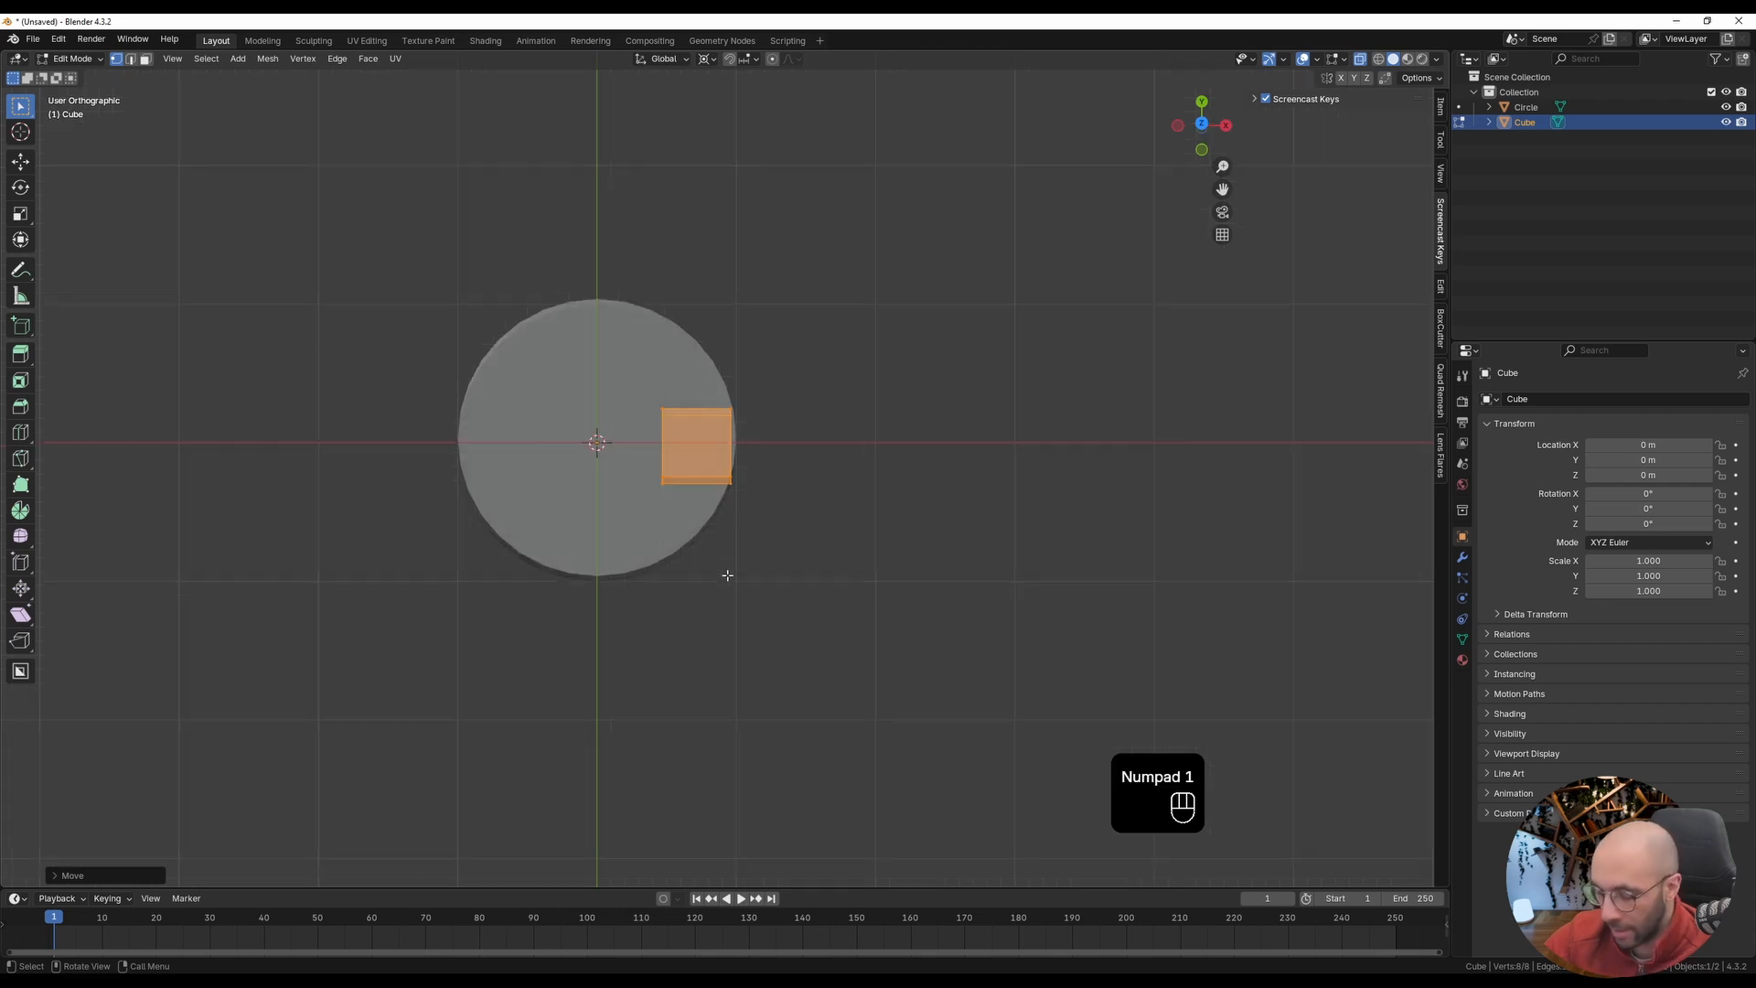
key("alt+z")
middle_click_drag(698, 500, 597, 391, "shift")
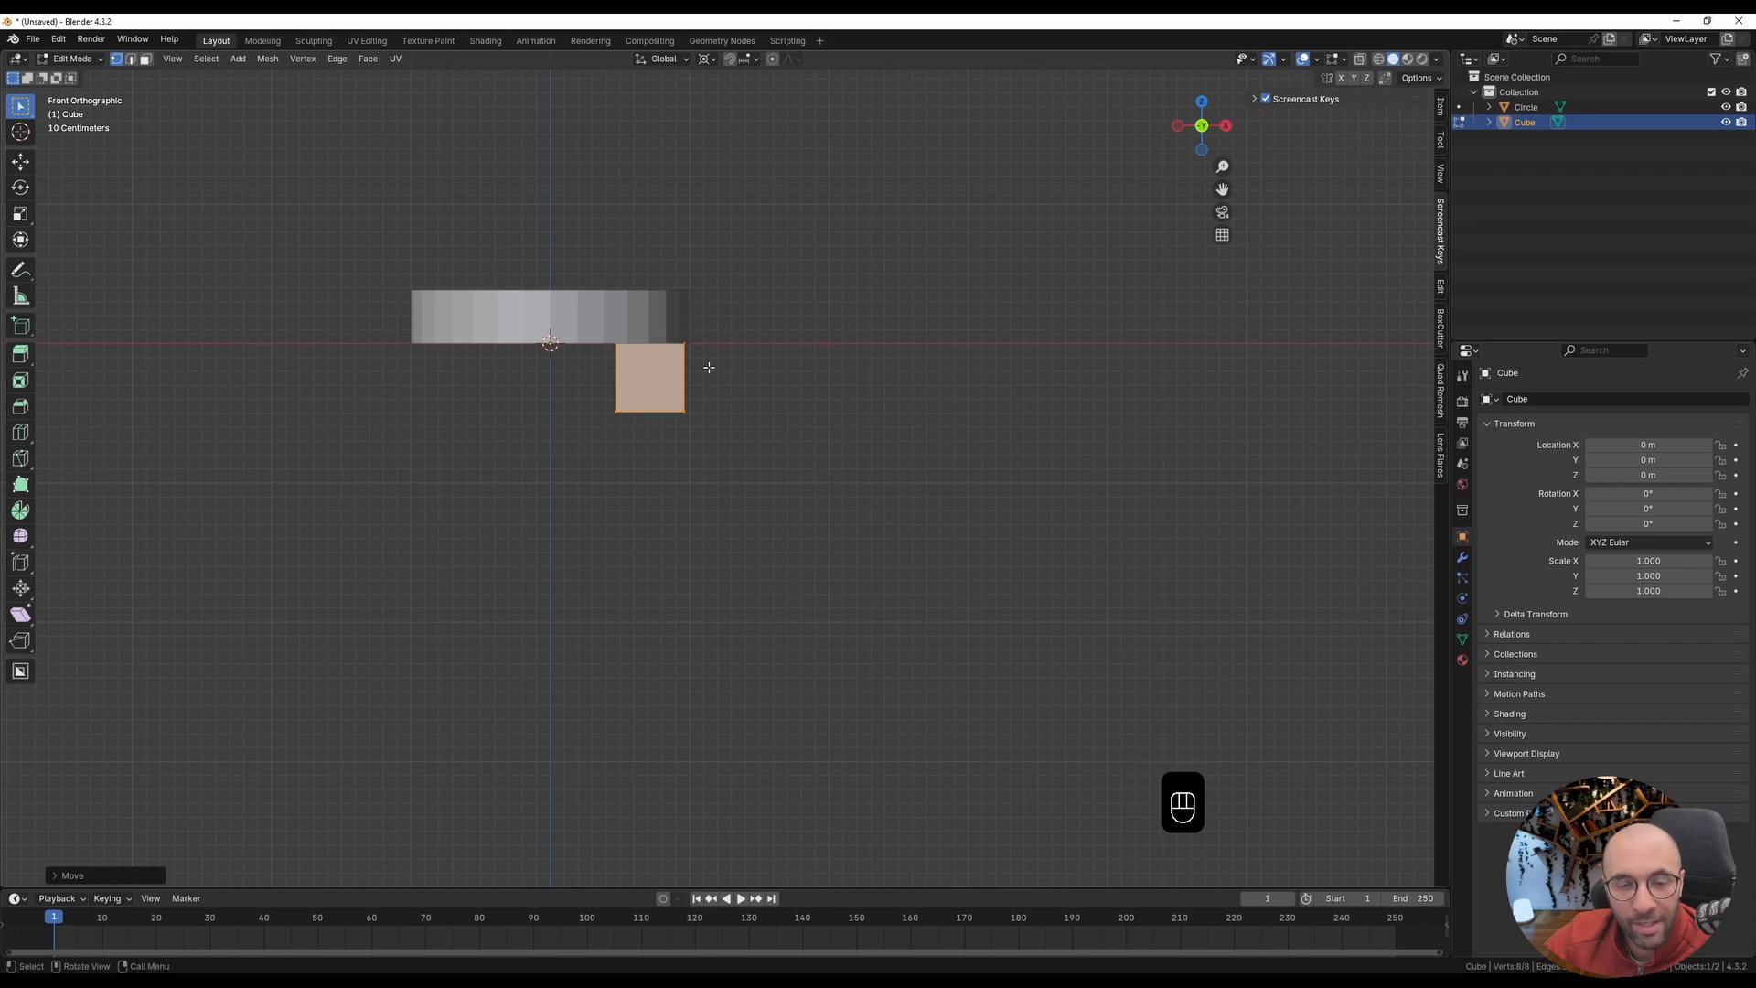
Step: With X-ray on, move the cube's bottom vertices about 0.45 m outward along X and 1 m down to form a slanted leg
left_click(1359, 62)
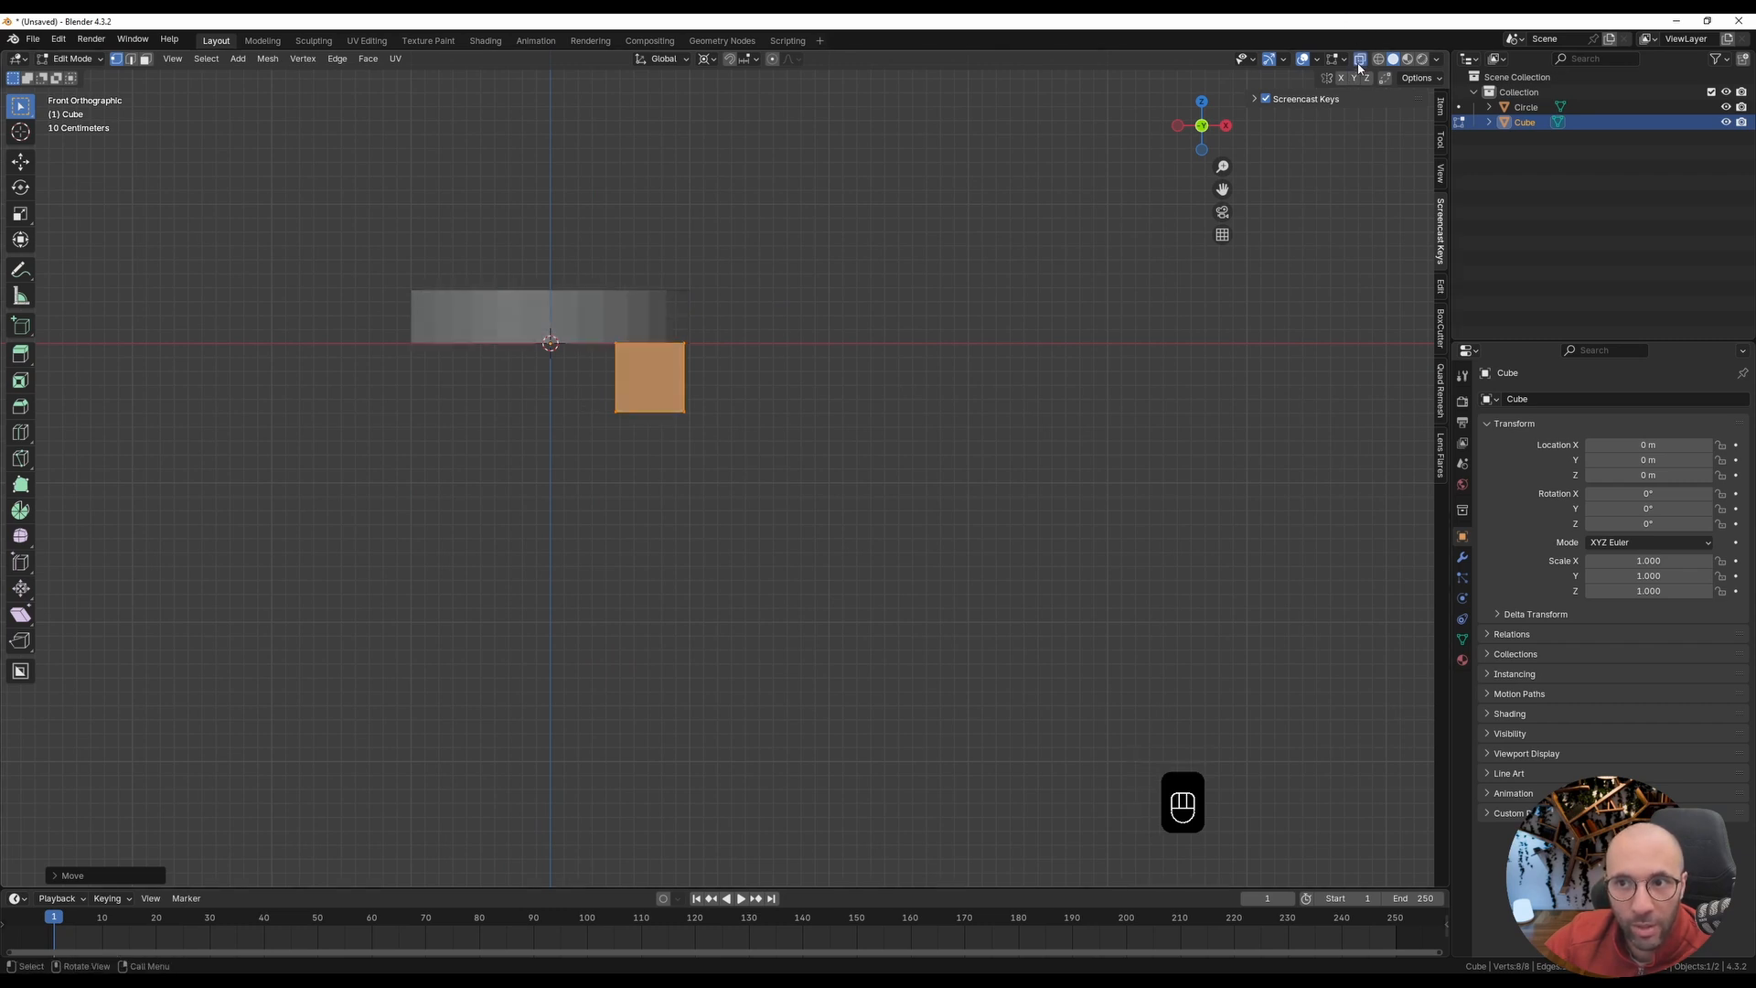
left_click(616, 458)
left_click_drag(589, 381, 688, 421)
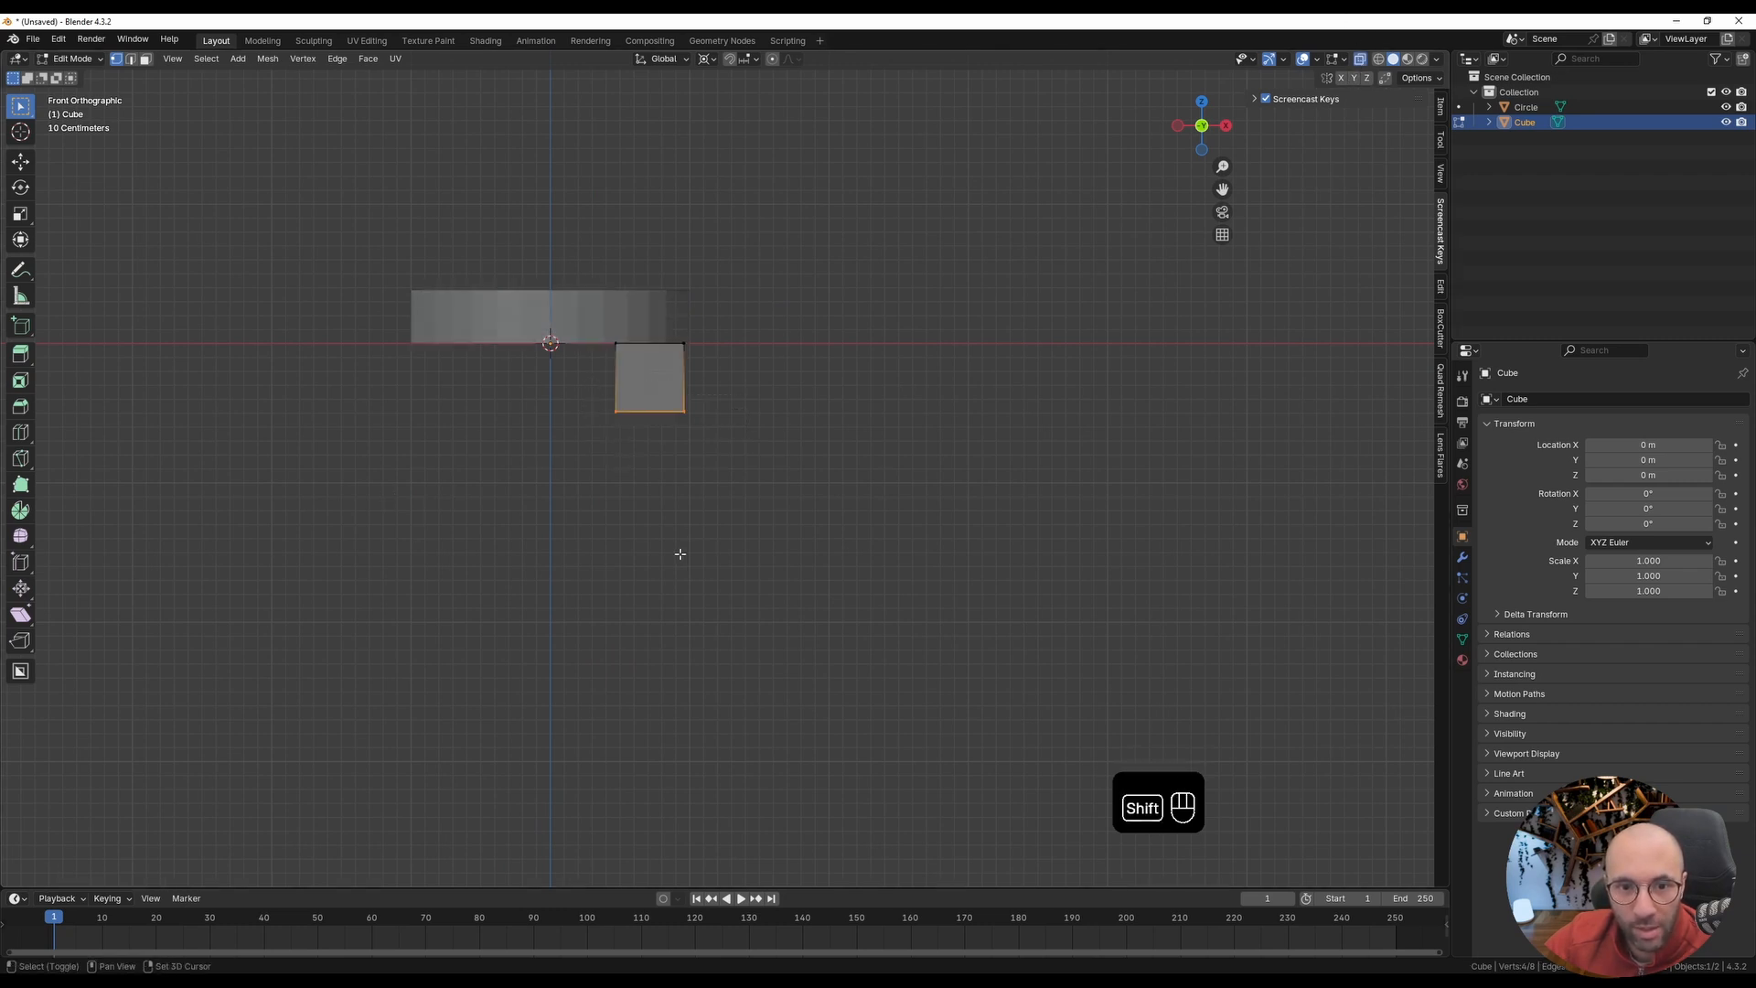
middle_click_drag(678, 553, 647, 493, "shift")
key("g")
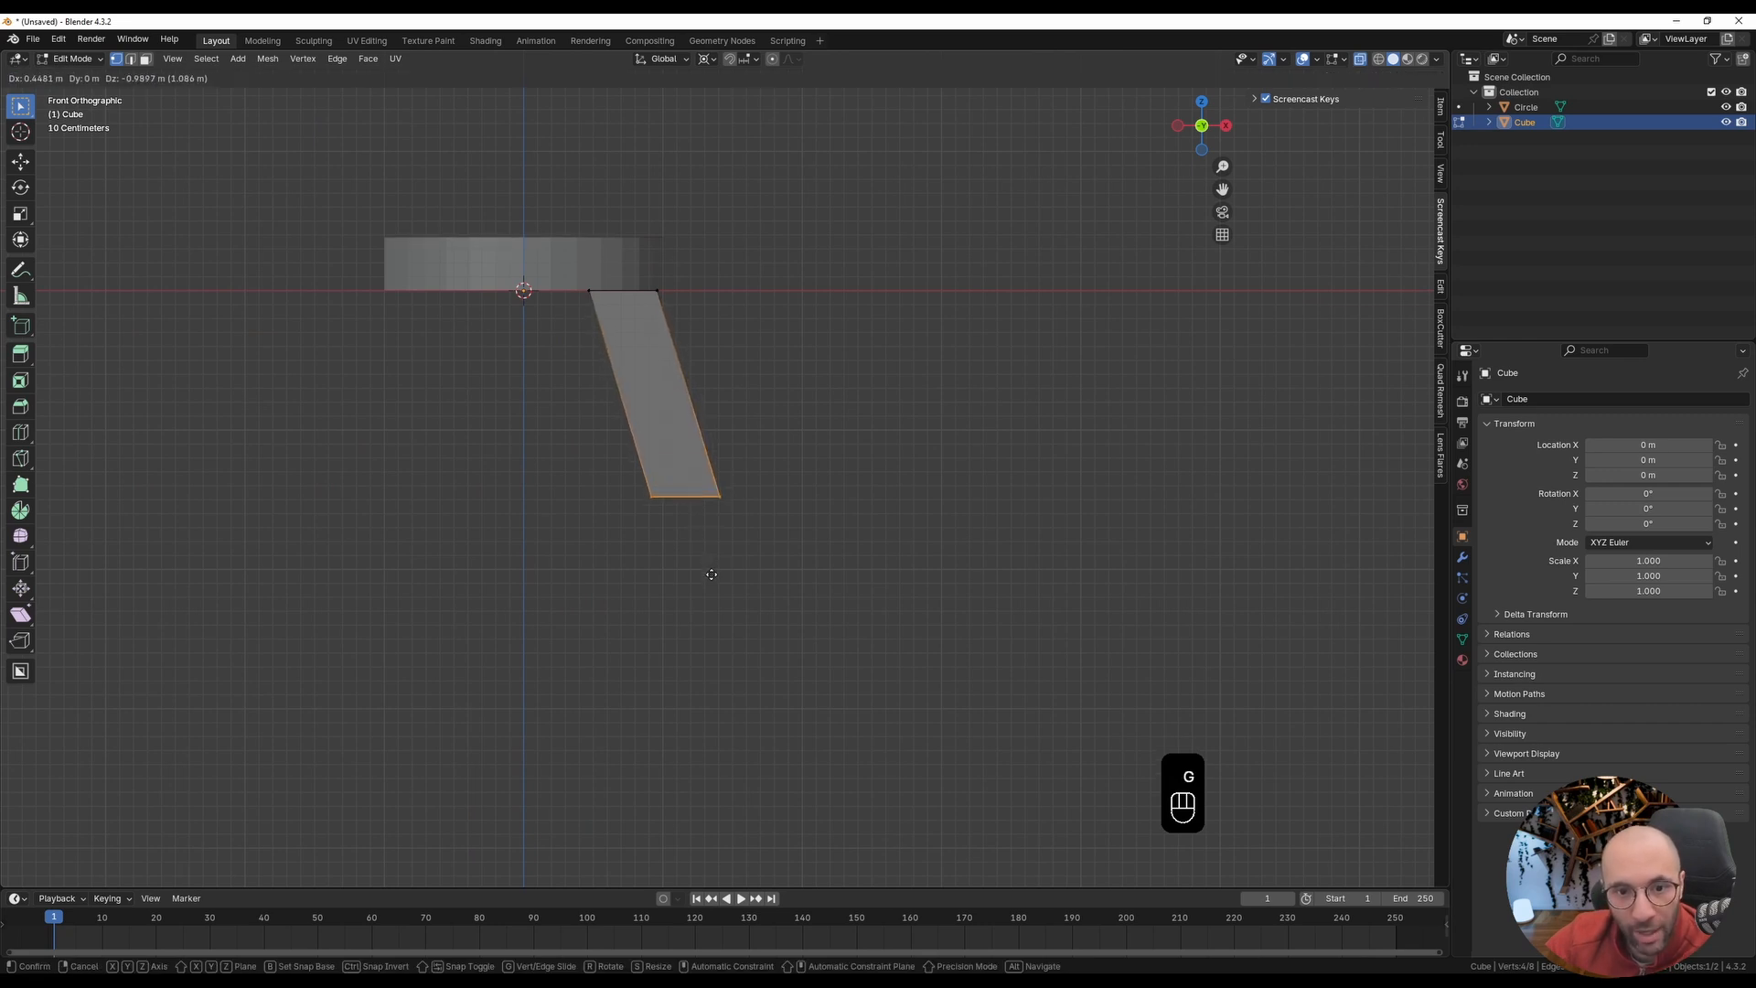
left_click(712, 576)
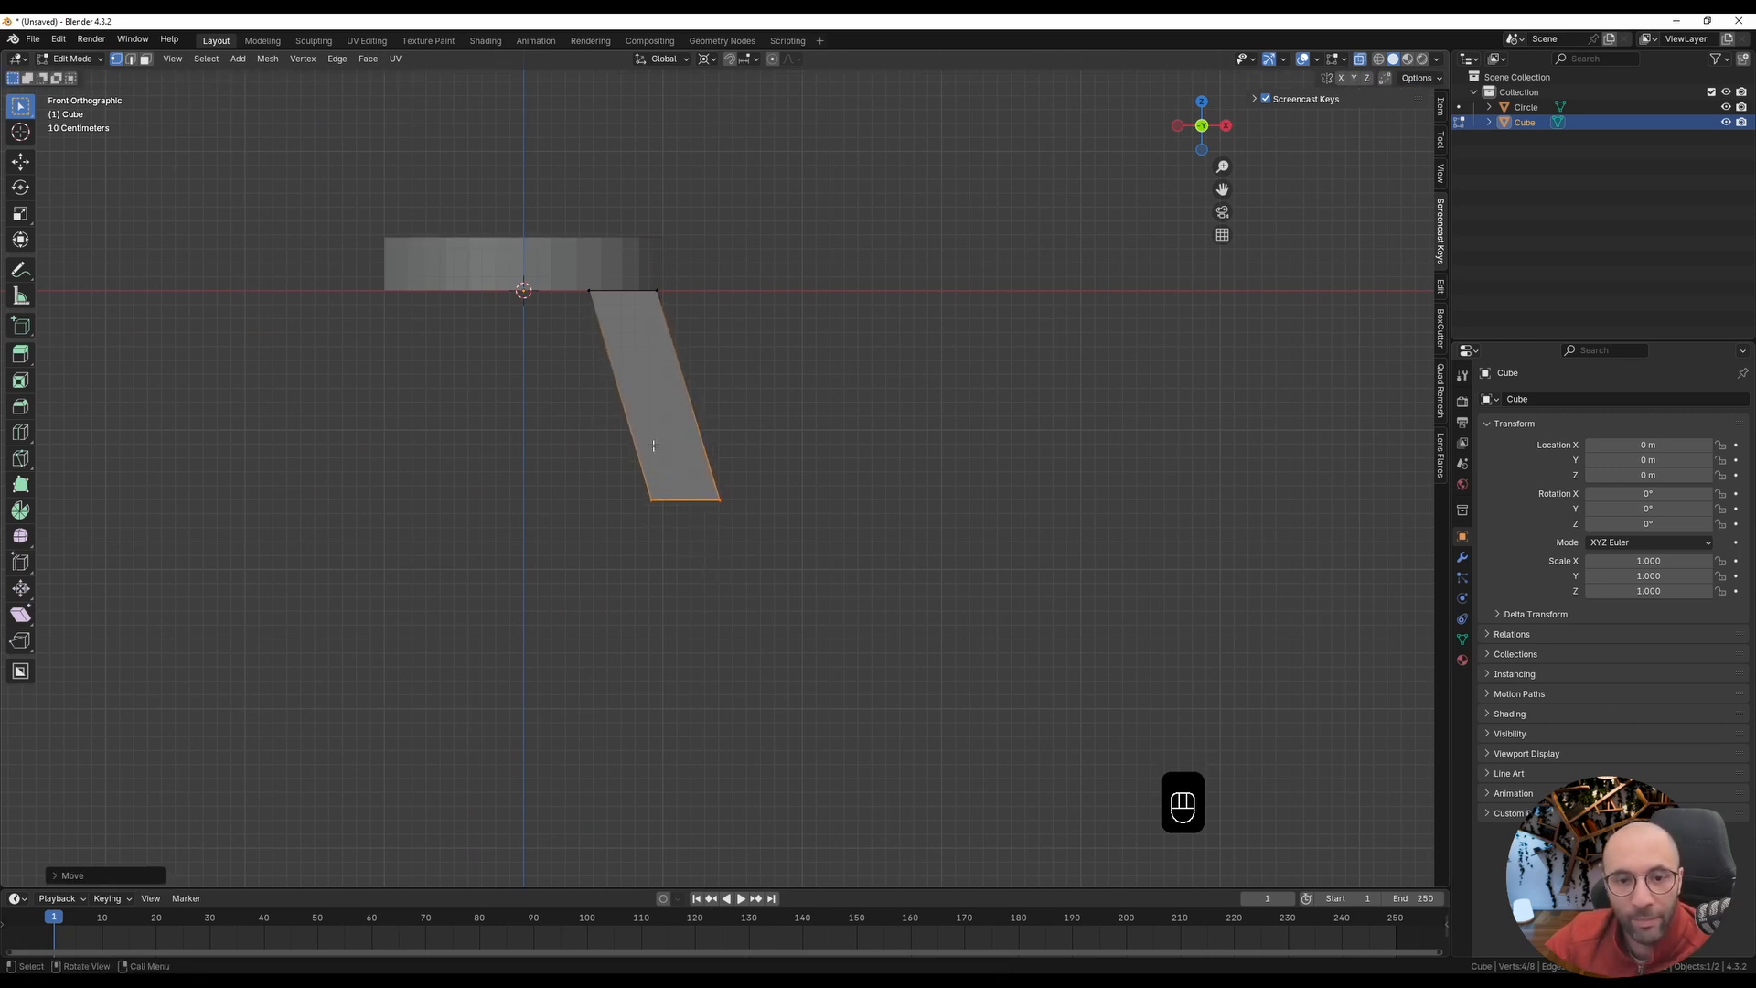
Step: Add three evenly spaced horizontal loop cuts to the leg and return to vertex selection
key("ctrl+r")
scroll(701, 448, "up", 2)
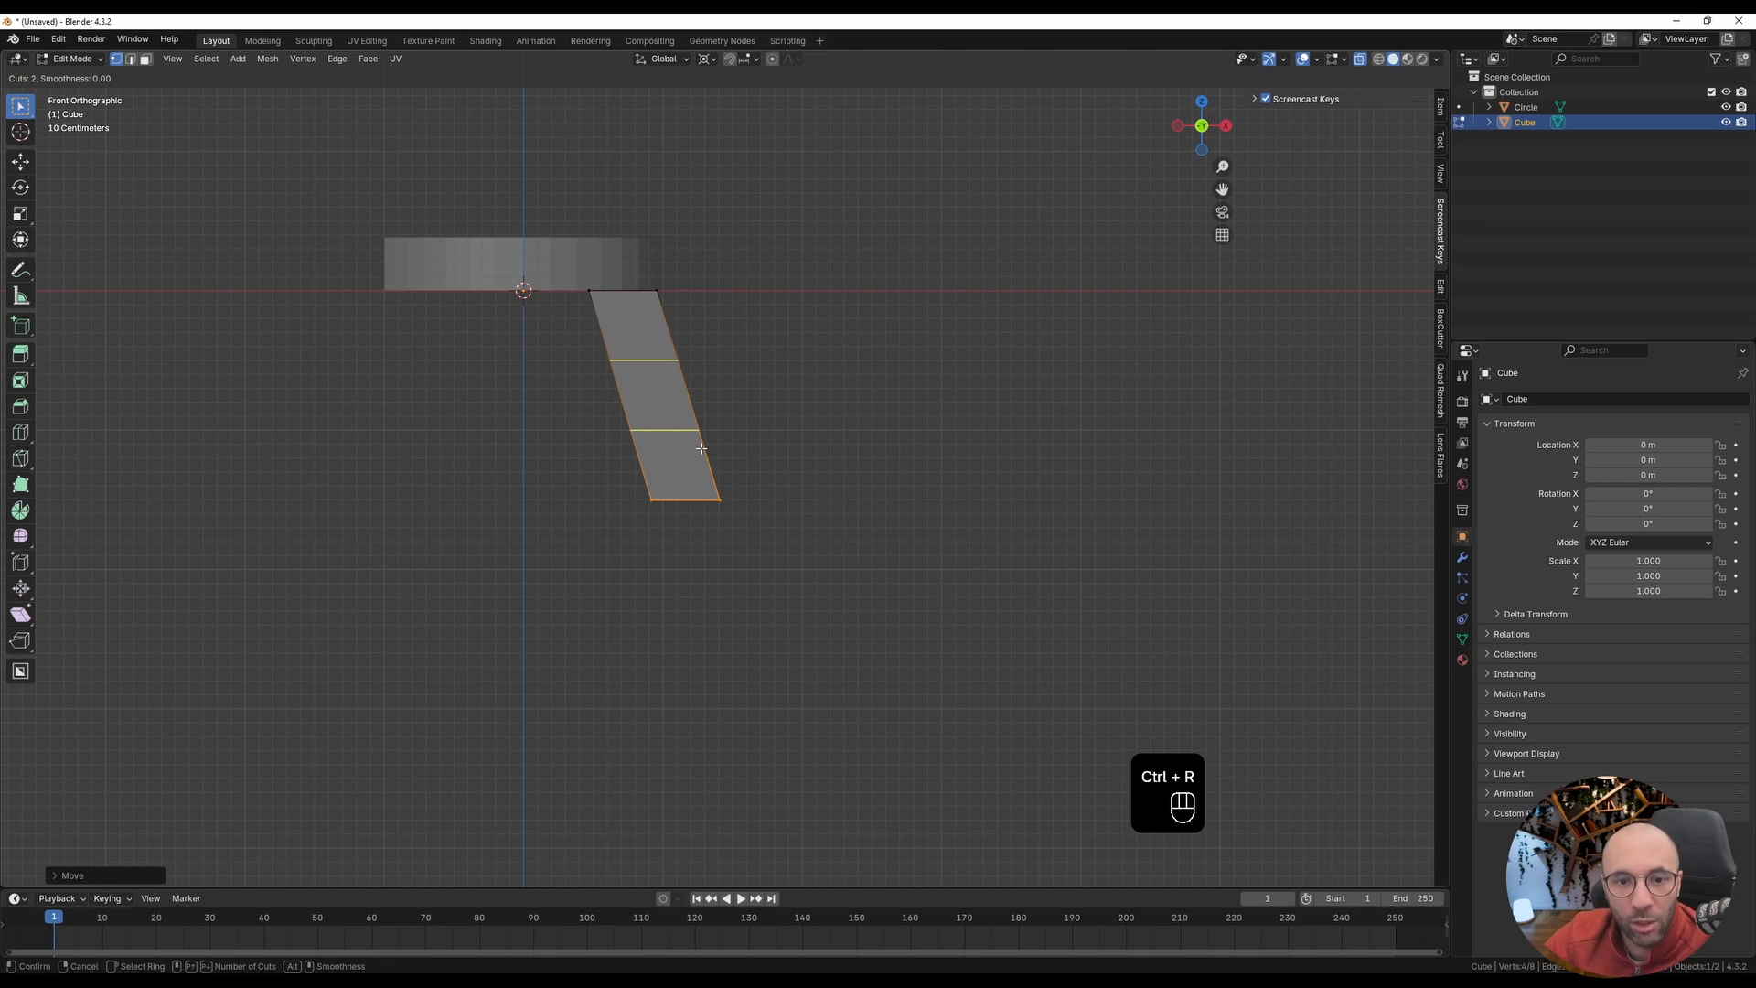
left_click(701, 449)
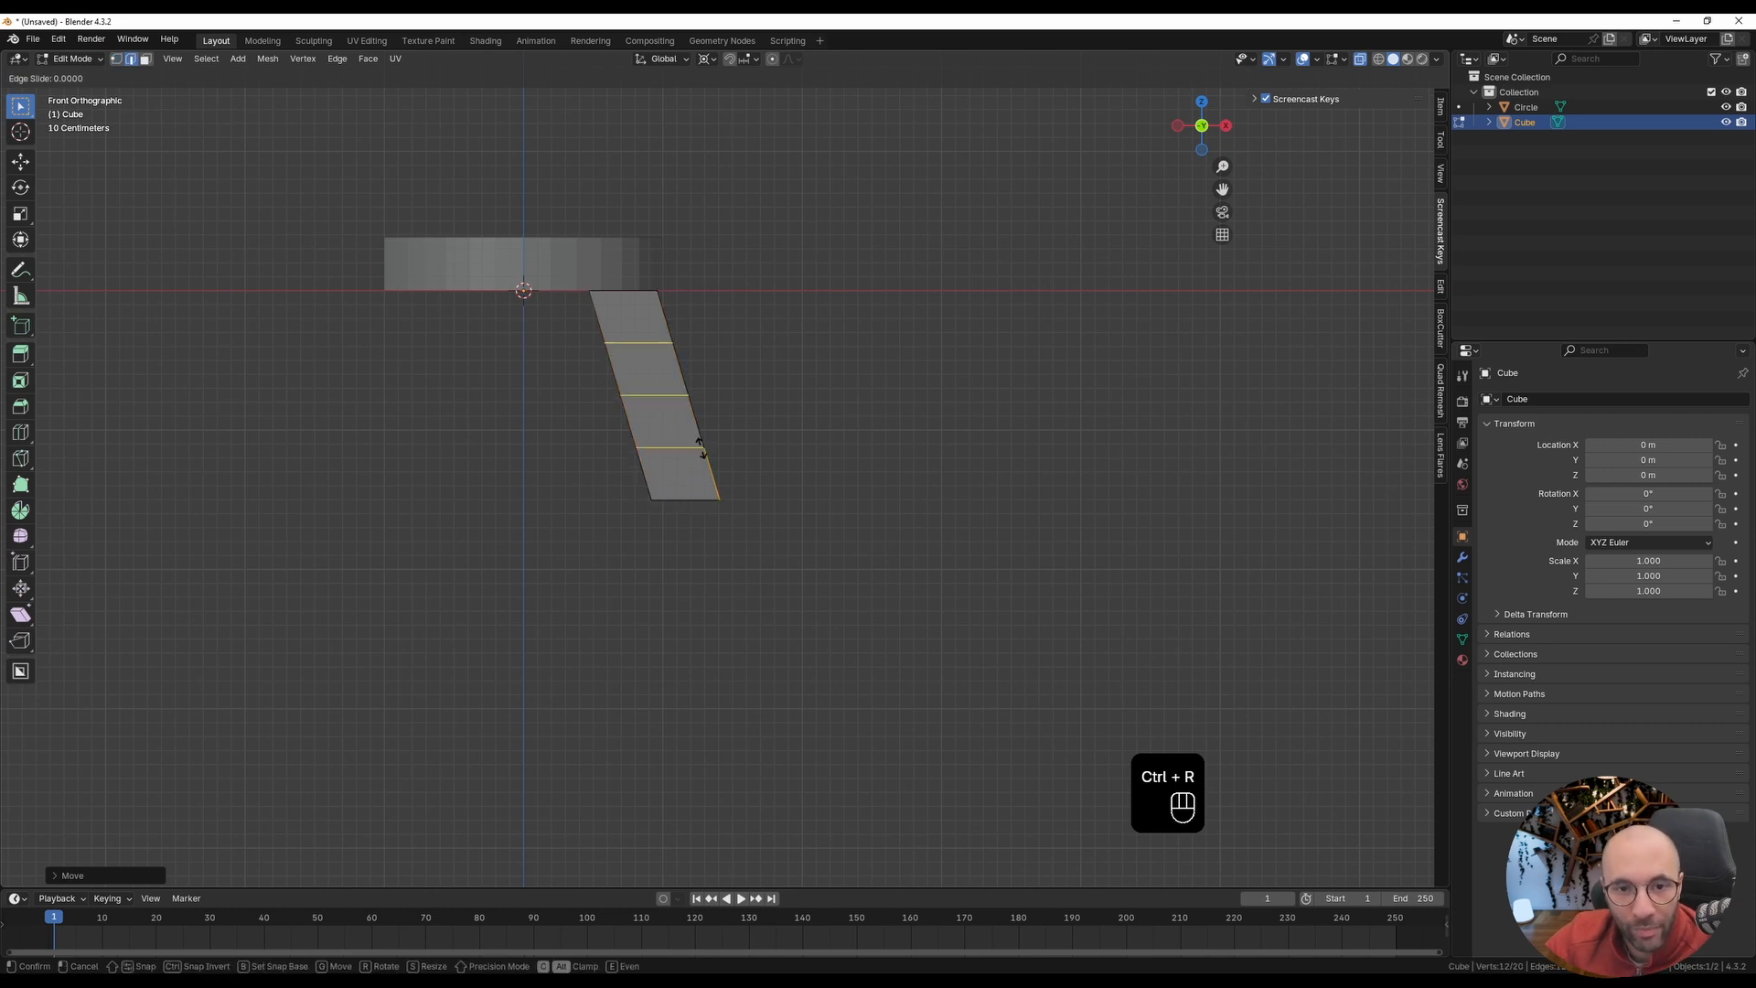
right_click(702, 454)
key("1")
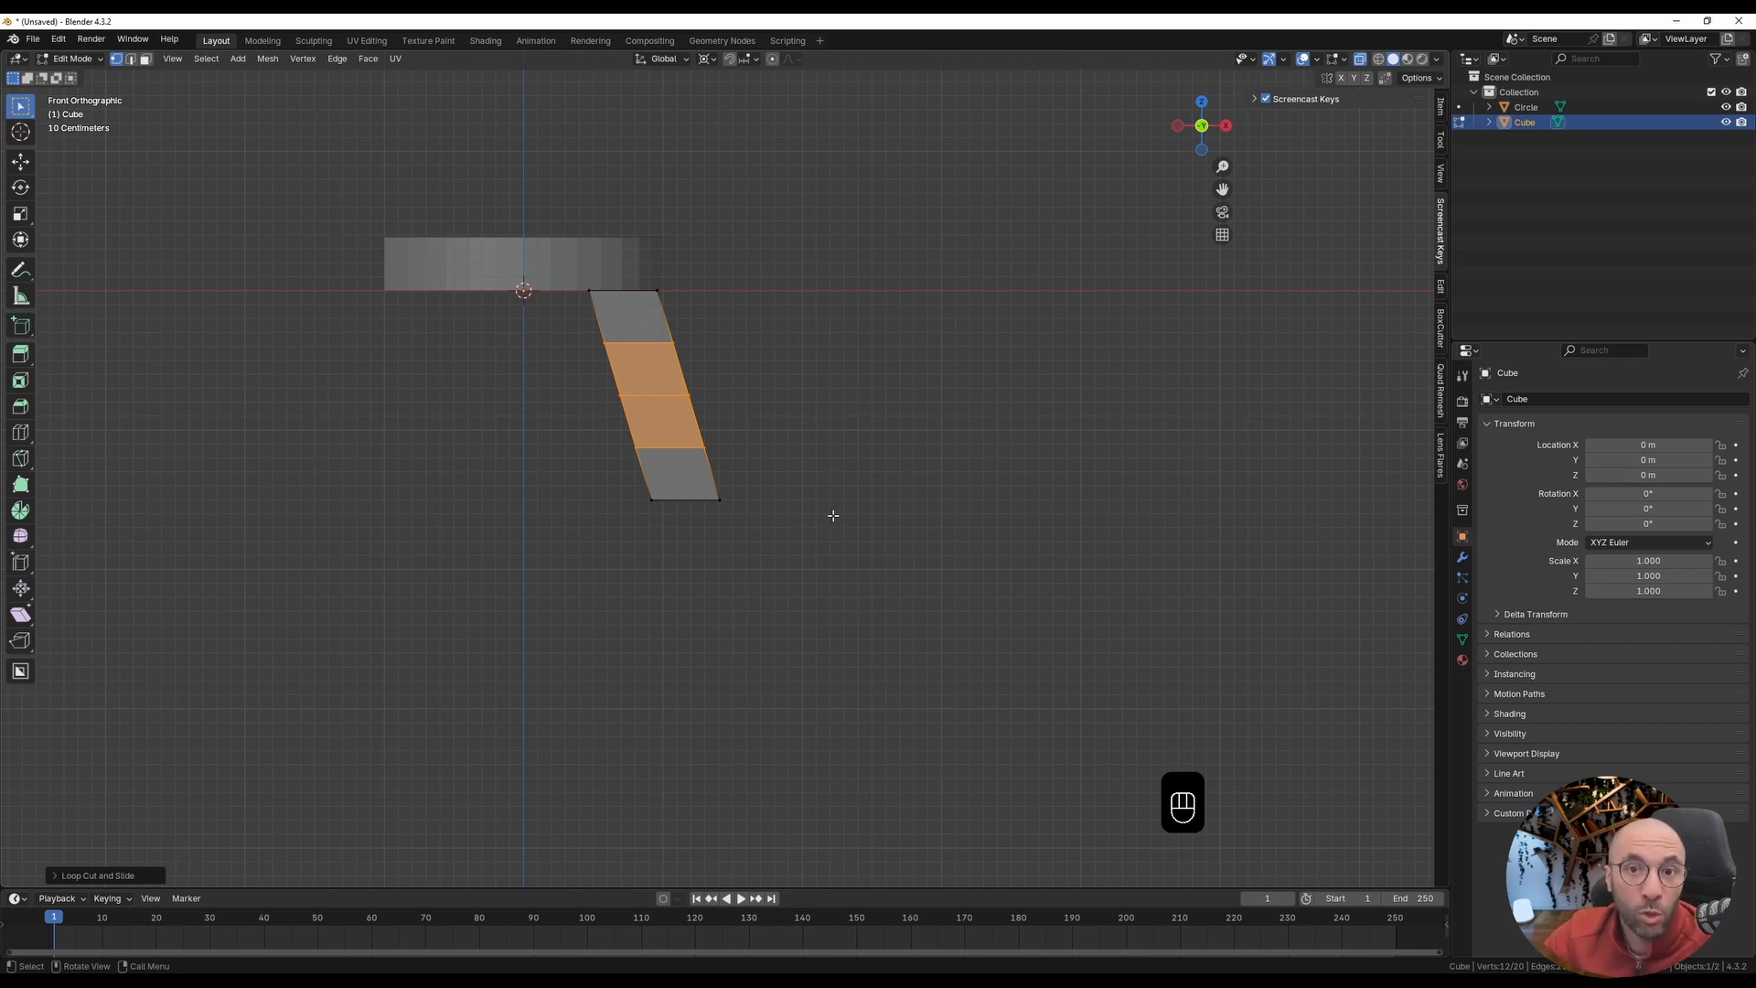
Step: Select the leg's bottom vertices, enable proportional editing and set the transform pivot to Median Point
middle_click_drag(635, 399, 633, 431, "shift")
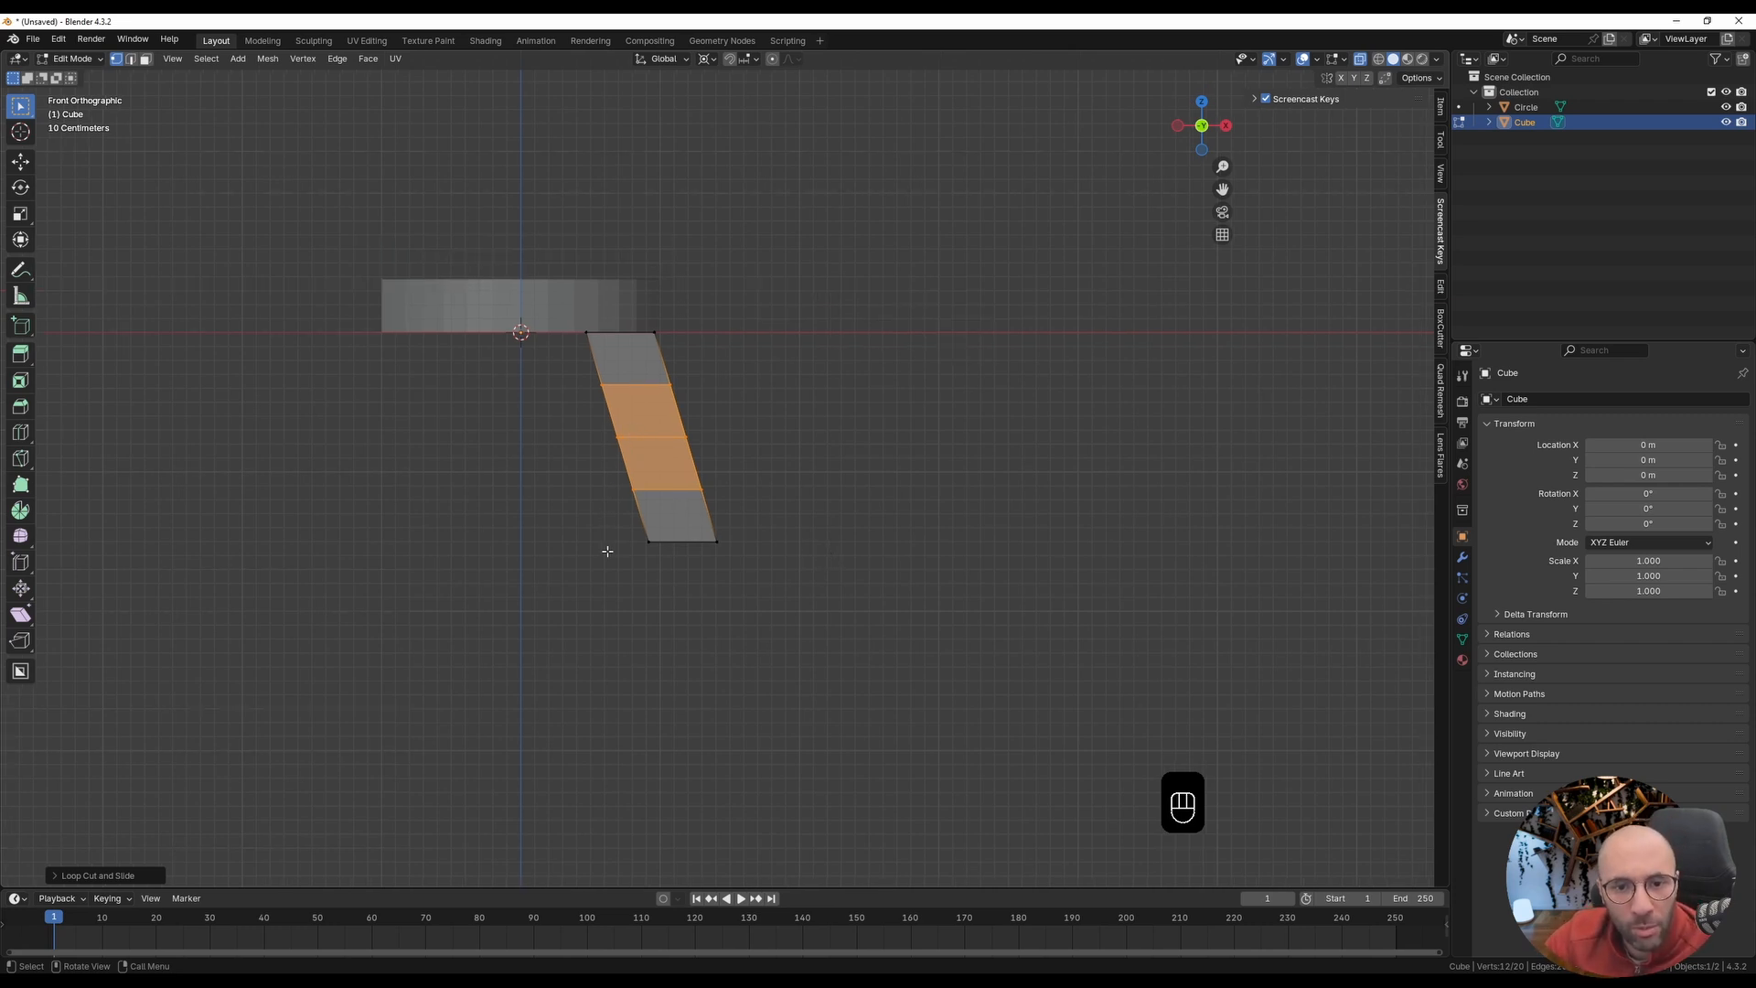
left_click_drag(621, 522, 761, 572)
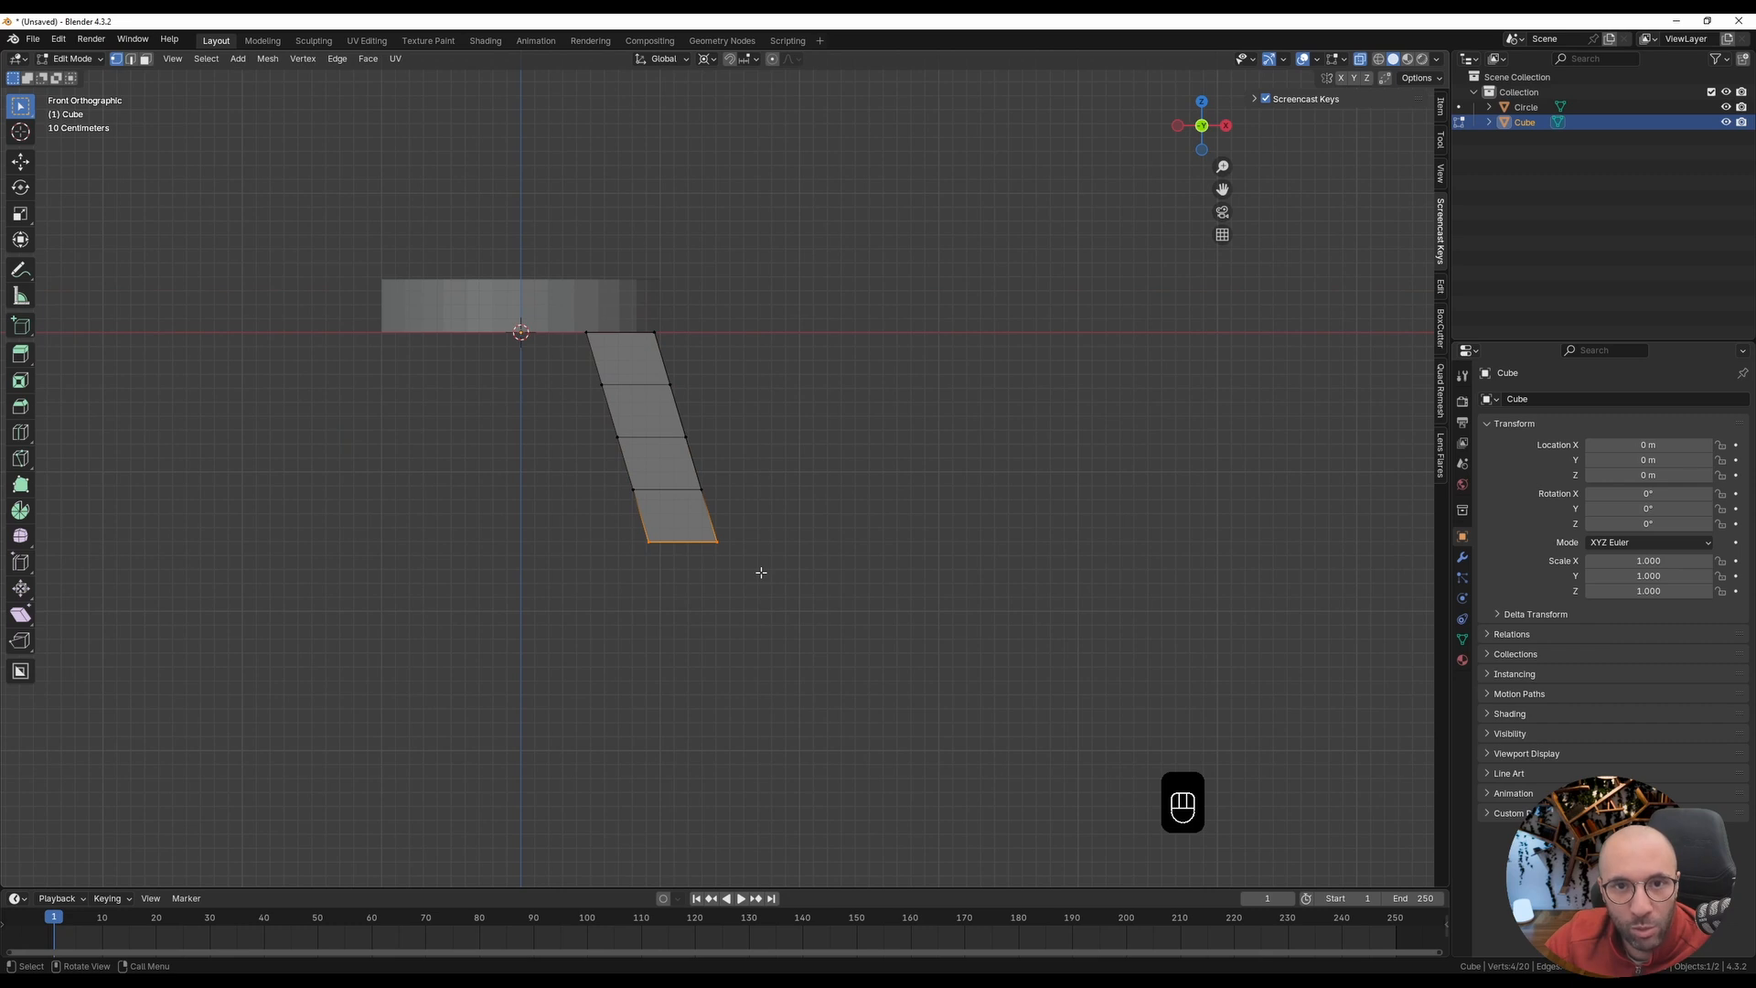
left_click(773, 60)
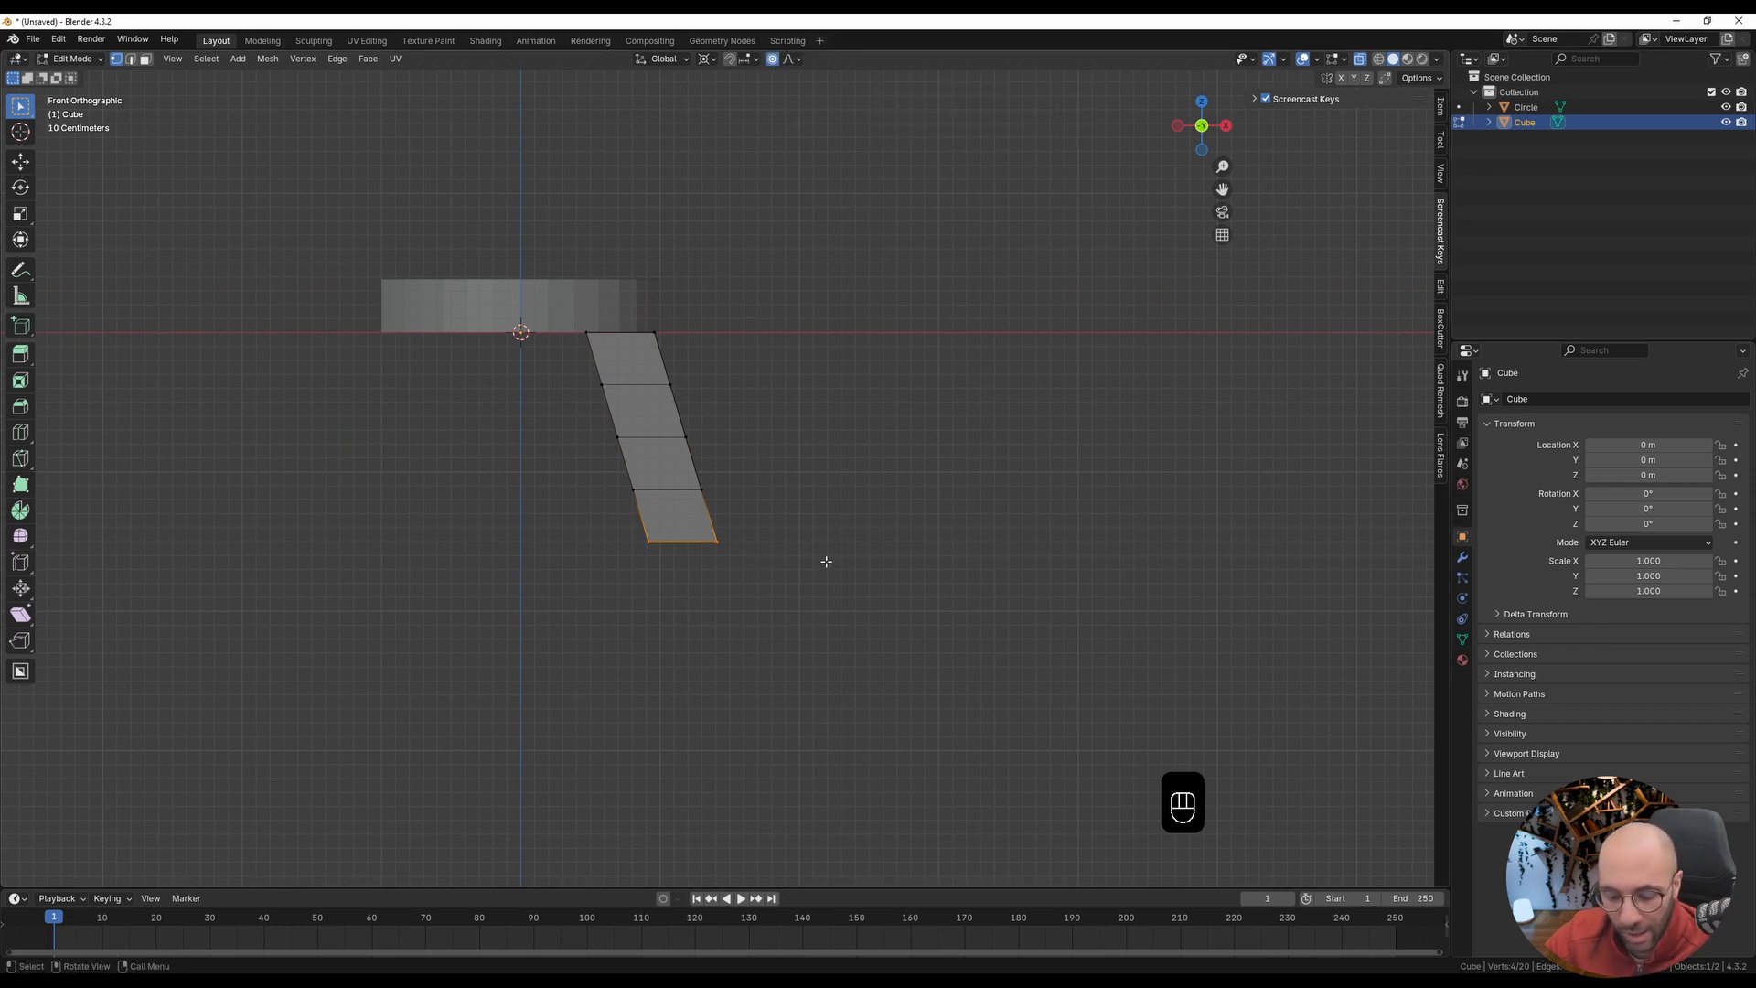
key("s")
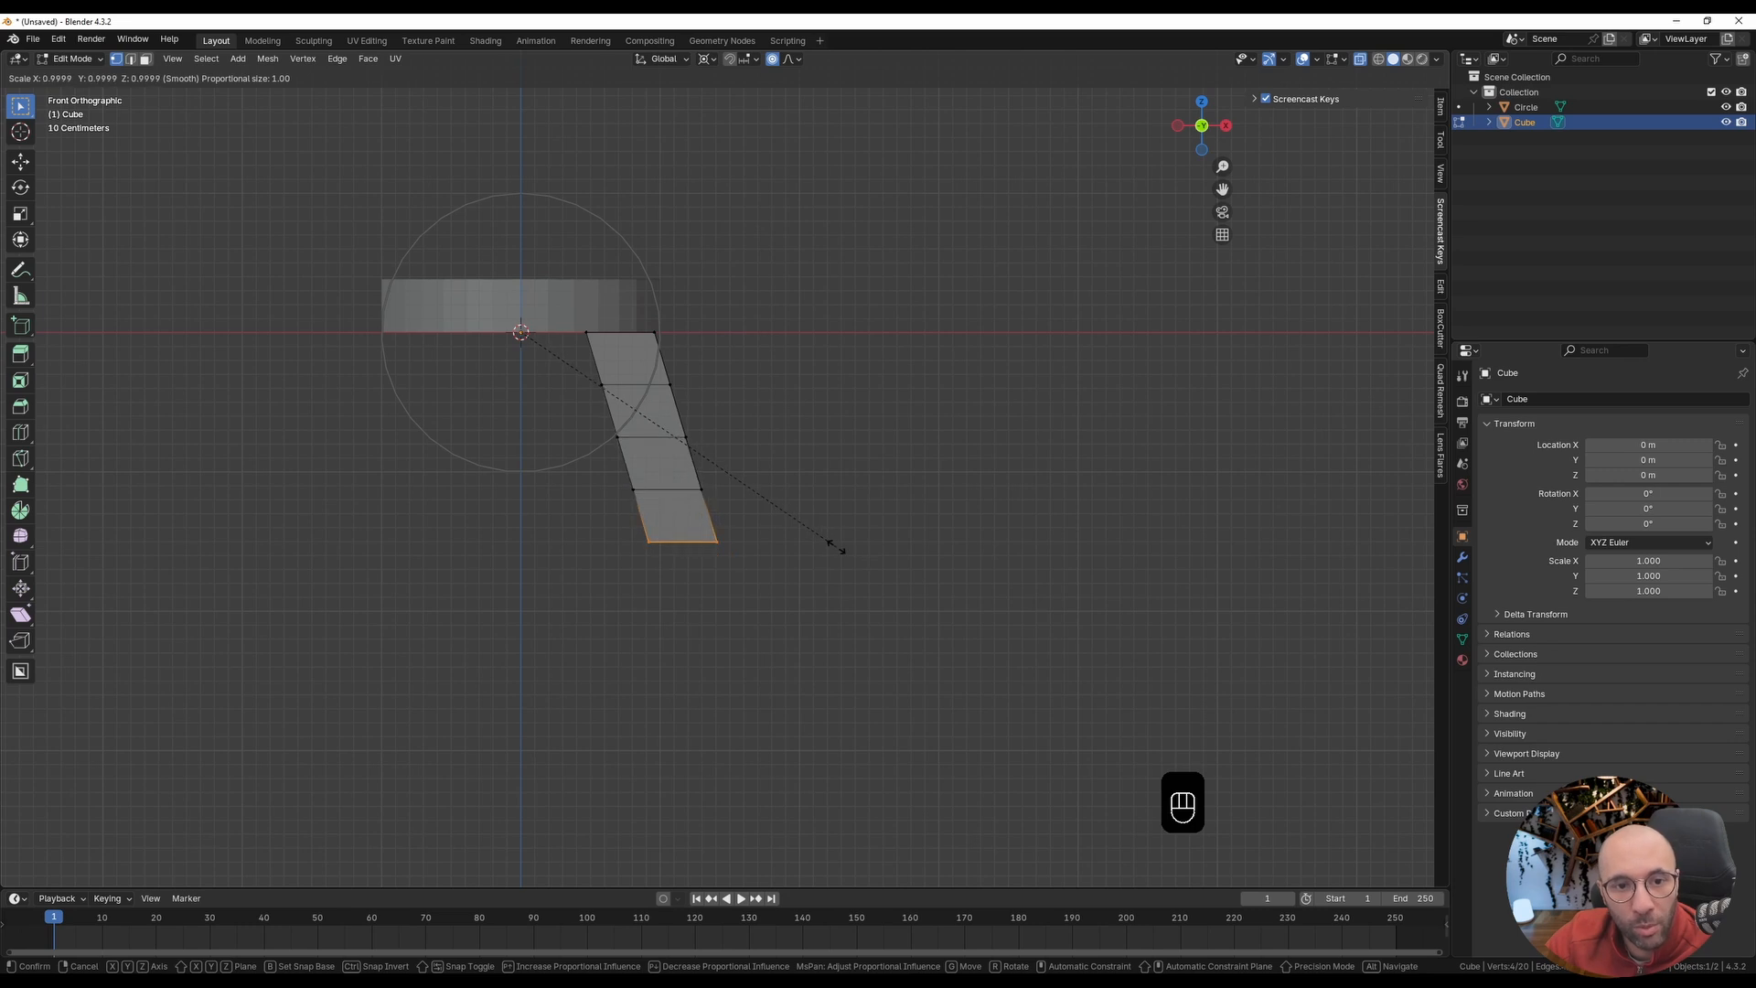
right_click(839, 546)
left_click(707, 58)
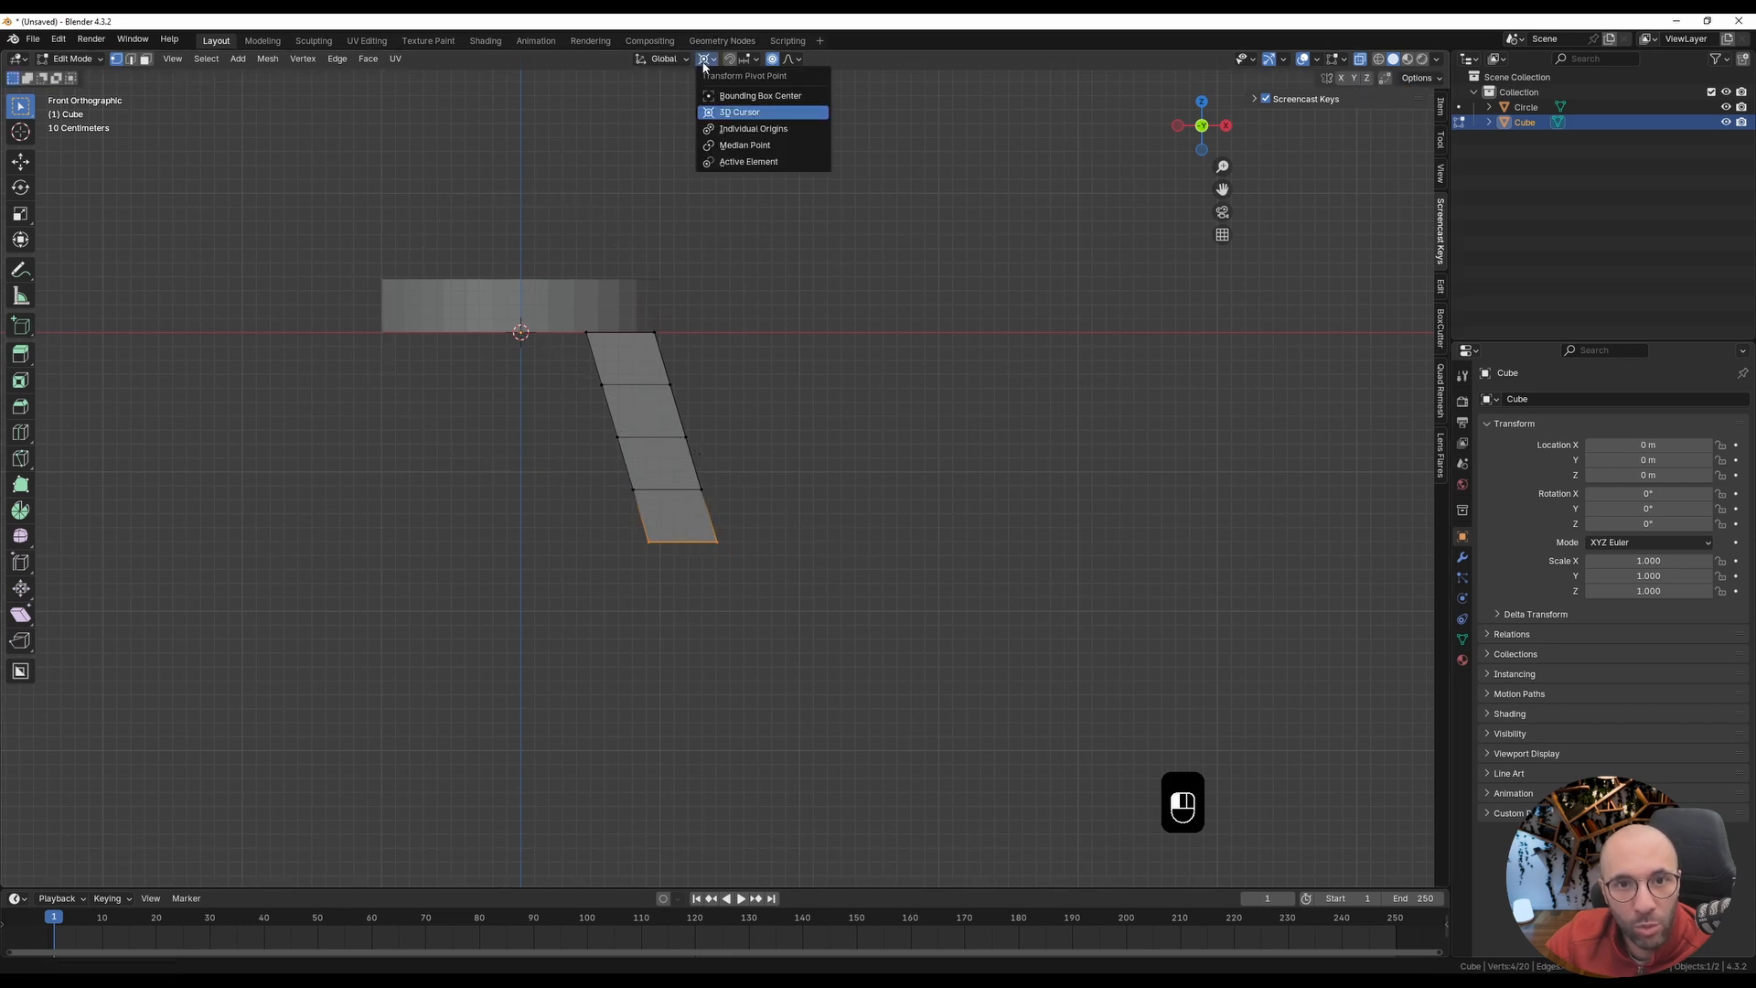
left_click(727, 150)
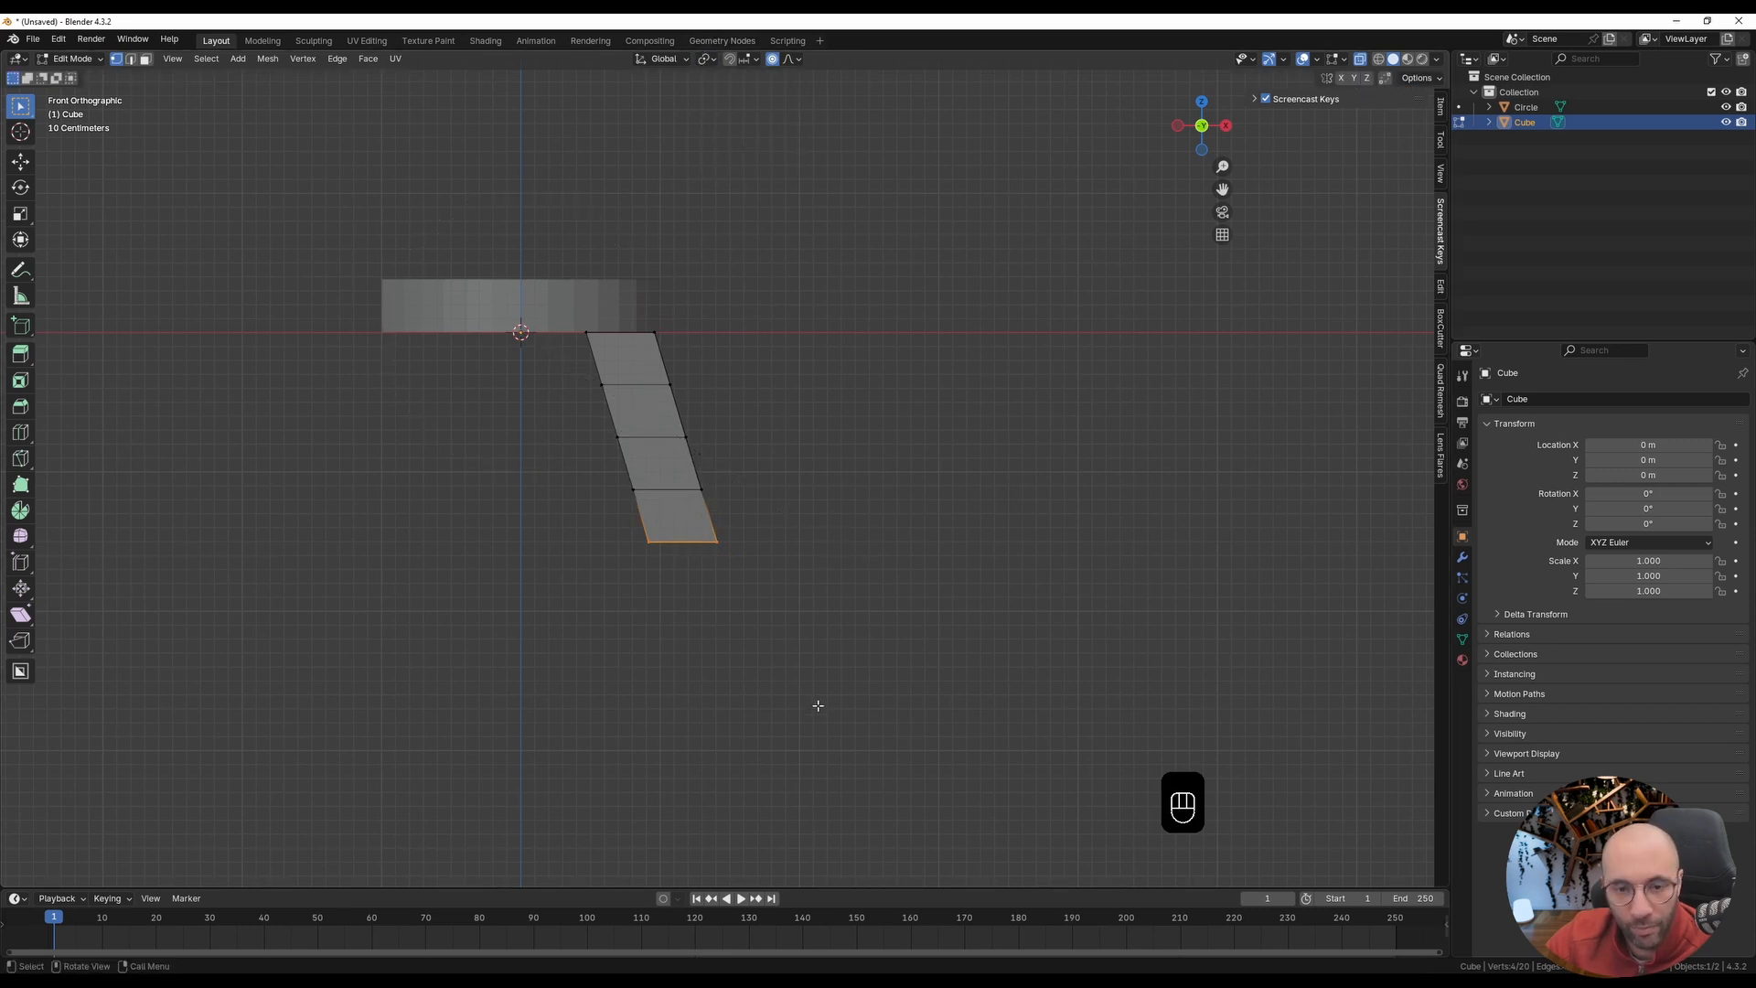
Step: Scale the leg's bottom vertices up by about 1.39 with a proportional size of about 1.77 m
key("s")
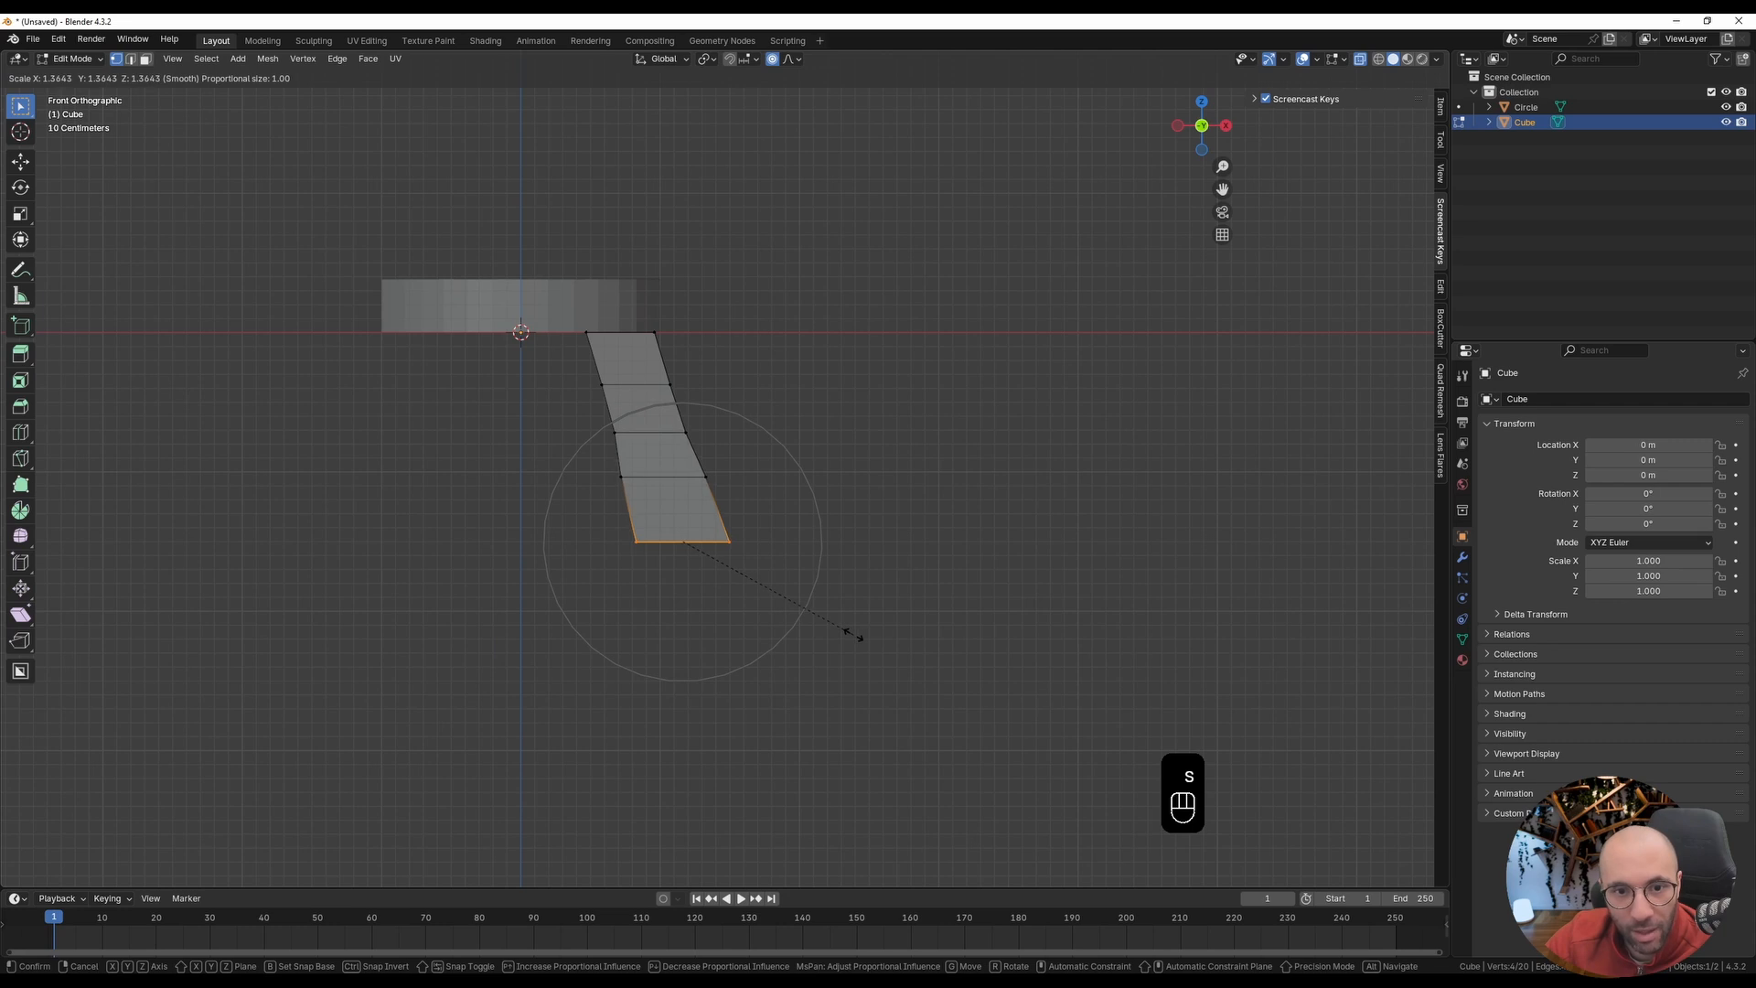
scroll(843, 631, "down", 6)
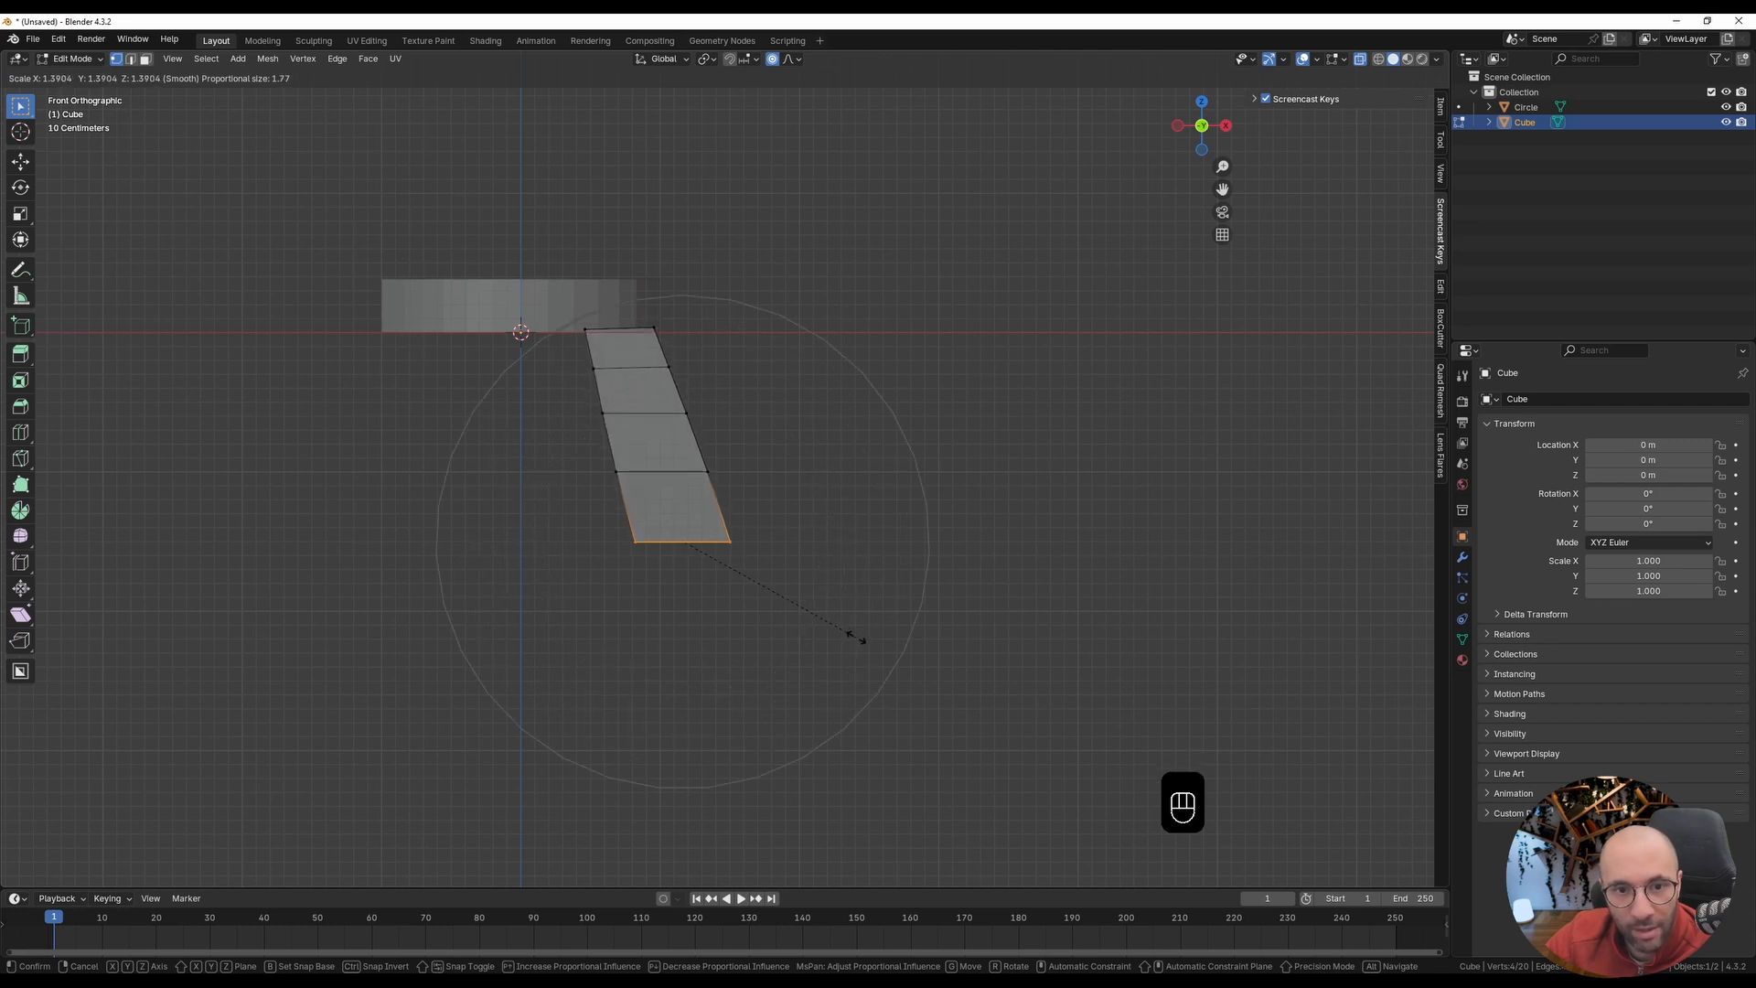
left_click(853, 636)
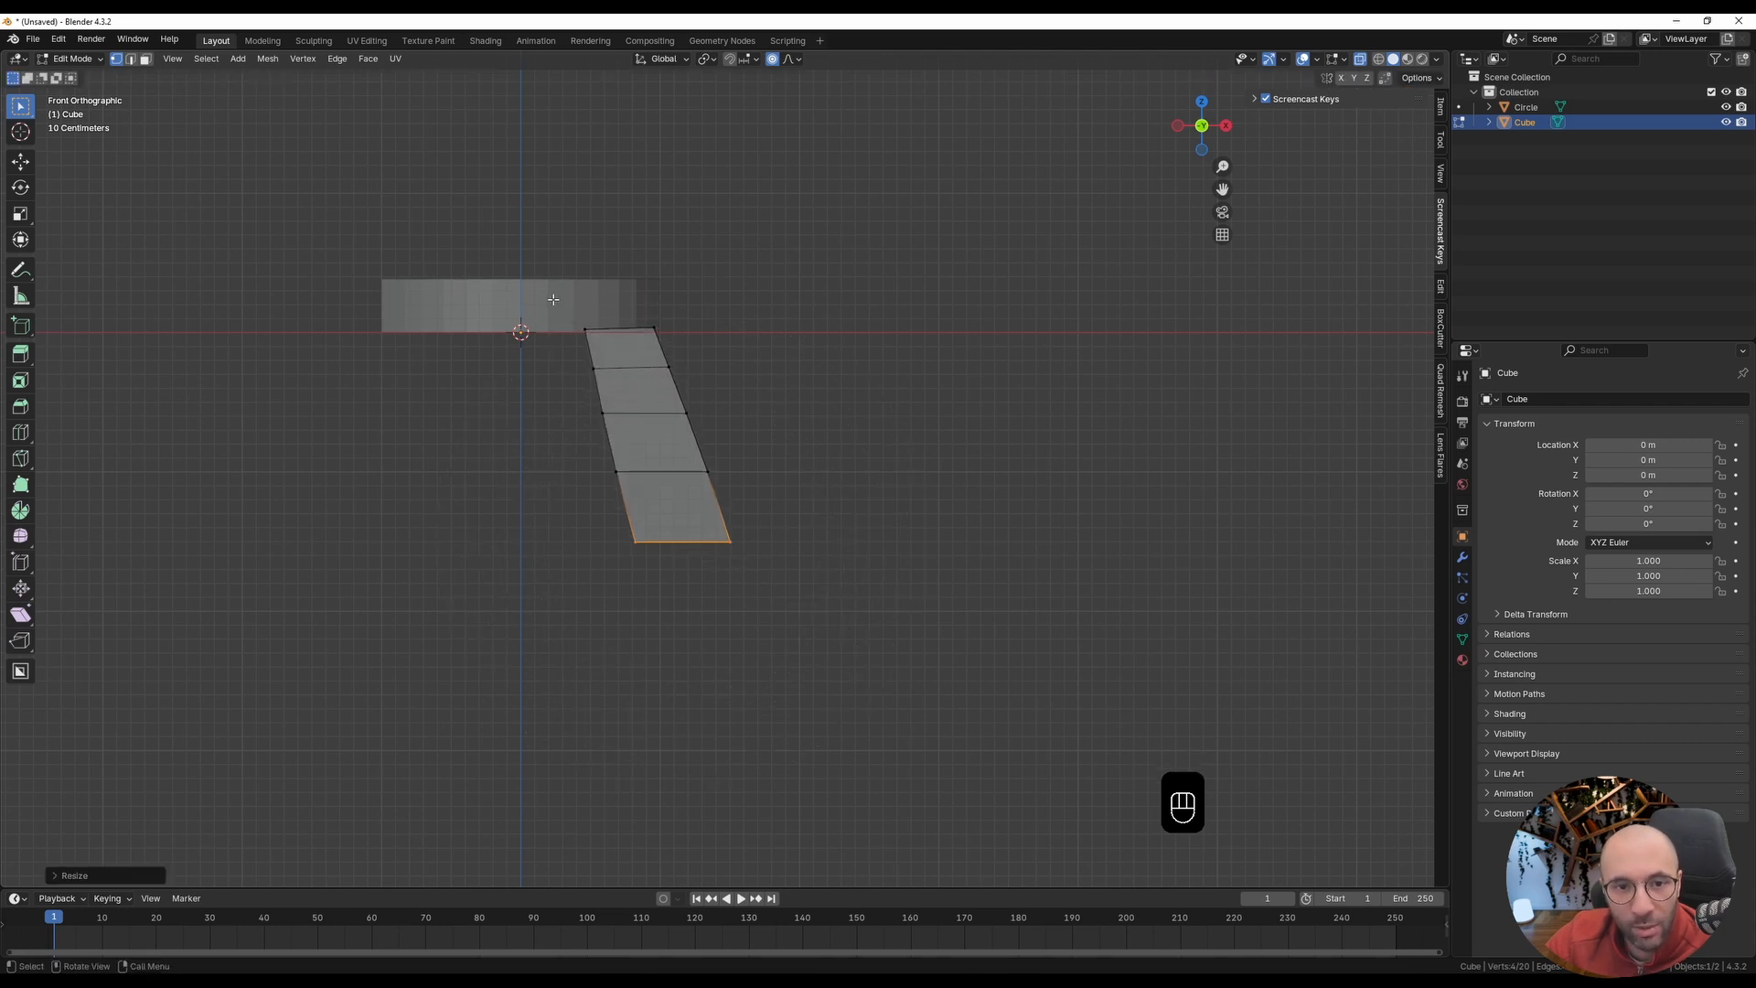
Step: Try scaling the leg's top vertices down to about 0.52 with Smooth falloff, and undo it
left_click_drag(553, 299, 703, 360)
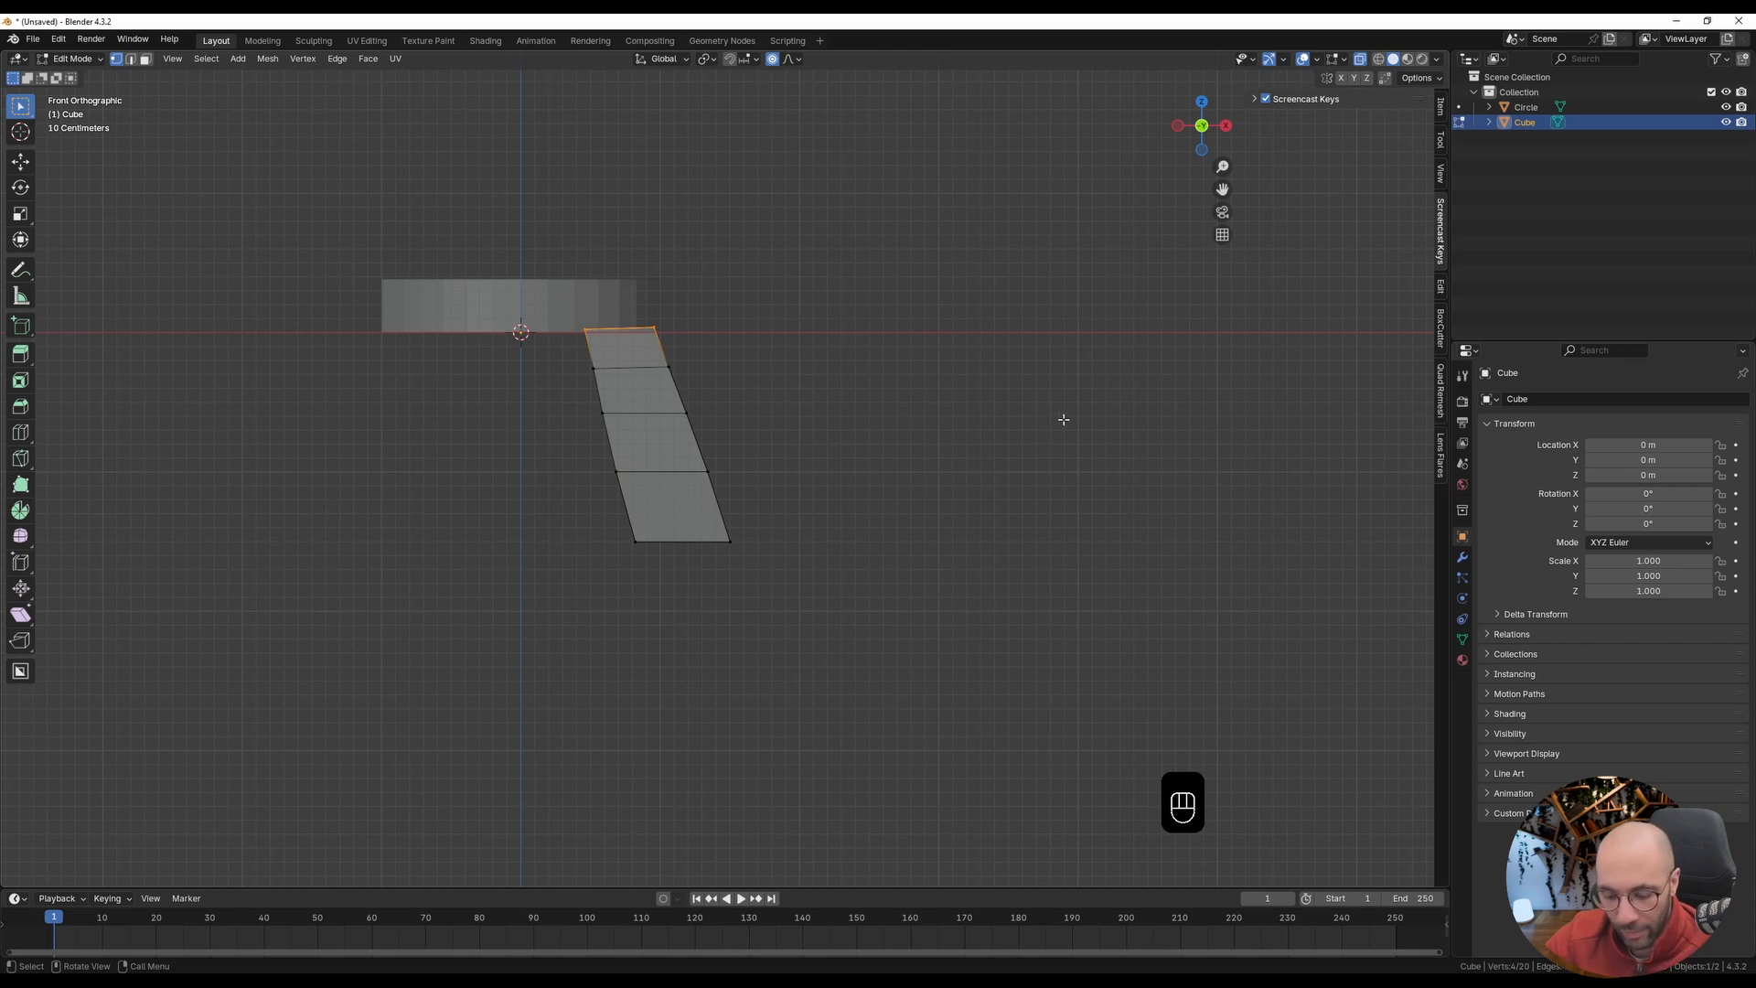
key("s")
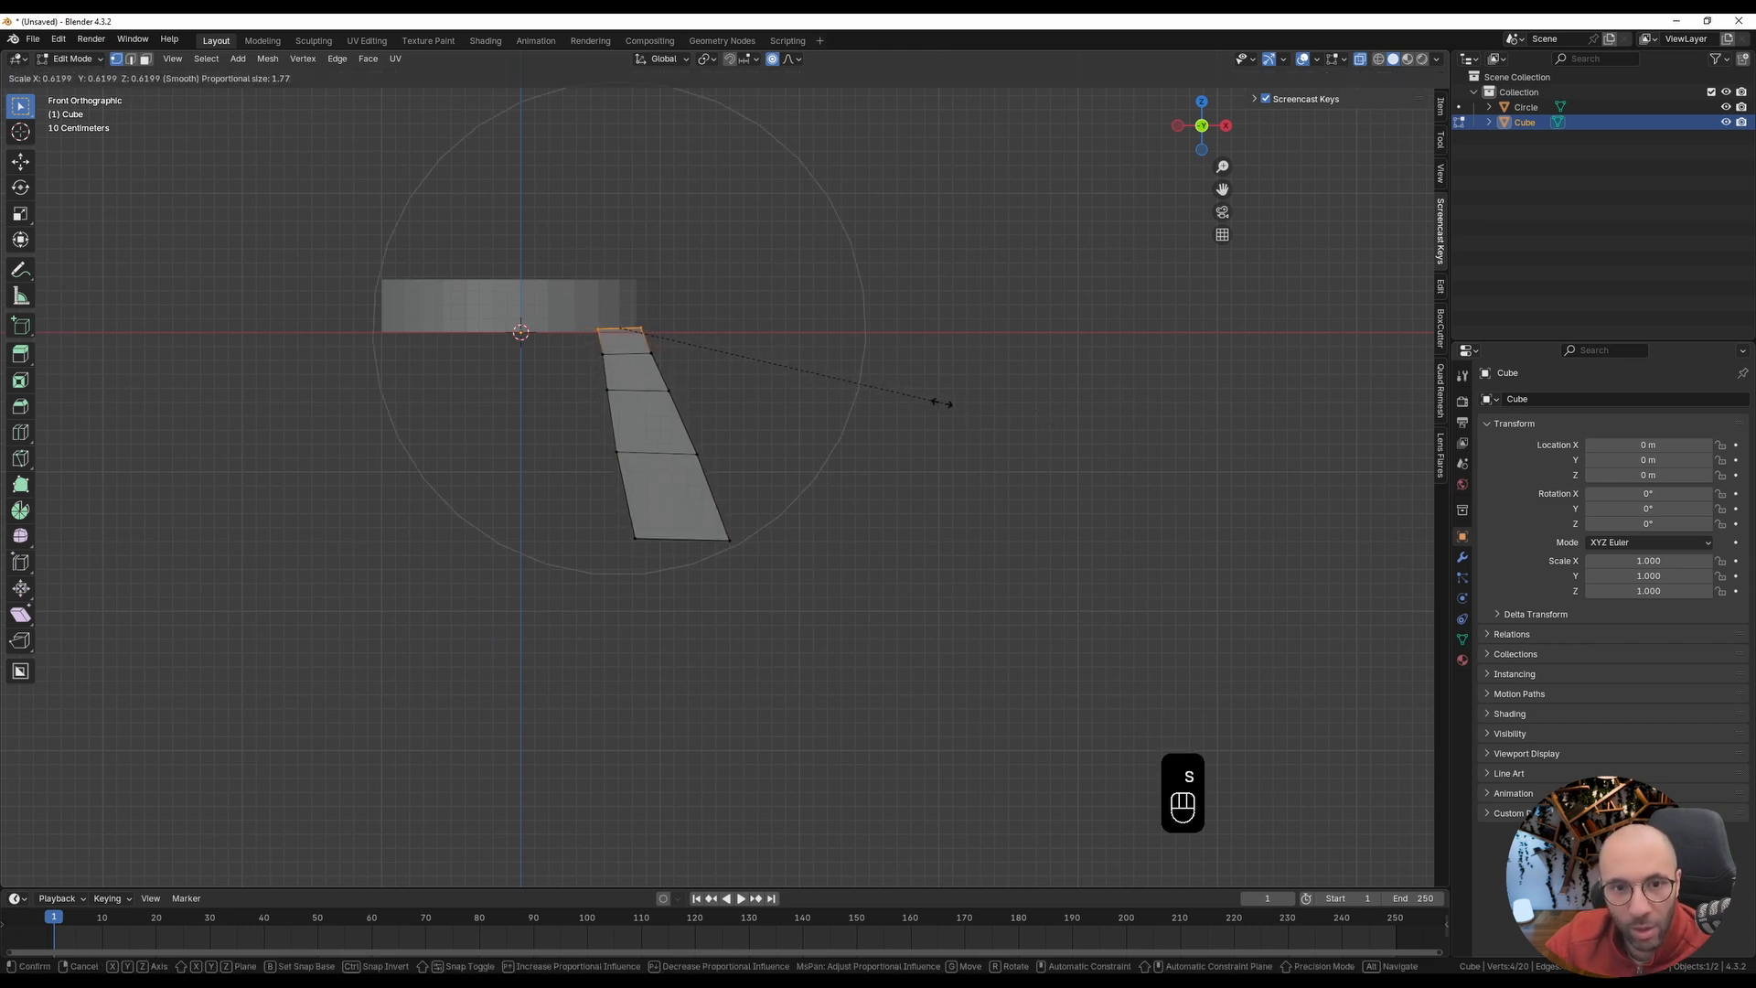
left_click(894, 387)
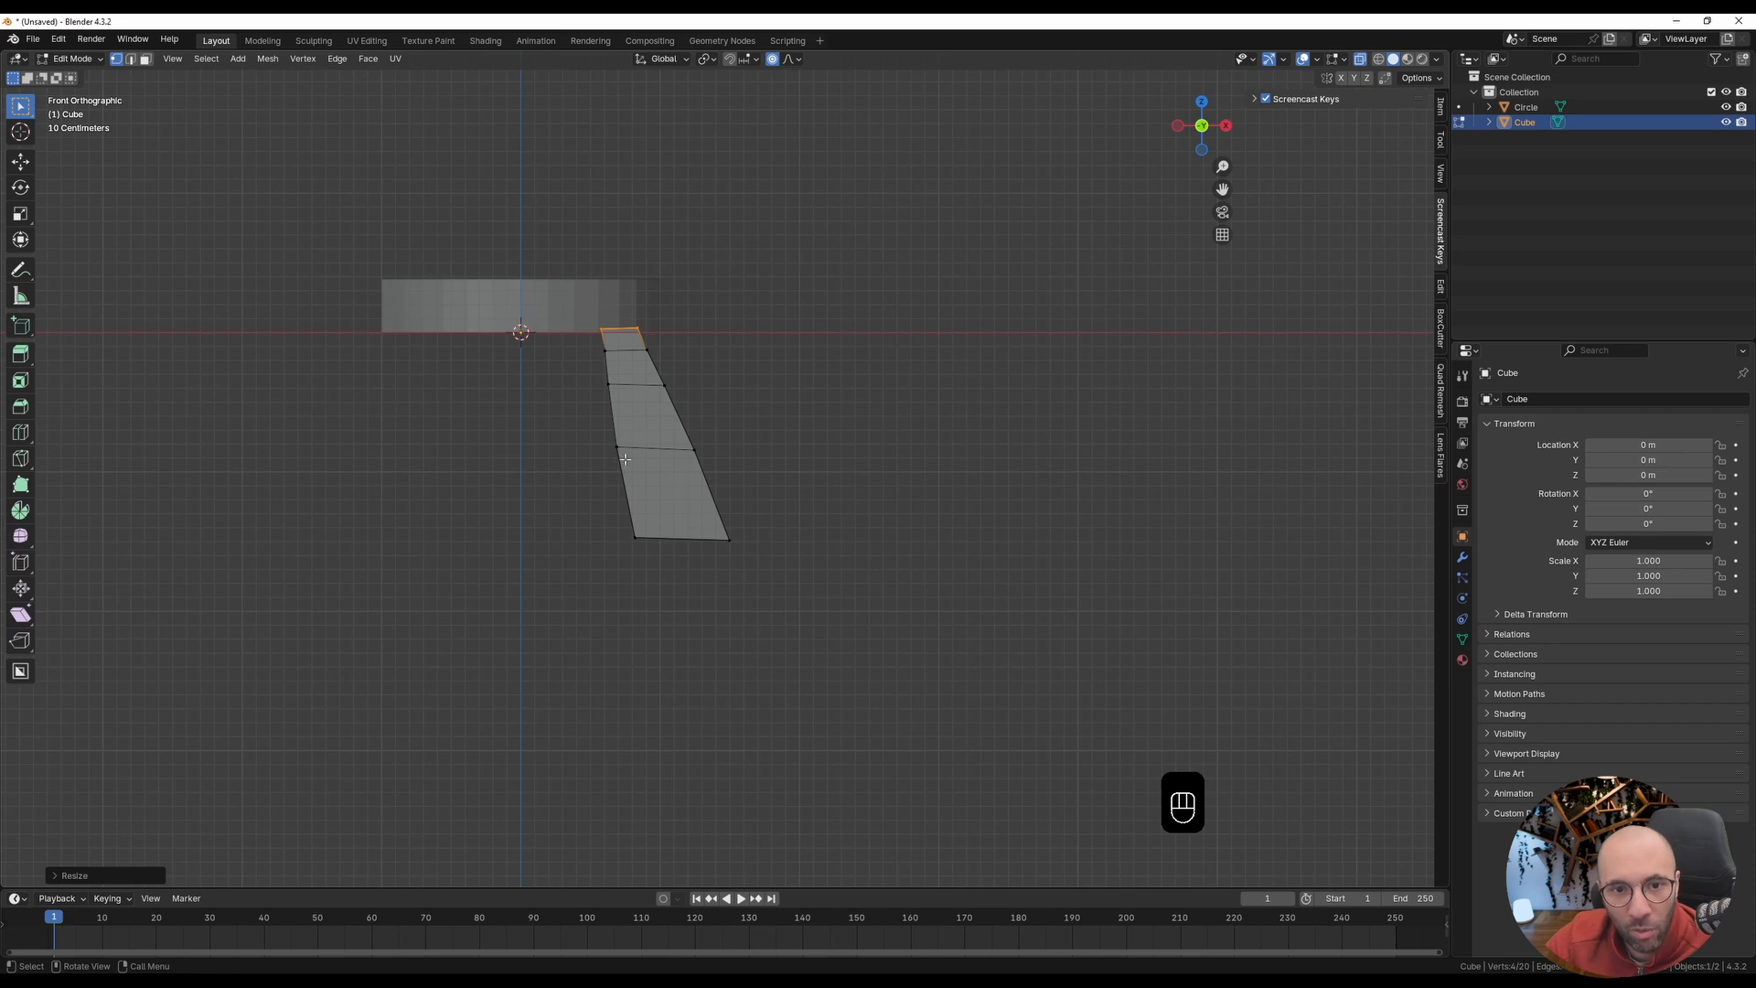
key("ctrl+z")
Step: Set the proportional falloff to Linear and scale the leg's top vertices down to about 0.47
left_click(792, 61)
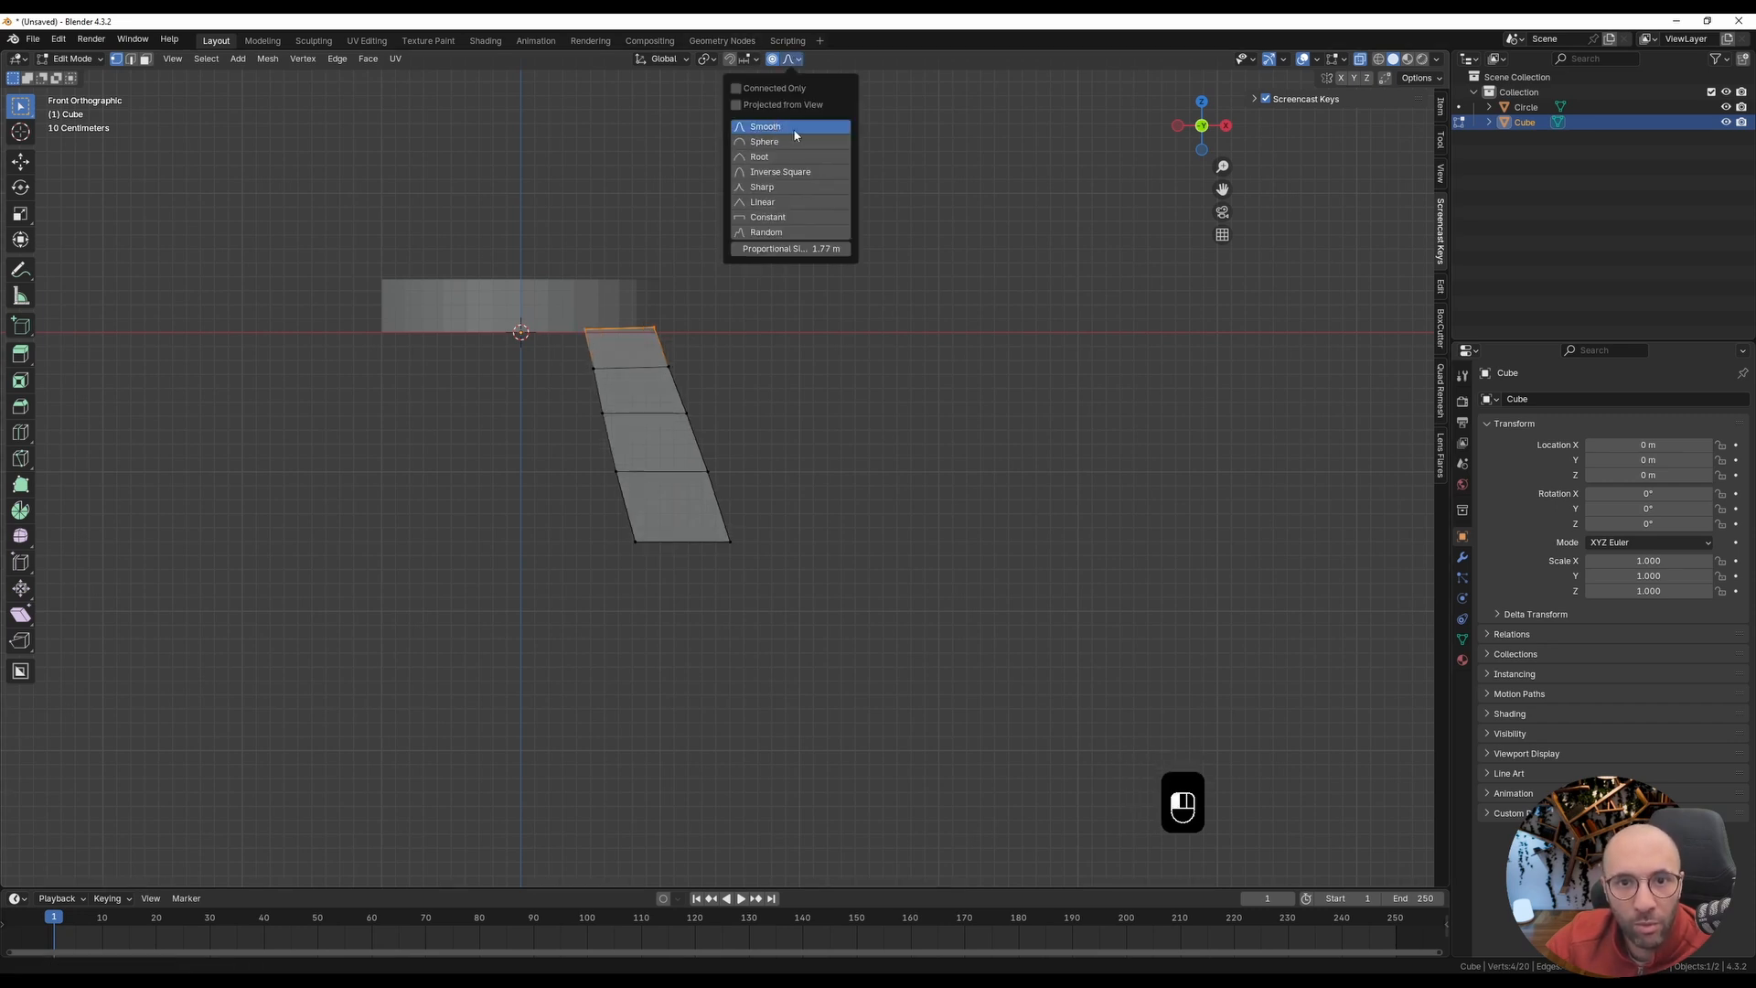
left_click(773, 202)
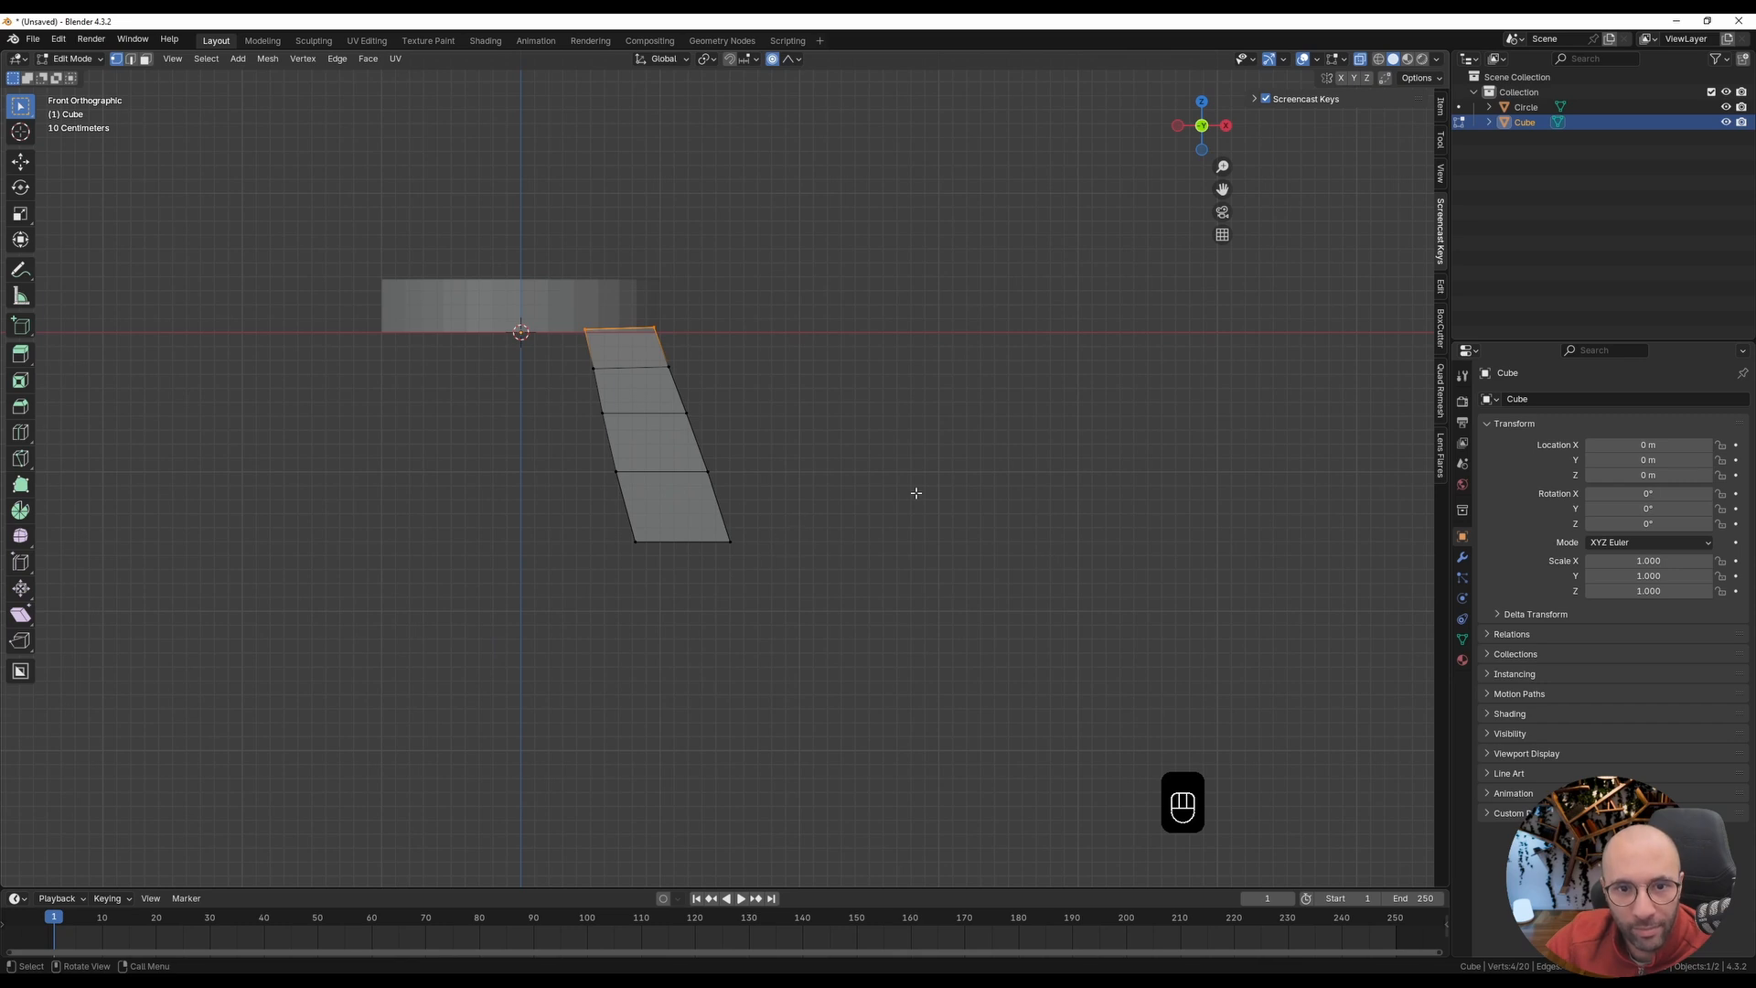
key("s")
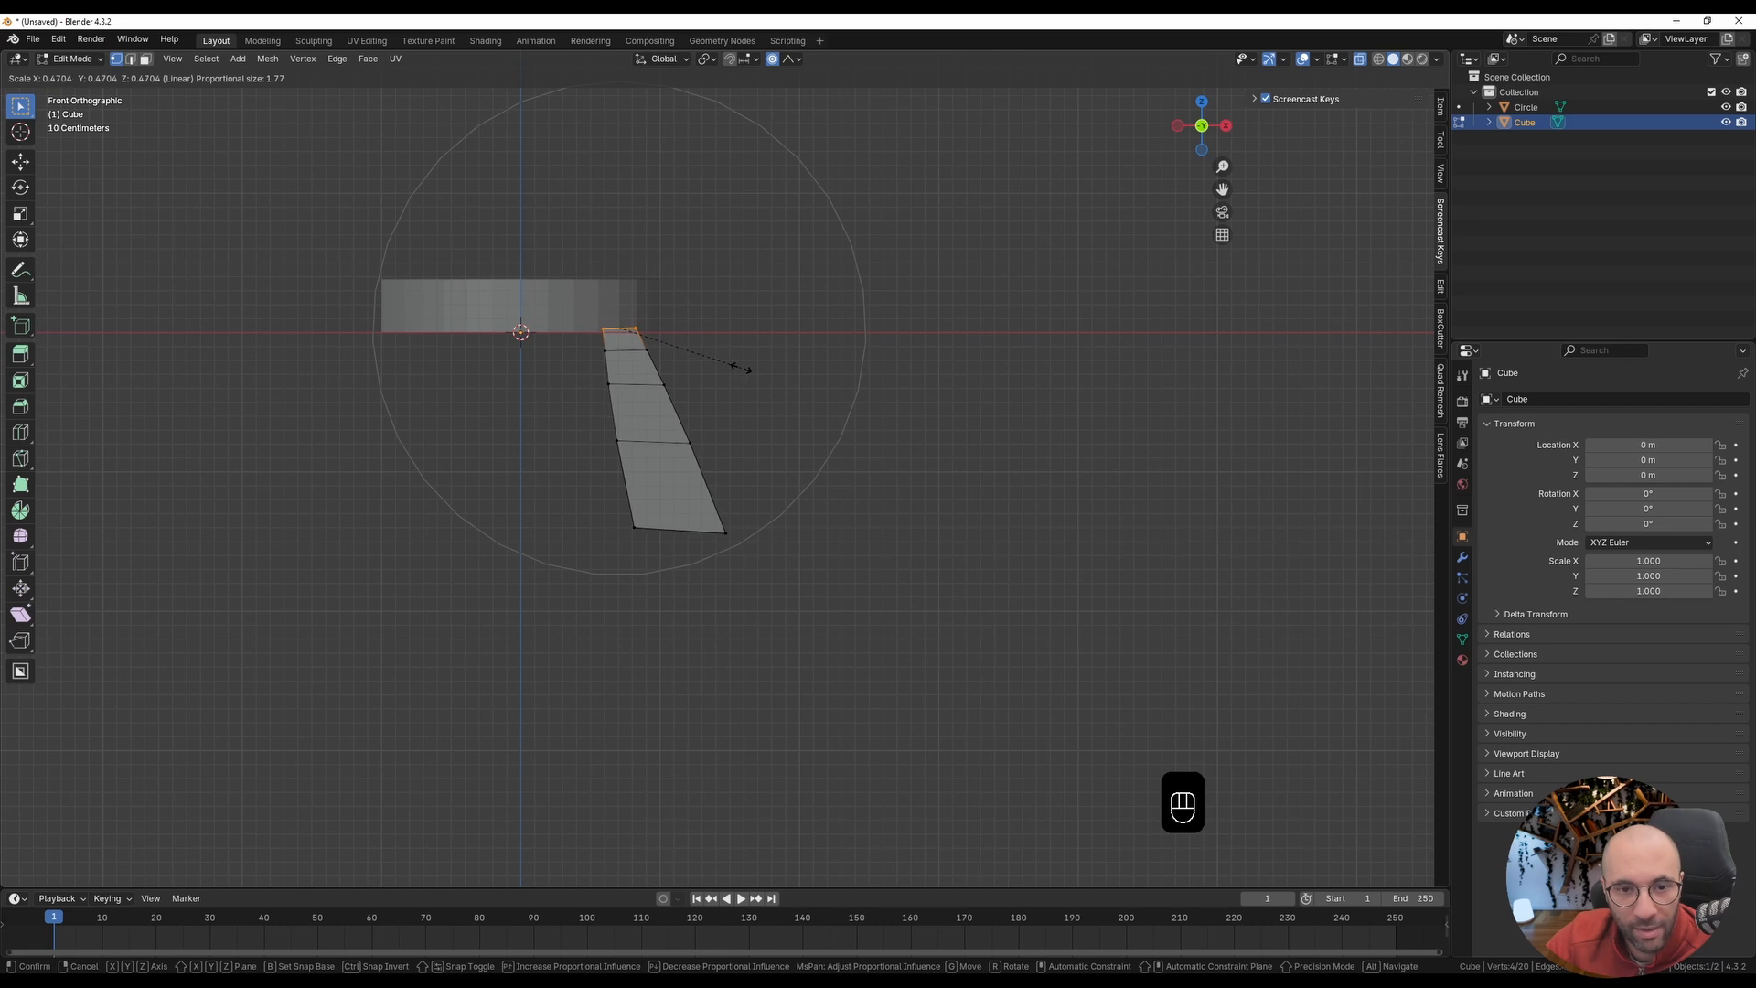
left_click(742, 369)
Step: Flatten the leg's bottom vertices by scaling them to 0 along Z without proportional editing, and turn X-ray off
left_click_drag(591, 499, 820, 575)
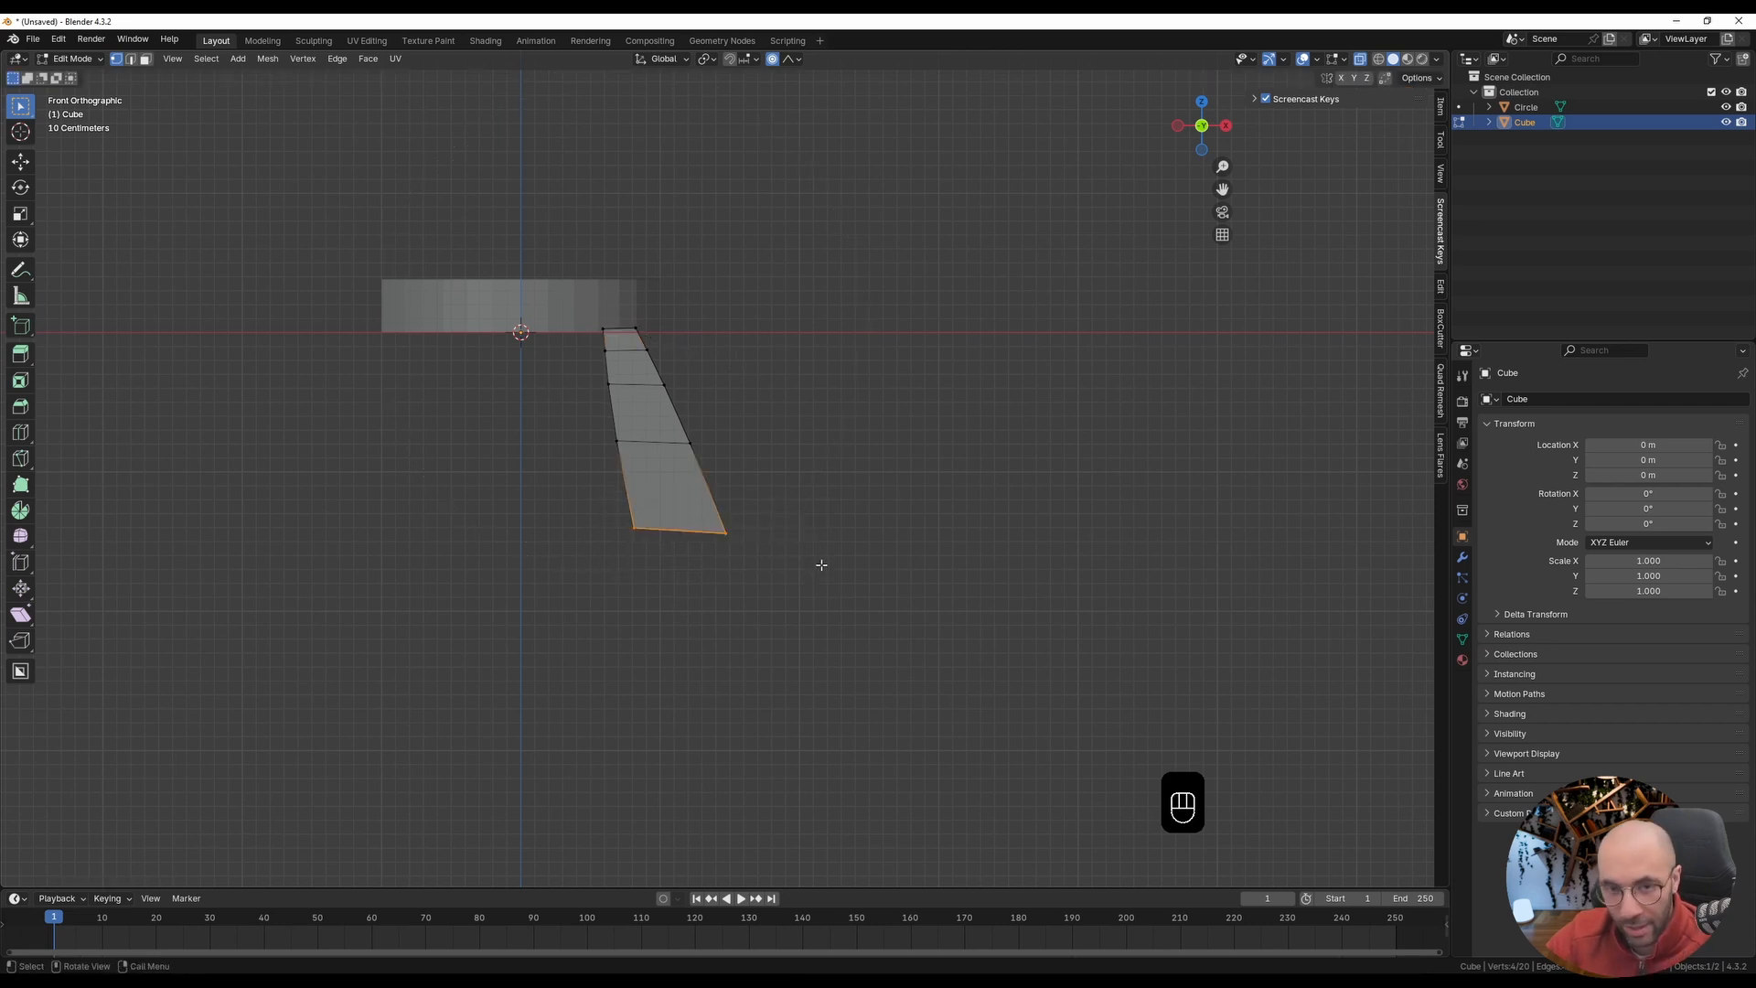
key("o")
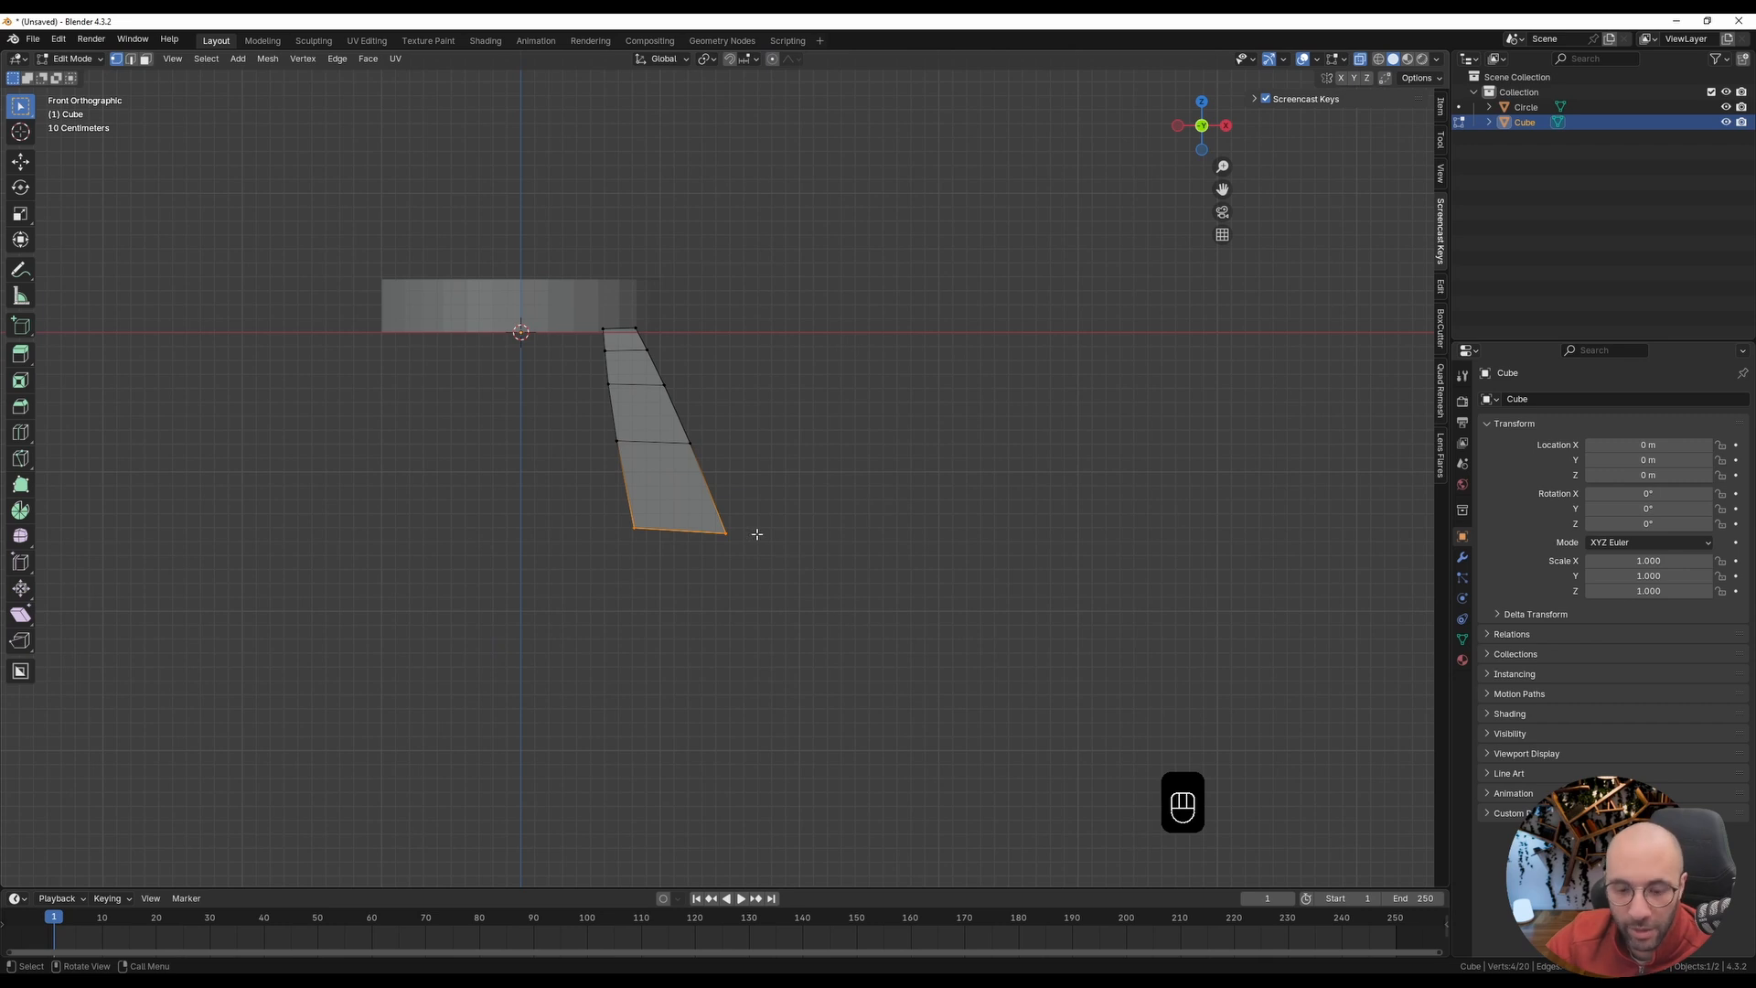
key("s")
key("z")
key("0")
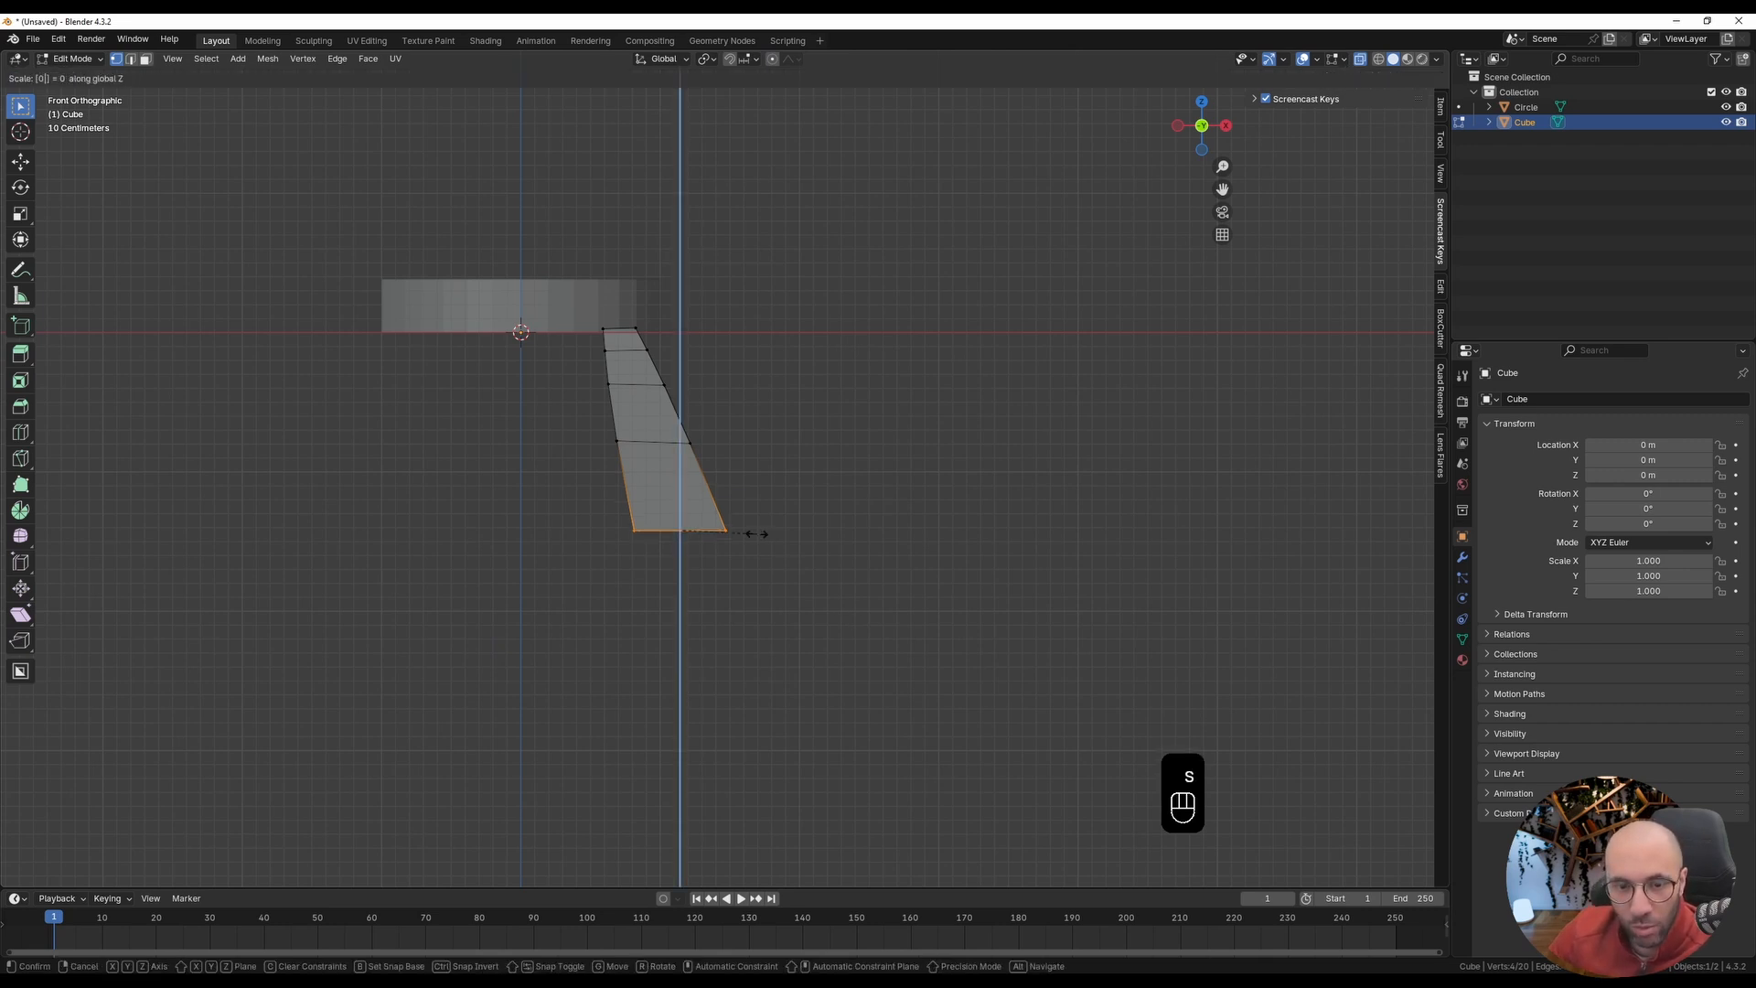
left_click(756, 534)
key("alt+z")
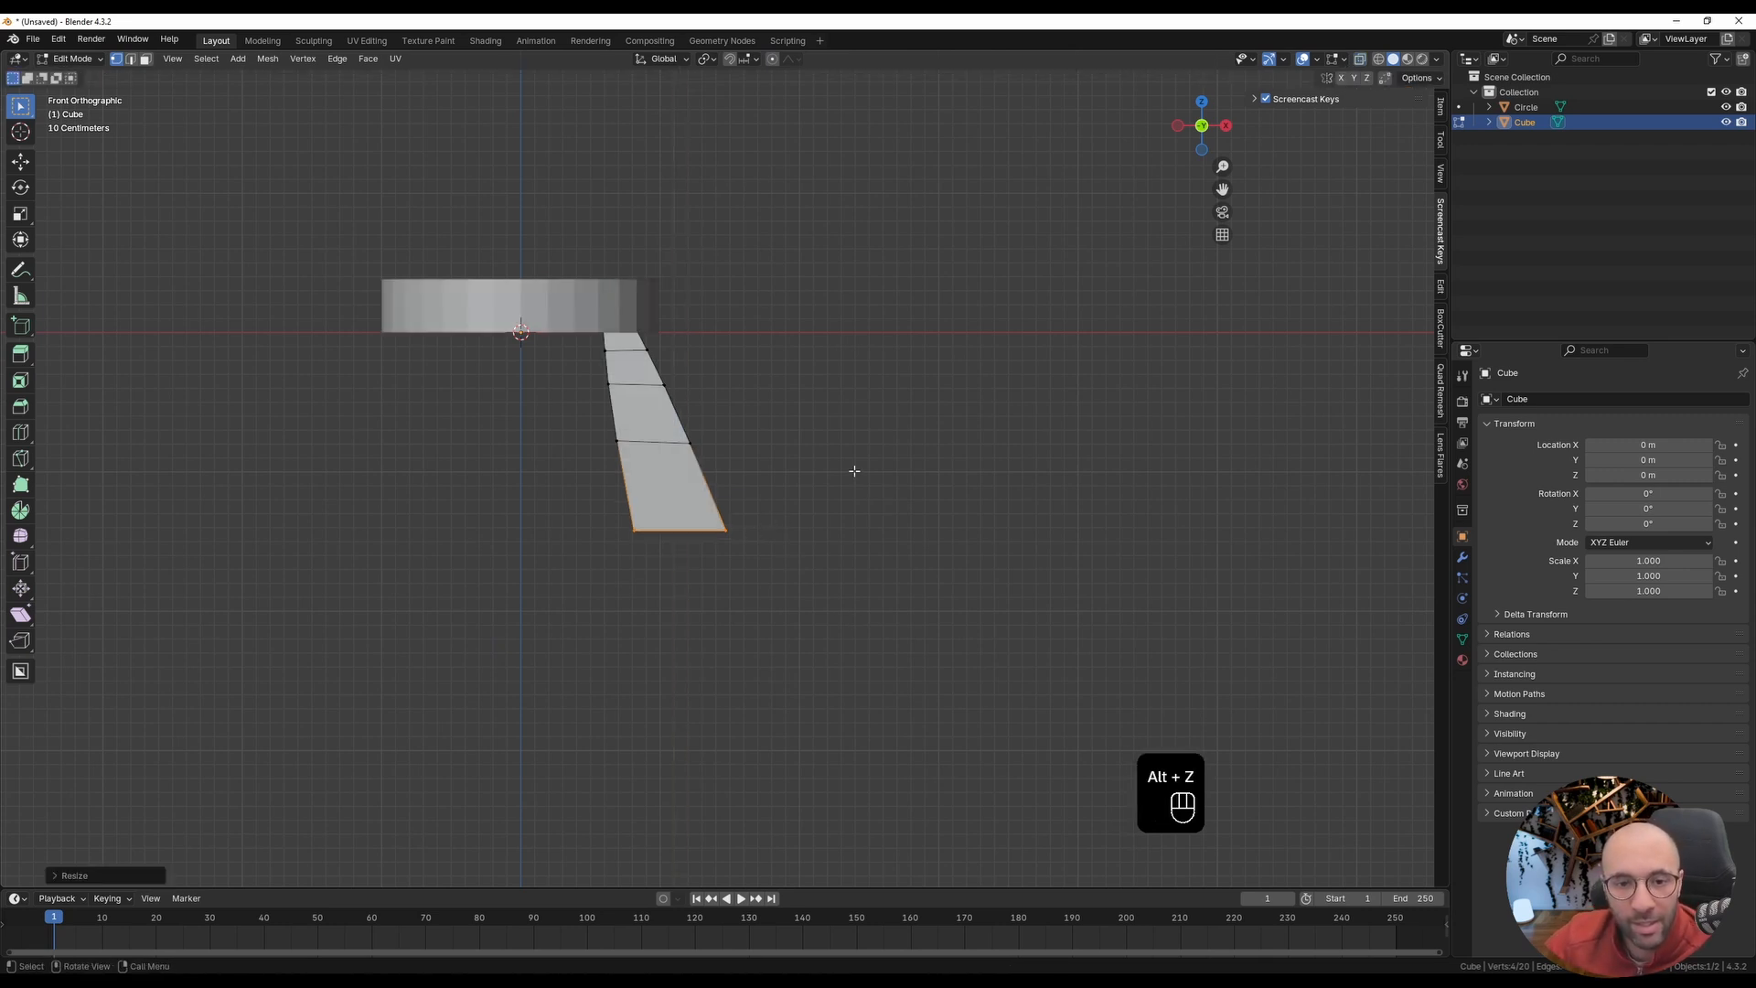
Step: In Object Mode, add a Subdivision modifier to the leg with its viewport level set to 2
key("Tab")
middle_click_drag(588, 482, 750, 512)
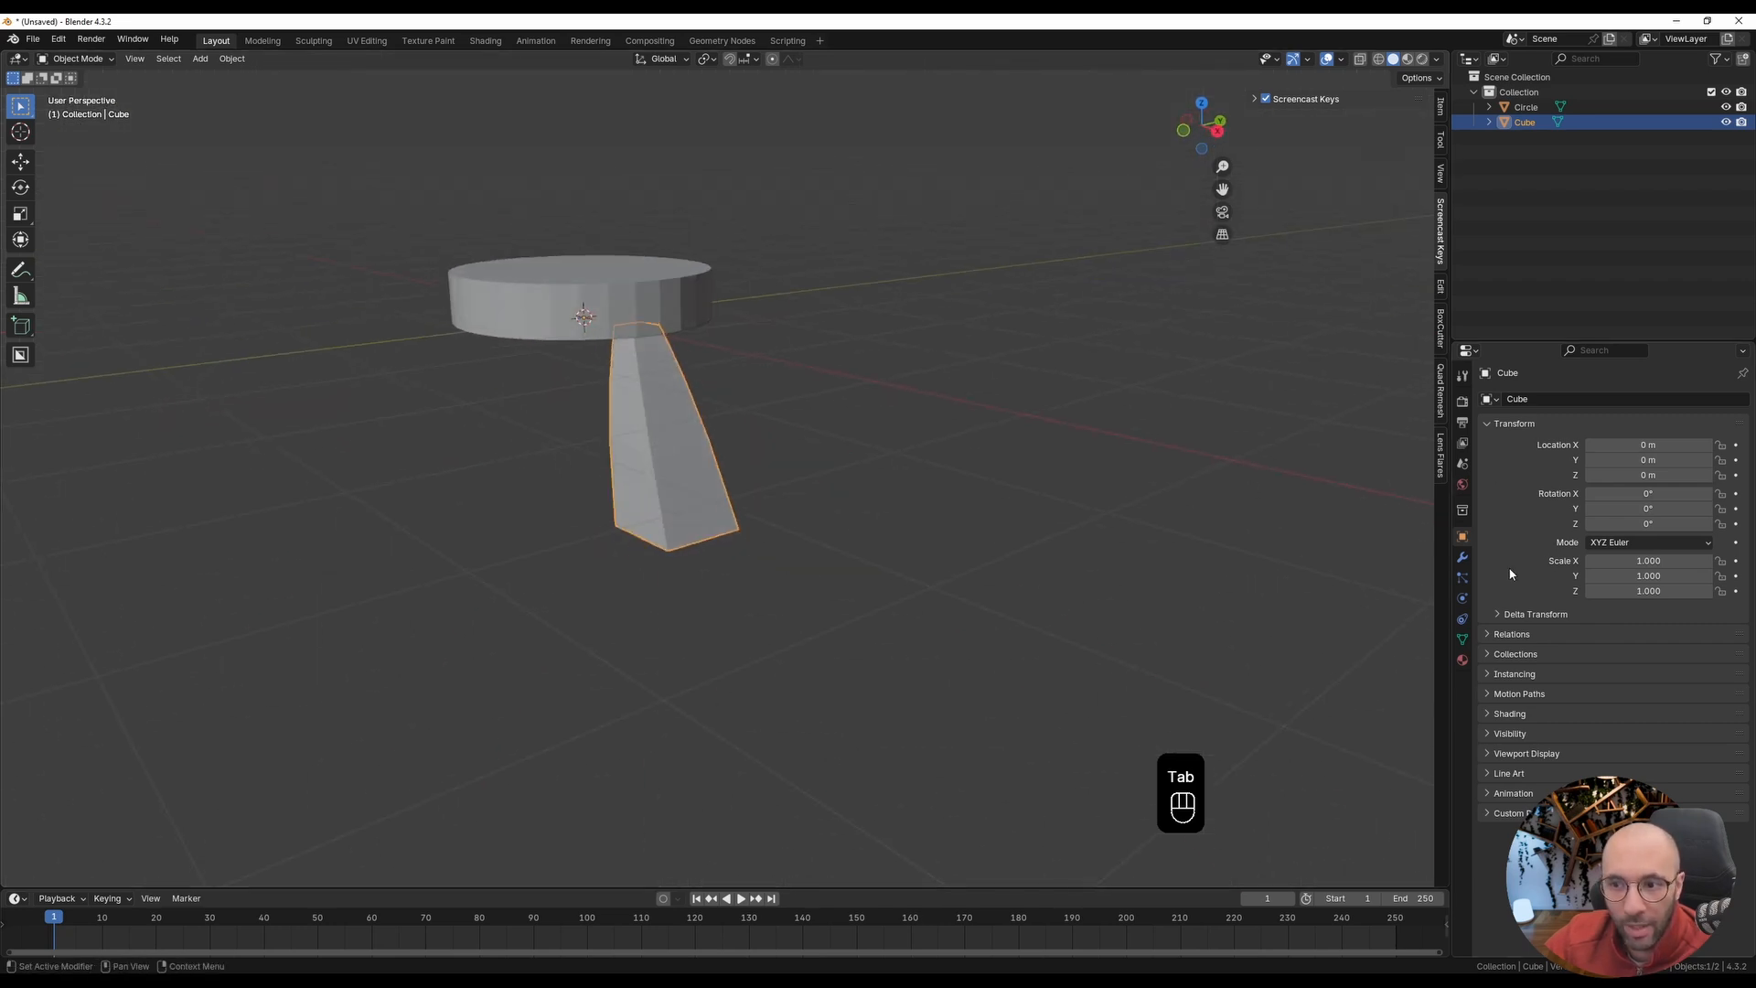
left_click(1462, 557)
left_click(1569, 399)
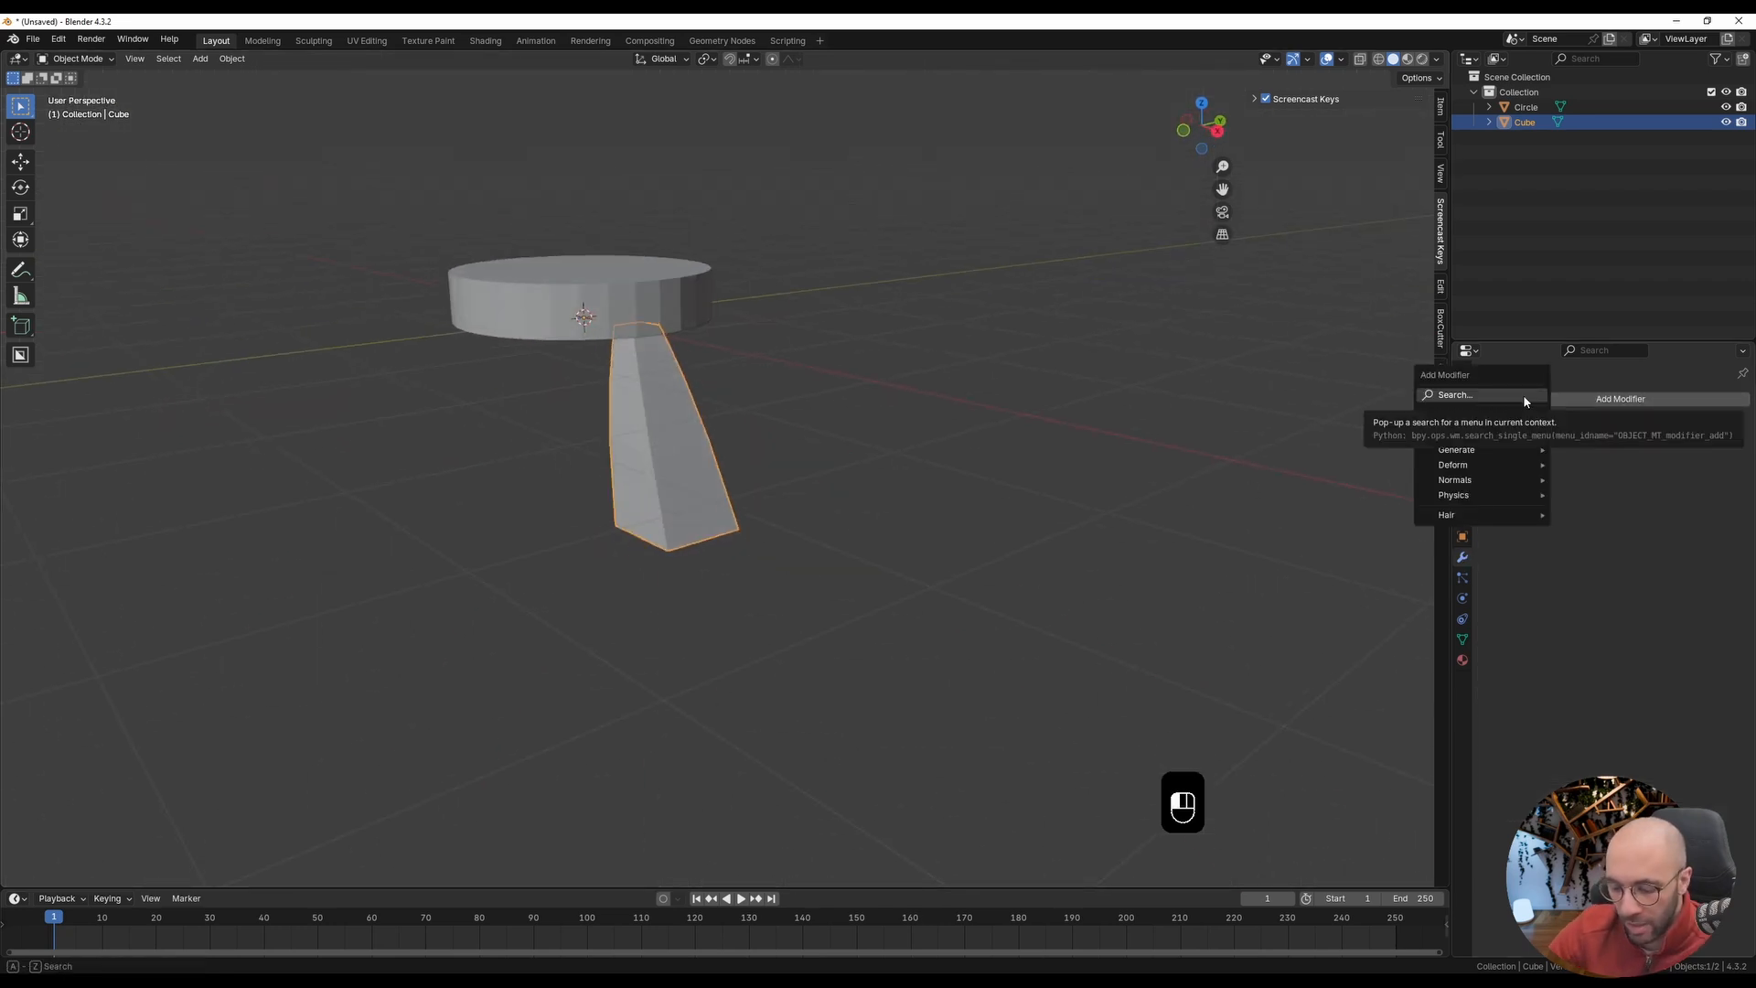
left_click(1525, 396)
type("subd")
key("Return")
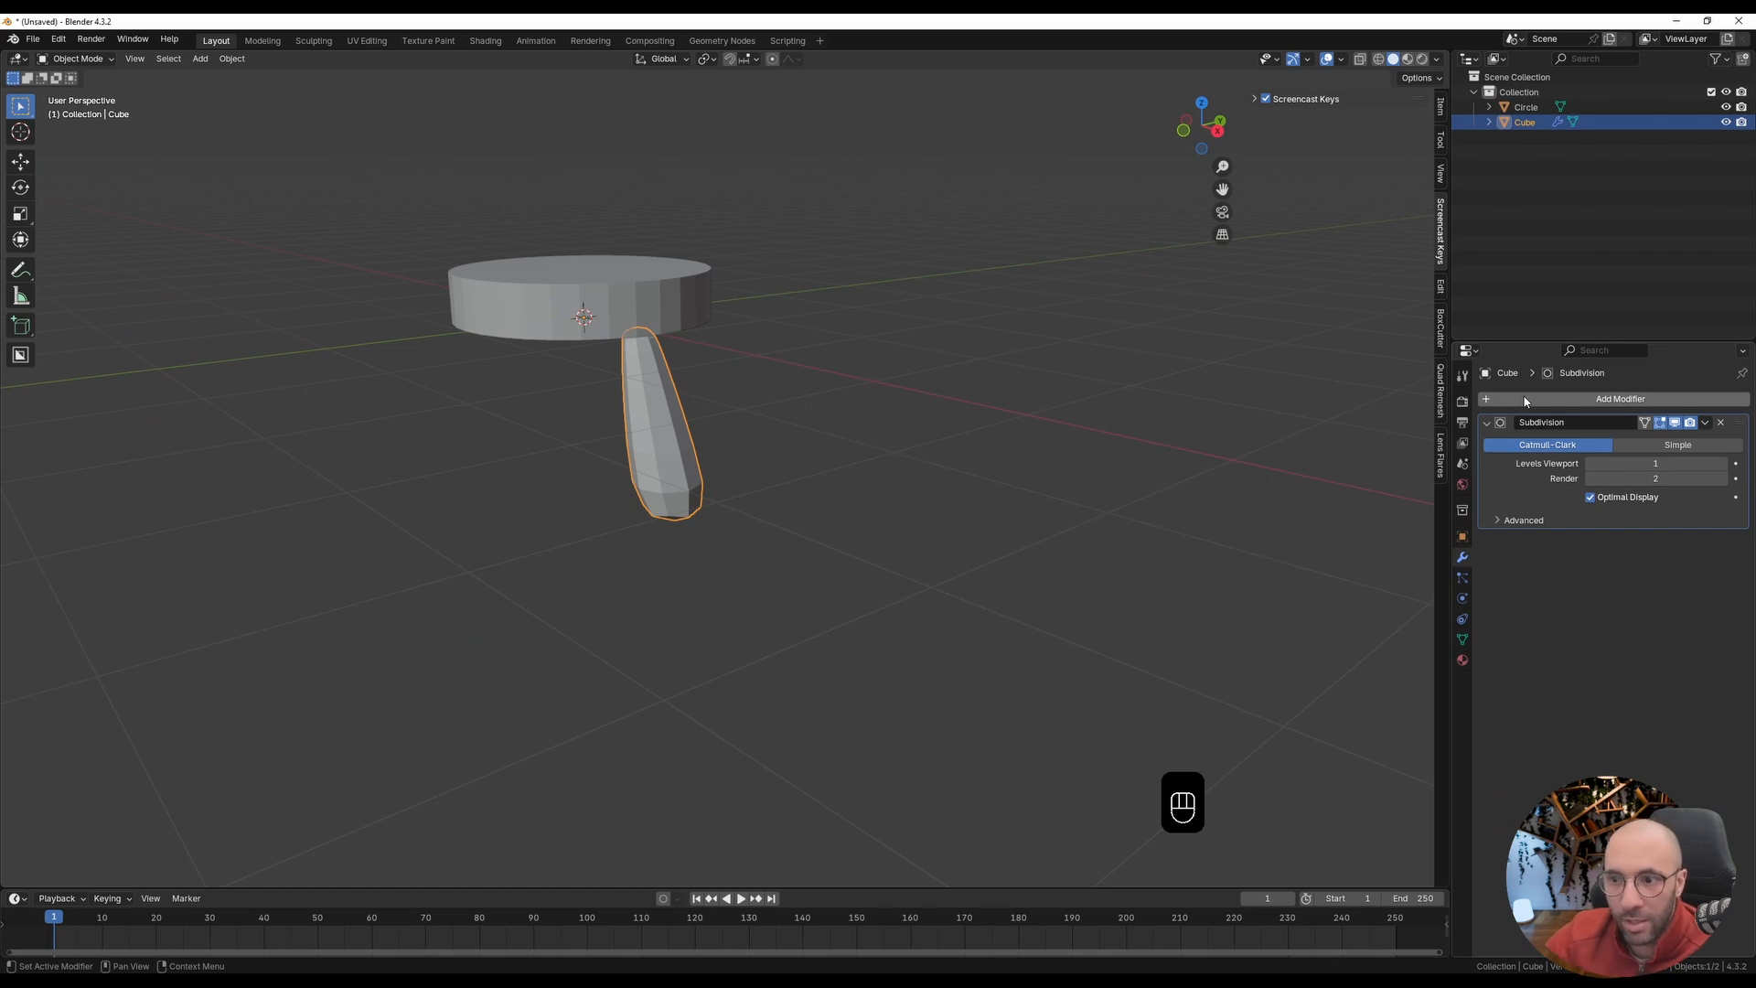
left_click(1723, 464)
middle_click_drag(594, 465, 712, 466)
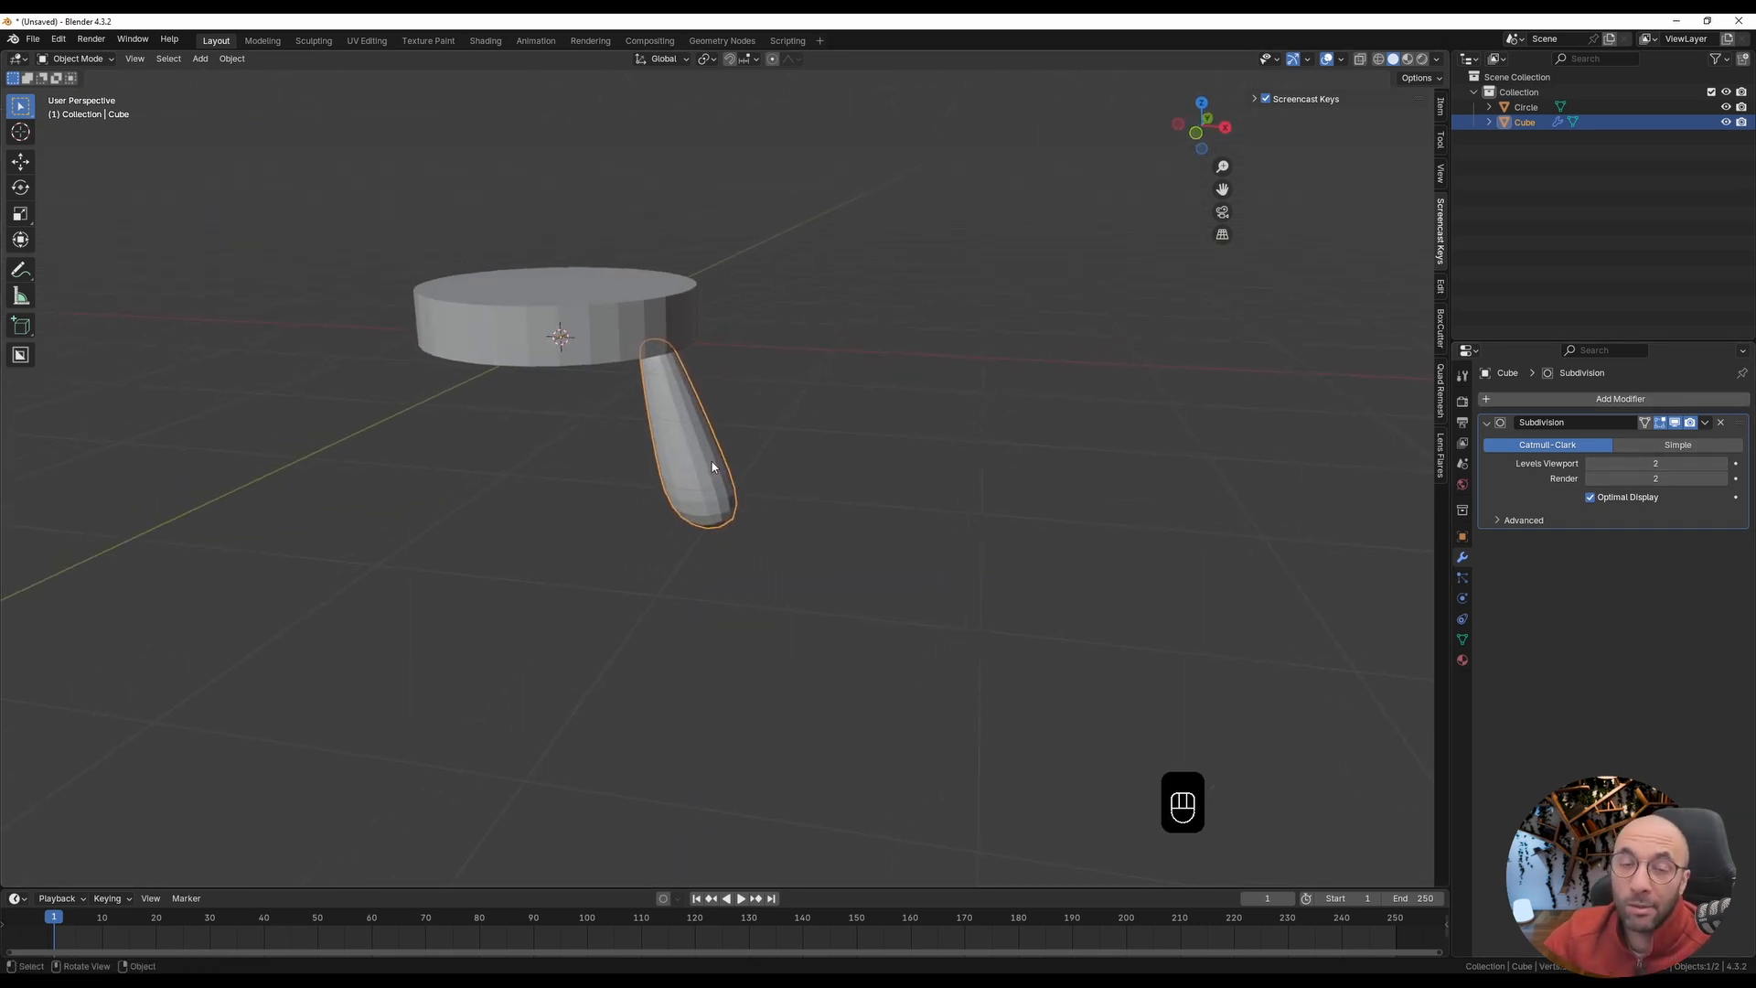
Step: In Edit Mode from the front view, add a loop cut to the leg close to its upper end
key("KP_1")
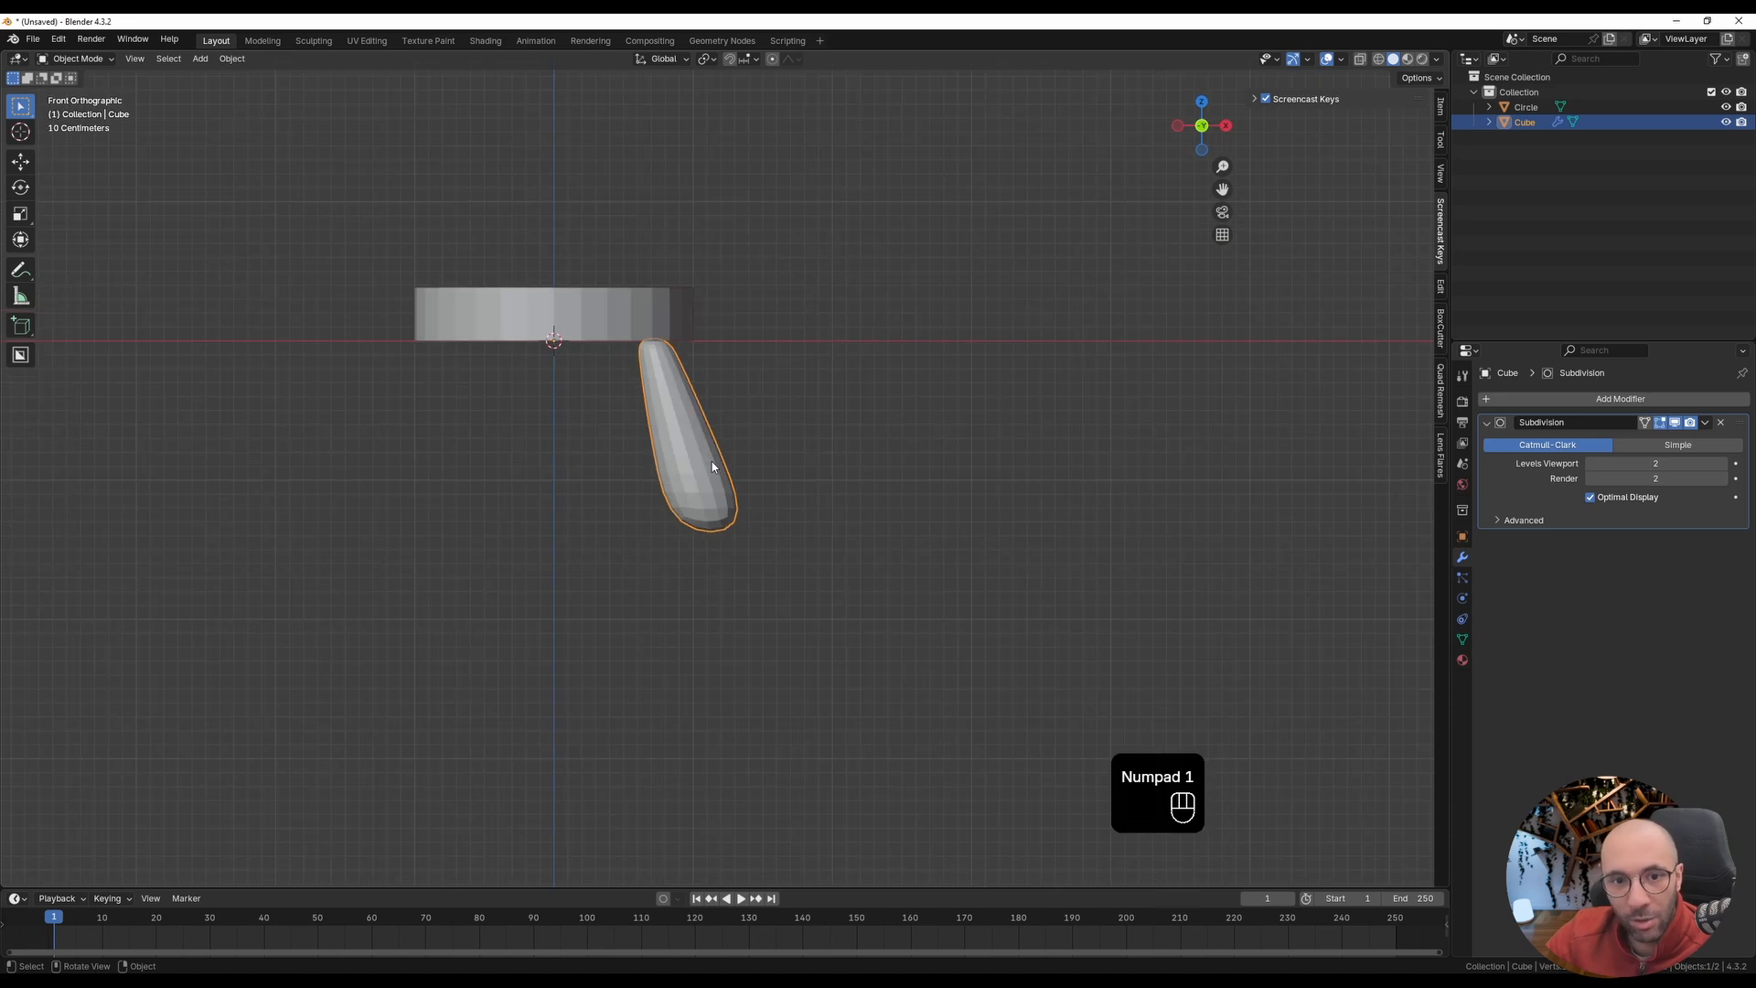
scroll(712, 461, "up", 2, "ctrl")
key("Tab")
scroll(759, 552, "up", 2)
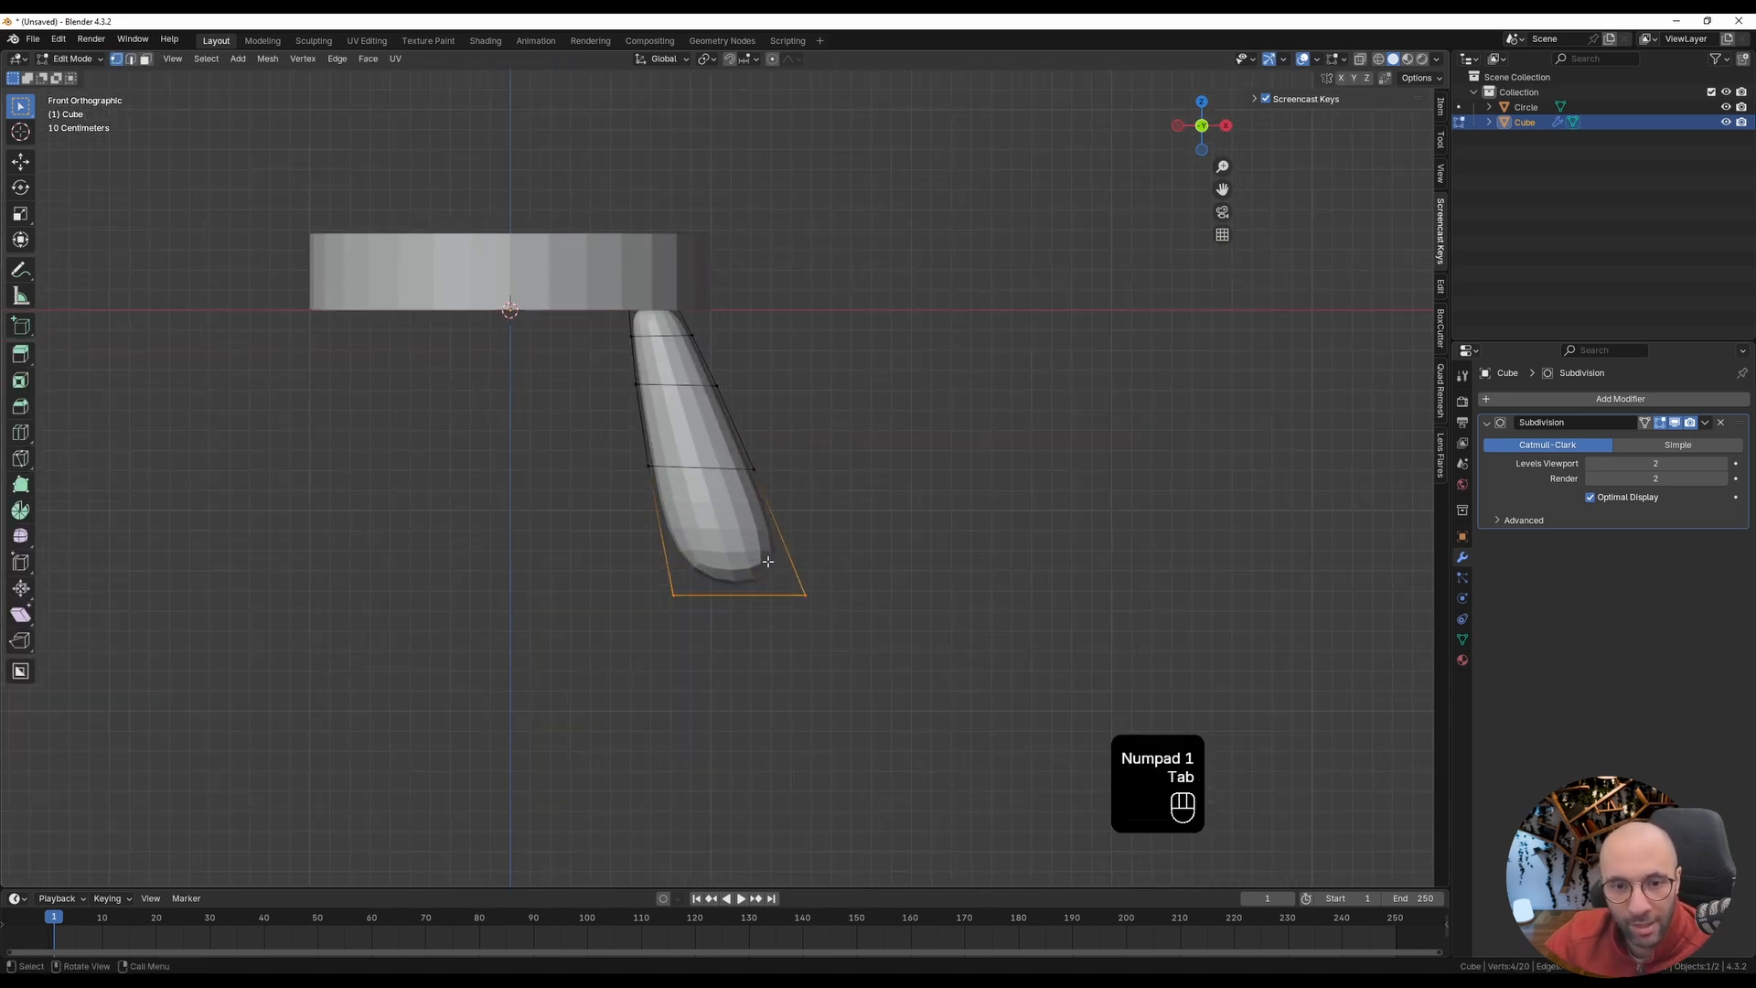
key("ctrl+r")
left_click(683, 321)
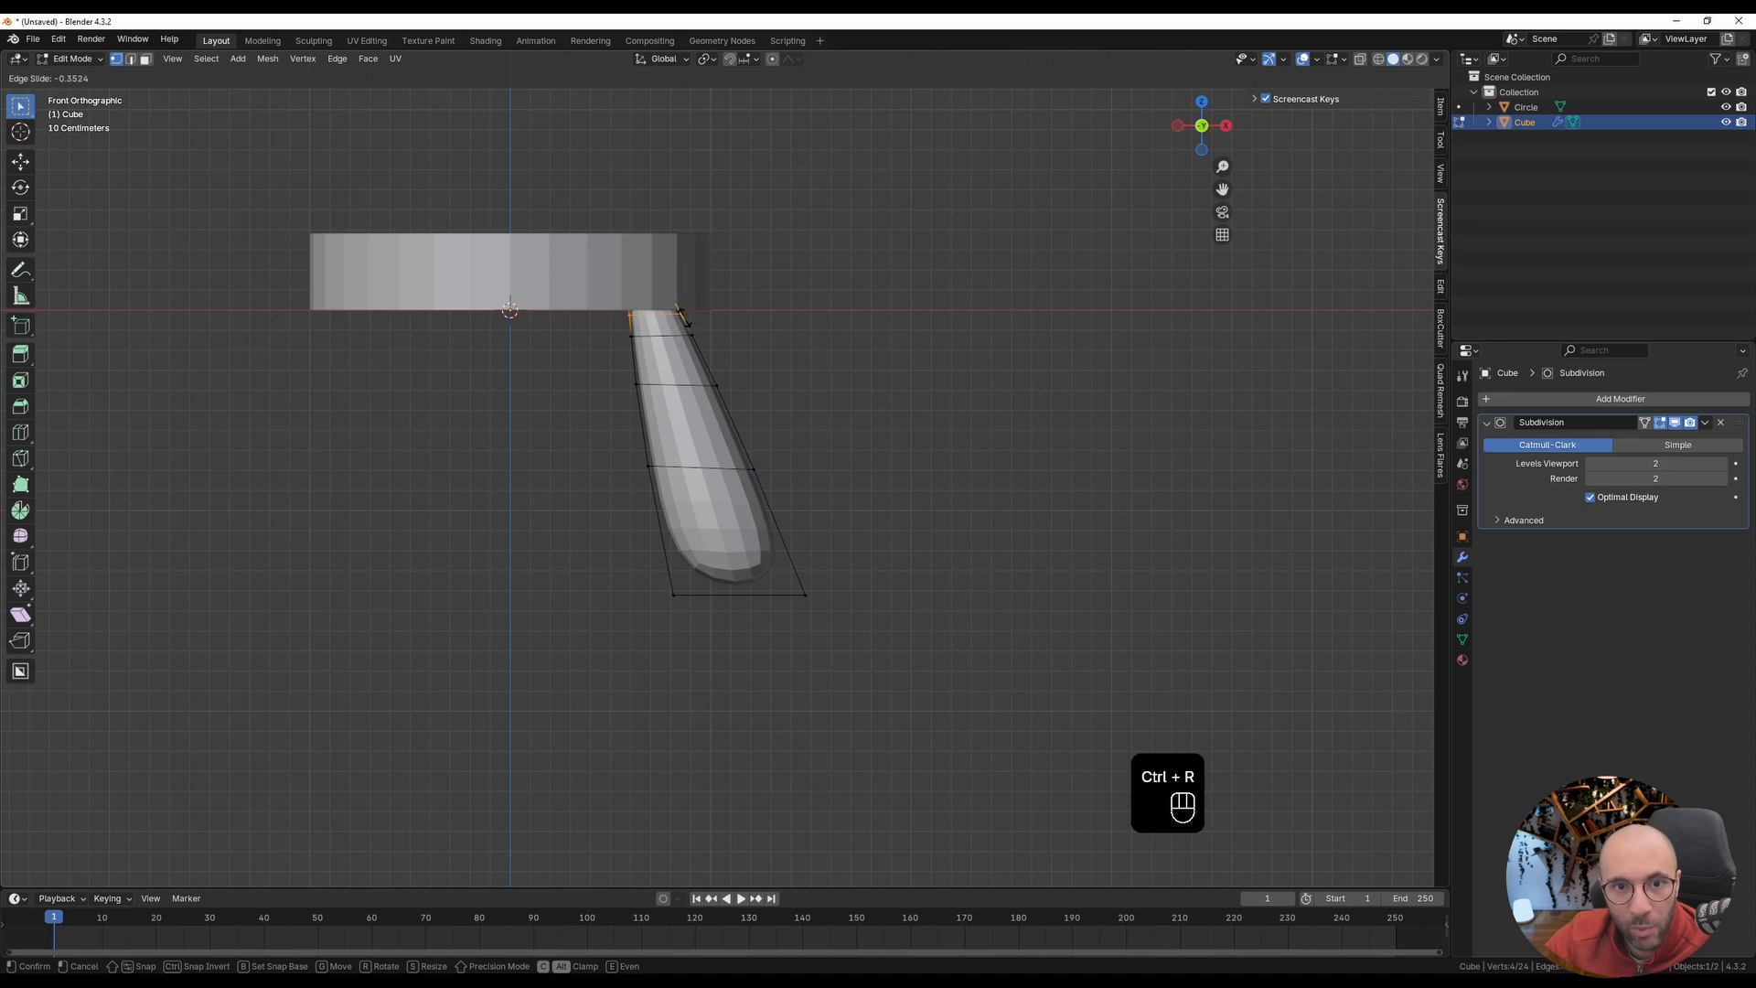
left_click(682, 309)
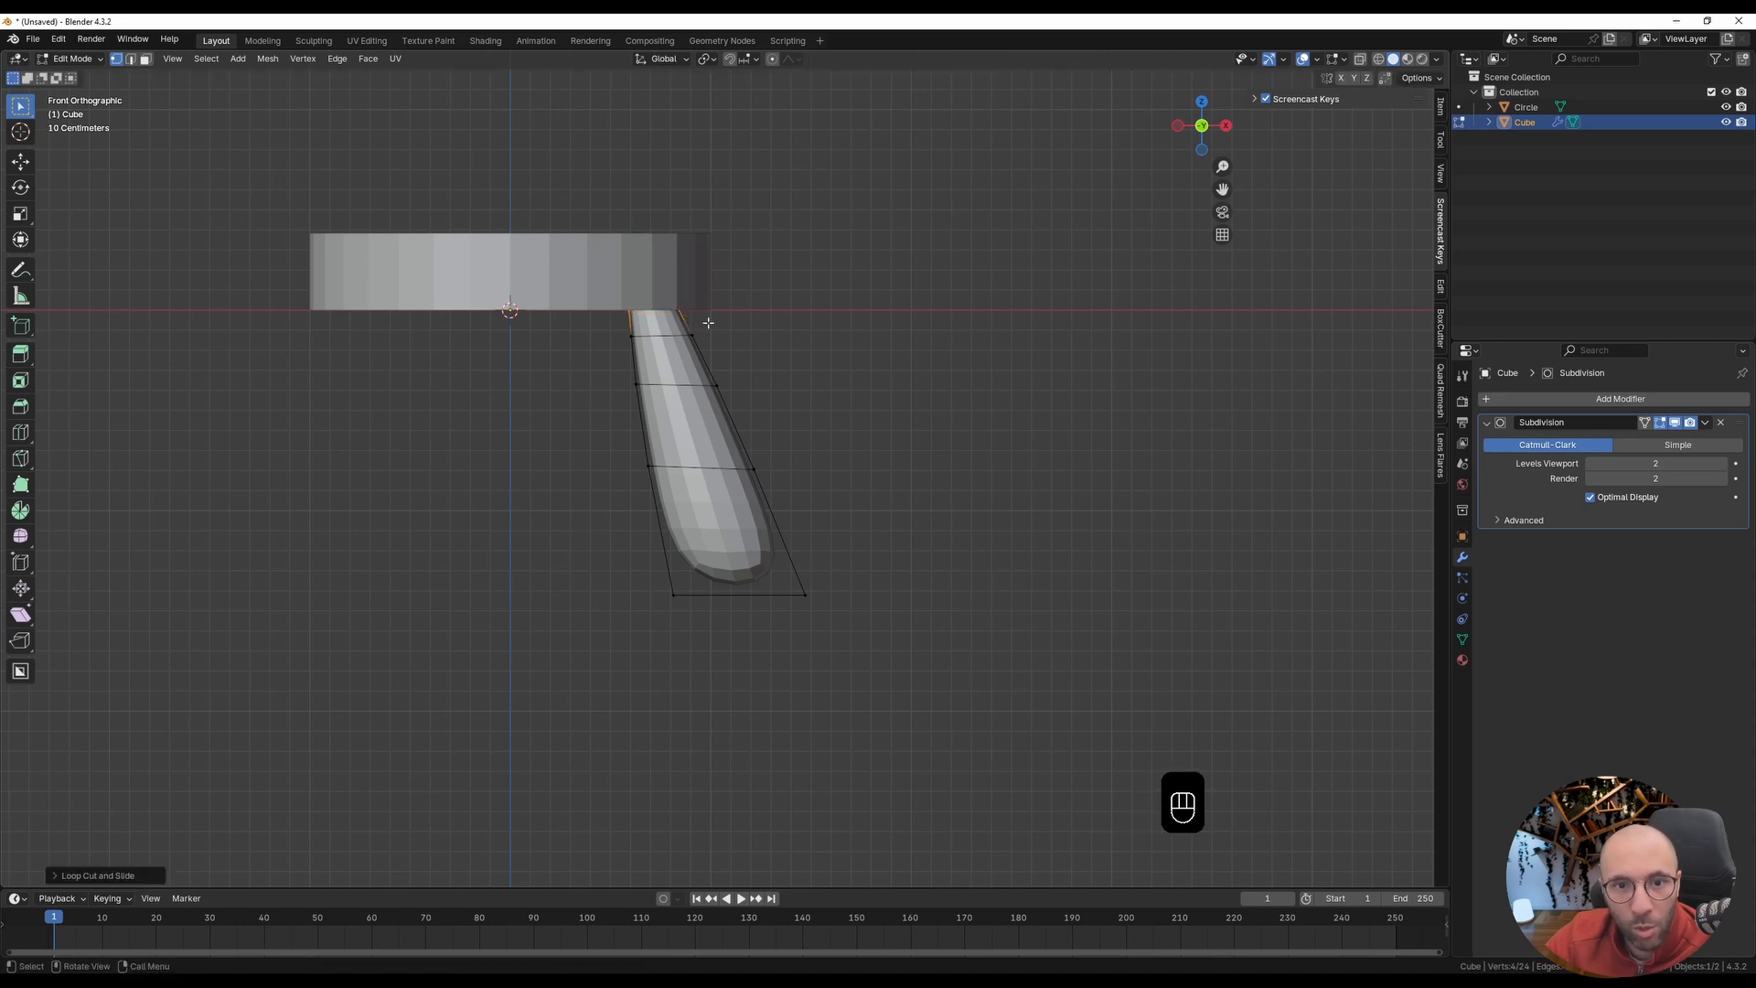
Step: Add a loop cut in the leg's lowest section and slide it partway up toward the loop above
middle_click_drag(770, 764, 627, 483, "shift")
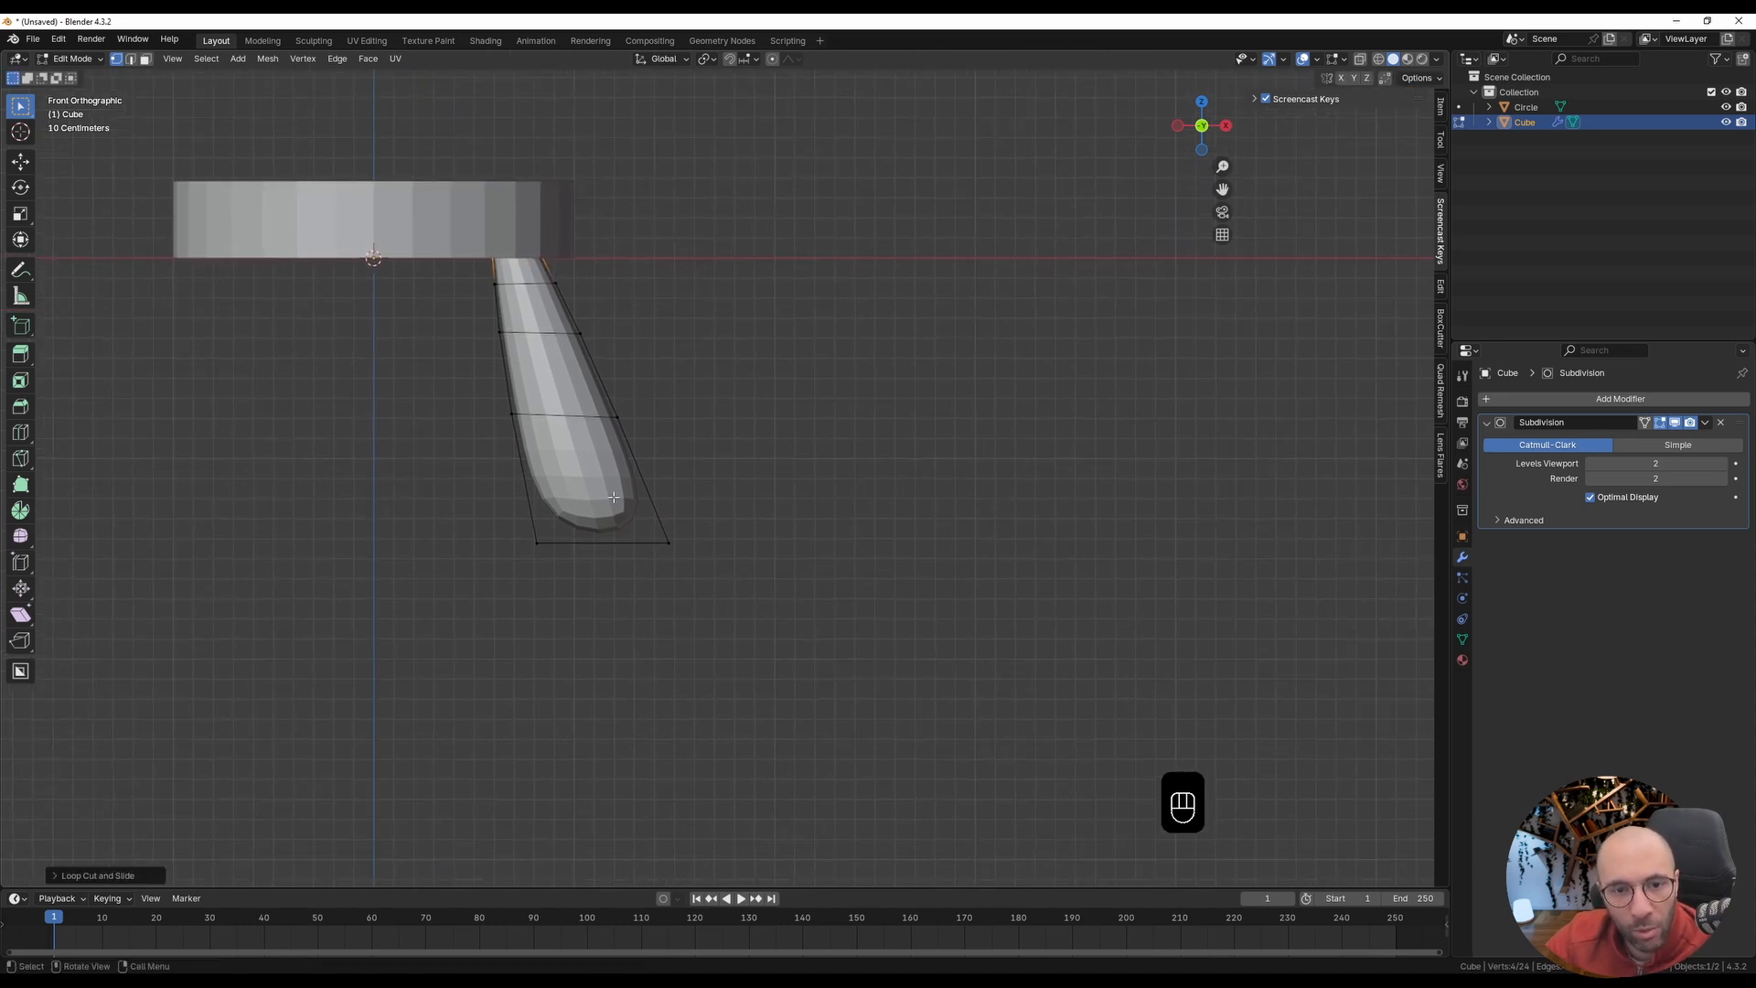
key("ctrl+r")
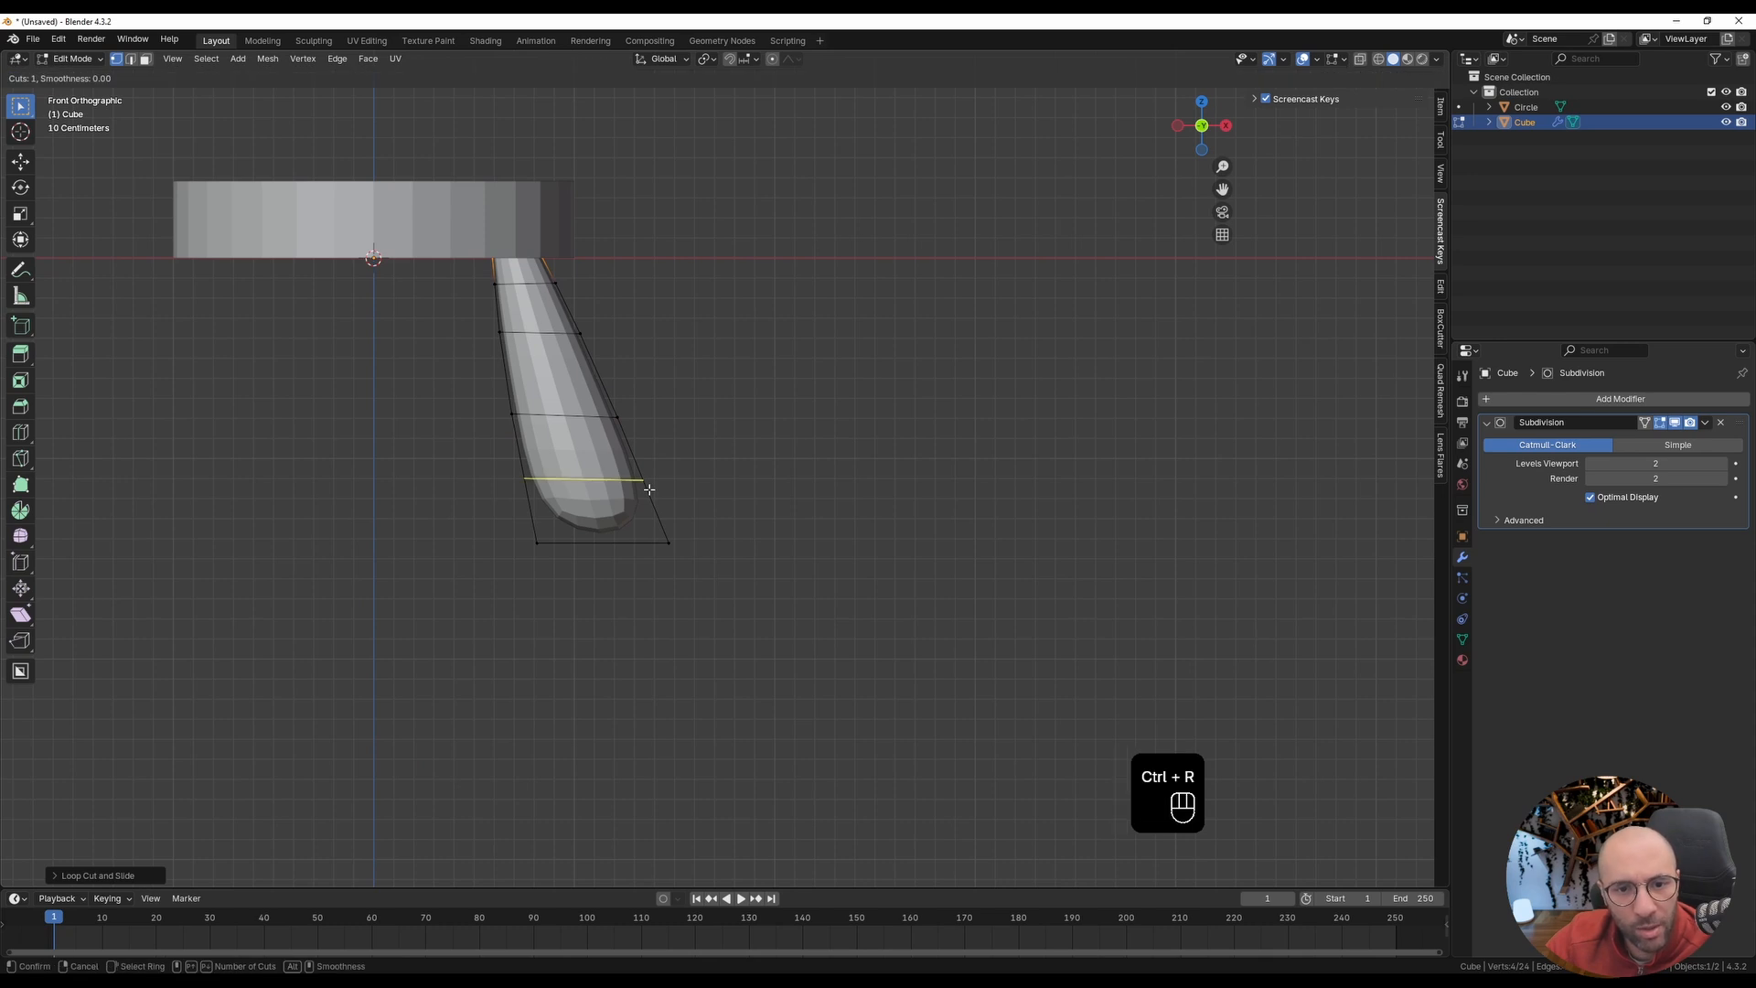
left_click(650, 487)
left_click_drag(646, 485, 641, 462)
left_click(642, 466)
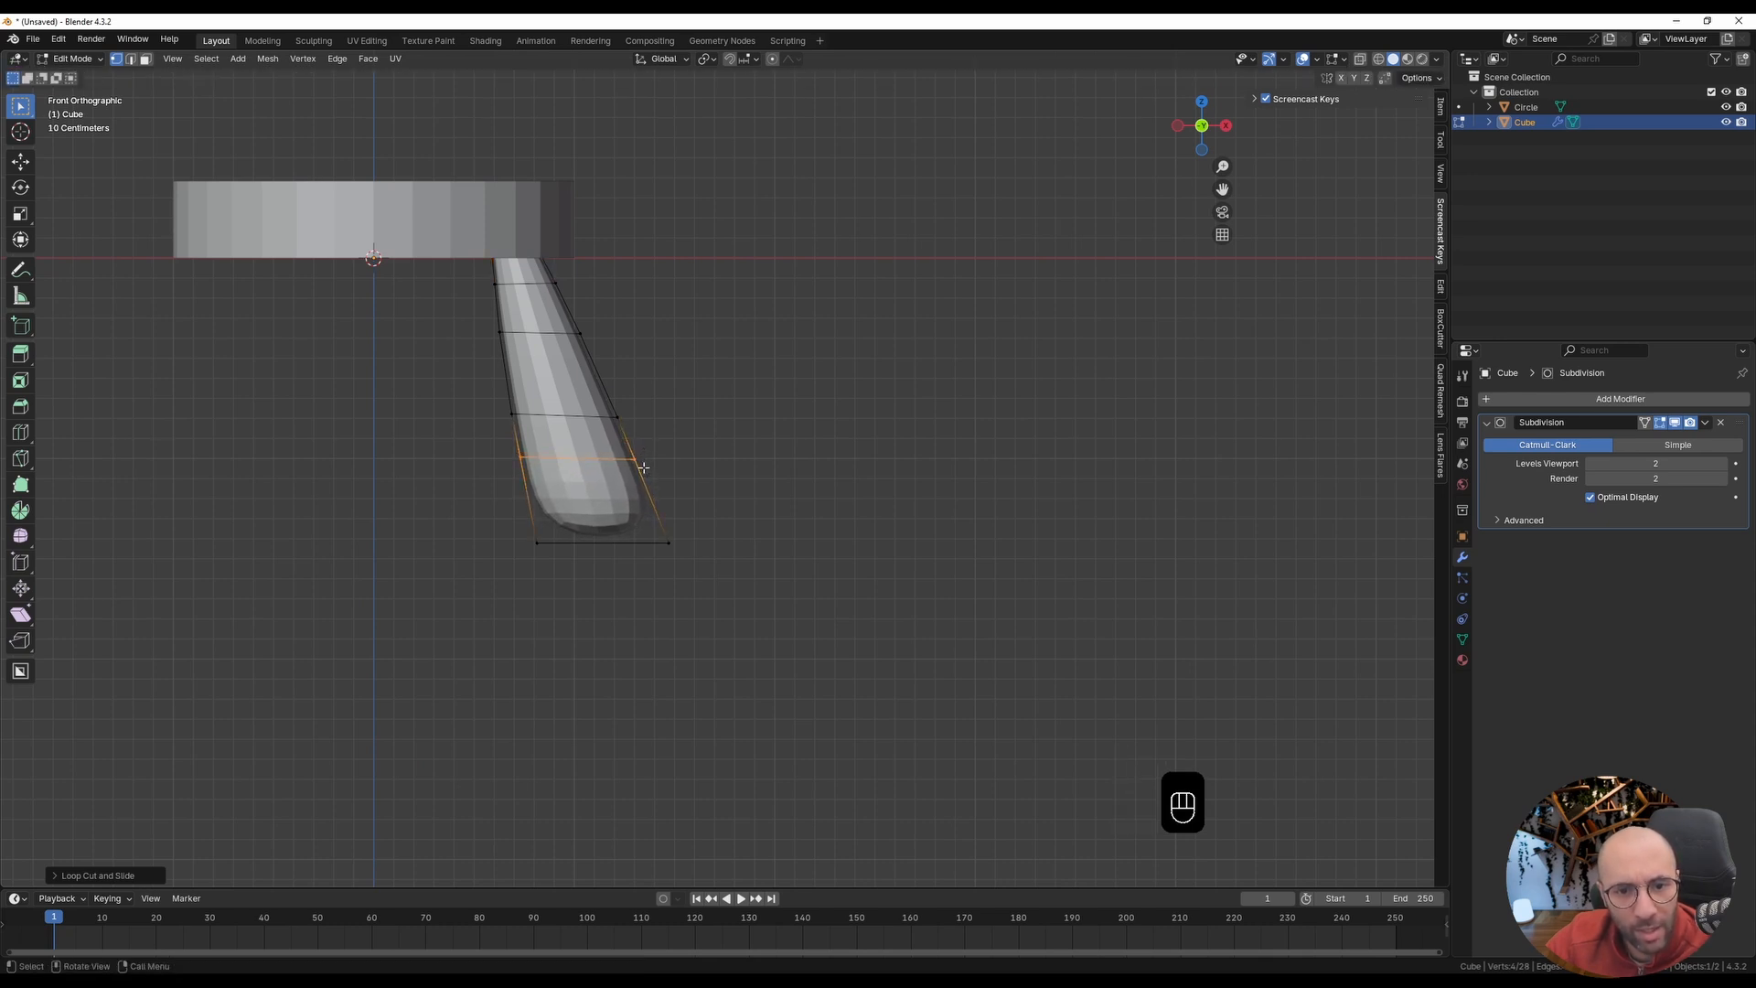
Step: Scale the leg's bottom vertices up by about 1.41 using Smooth proportional editing with a size of about 0.75 m
key("alt+z")
left_click_drag(484, 504, 765, 592)
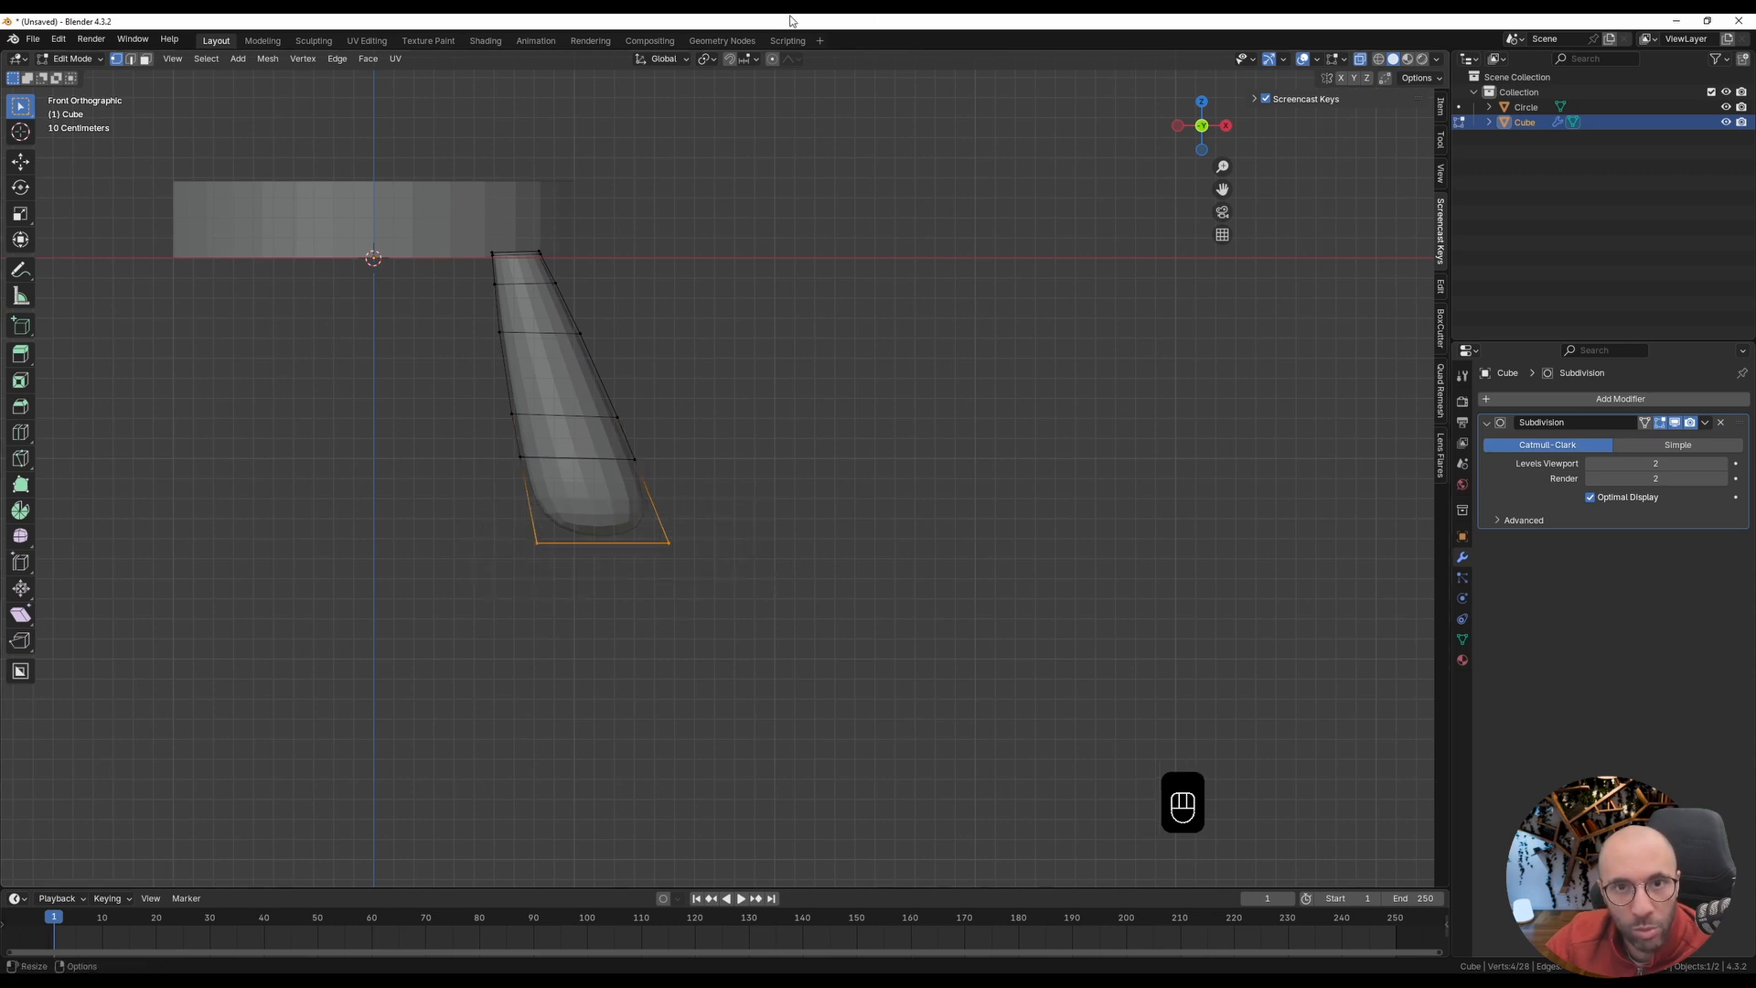
left_click(773, 60)
left_click(788, 60)
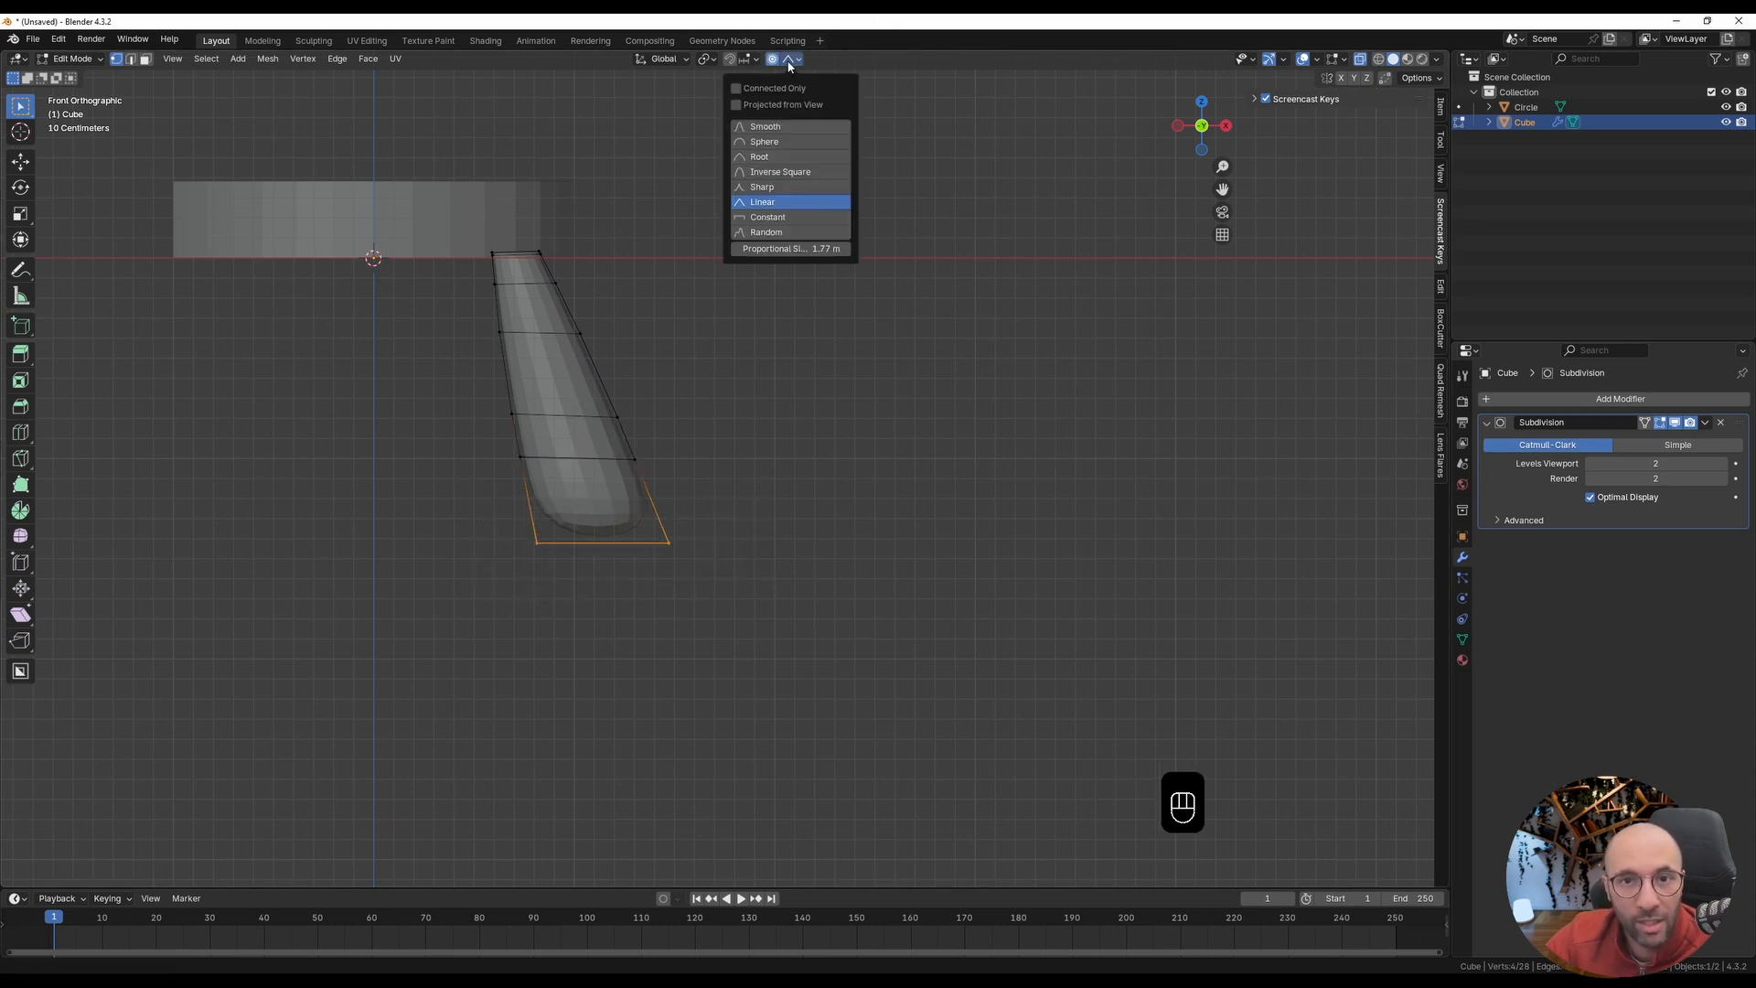
left_click(774, 129)
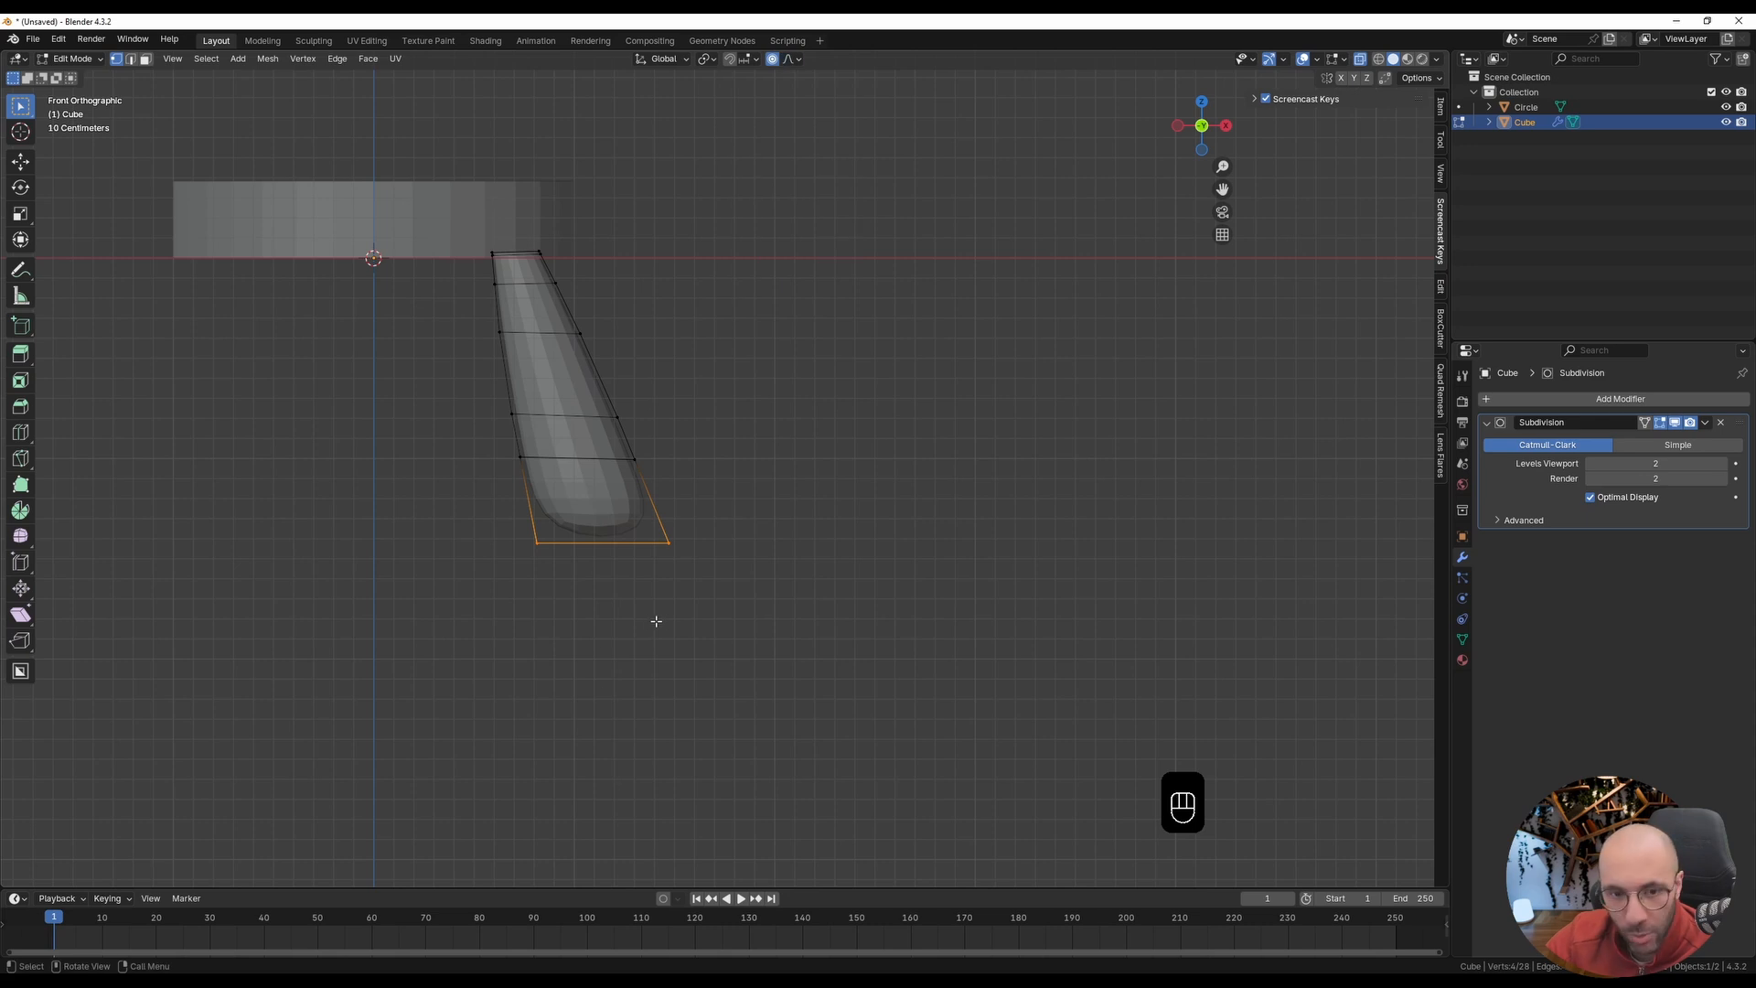
key("s")
scroll(668, 627, "up", 6)
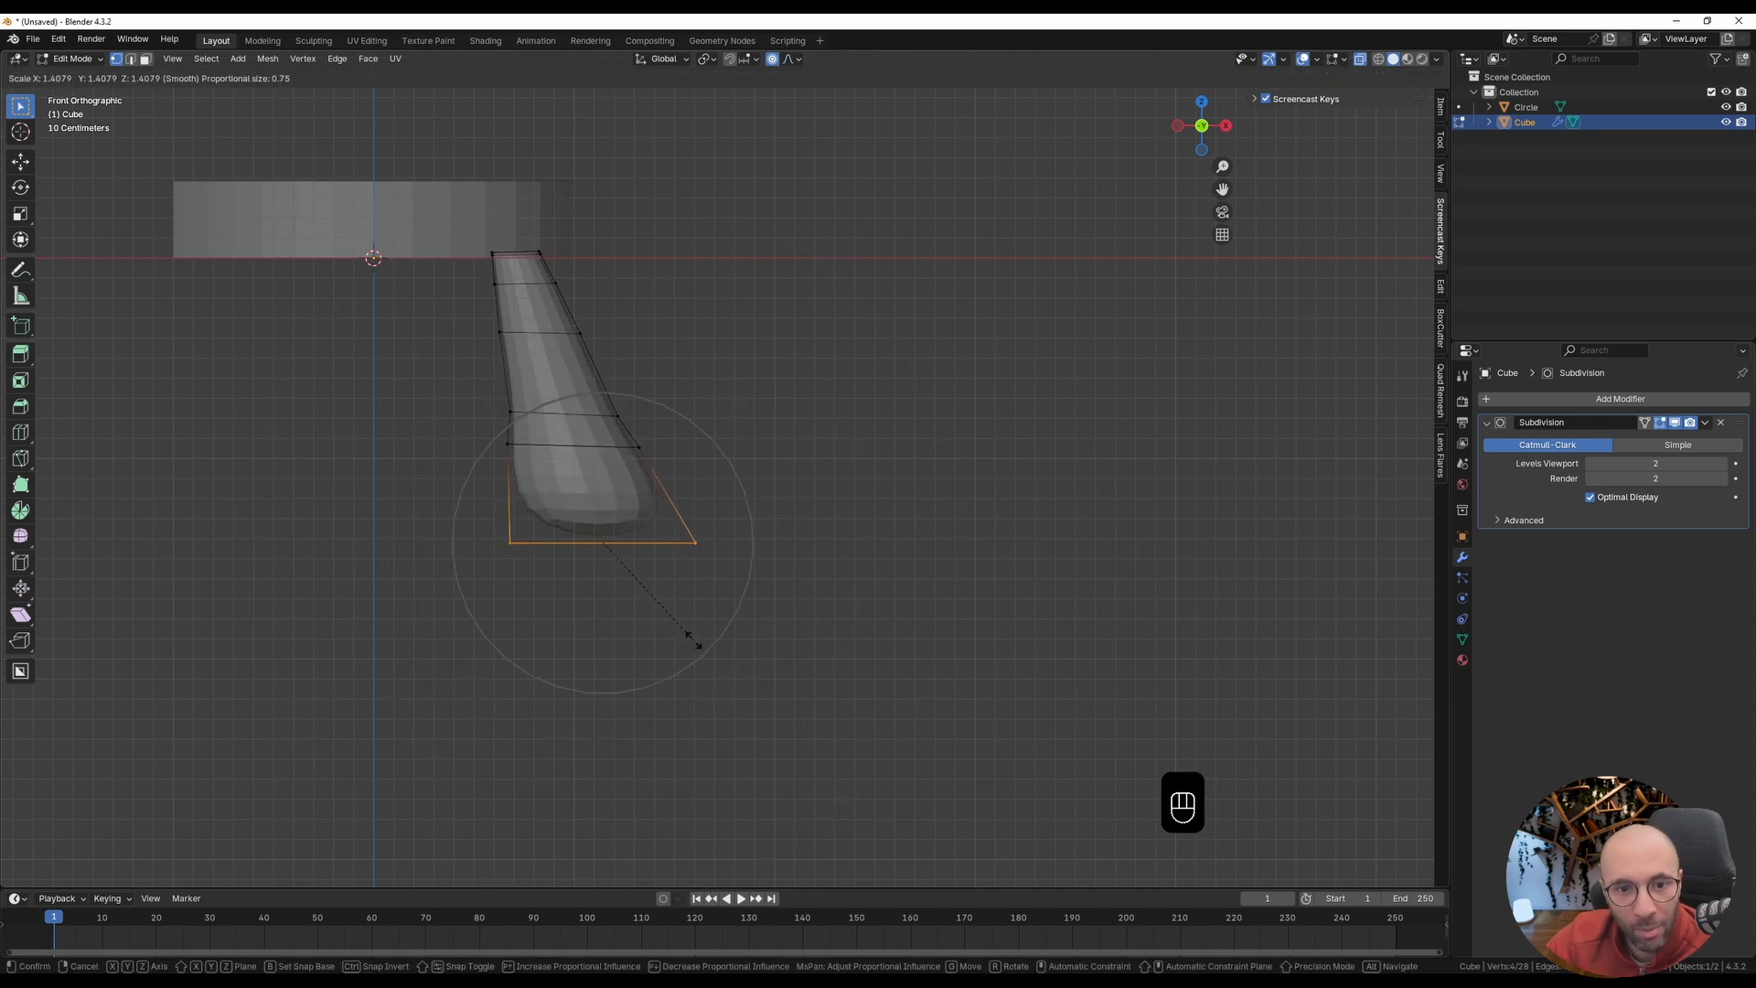
left_click(694, 640)
key("alt+z")
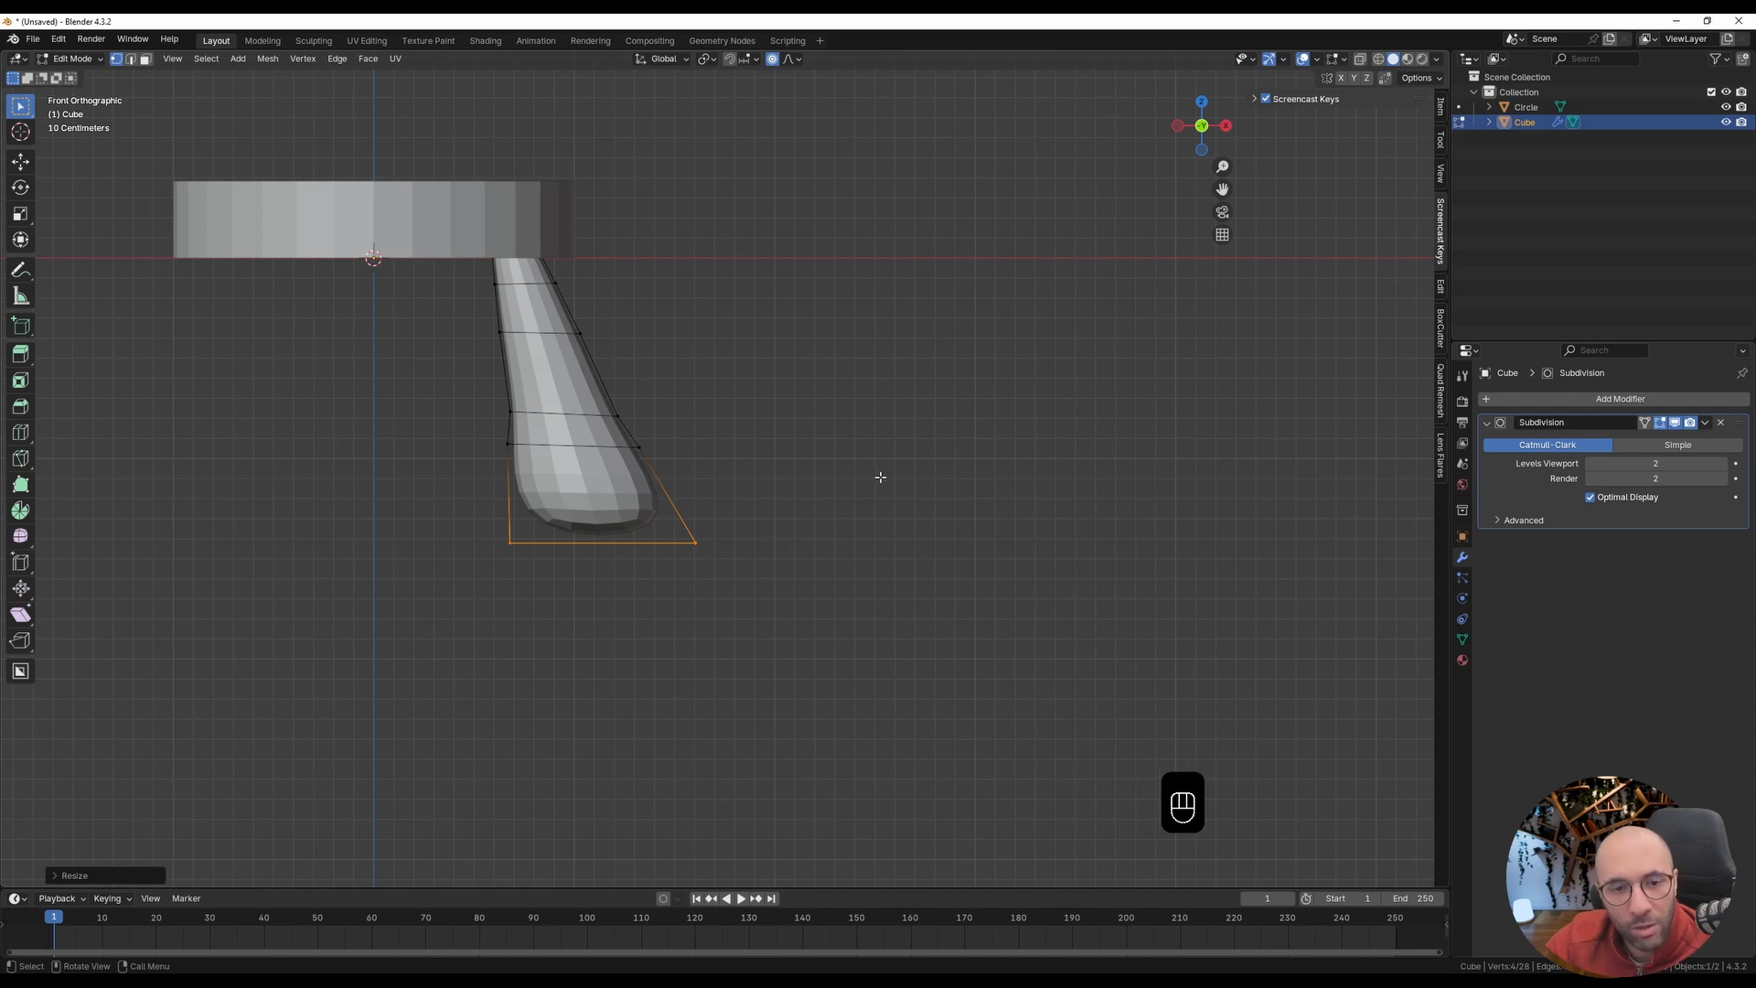
Step: Move the whole leg mesh inward along X toward the seat's centre and return to Object Mode
key("a")
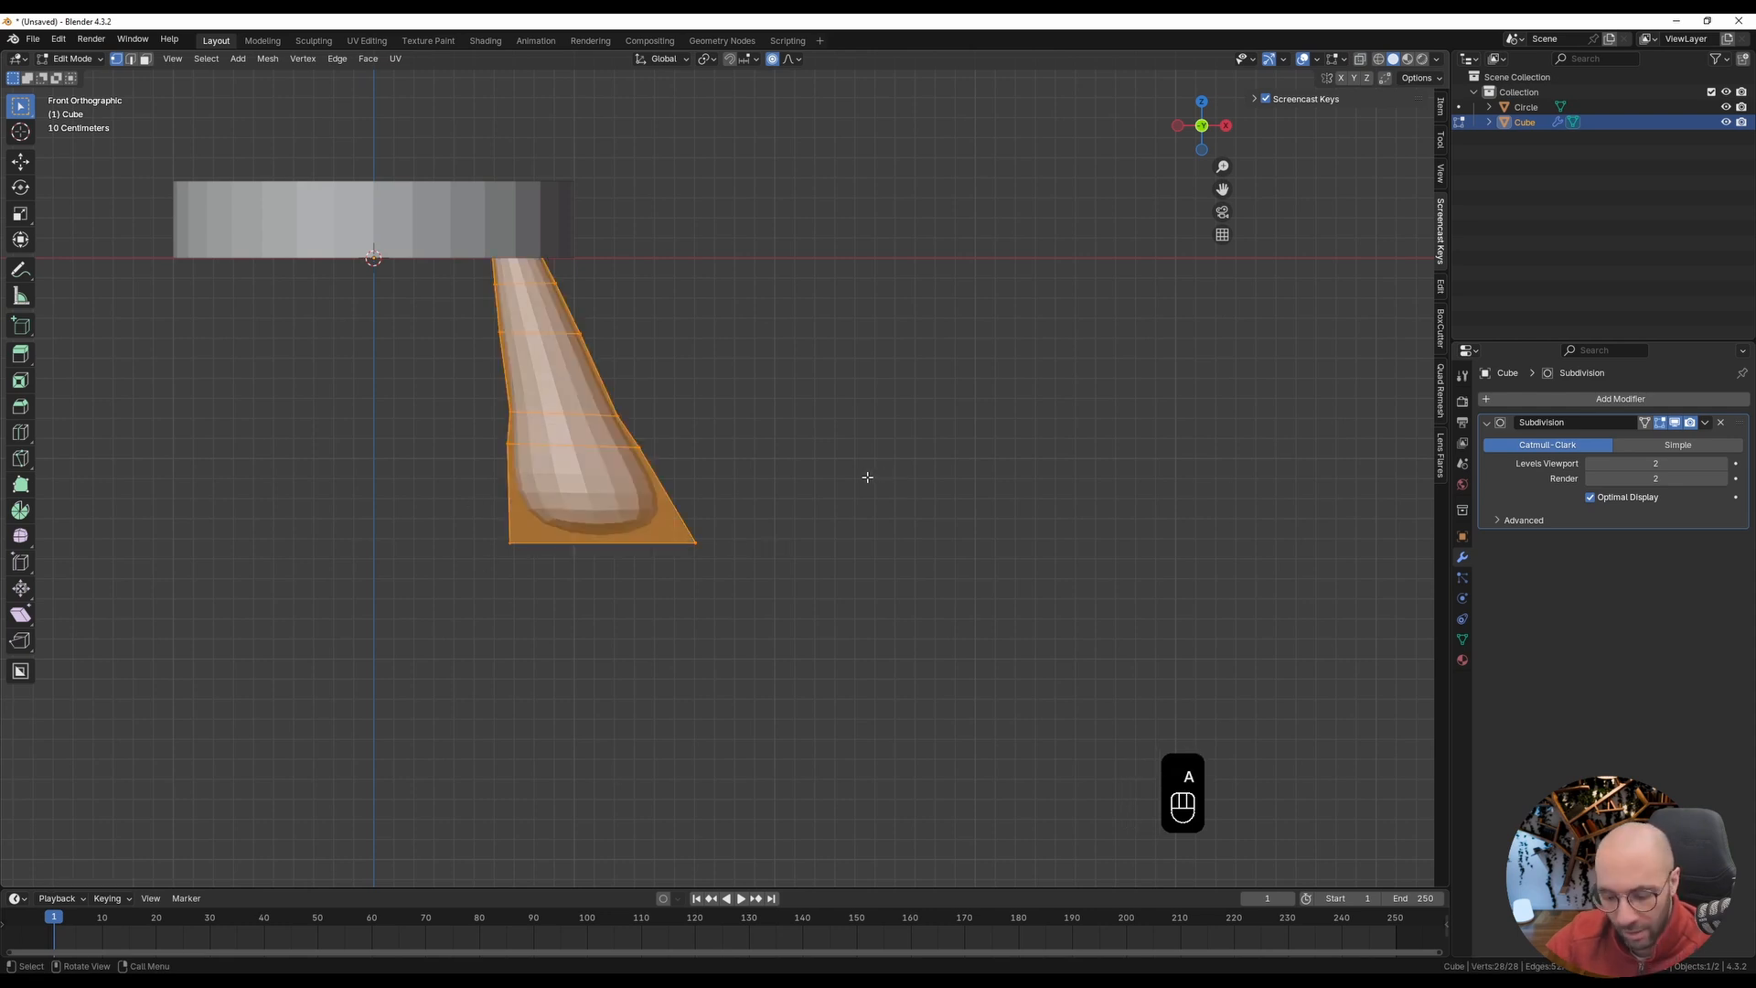
key("g")
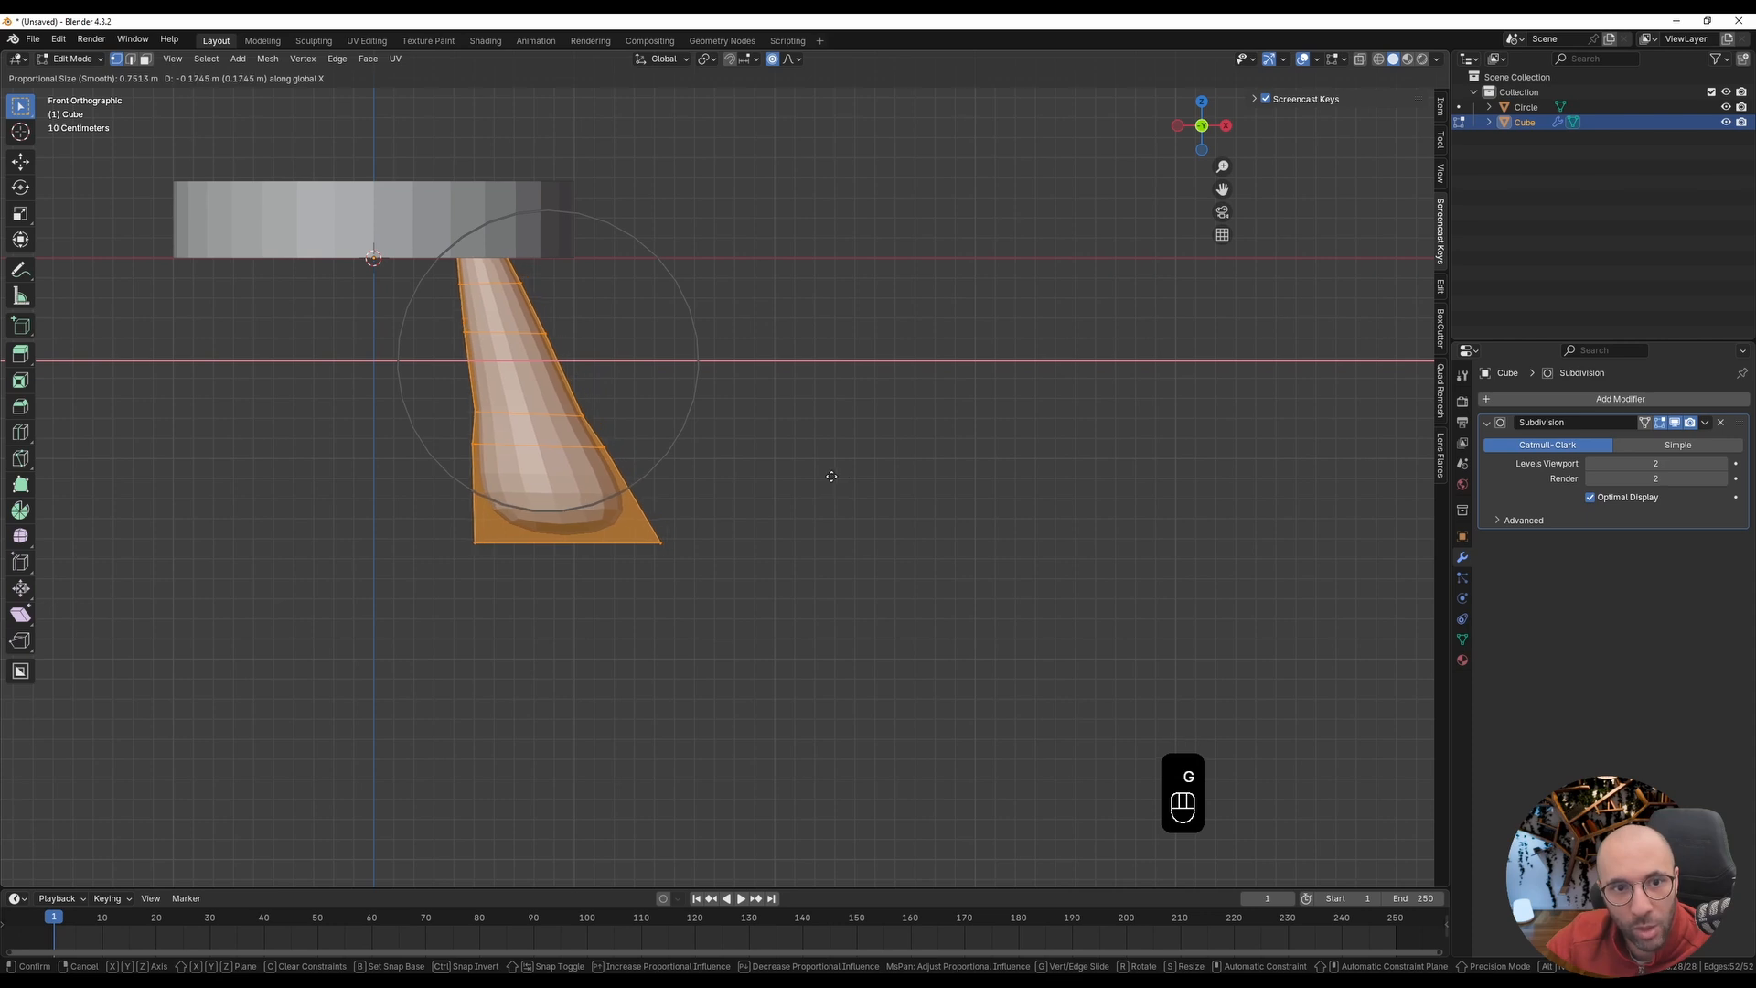
left_click(817, 472)
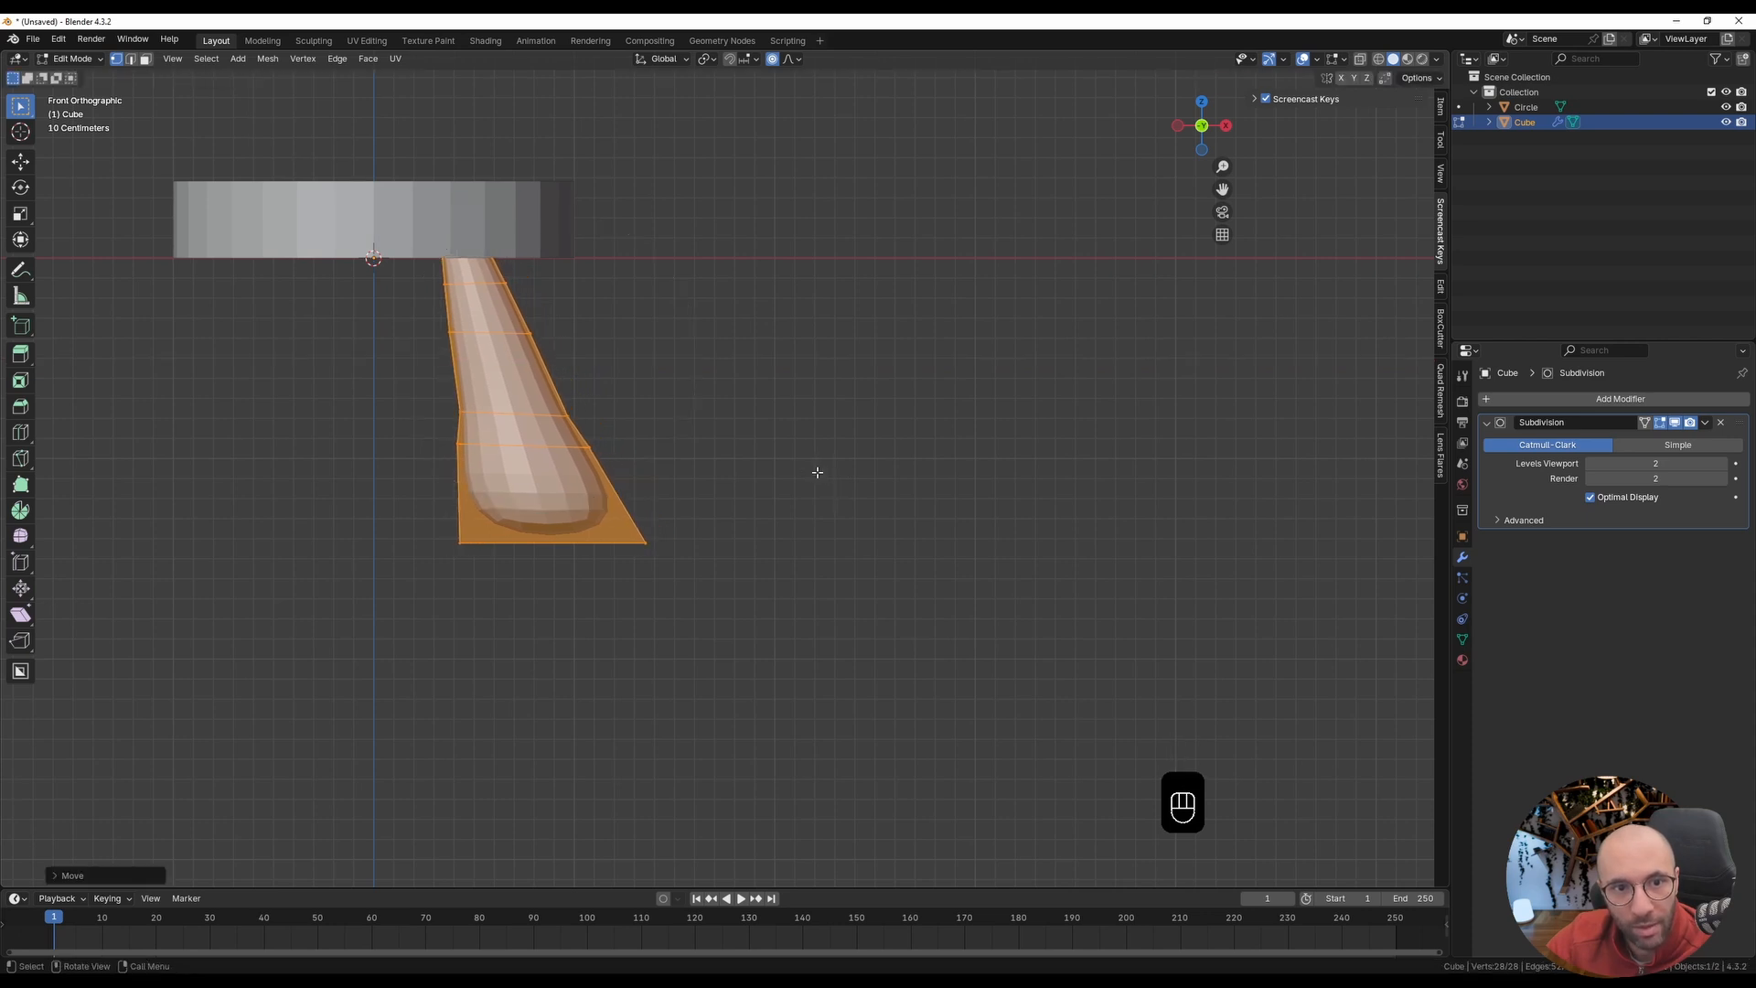
key("Tab")
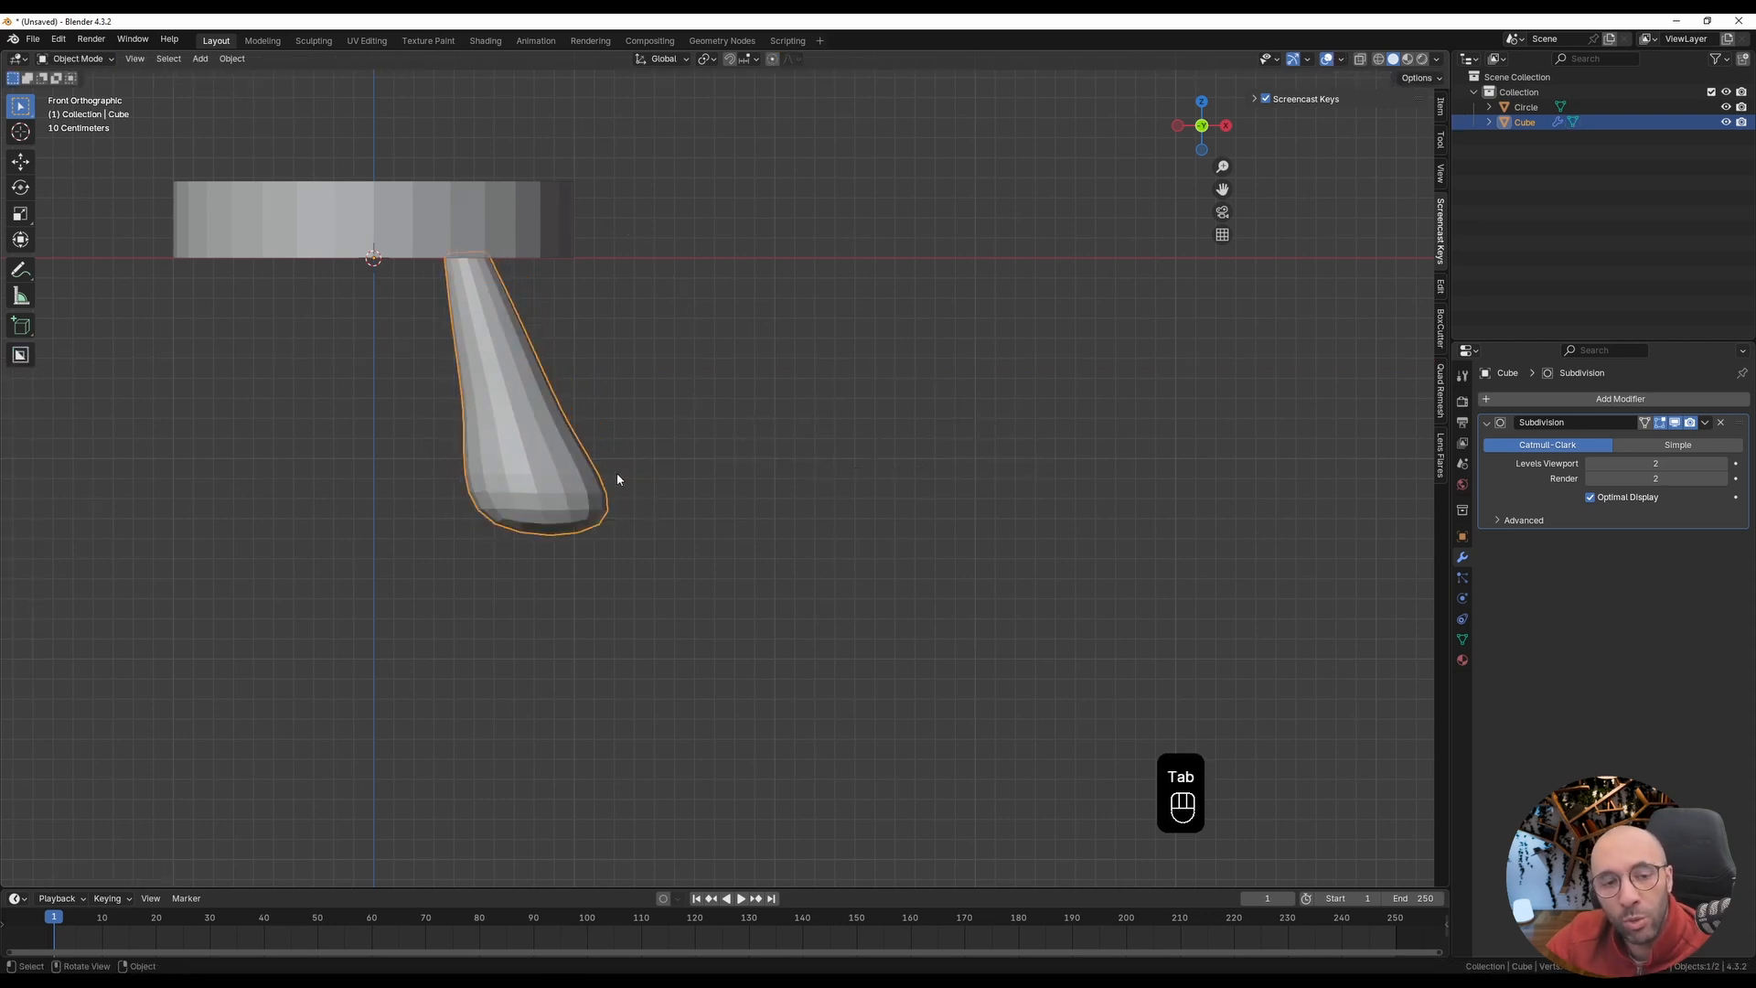
Step: Add an Array modifier to the leg with a count of 3
scroll(619, 479, "down", 1)
middle_click_drag(595, 490, 726, 521, "shift")
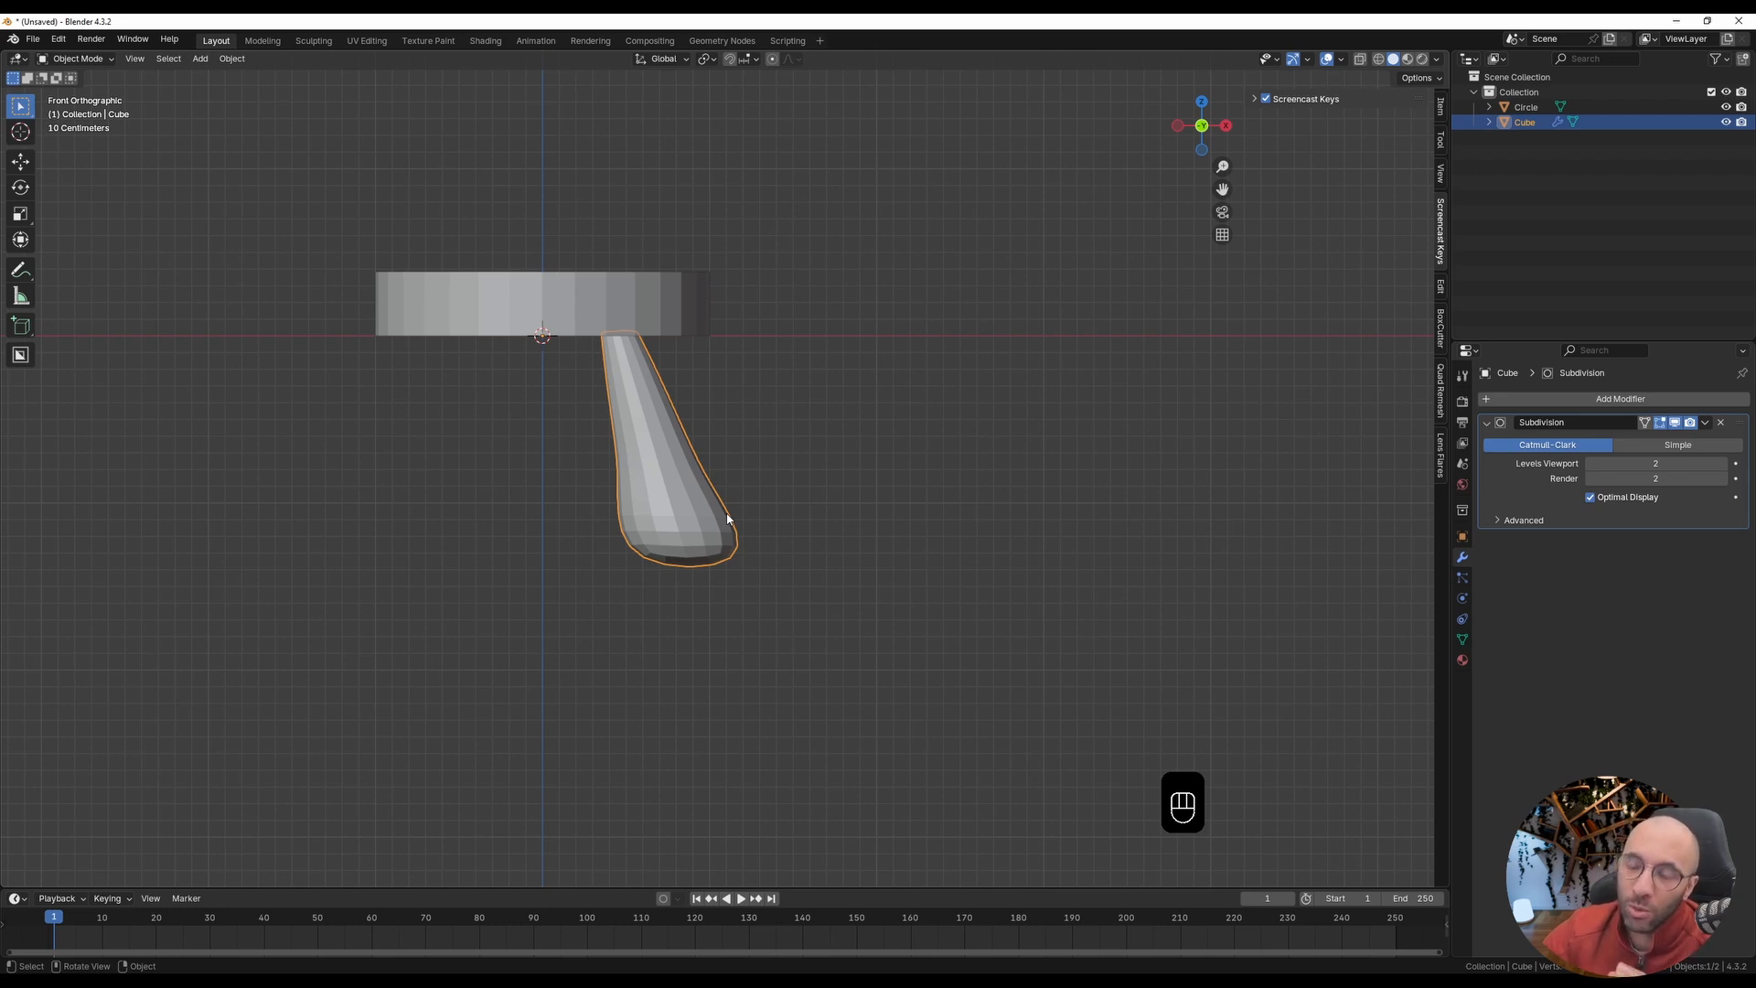
left_click(1588, 401)
left_click(1588, 398)
type("a")
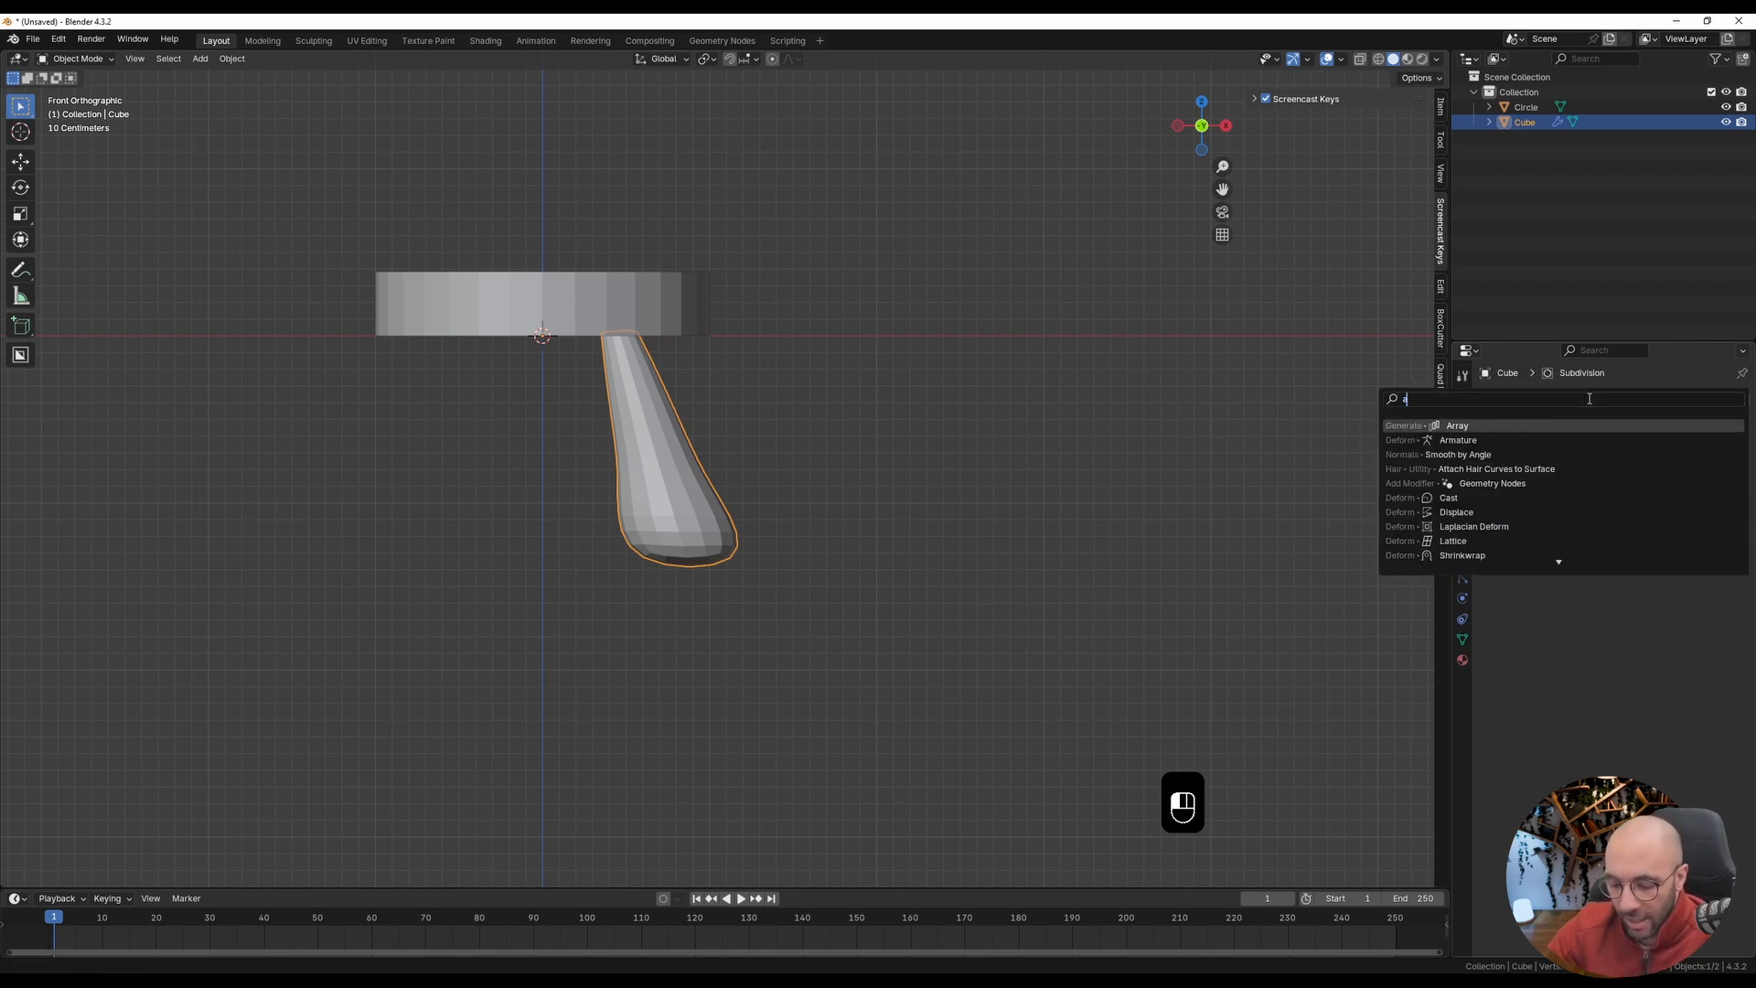
type("rray")
key("Return")
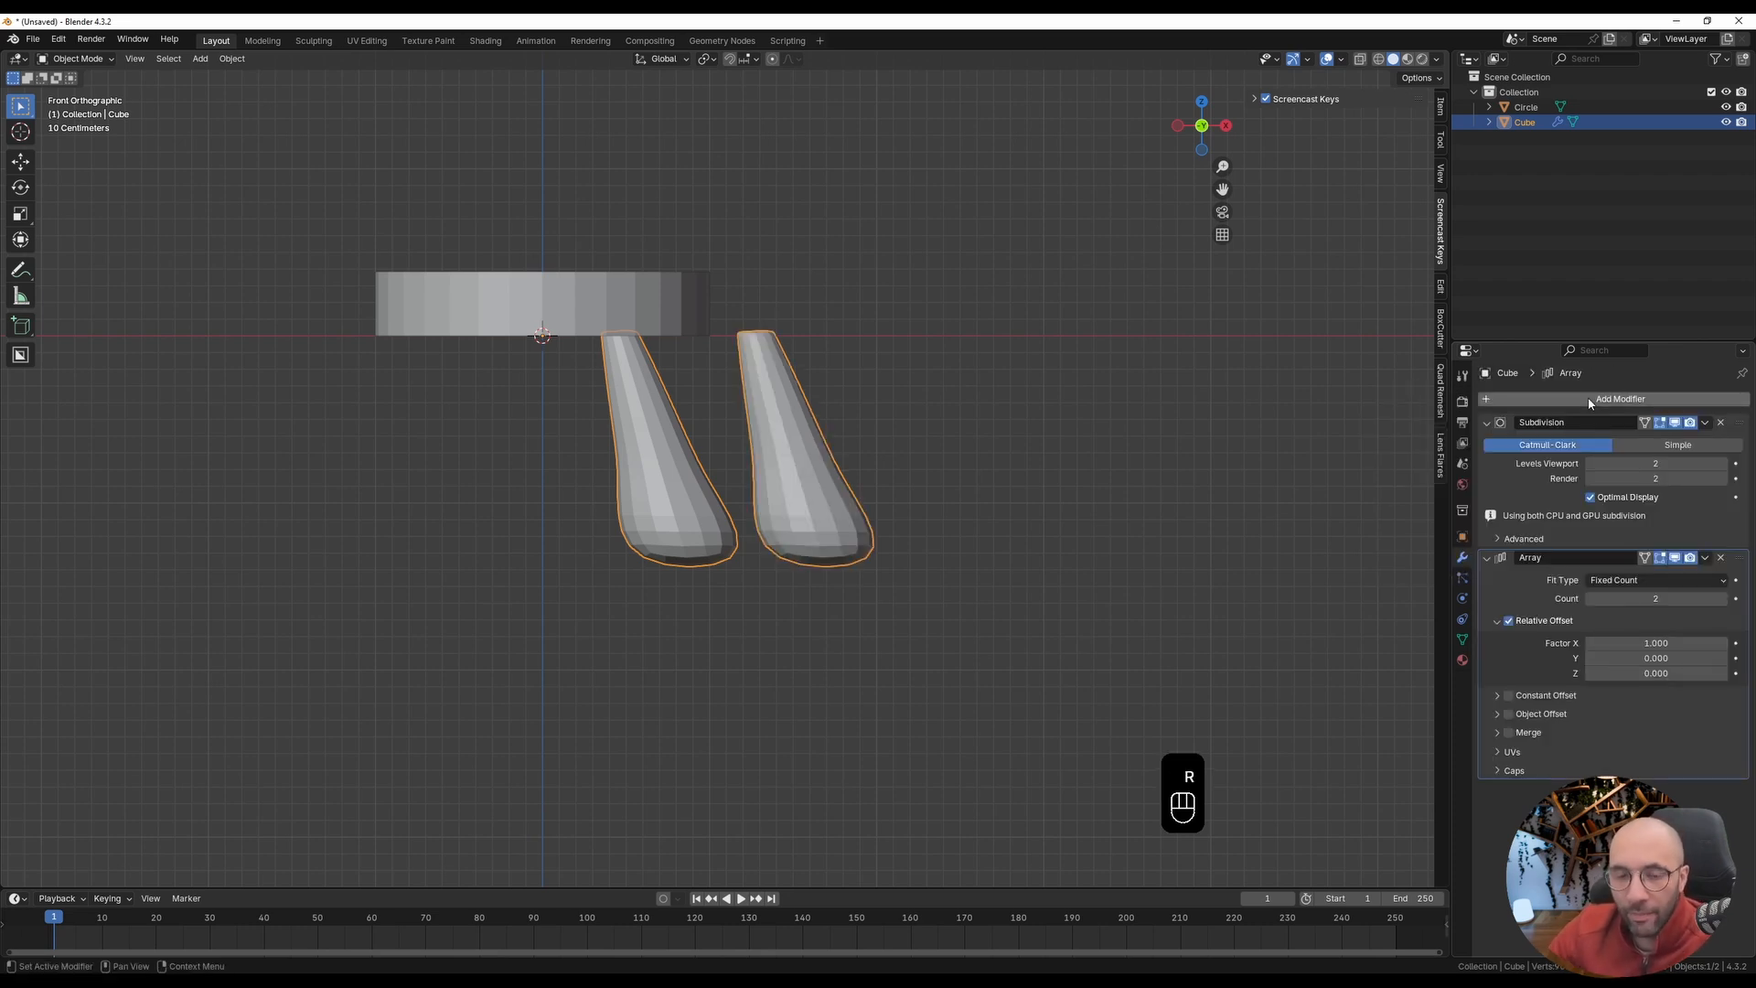
left_click(1724, 602)
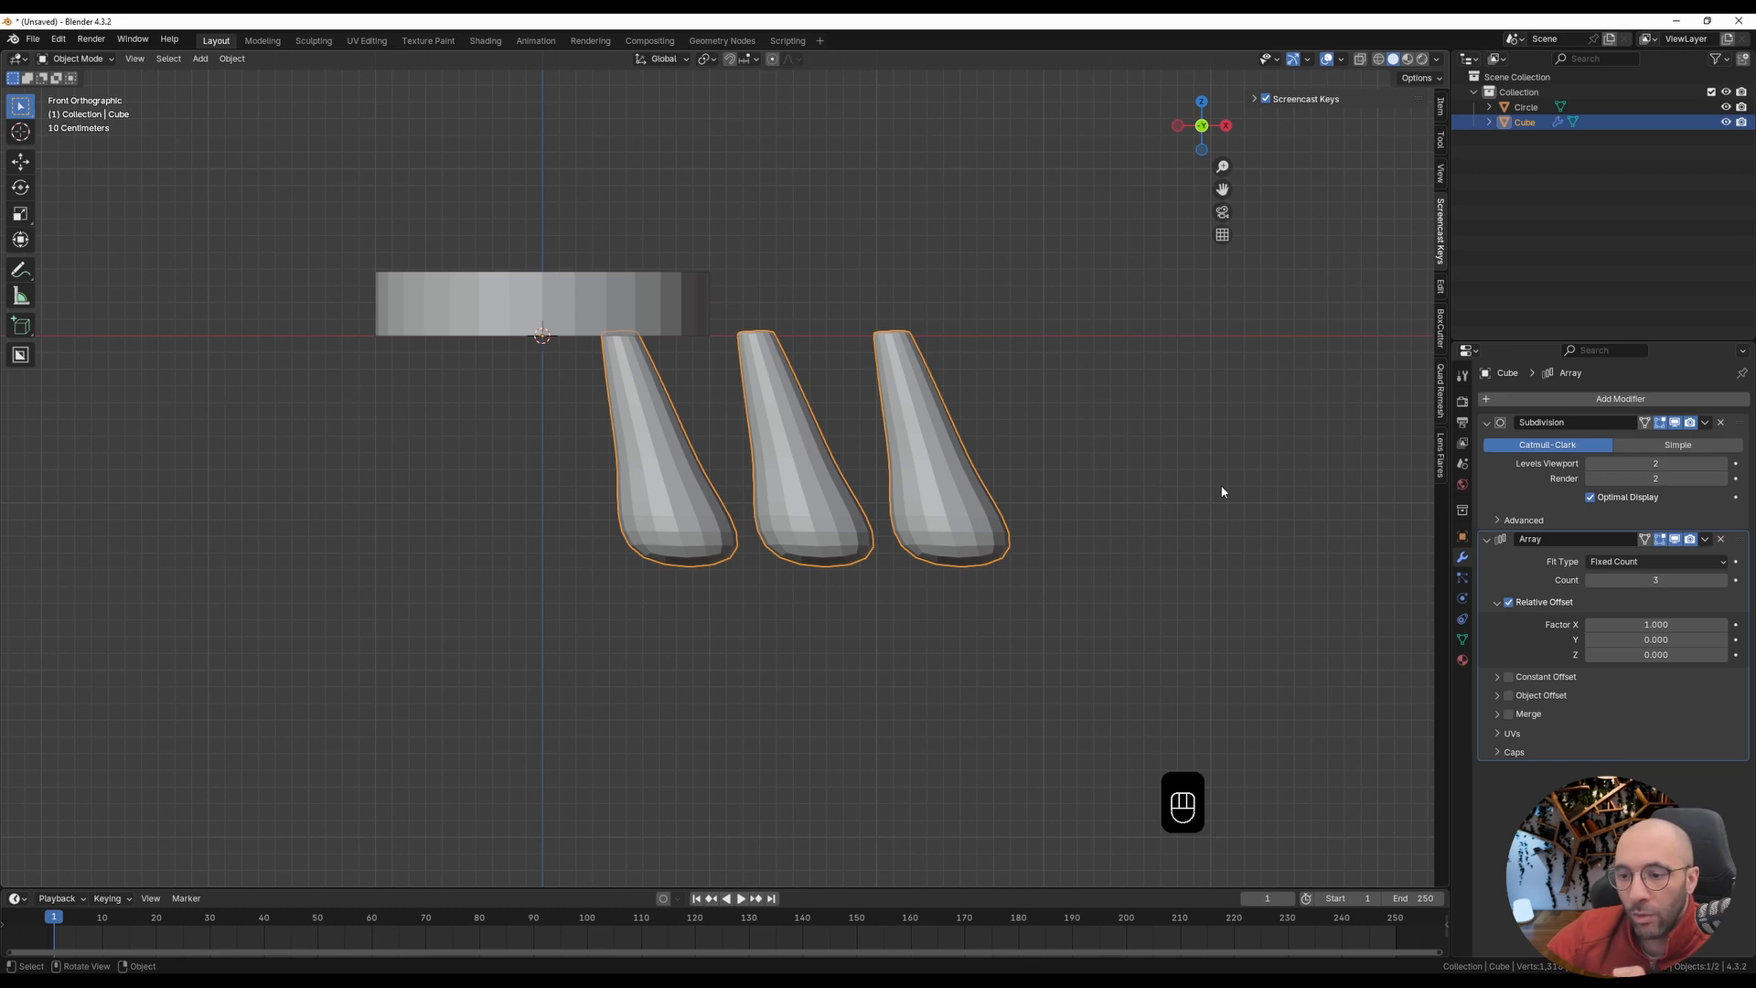
Step: In the leg's Array modifier, disable Relative Offset and enable Object Offset with its settings expanded
left_click(1510, 603)
left_click(1499, 604)
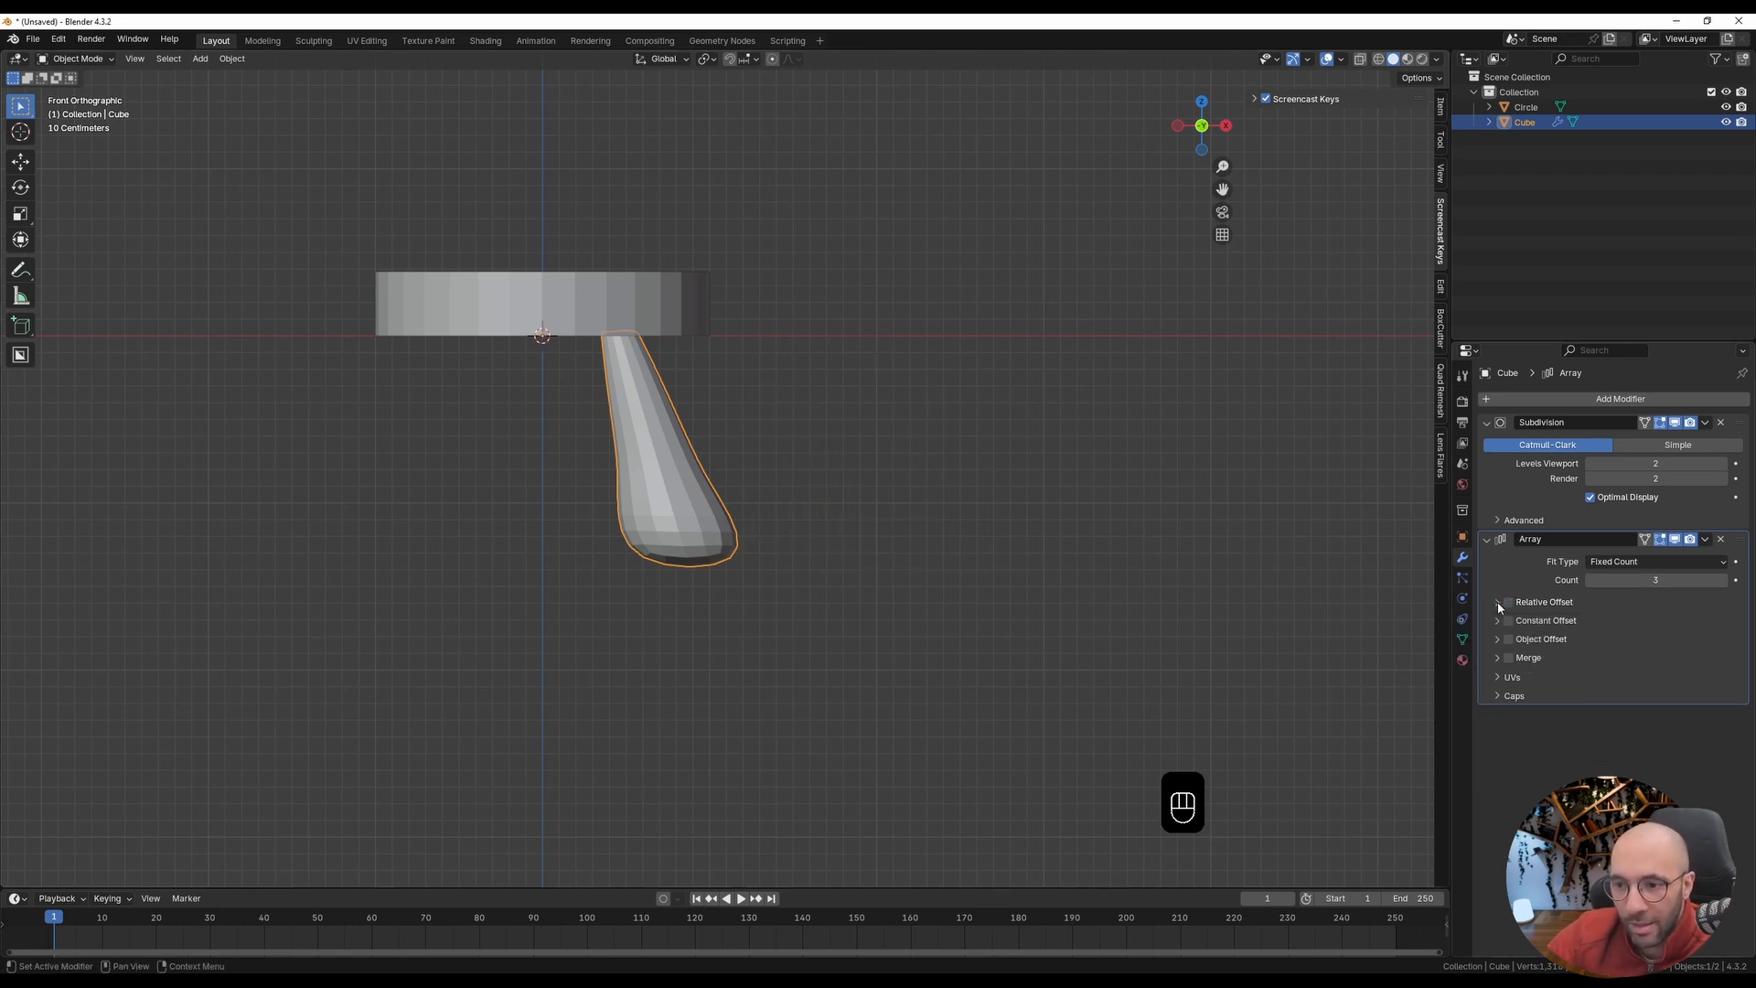
left_click(1509, 639)
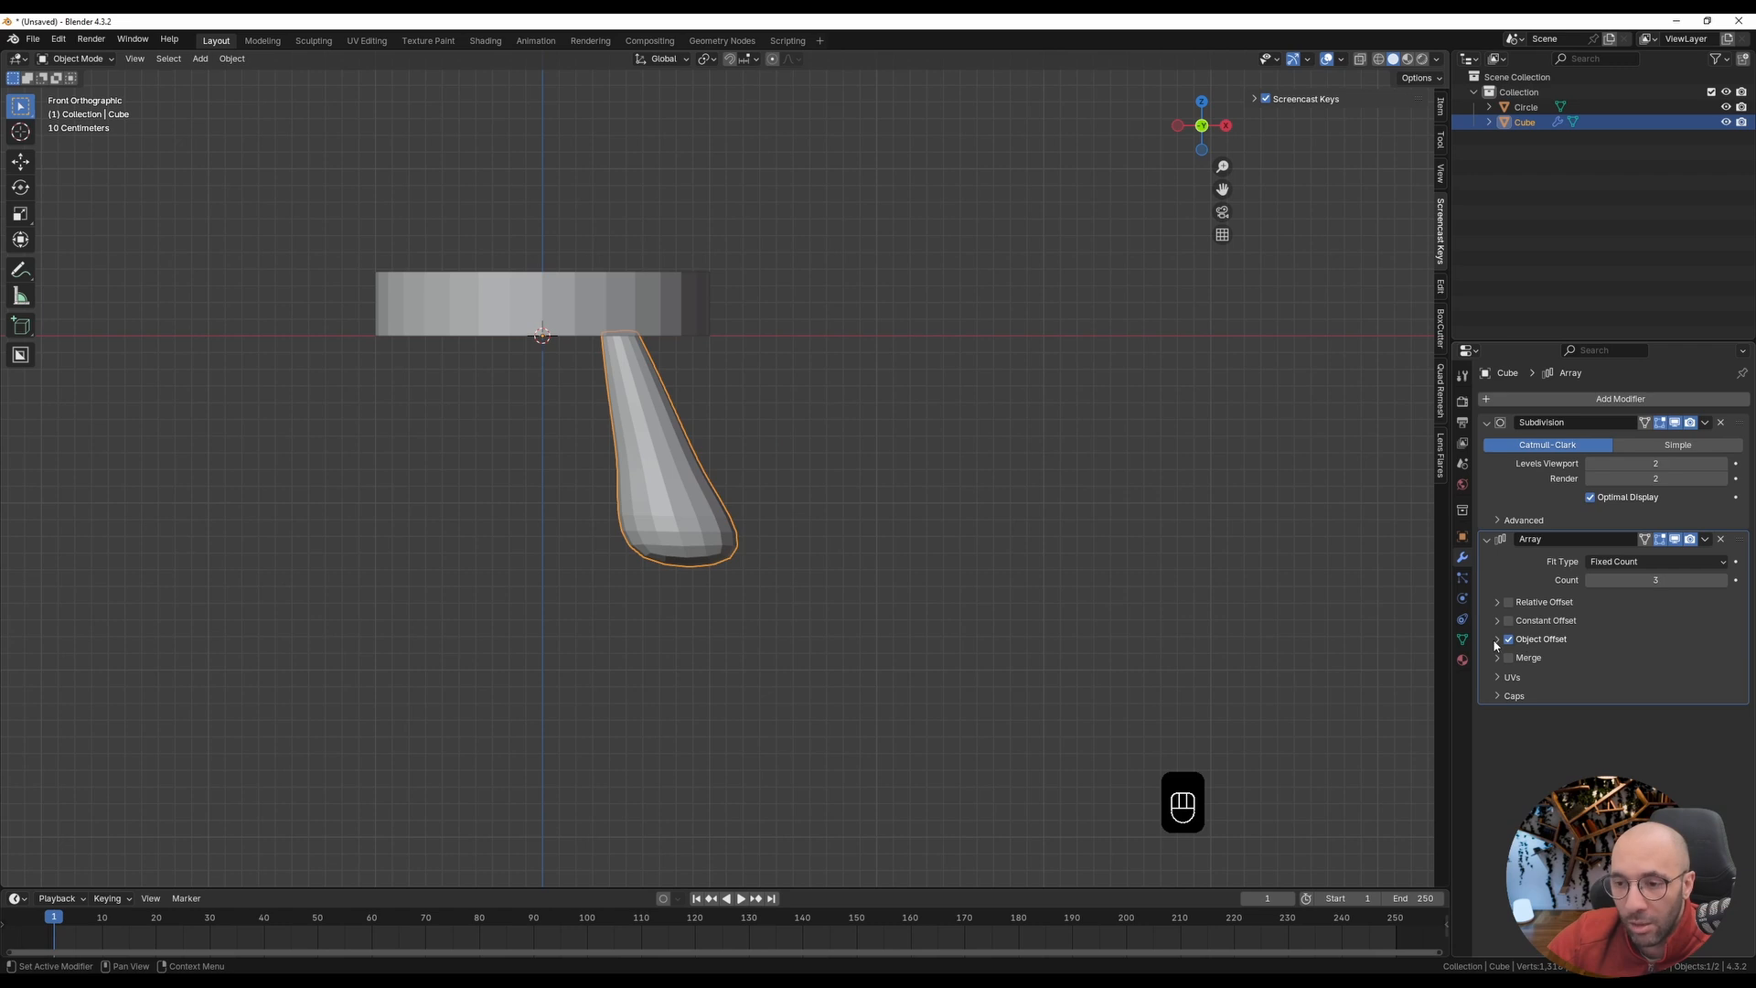
left_click(1497, 639)
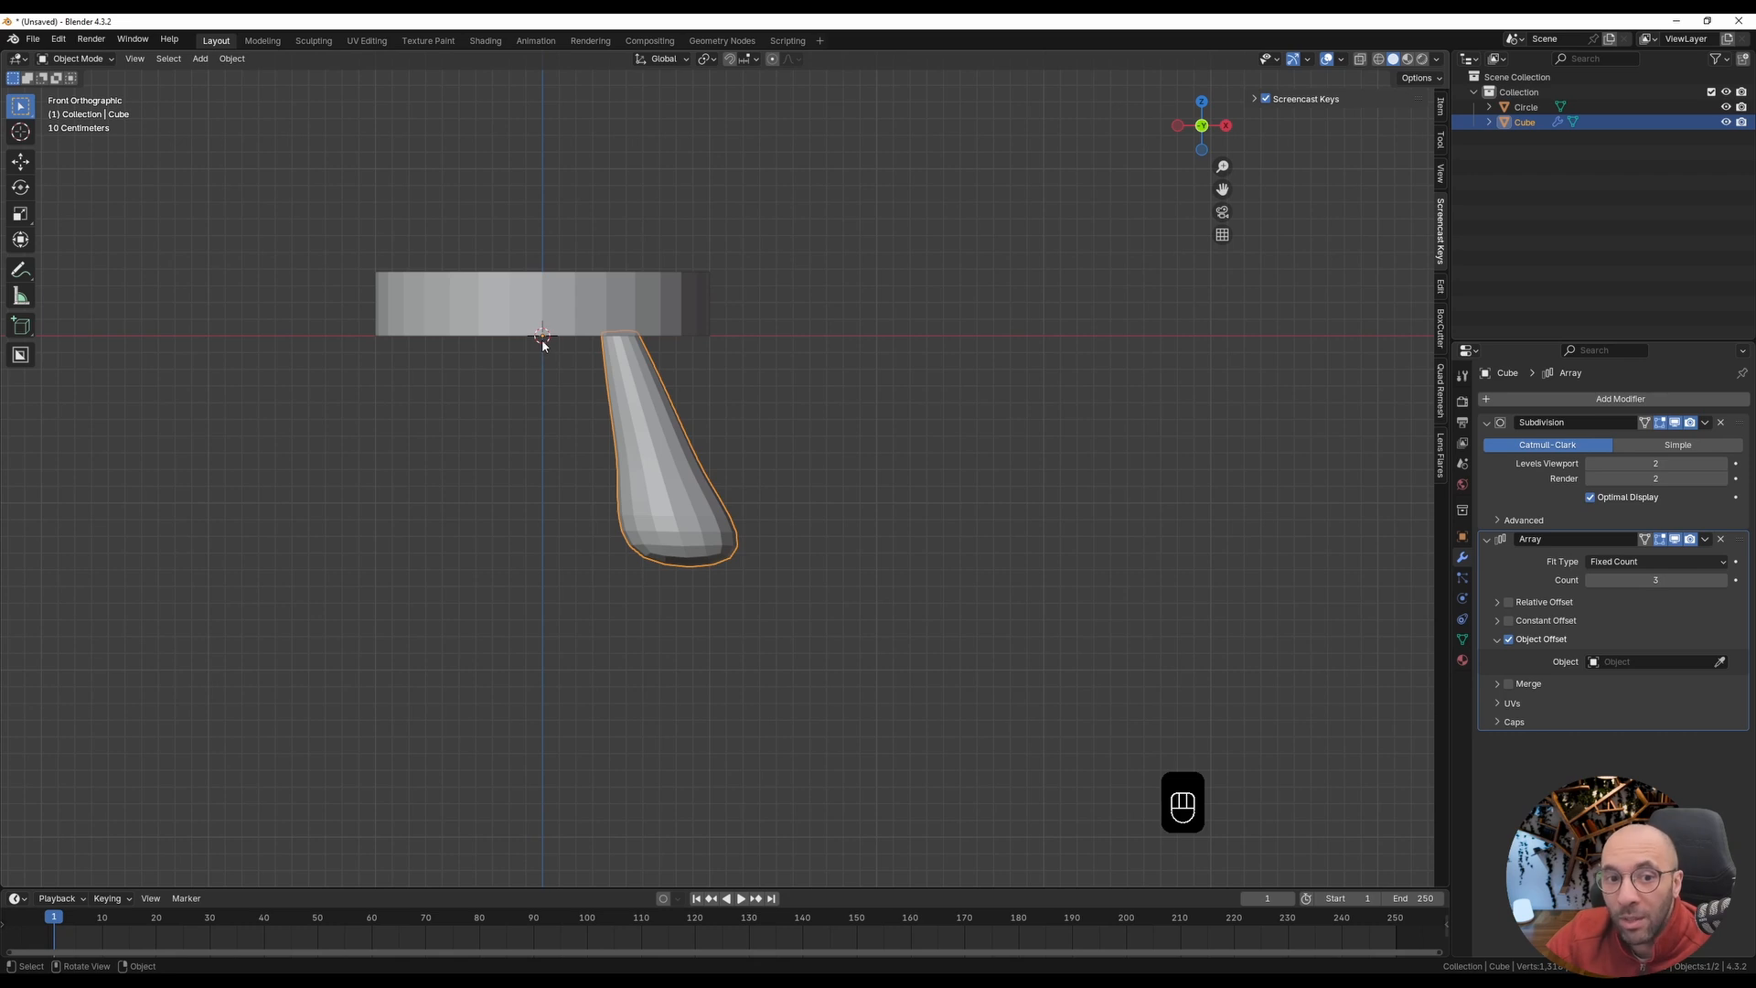
Step: Add a Sphere empty at the 3D cursor beneath the centre of the seat
left_click(491, 304)
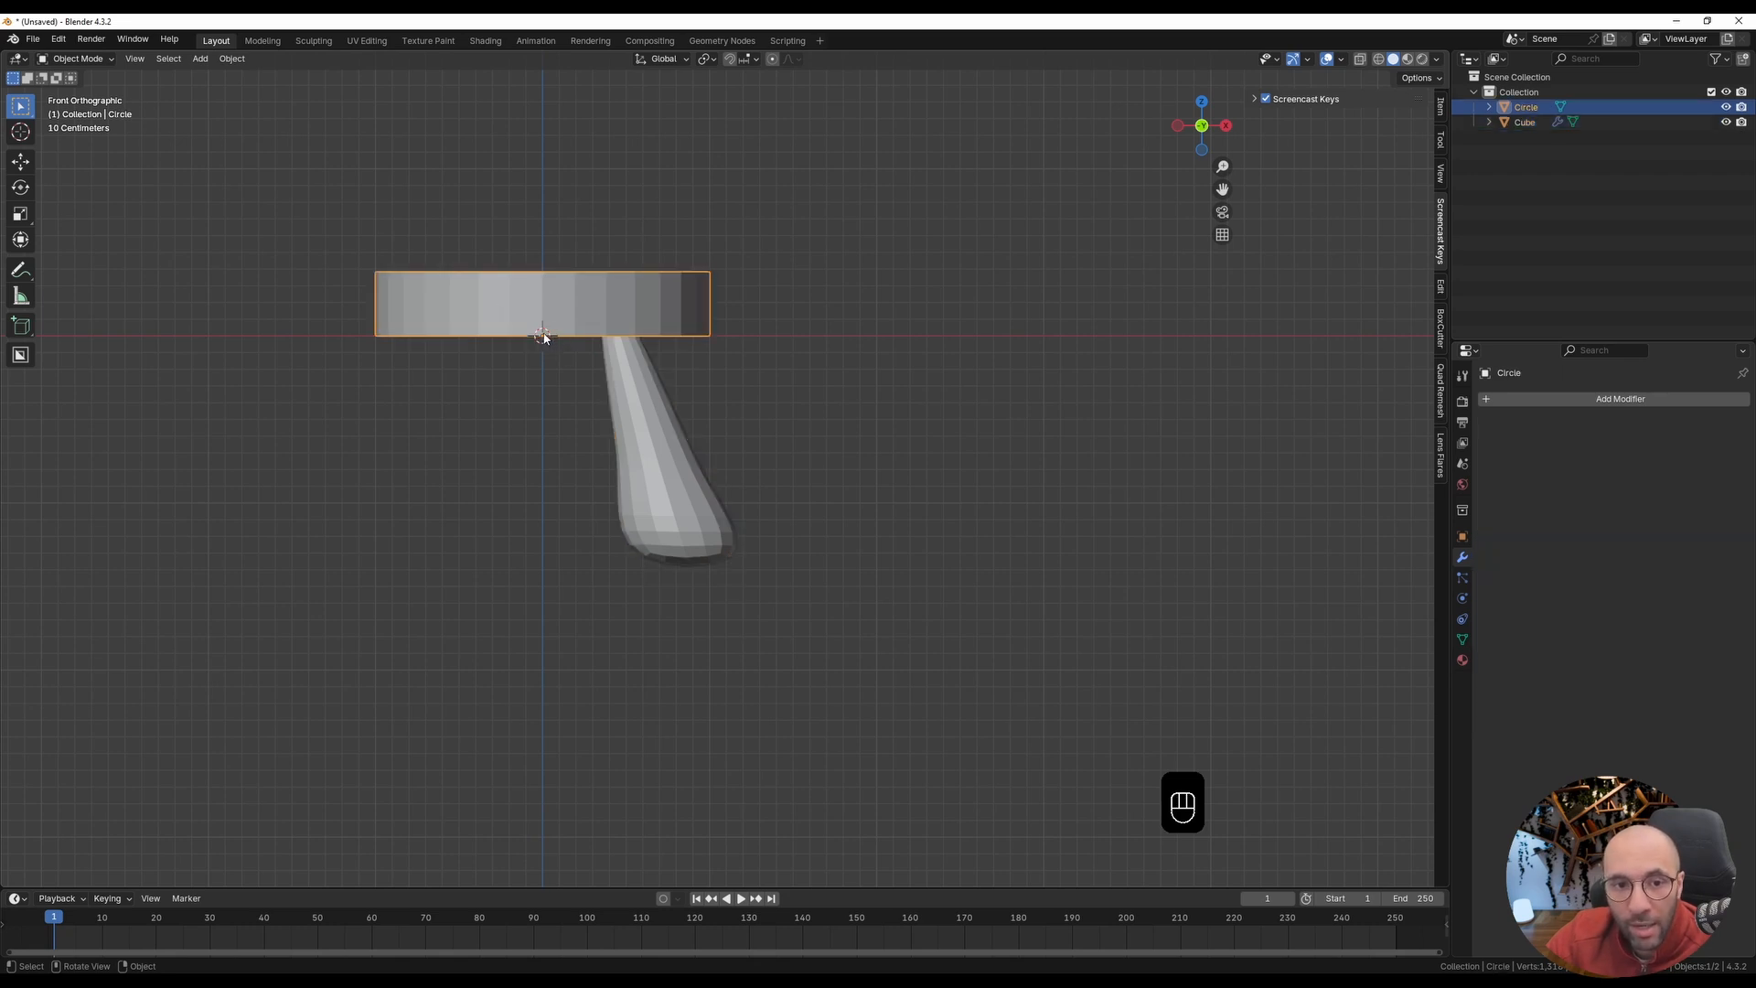
scroll(549, 339, "up", 4)
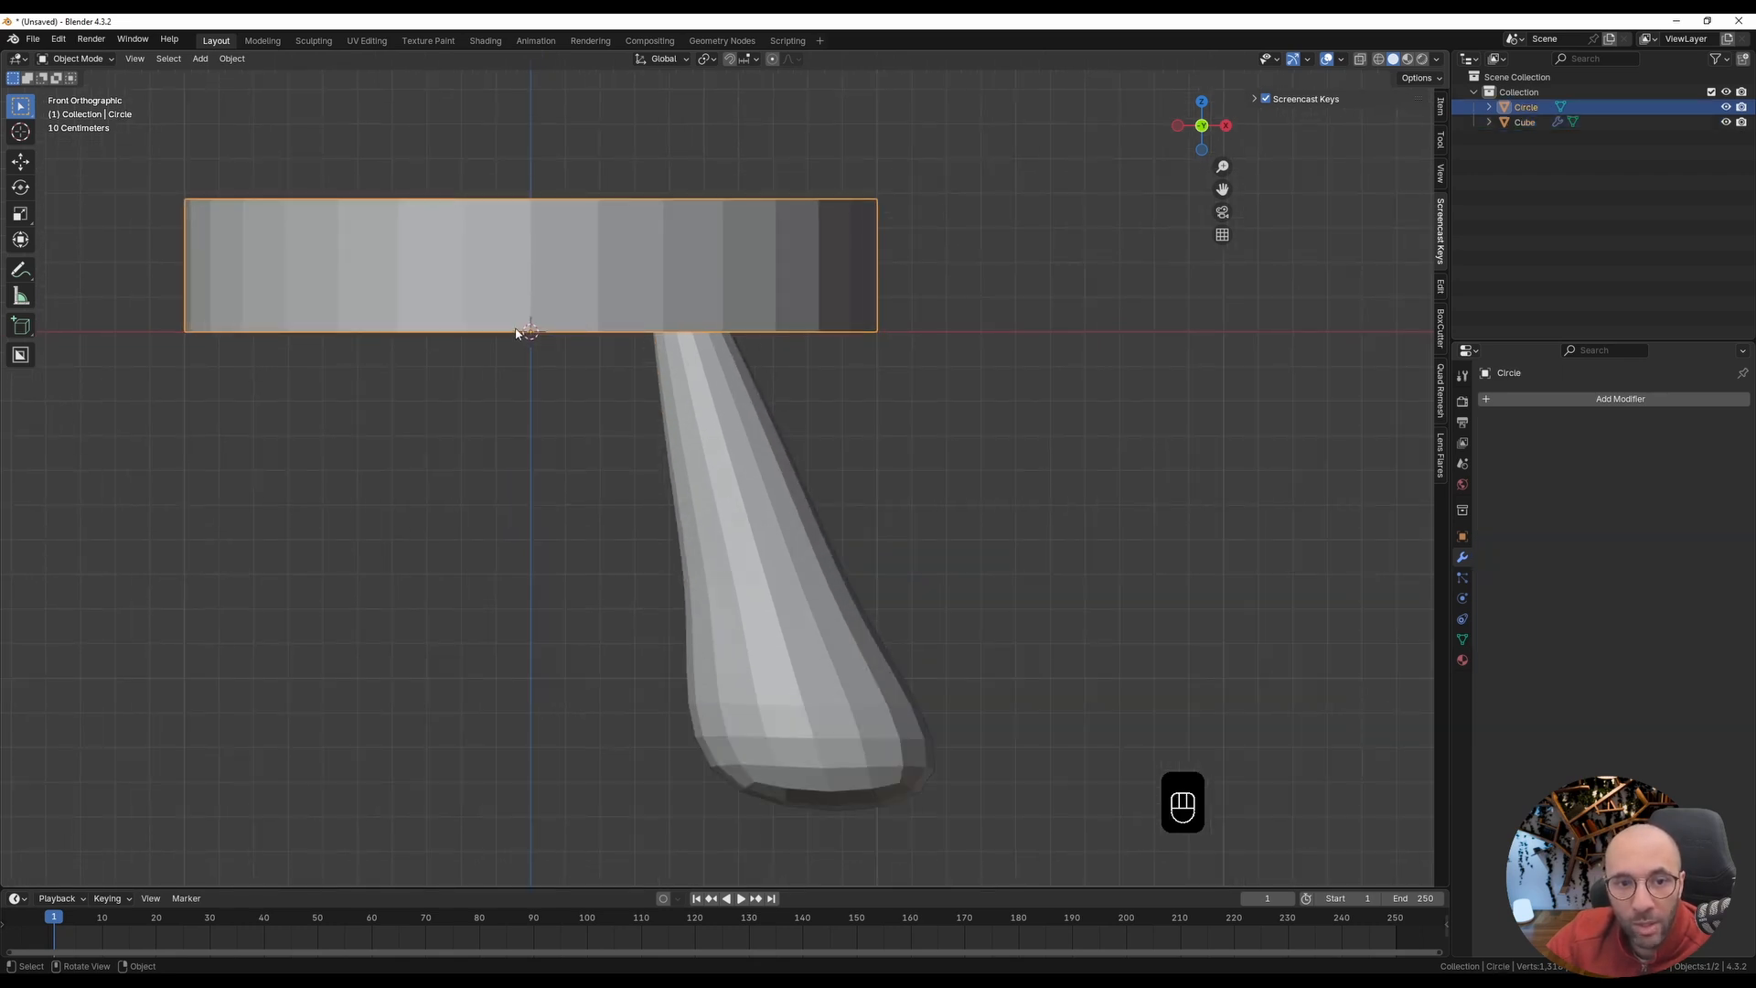
left_click(759, 481)
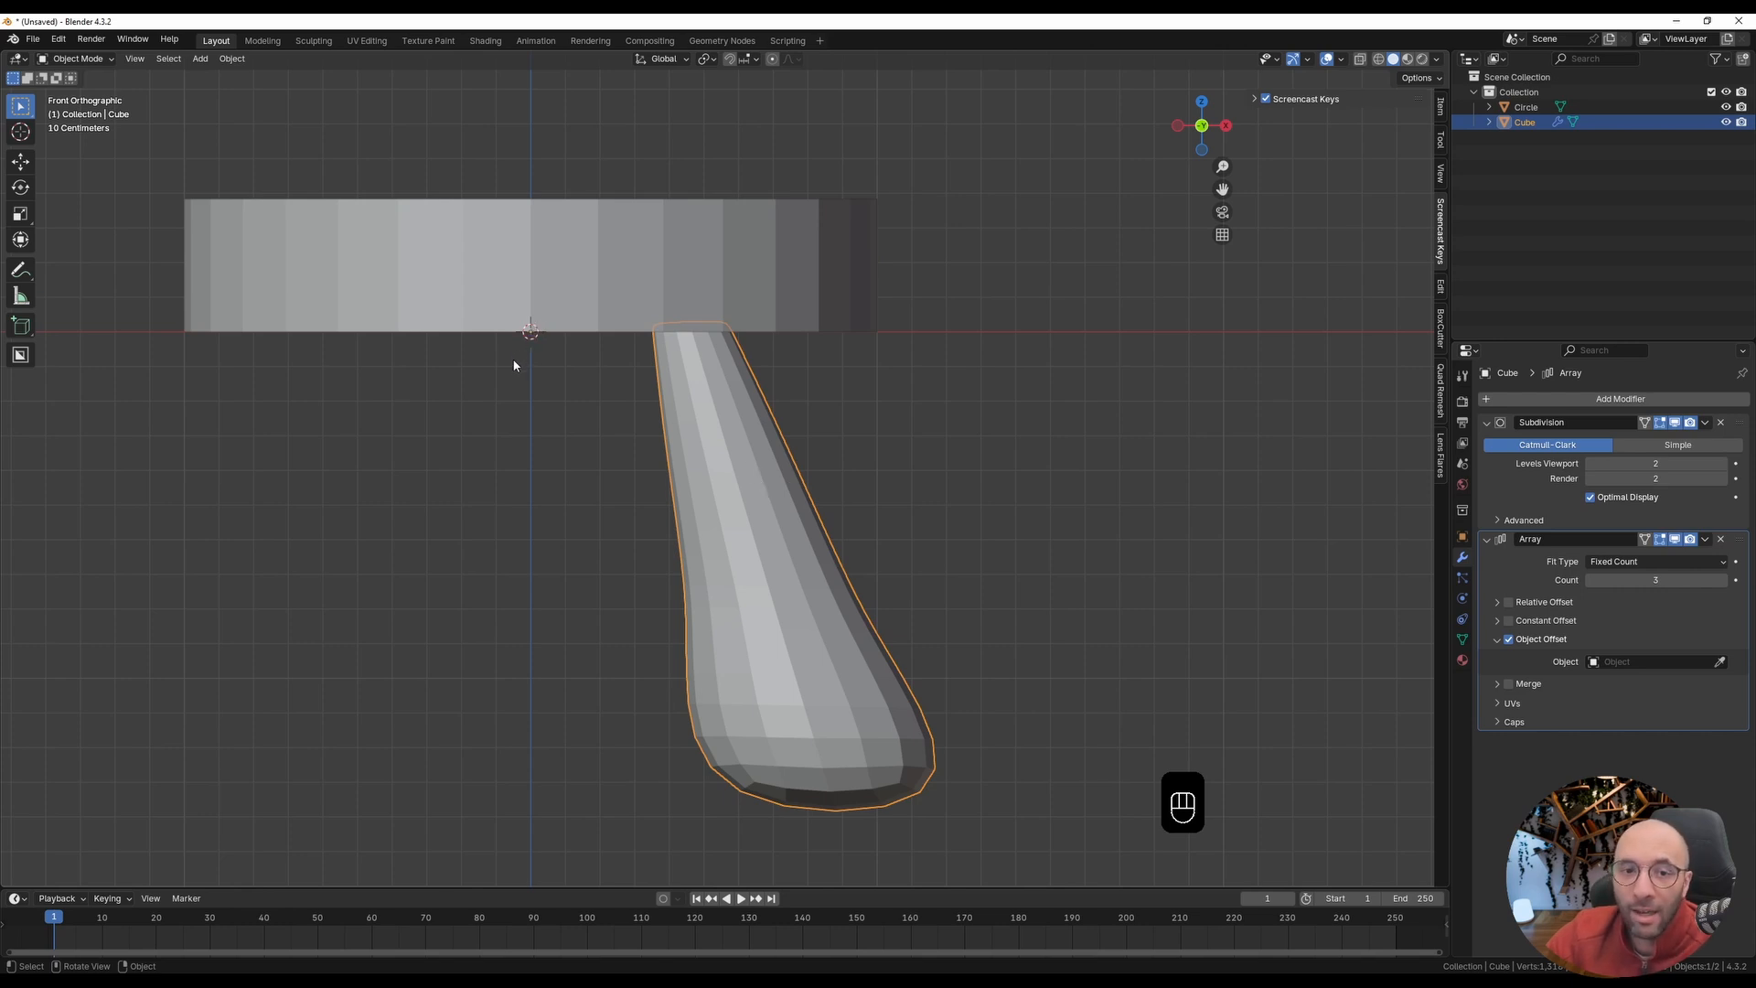
scroll(515, 377, "down", 3)
key("shift+a")
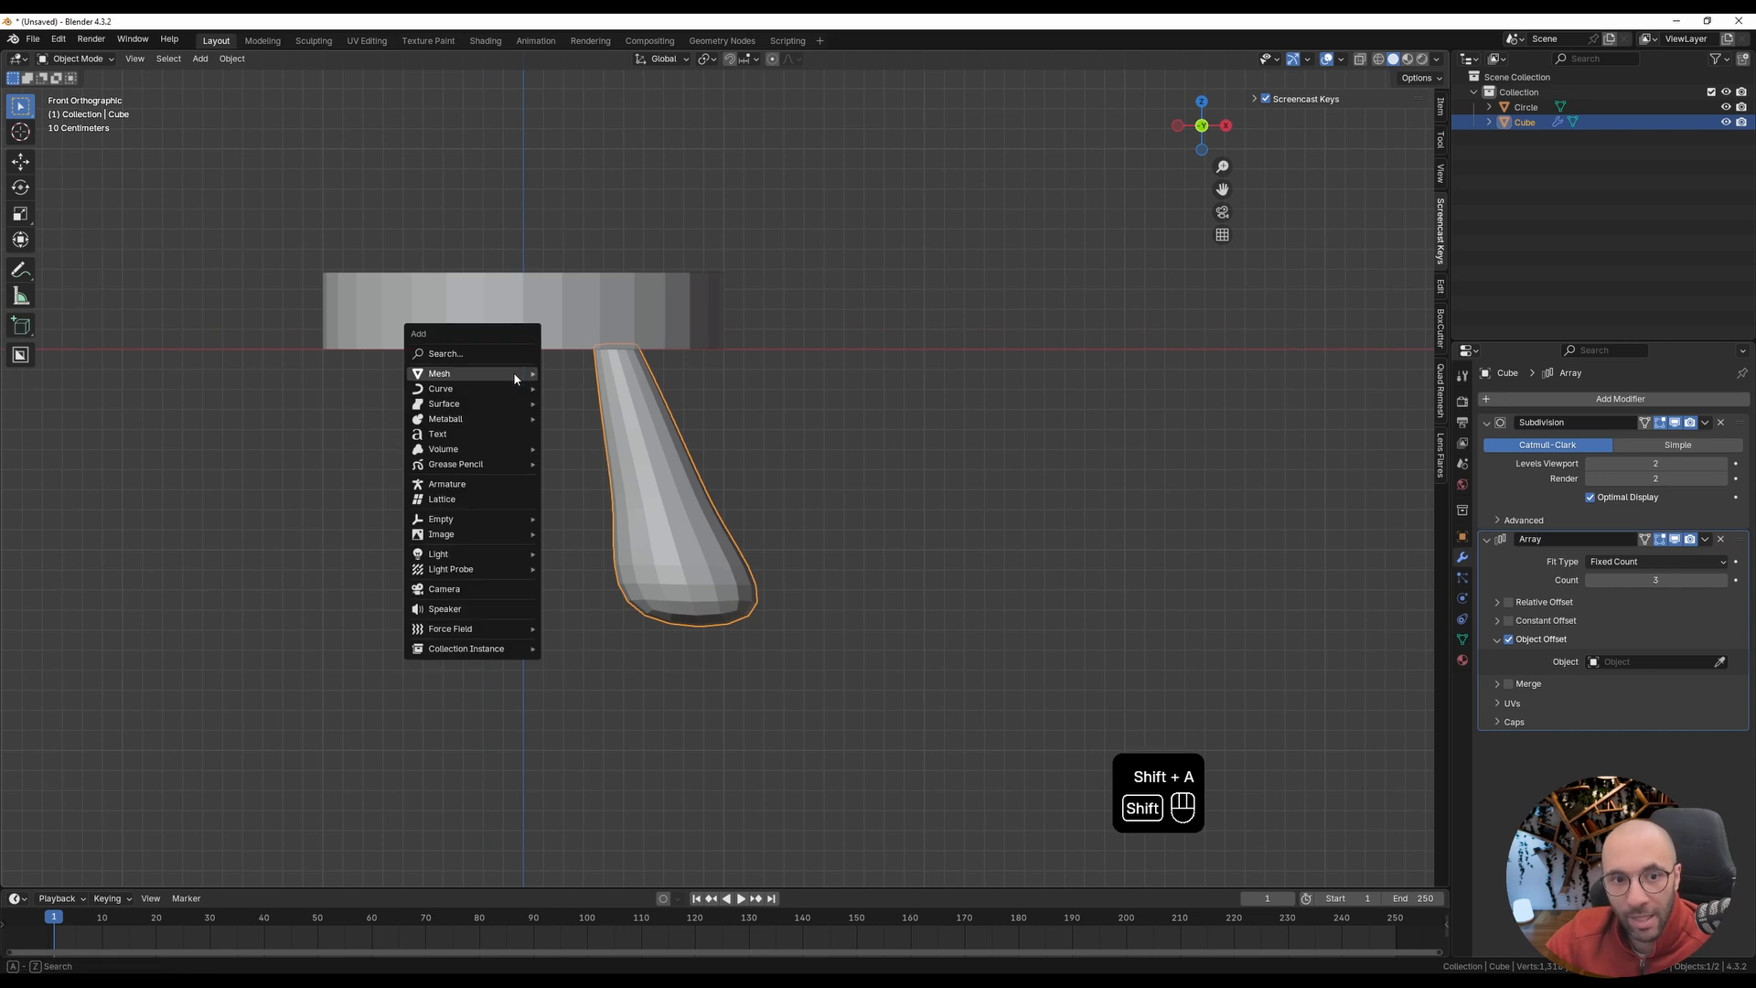
type("empty")
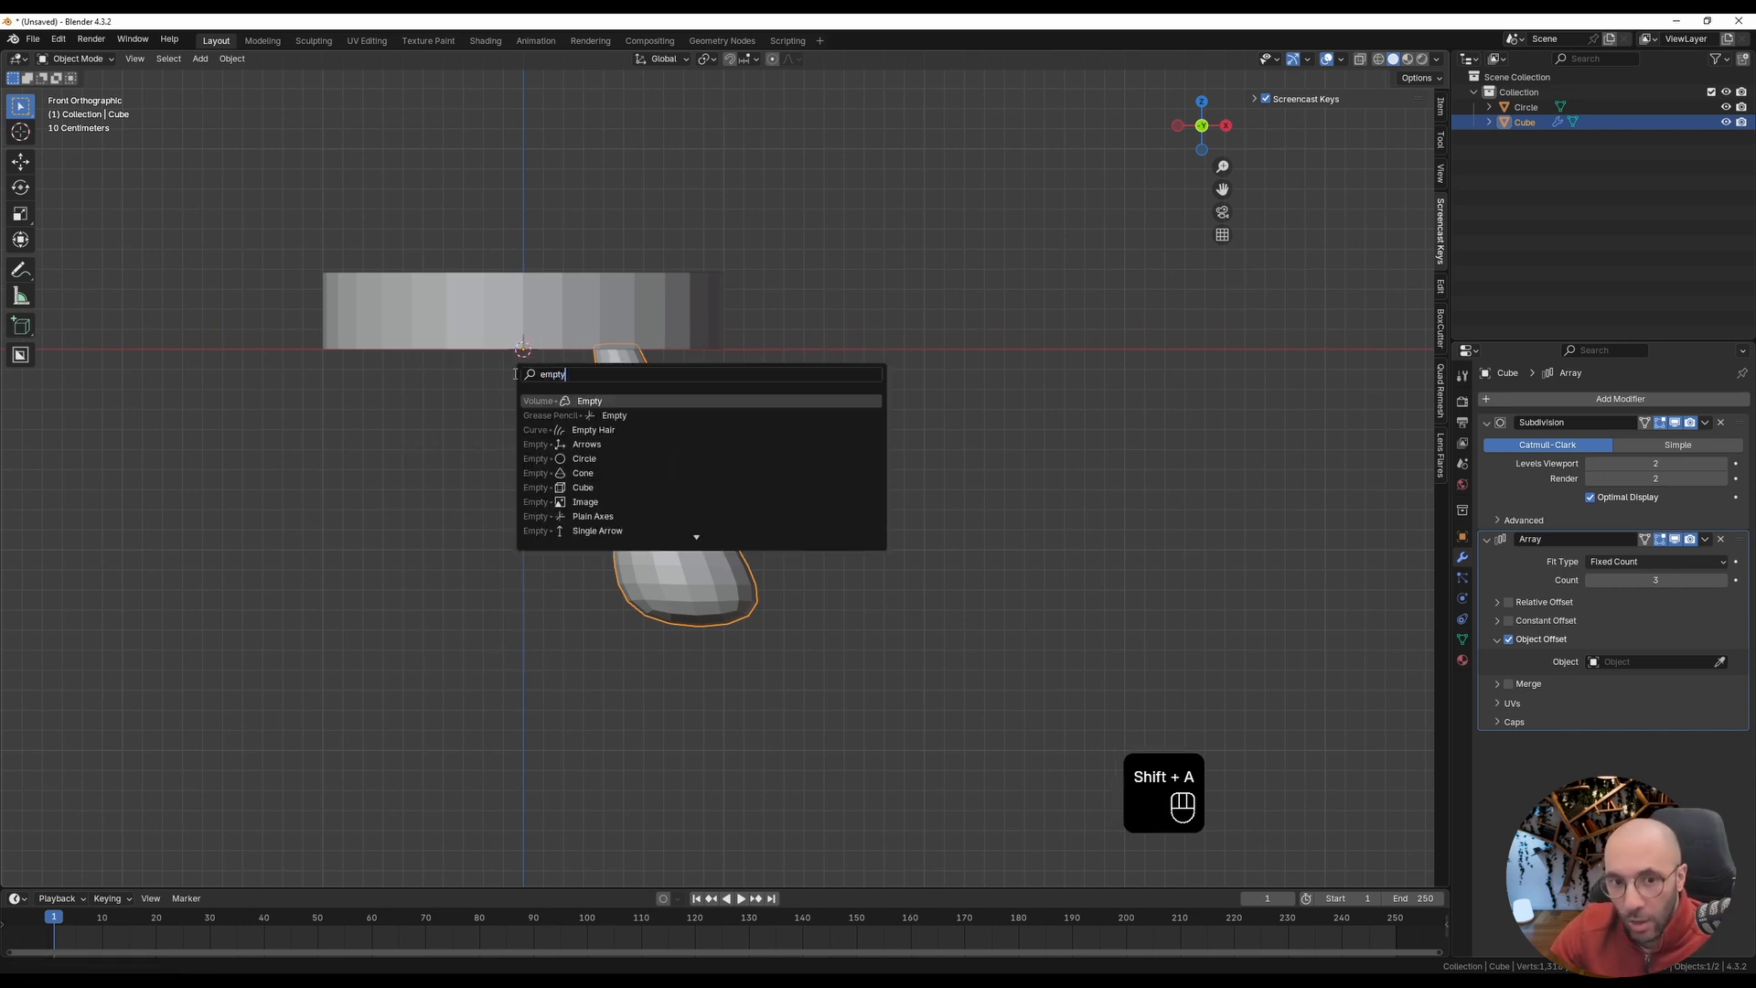
scroll(653, 478, "down", 10)
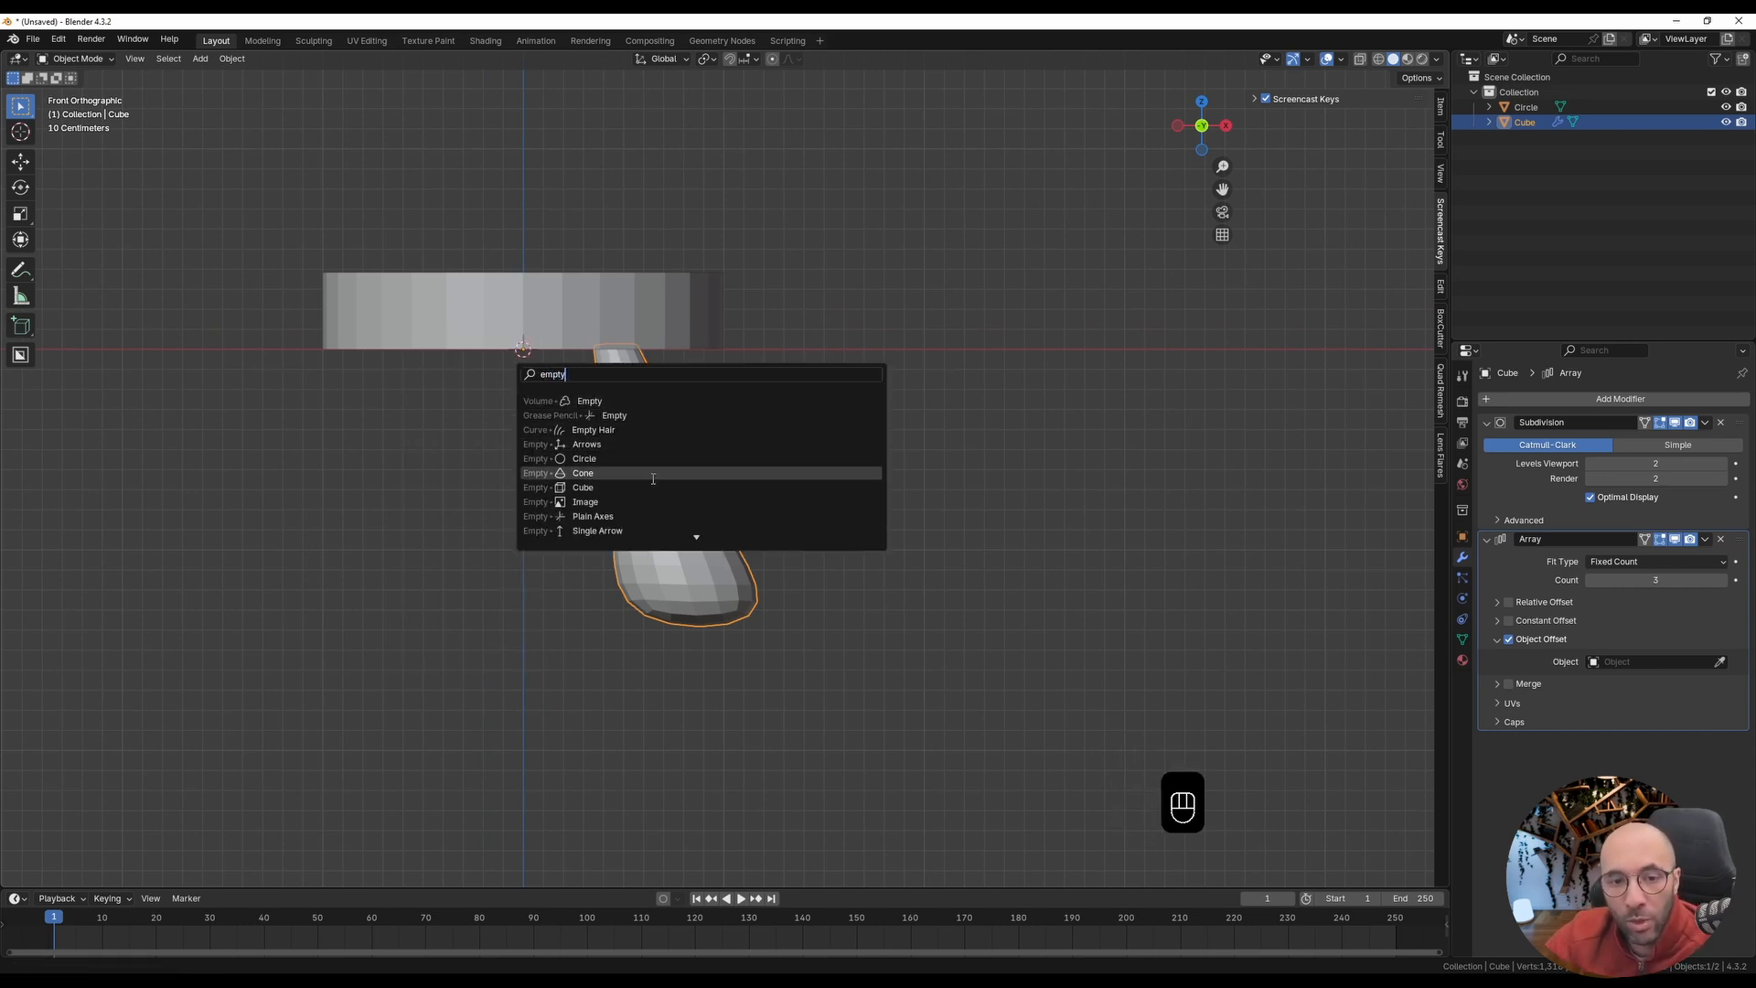
left_click(582, 530)
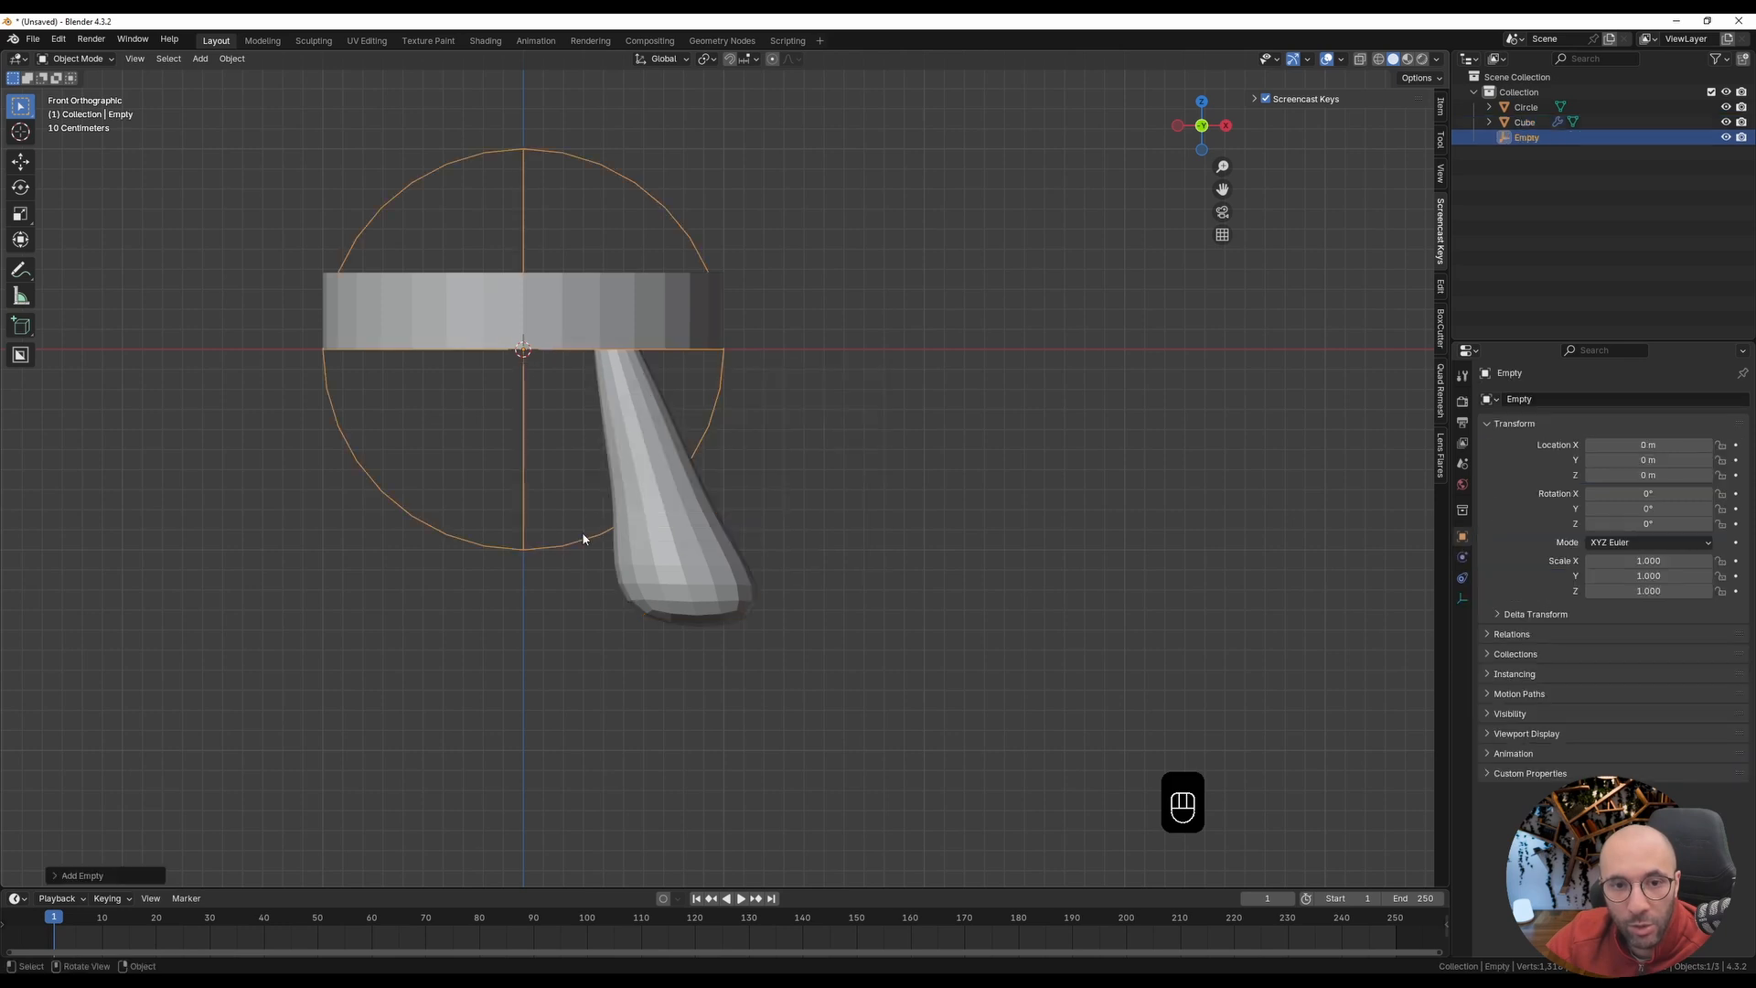
Step: Assign the sphere empty as the Object Offset target in the leg's Array modifier
left_click(707, 600)
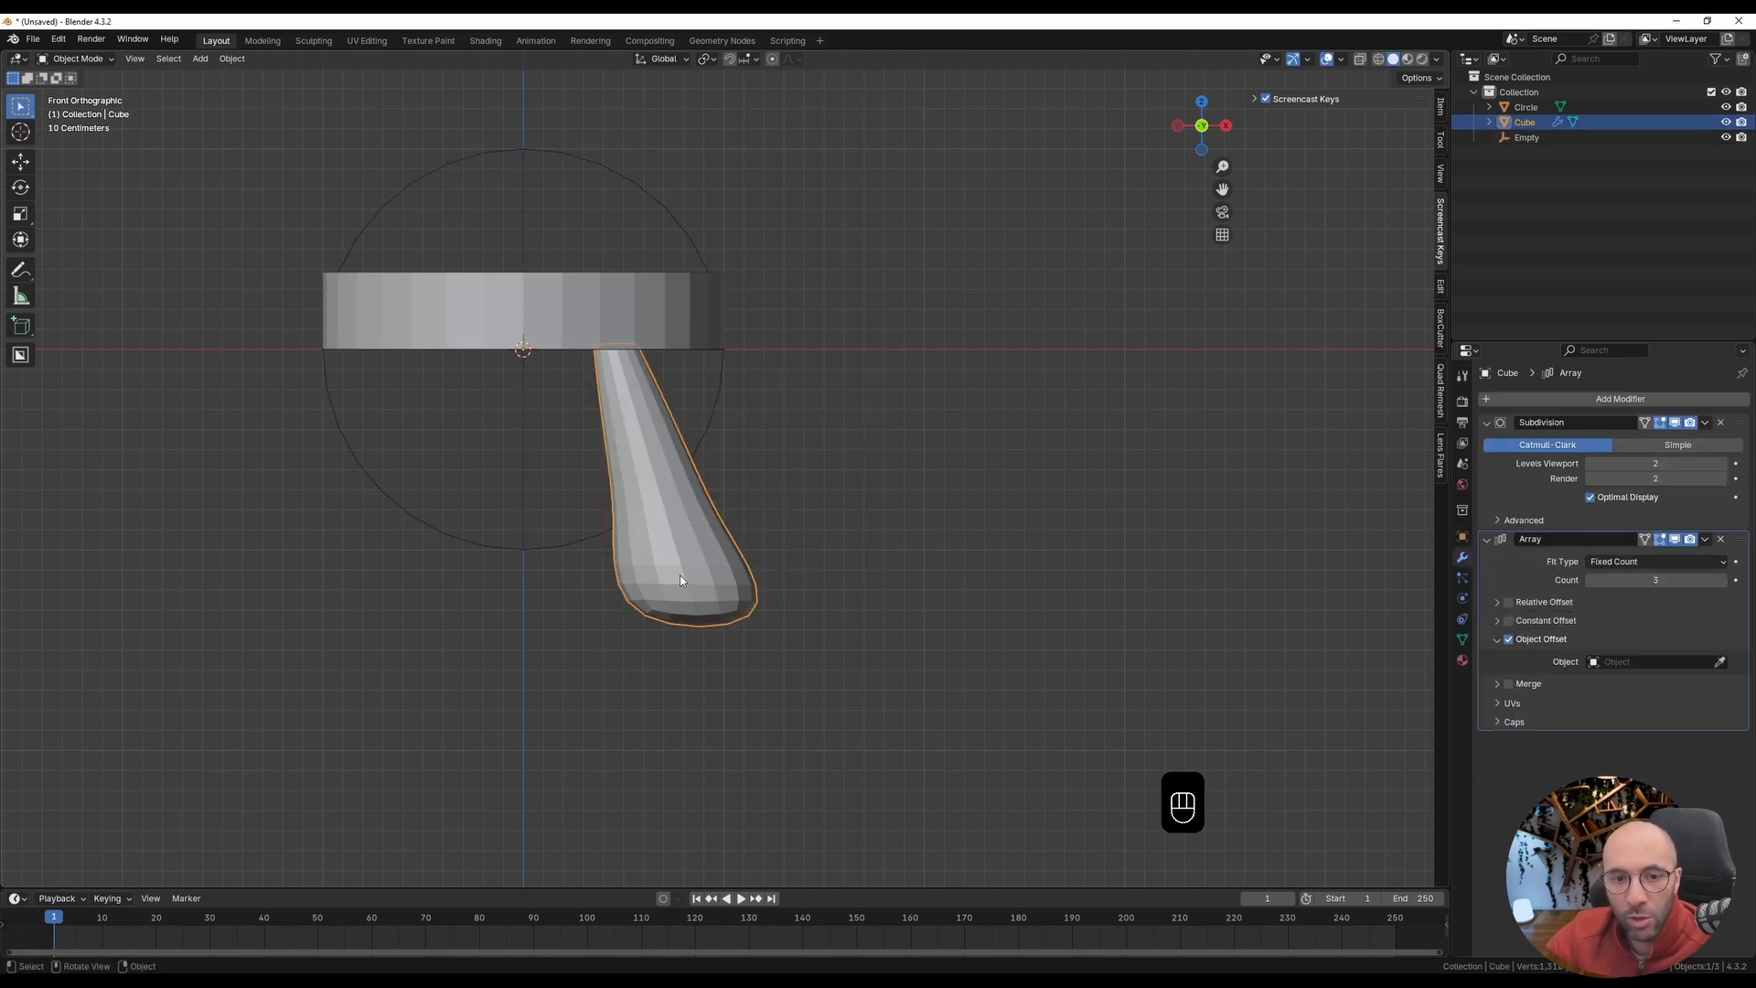
left_click(1720, 662)
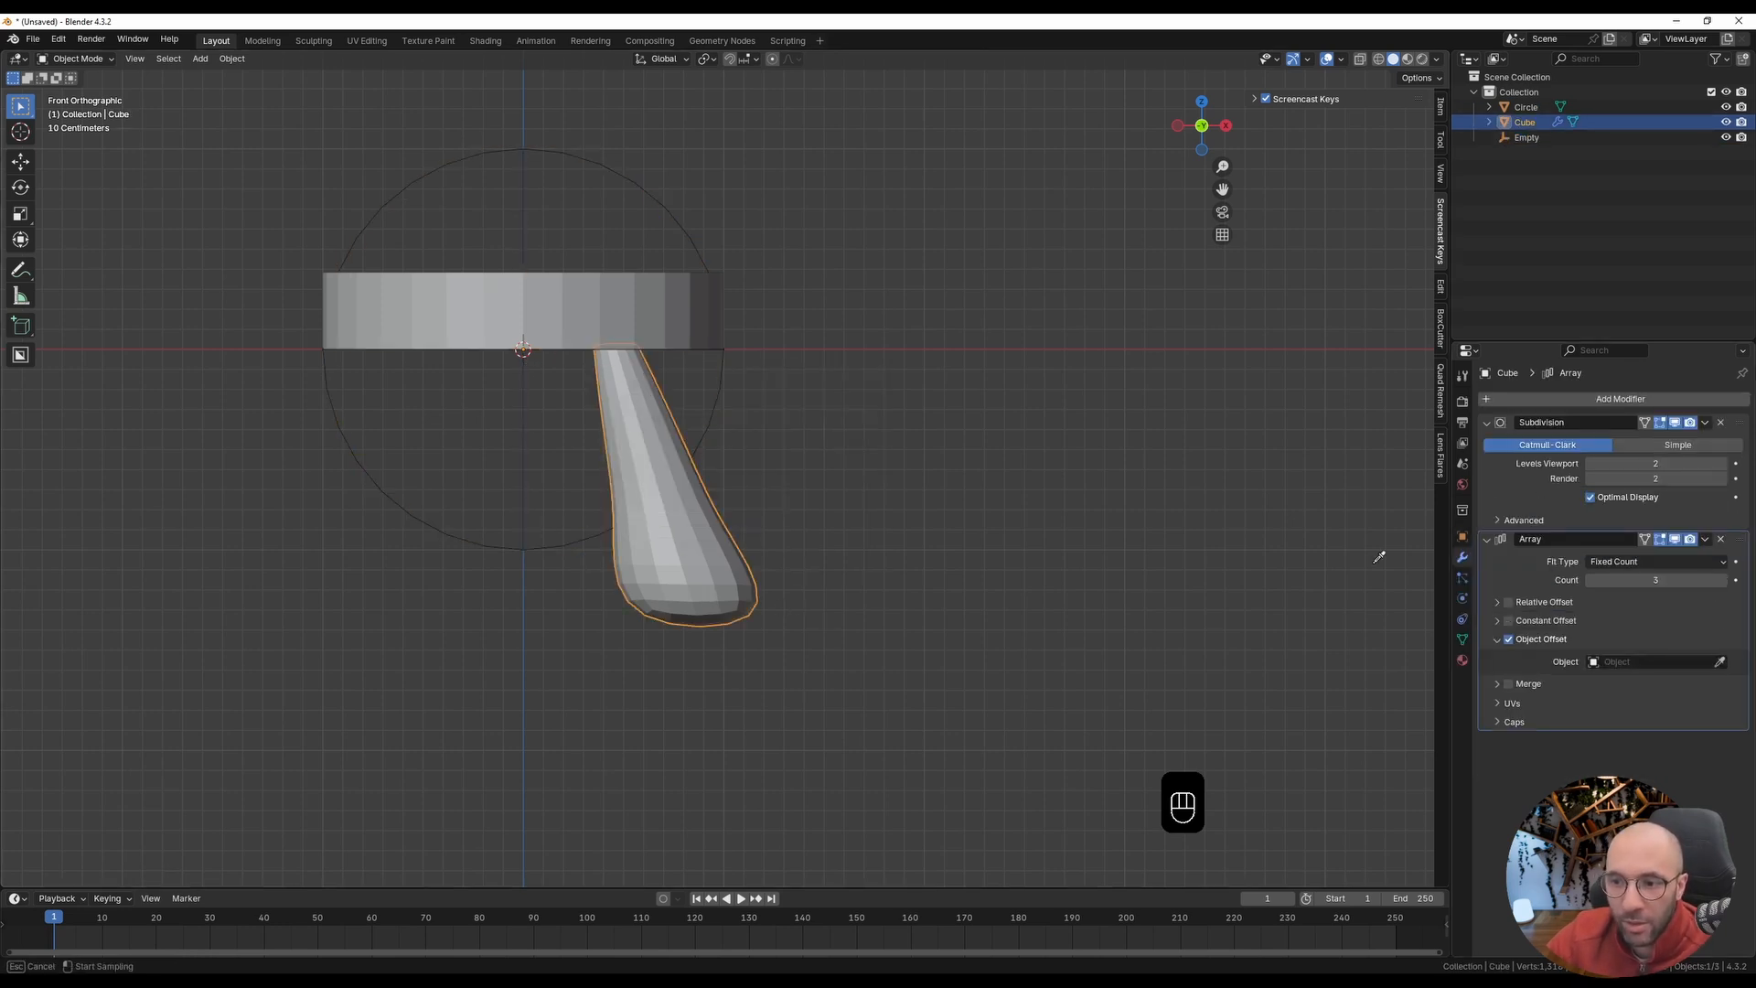
left_click(471, 532)
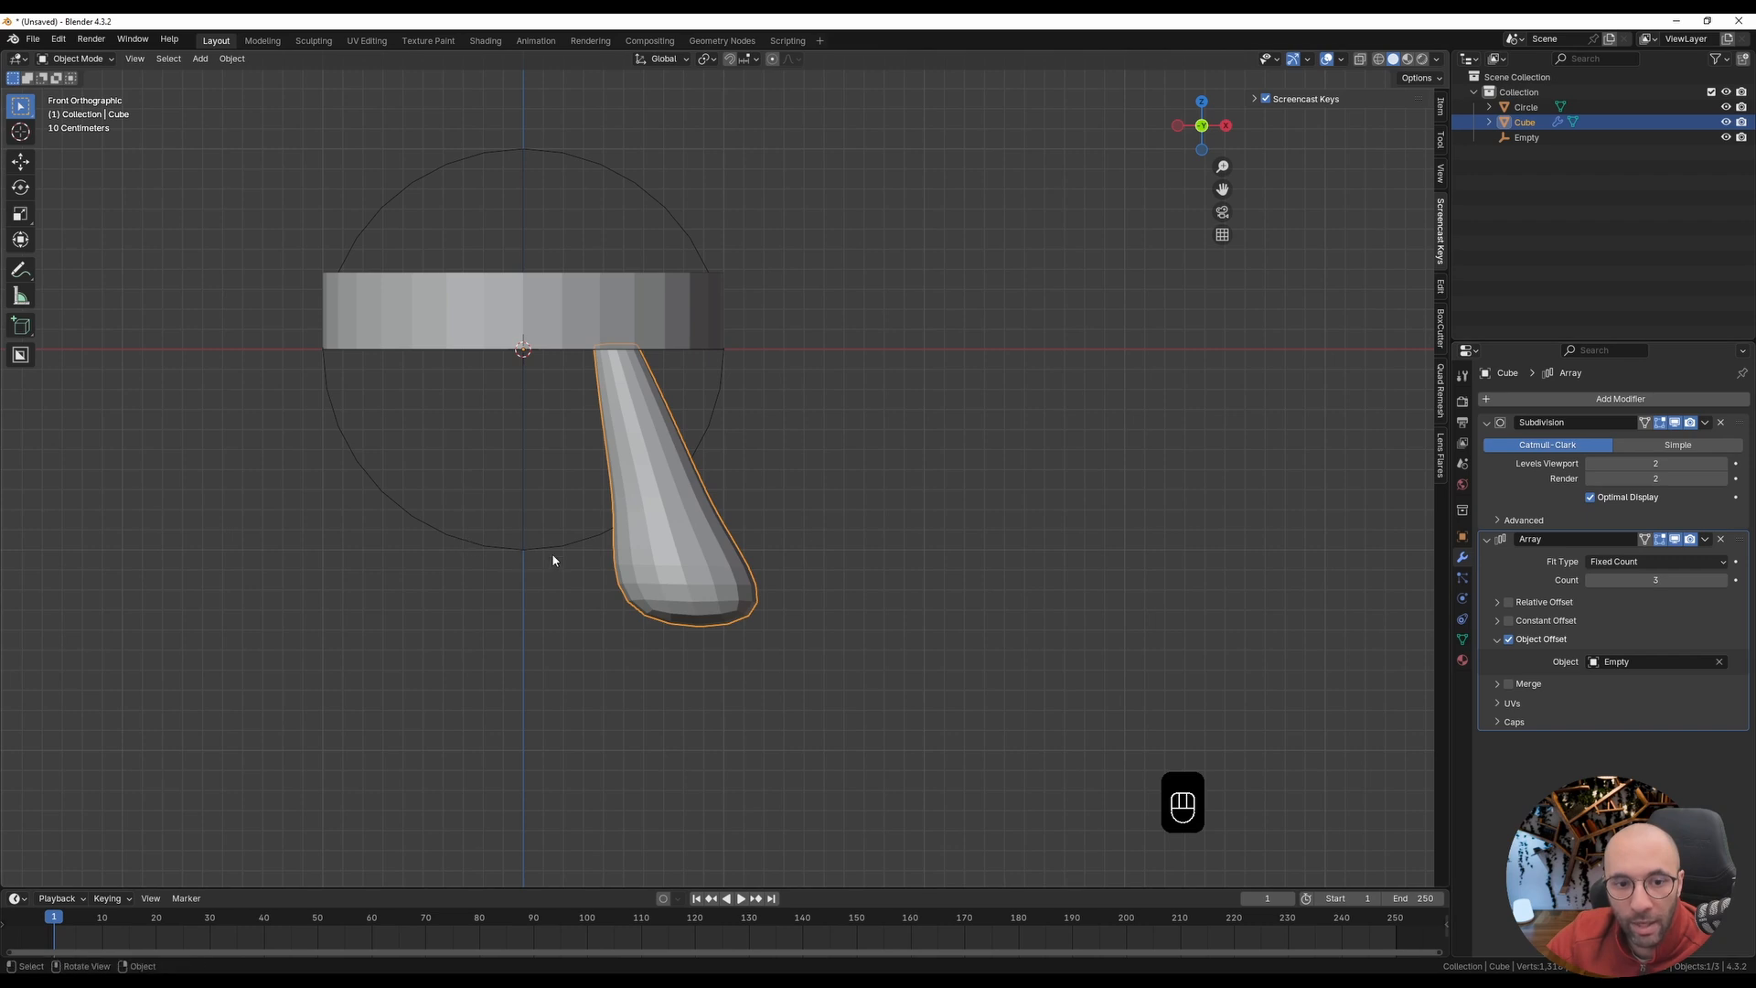
Step: Rotate the sphere empty around the global Z axis by 360/3 degrees to spread the legs evenly
left_click(551, 547)
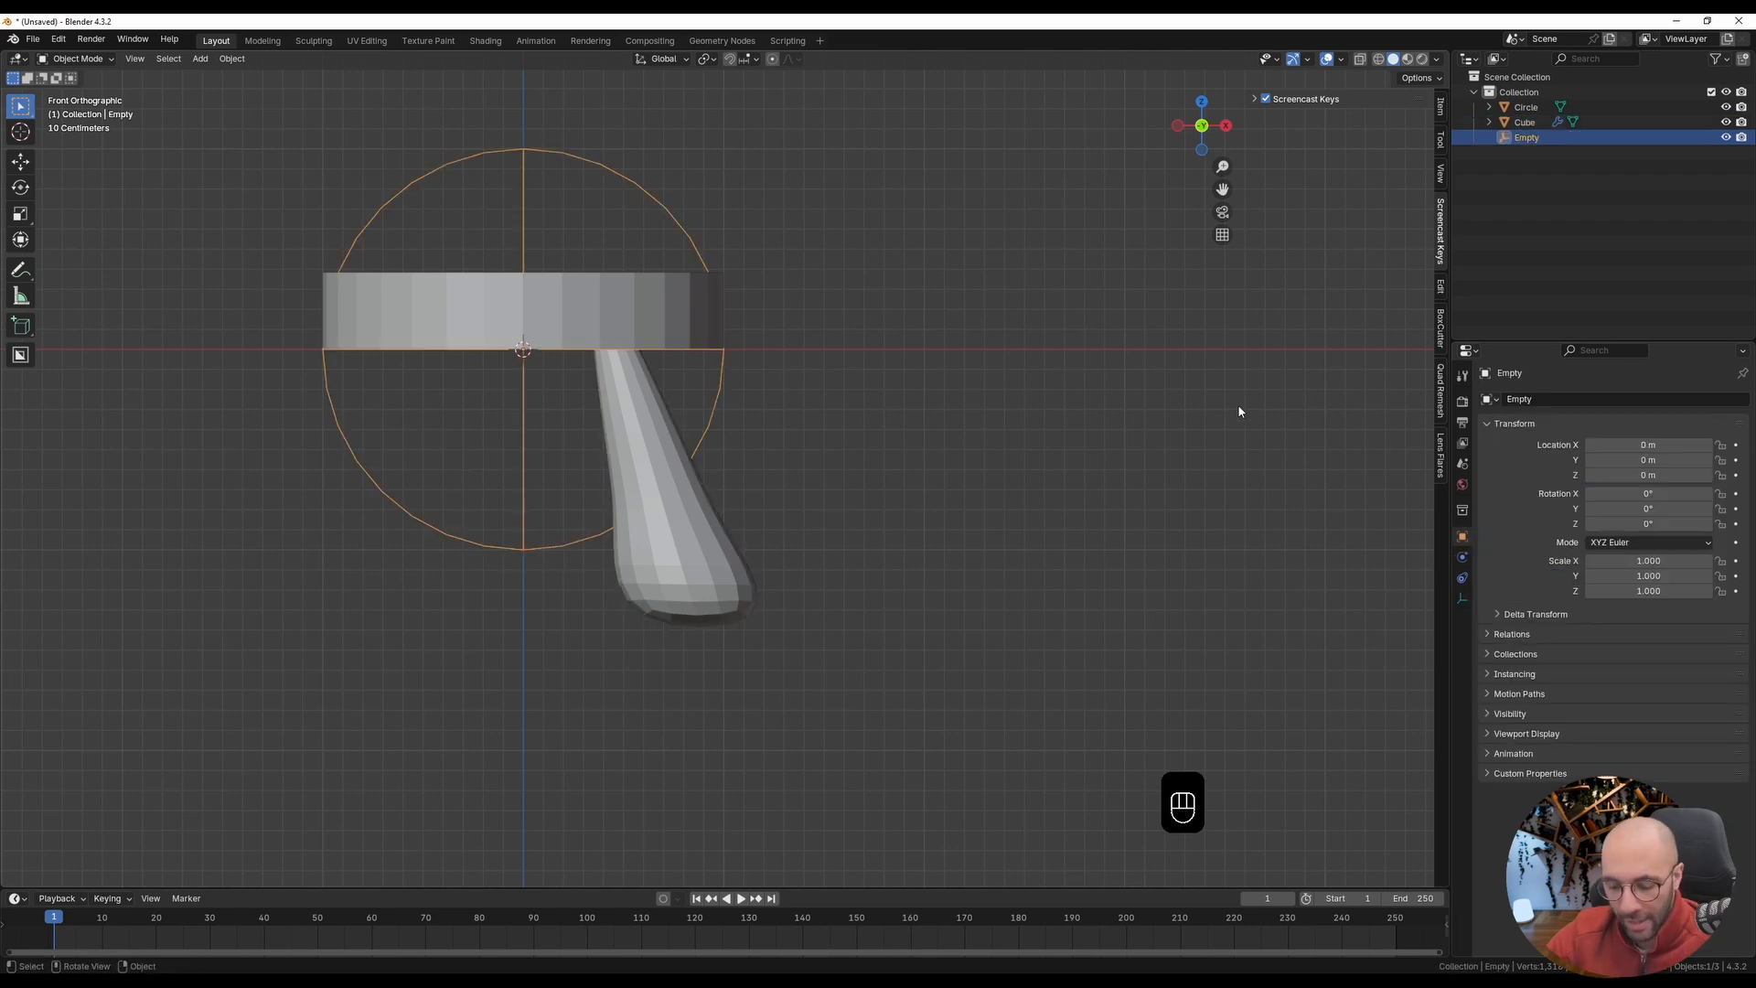
type("r")
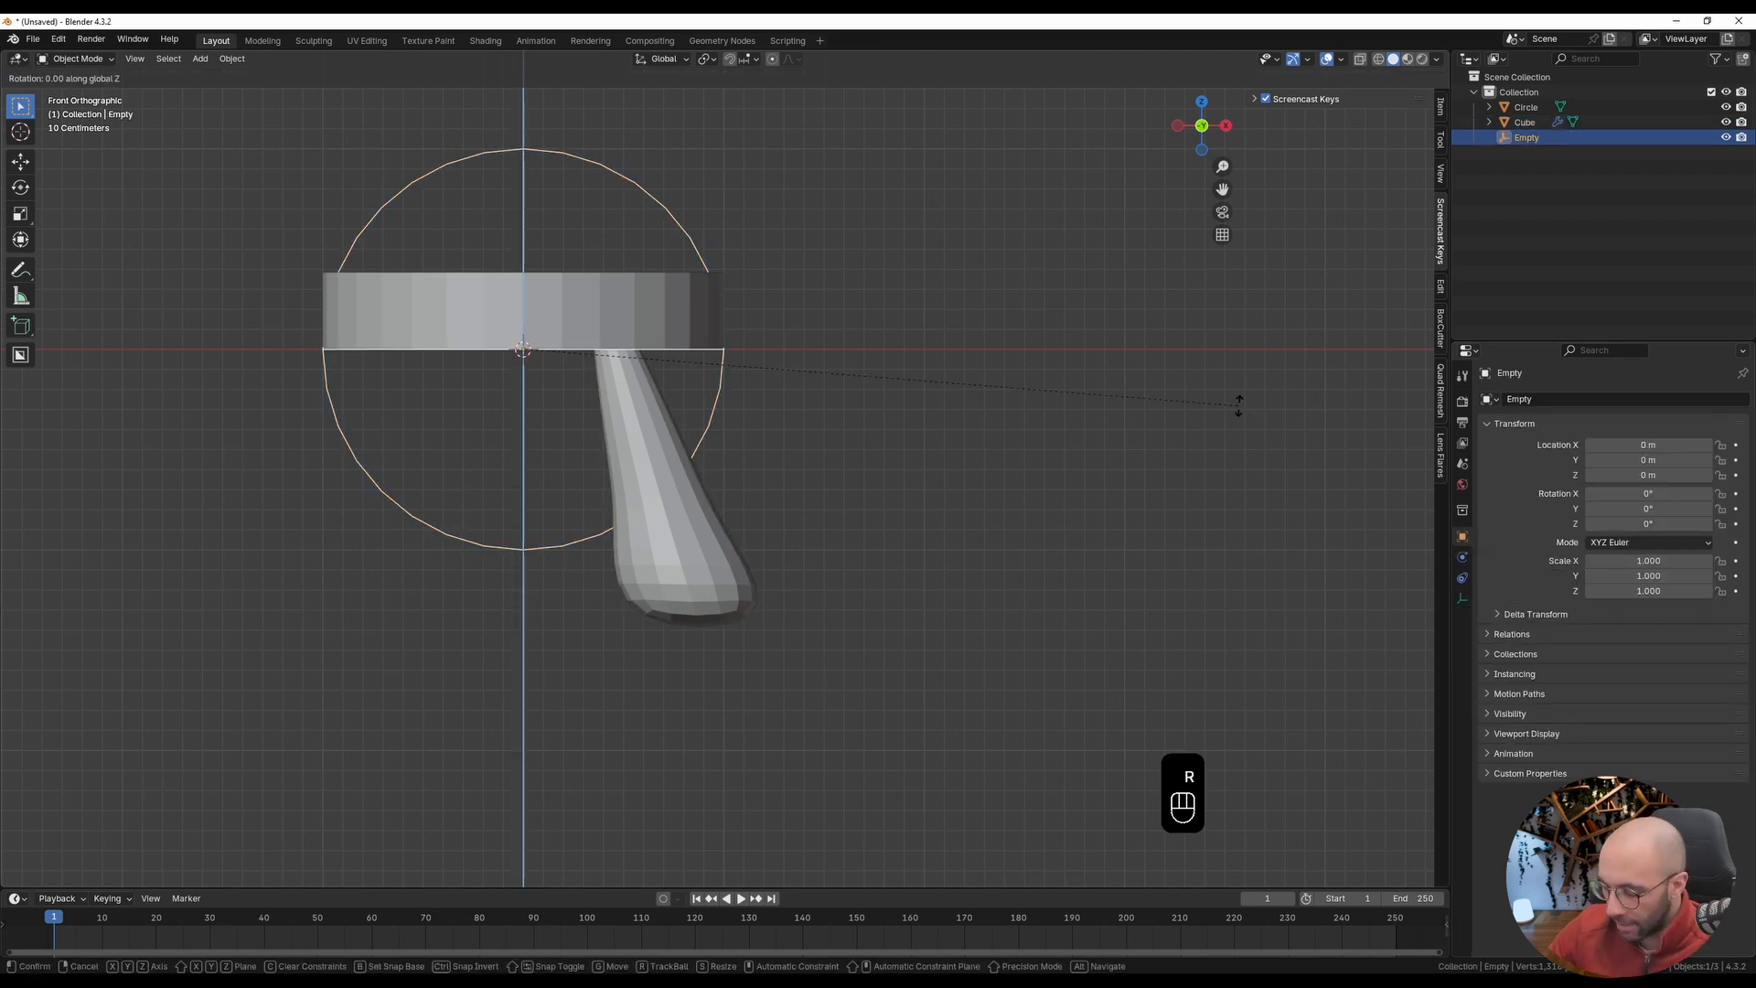
type("360")
left_click(1238, 405)
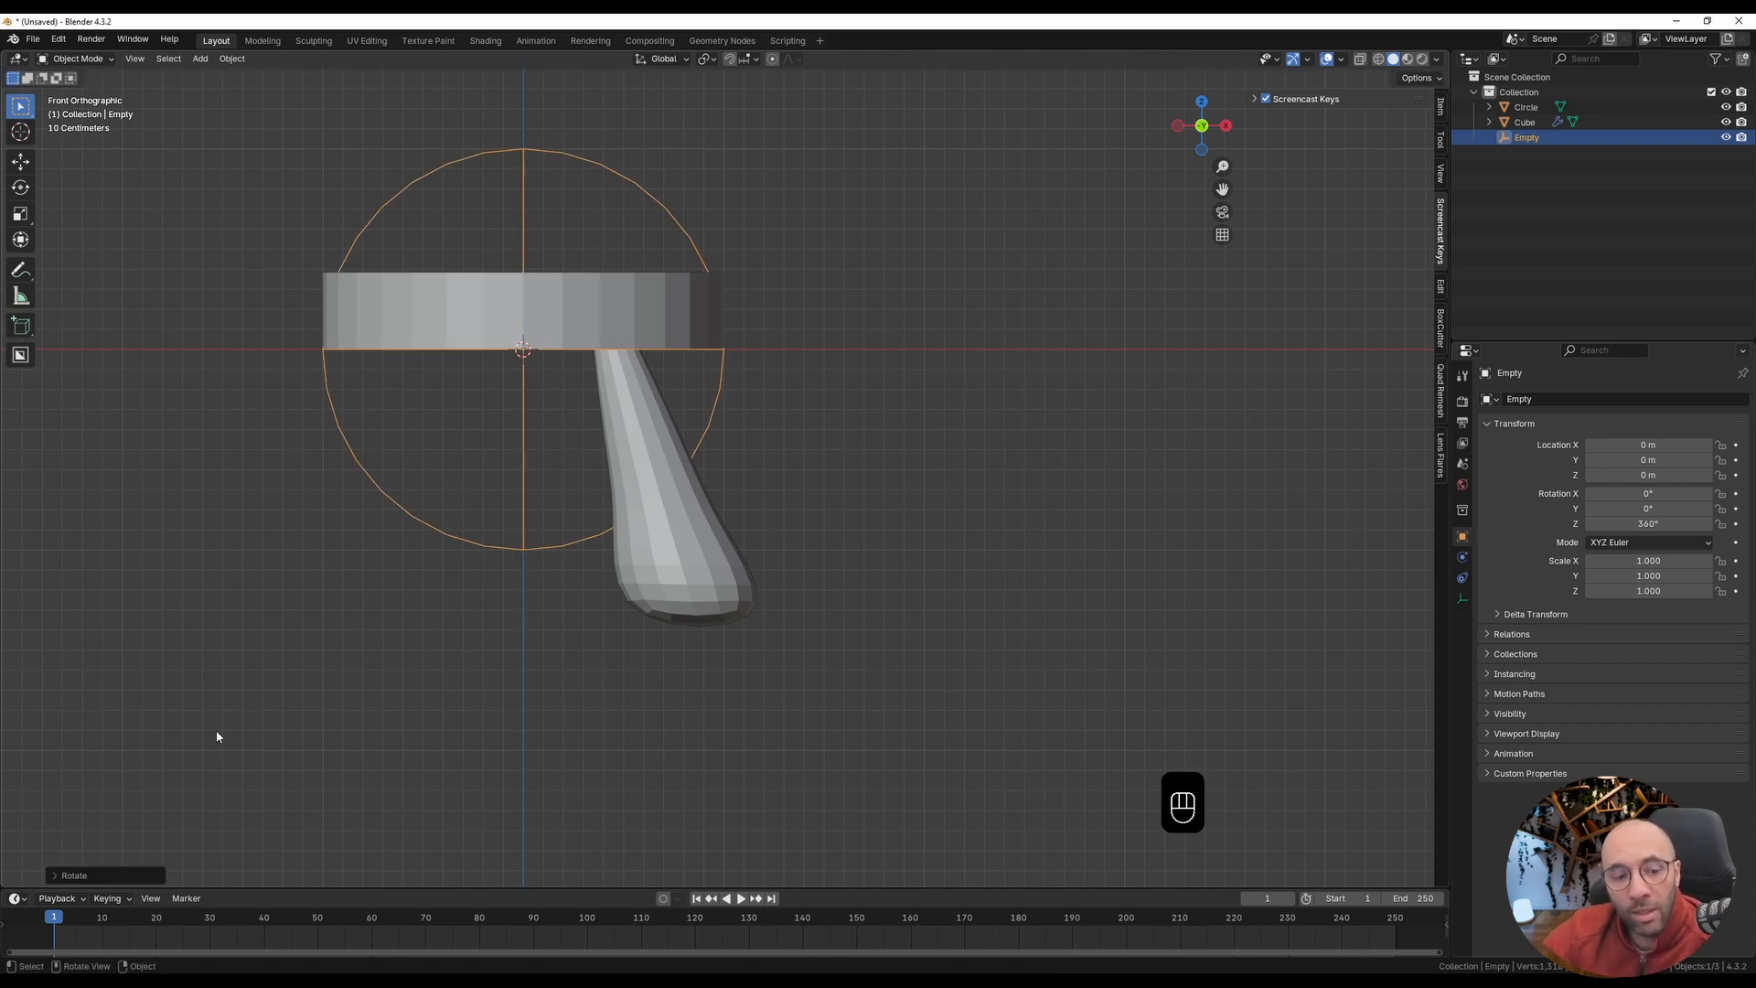
left_click(56, 877)
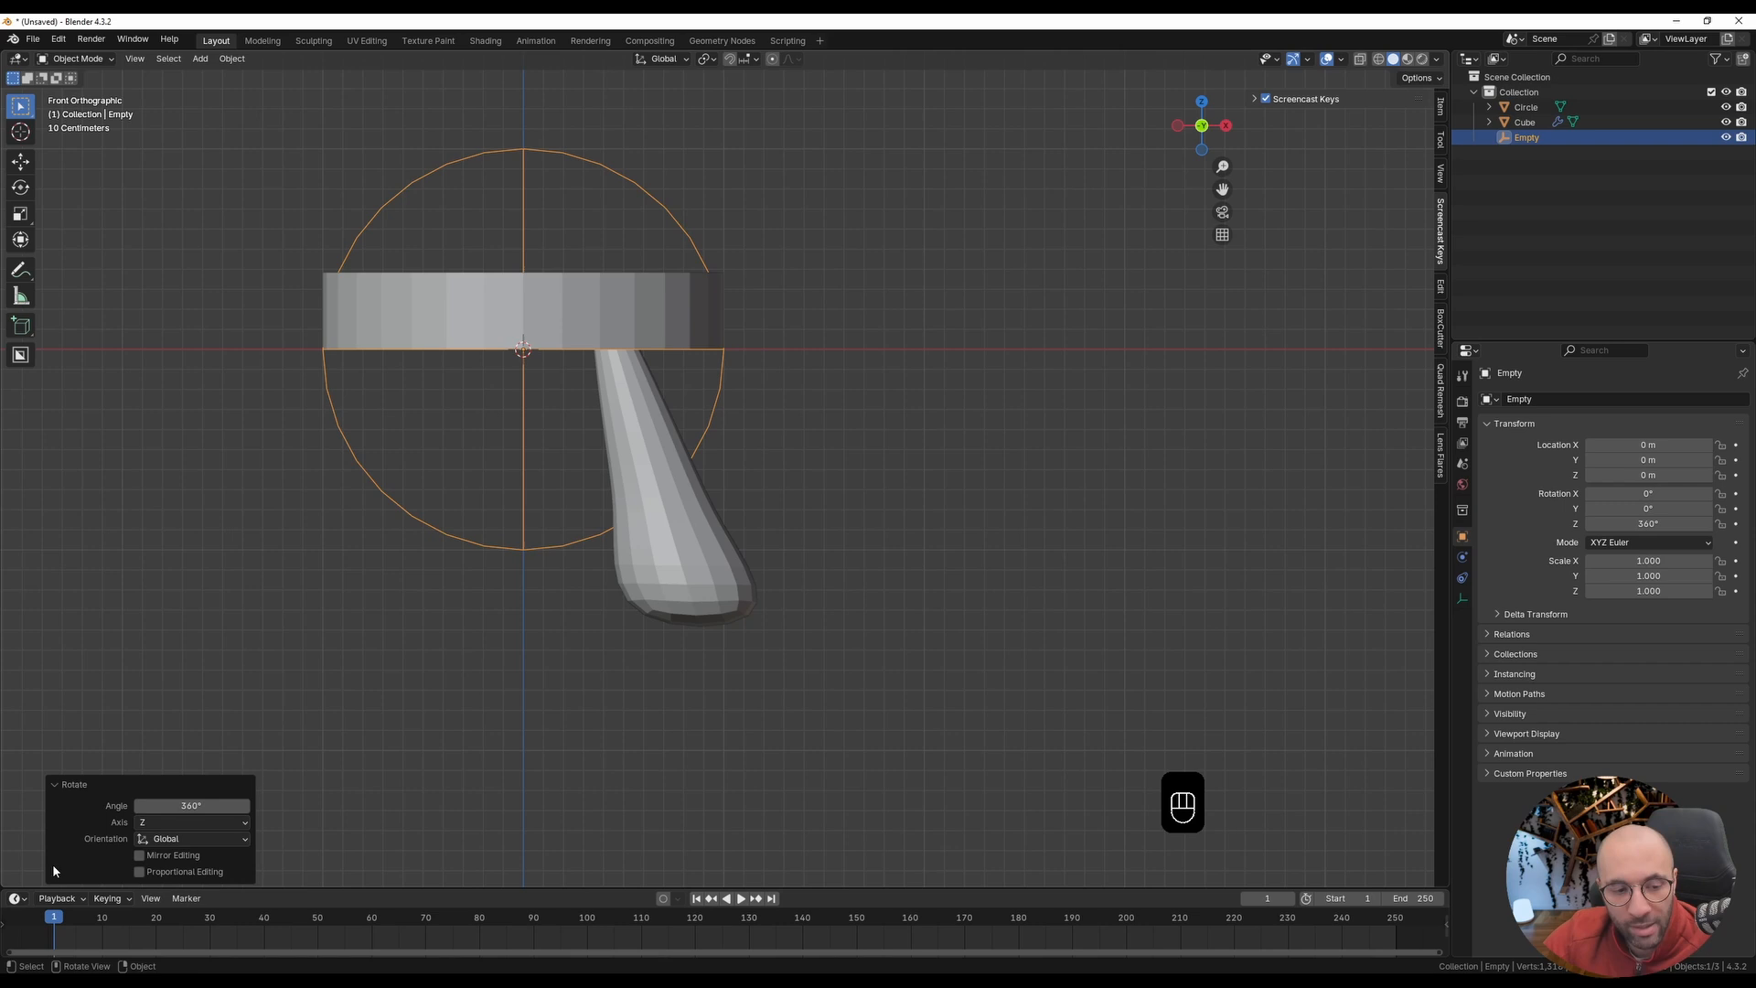
left_click(176, 807)
type("360/")
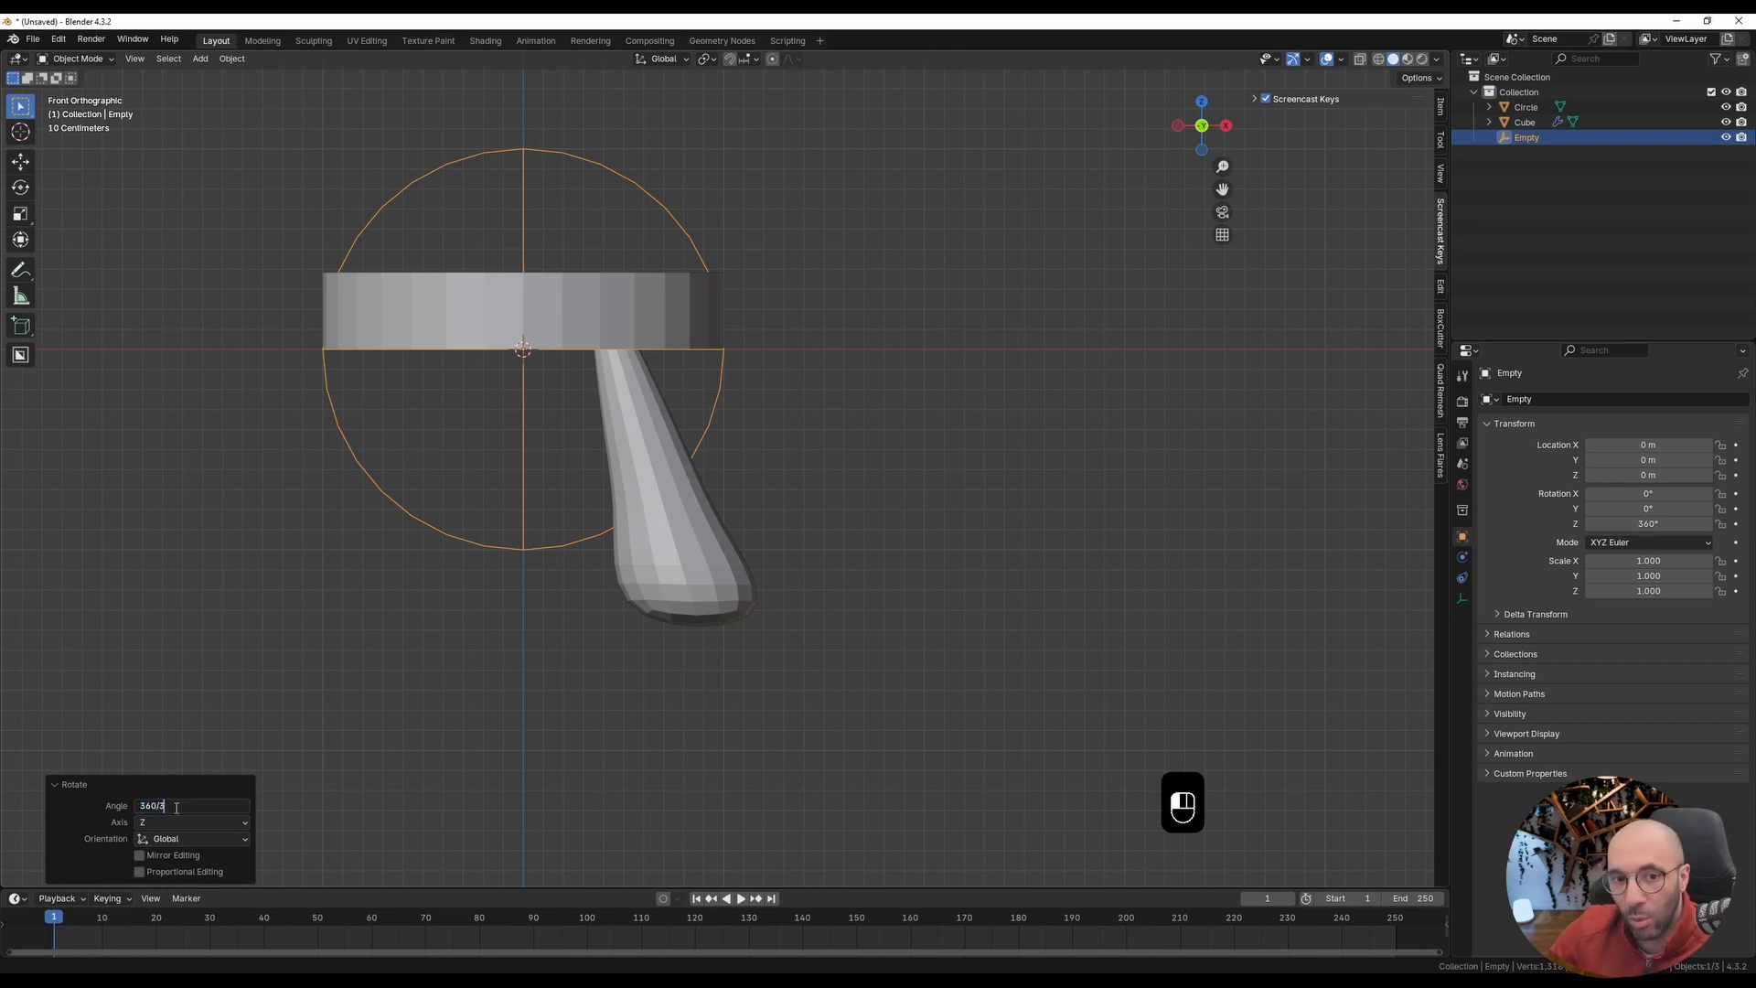
type("3")
key("Return")
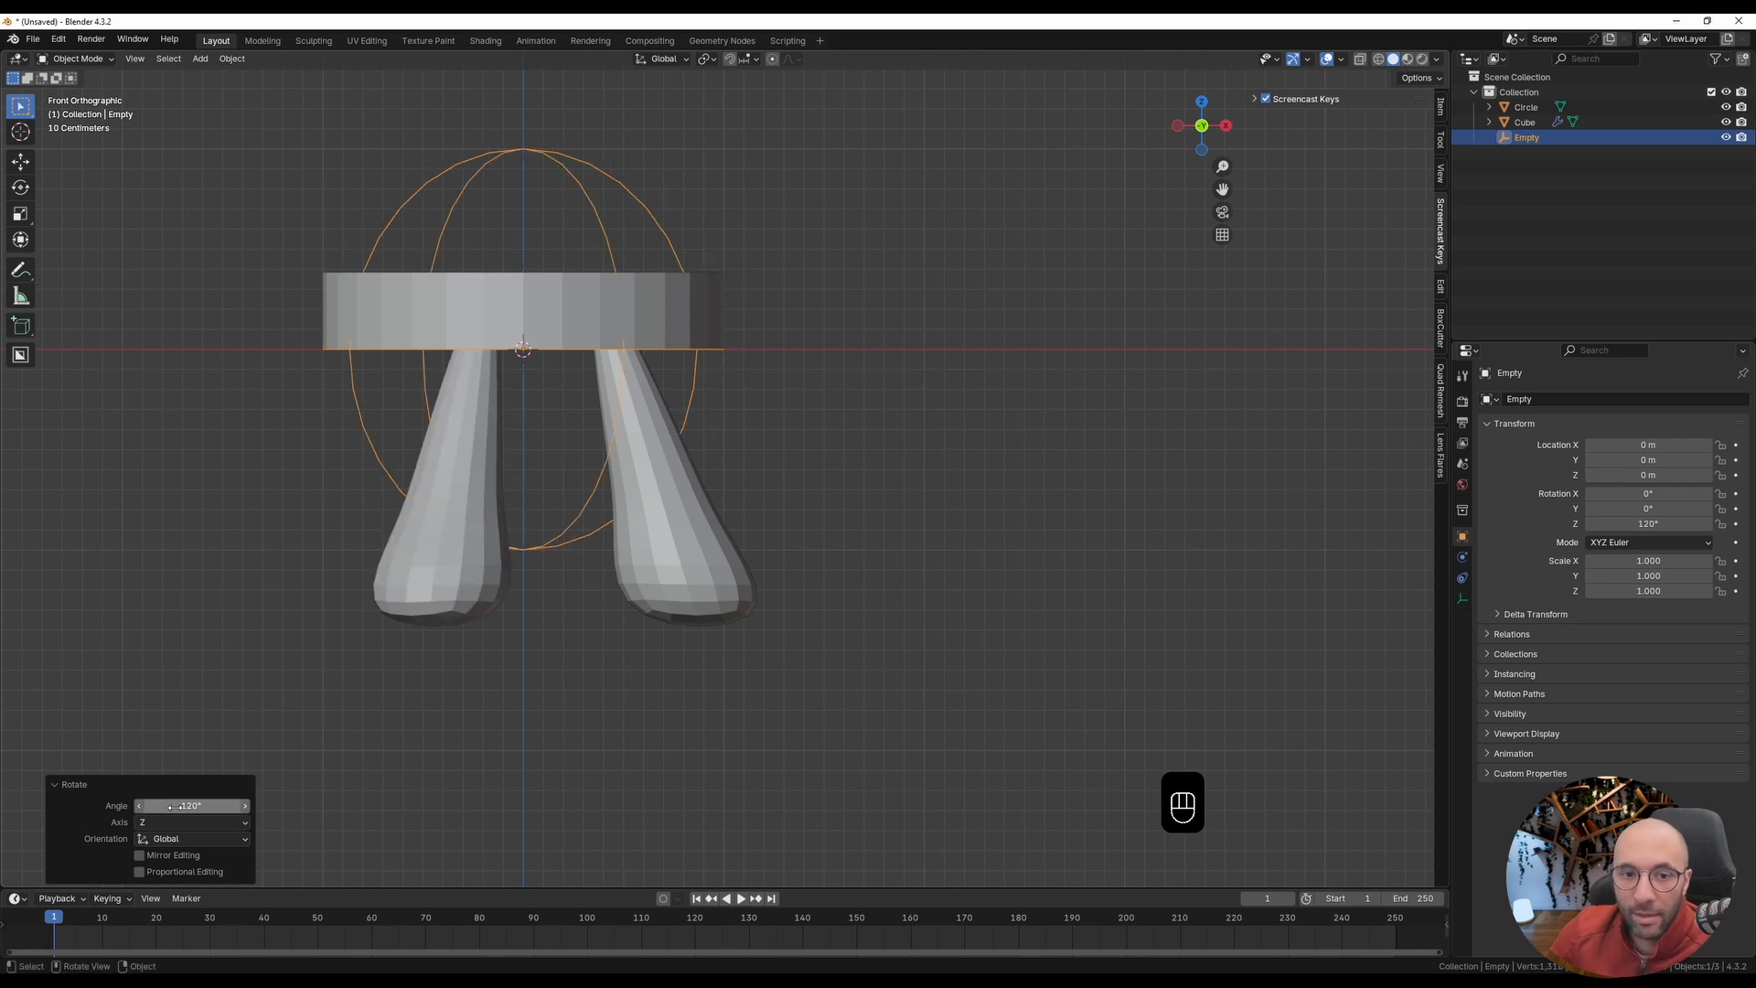
Step: In Edit Mode from the front view, move the whole leg mesh outward about 0.19 m along X, then return to Object Mode
middle_click_drag(458, 535, 569, 419)
key("KP_1")
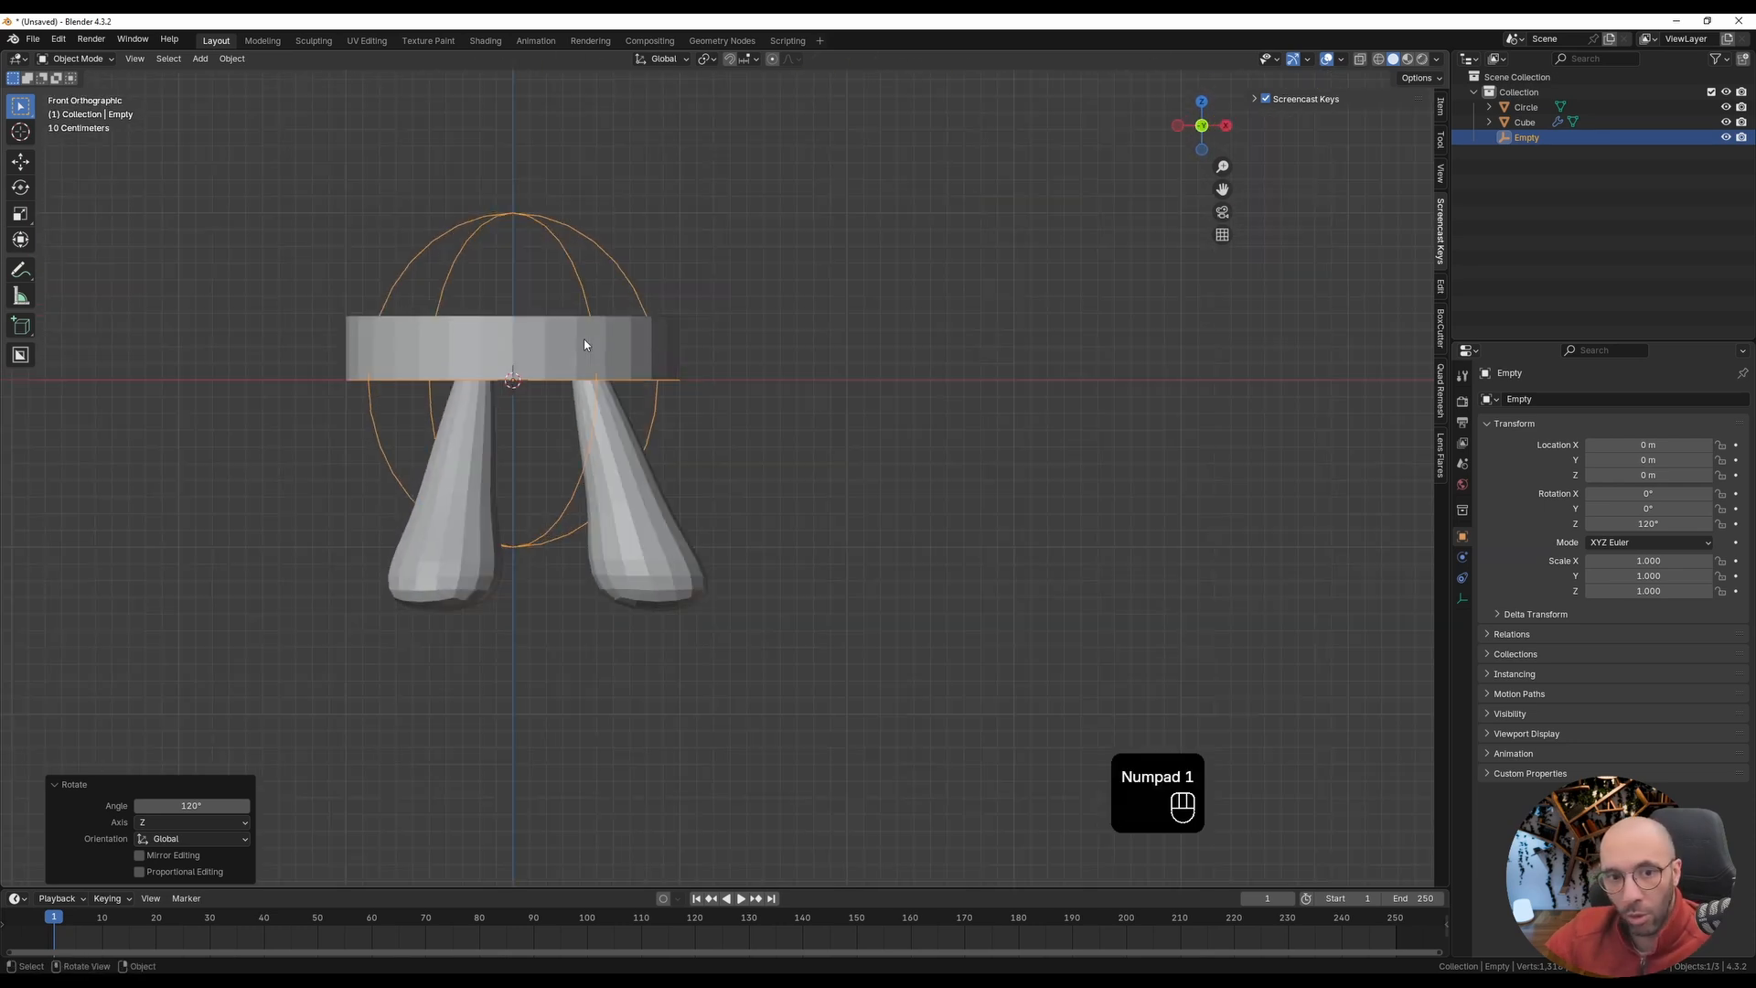
left_click(611, 429)
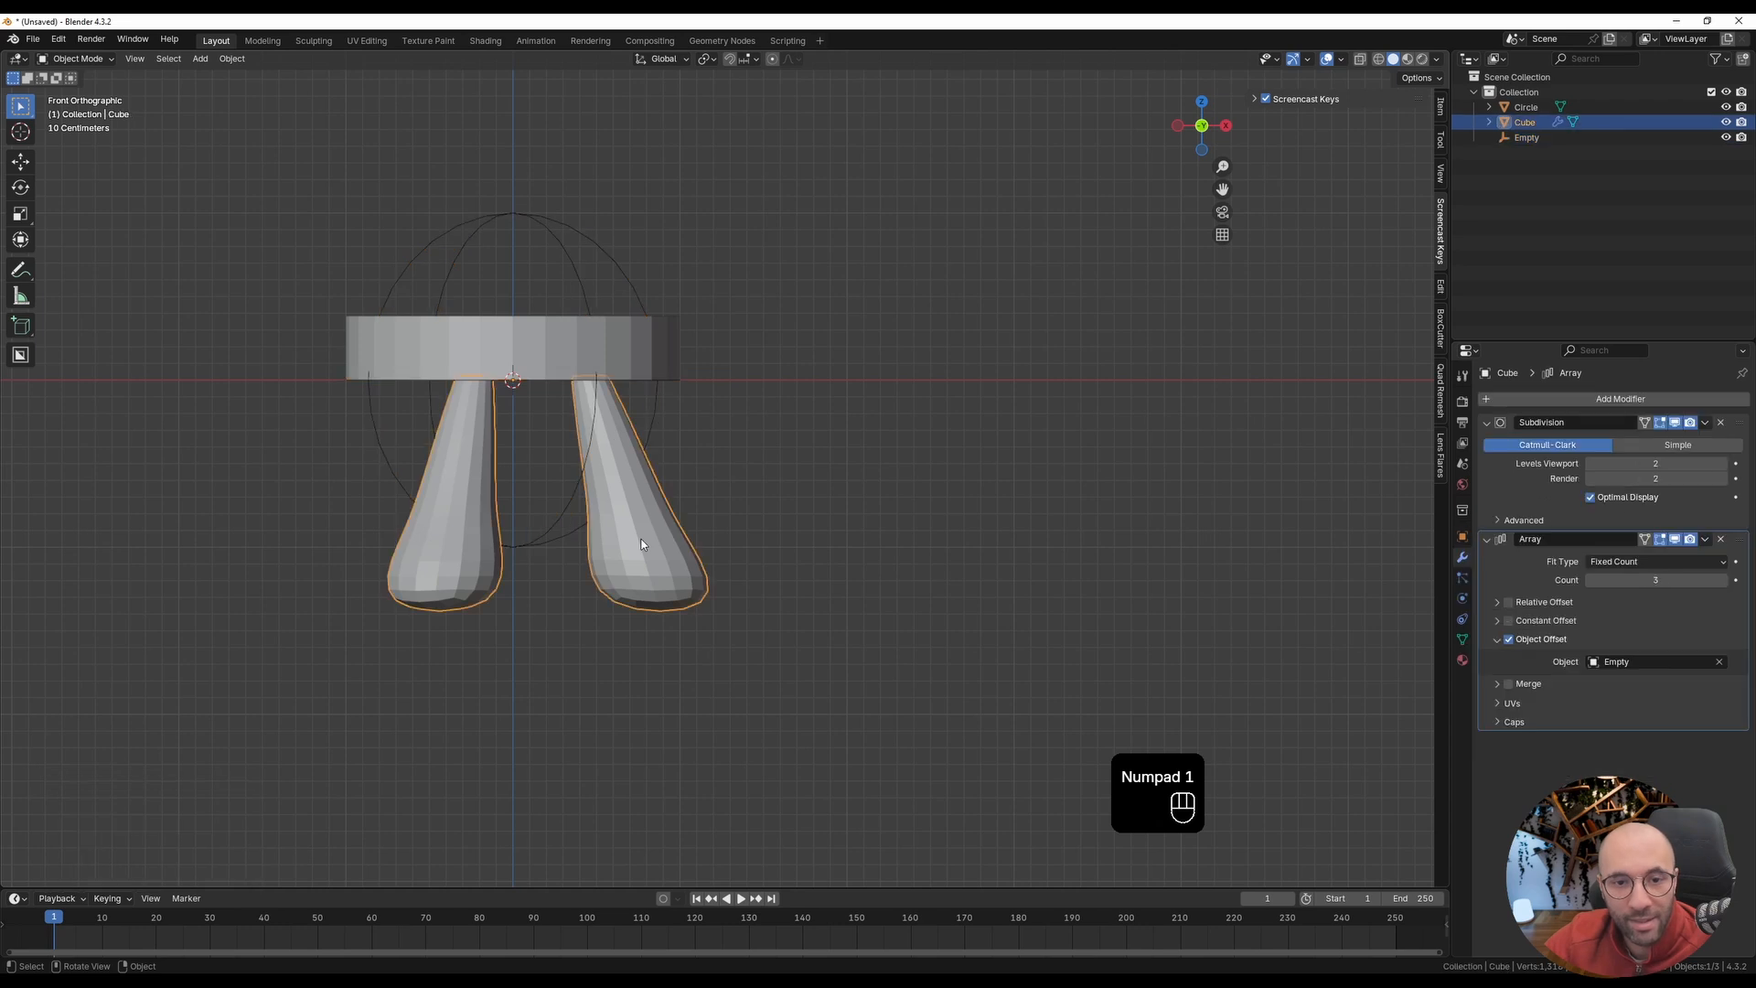
key("Tab")
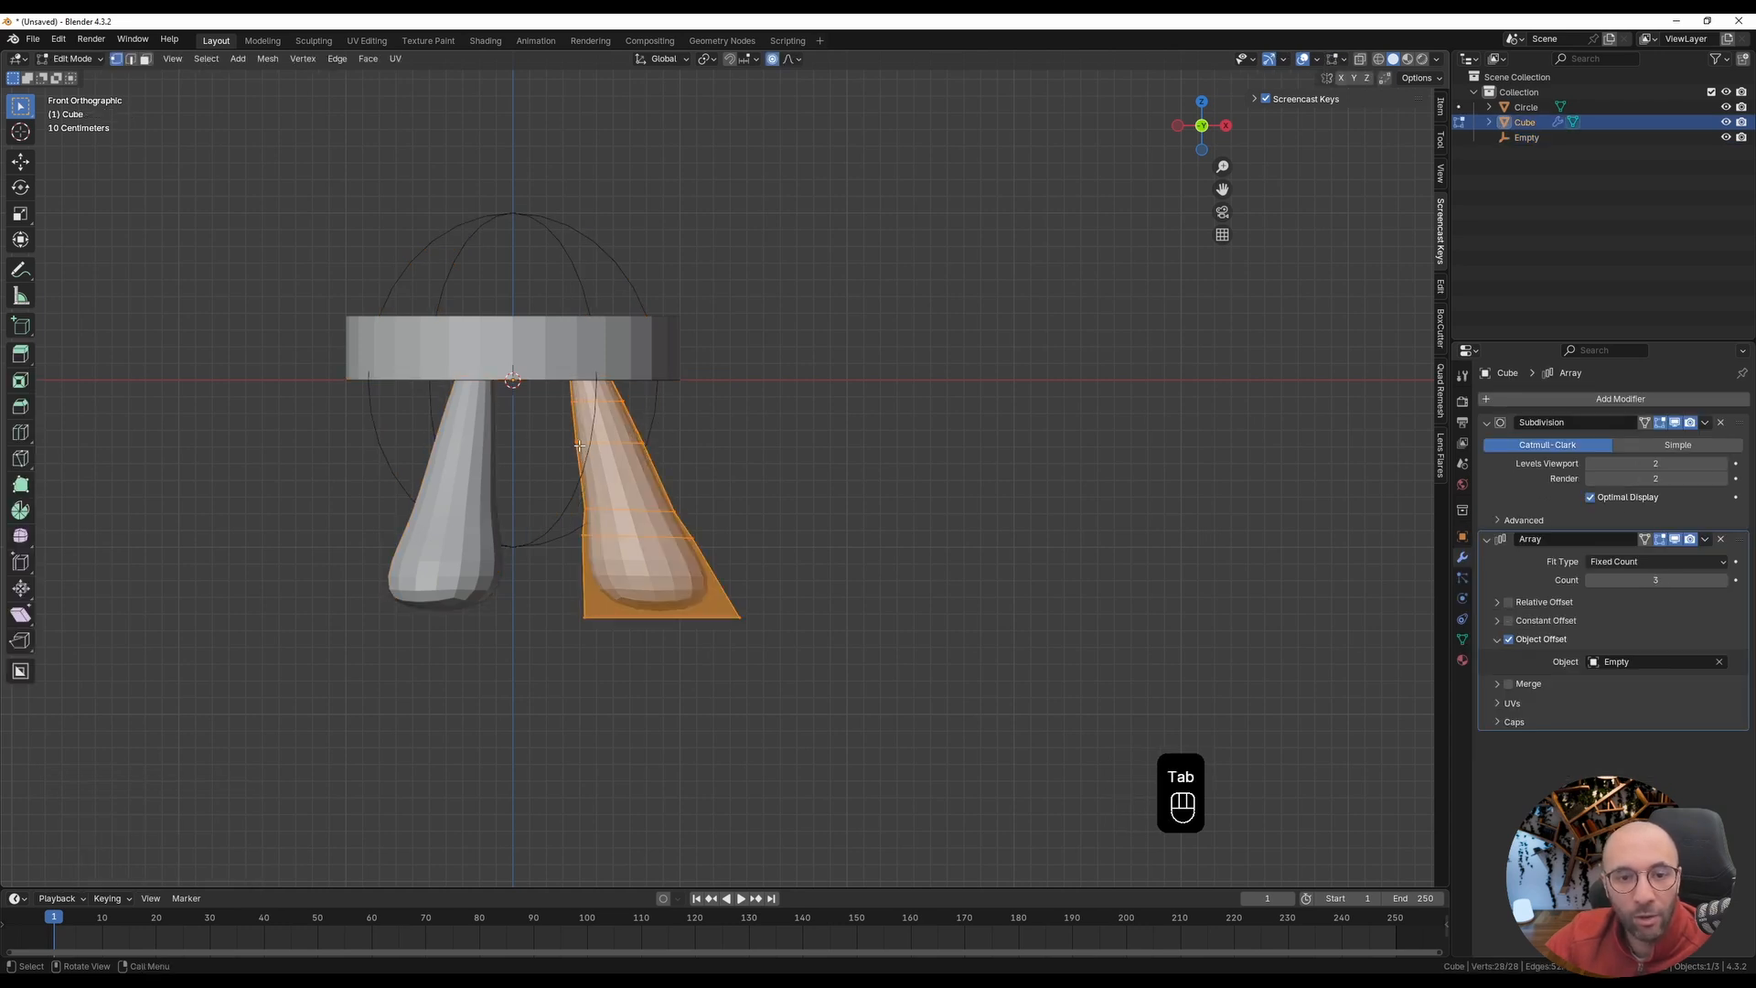
key("g")
key("x")
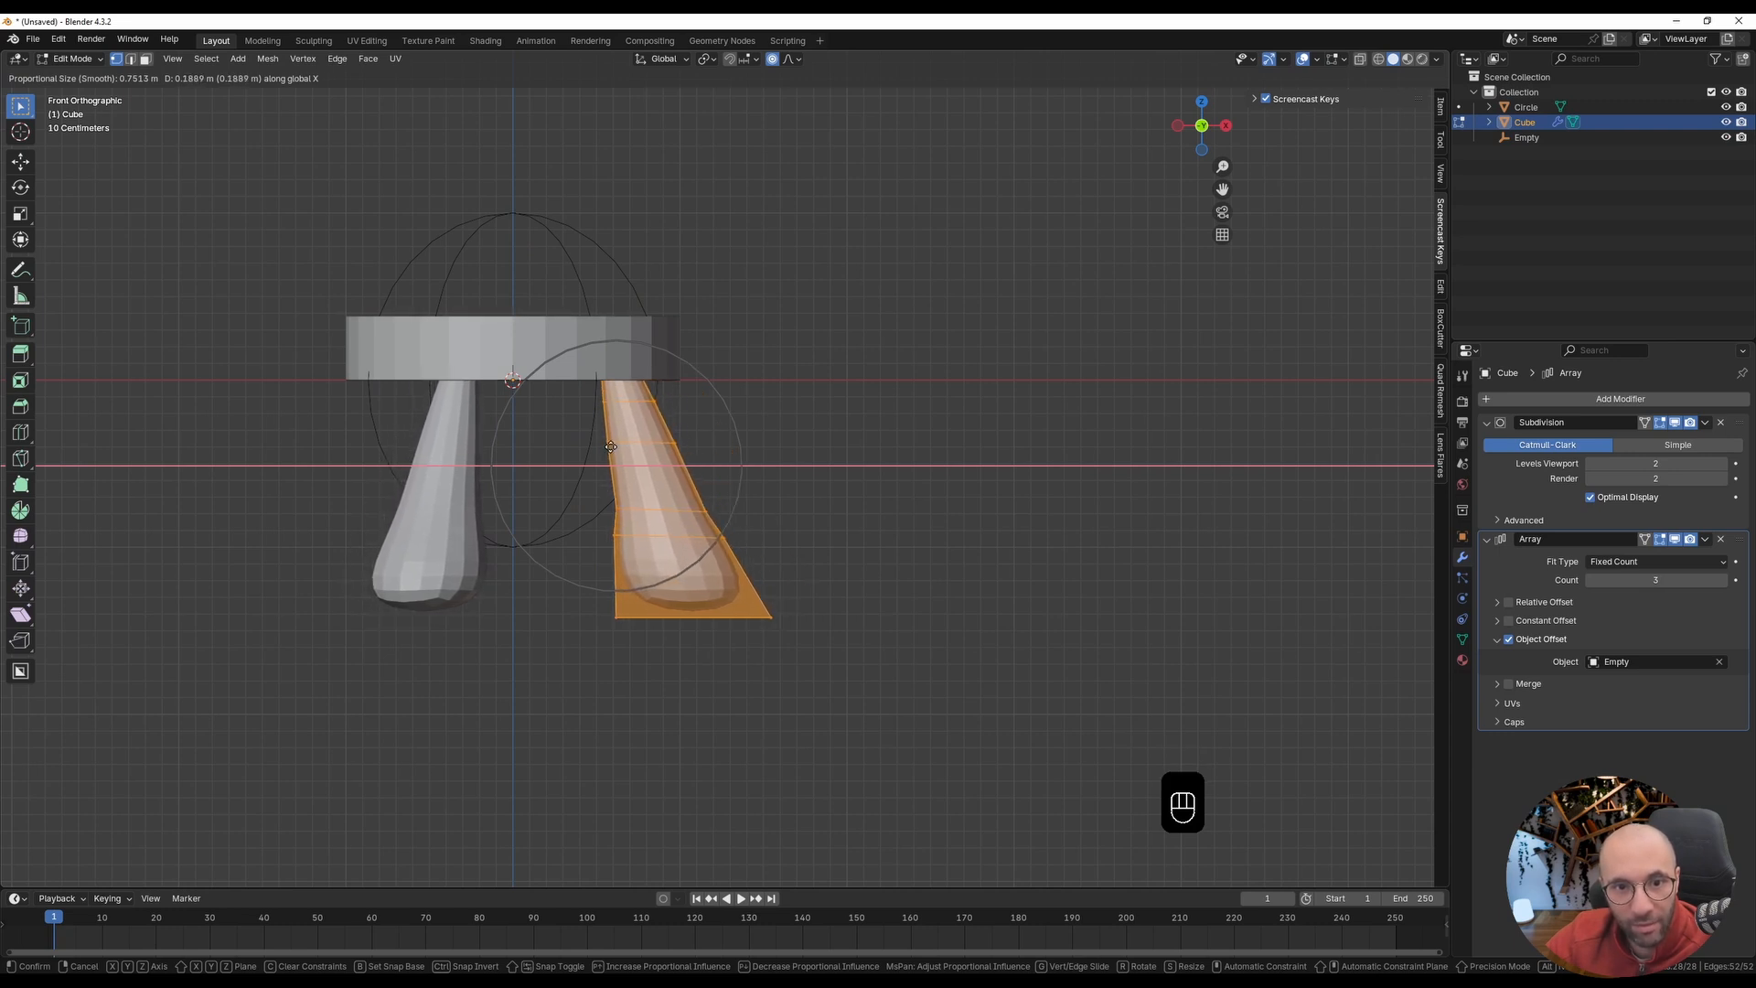
left_click(616, 447)
key("Tab")
Step: Add a Bevel modifier to the round seat
middle_click_drag(66, 452, 797, 552)
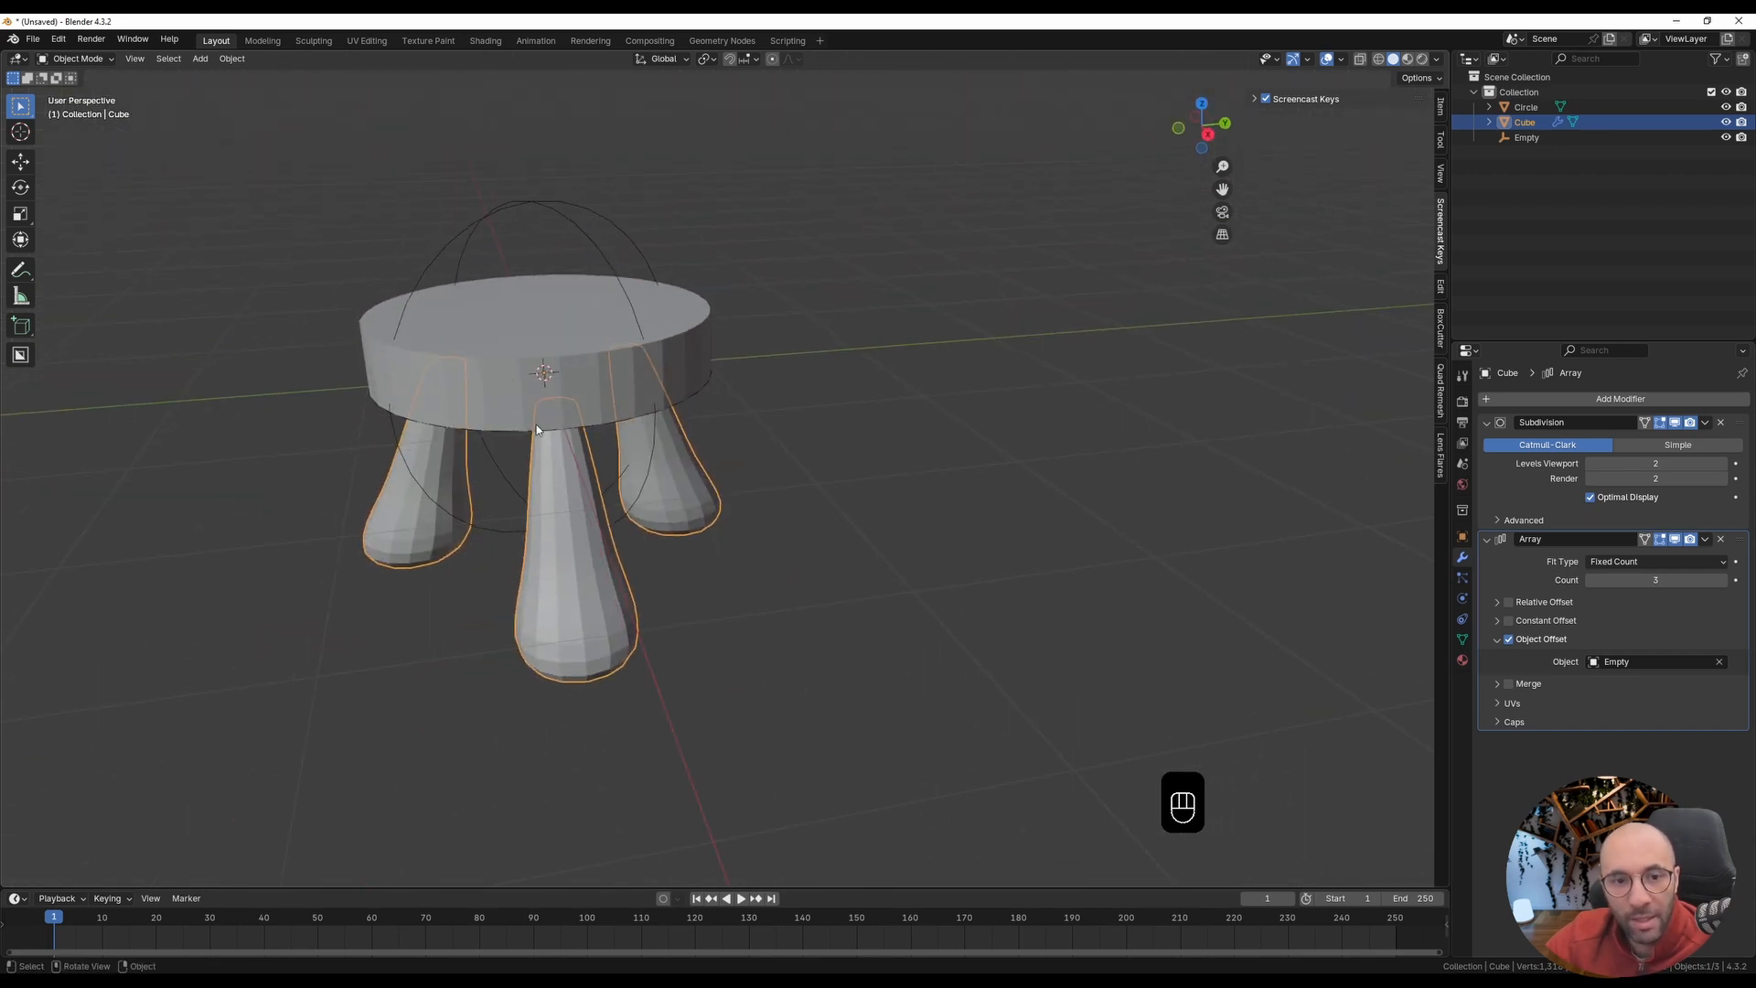
left_click(514, 408)
middle_click_drag(437, 419, 578, 462, "shift")
middle_click_drag(578, 462, 957, 437)
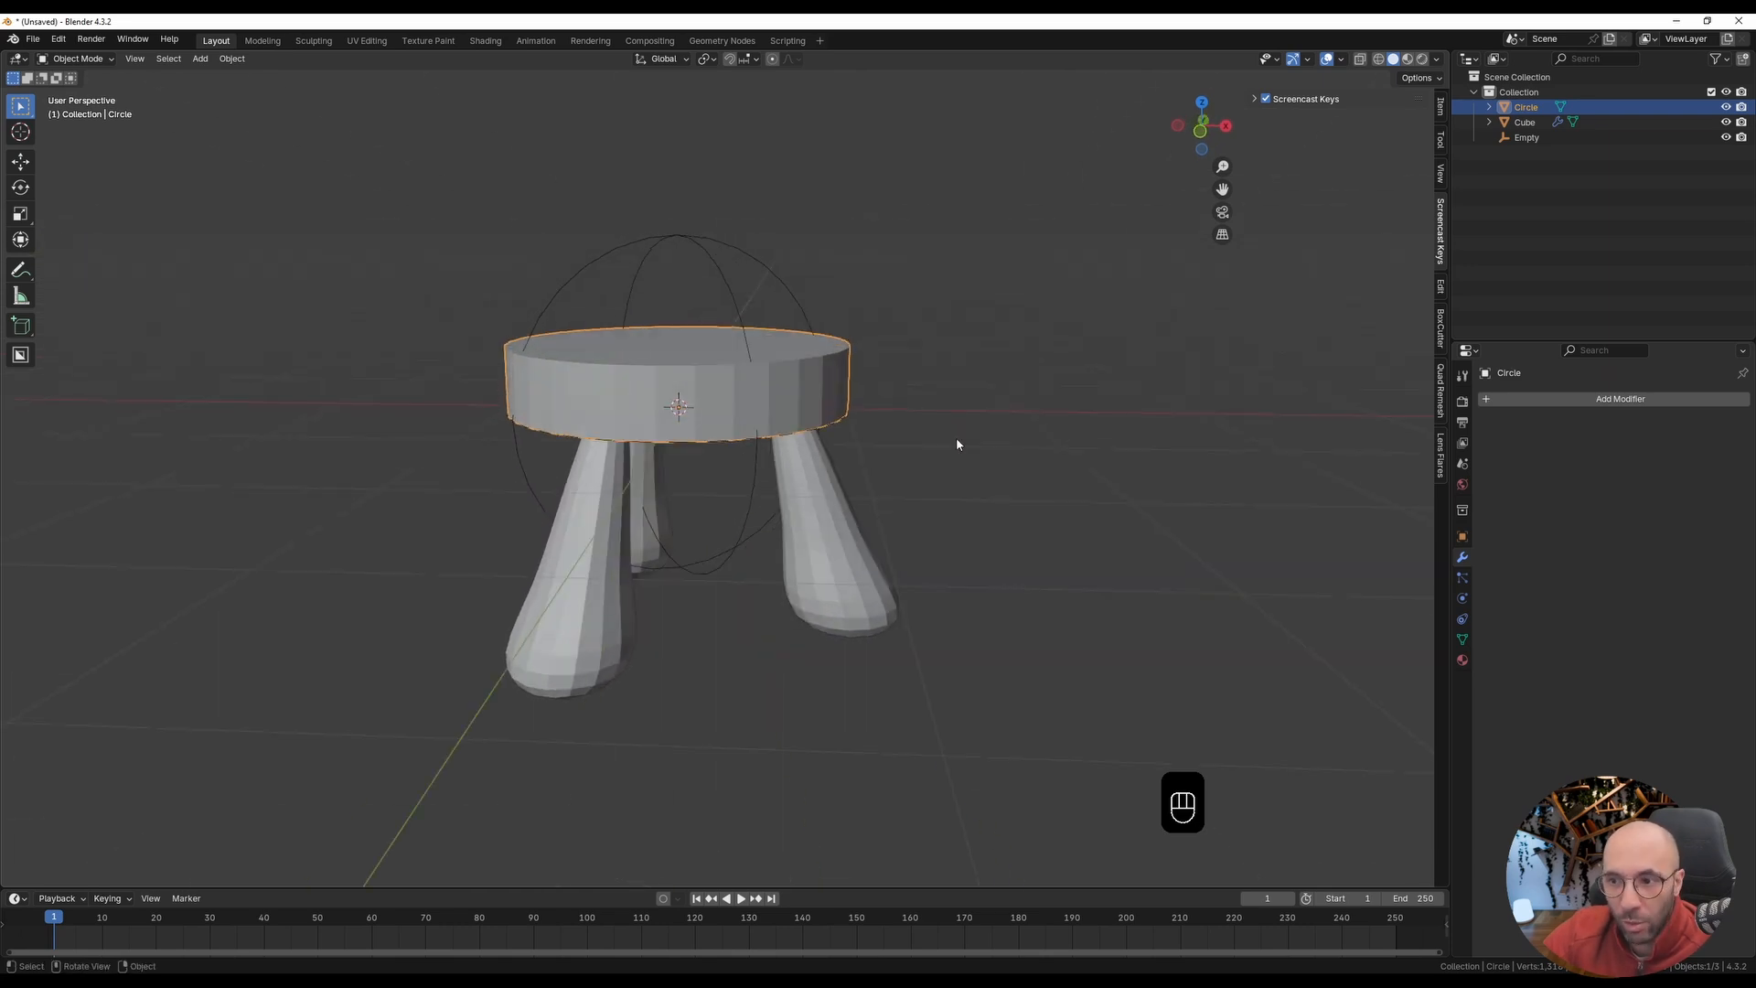
left_click(1629, 403)
type("bevel")
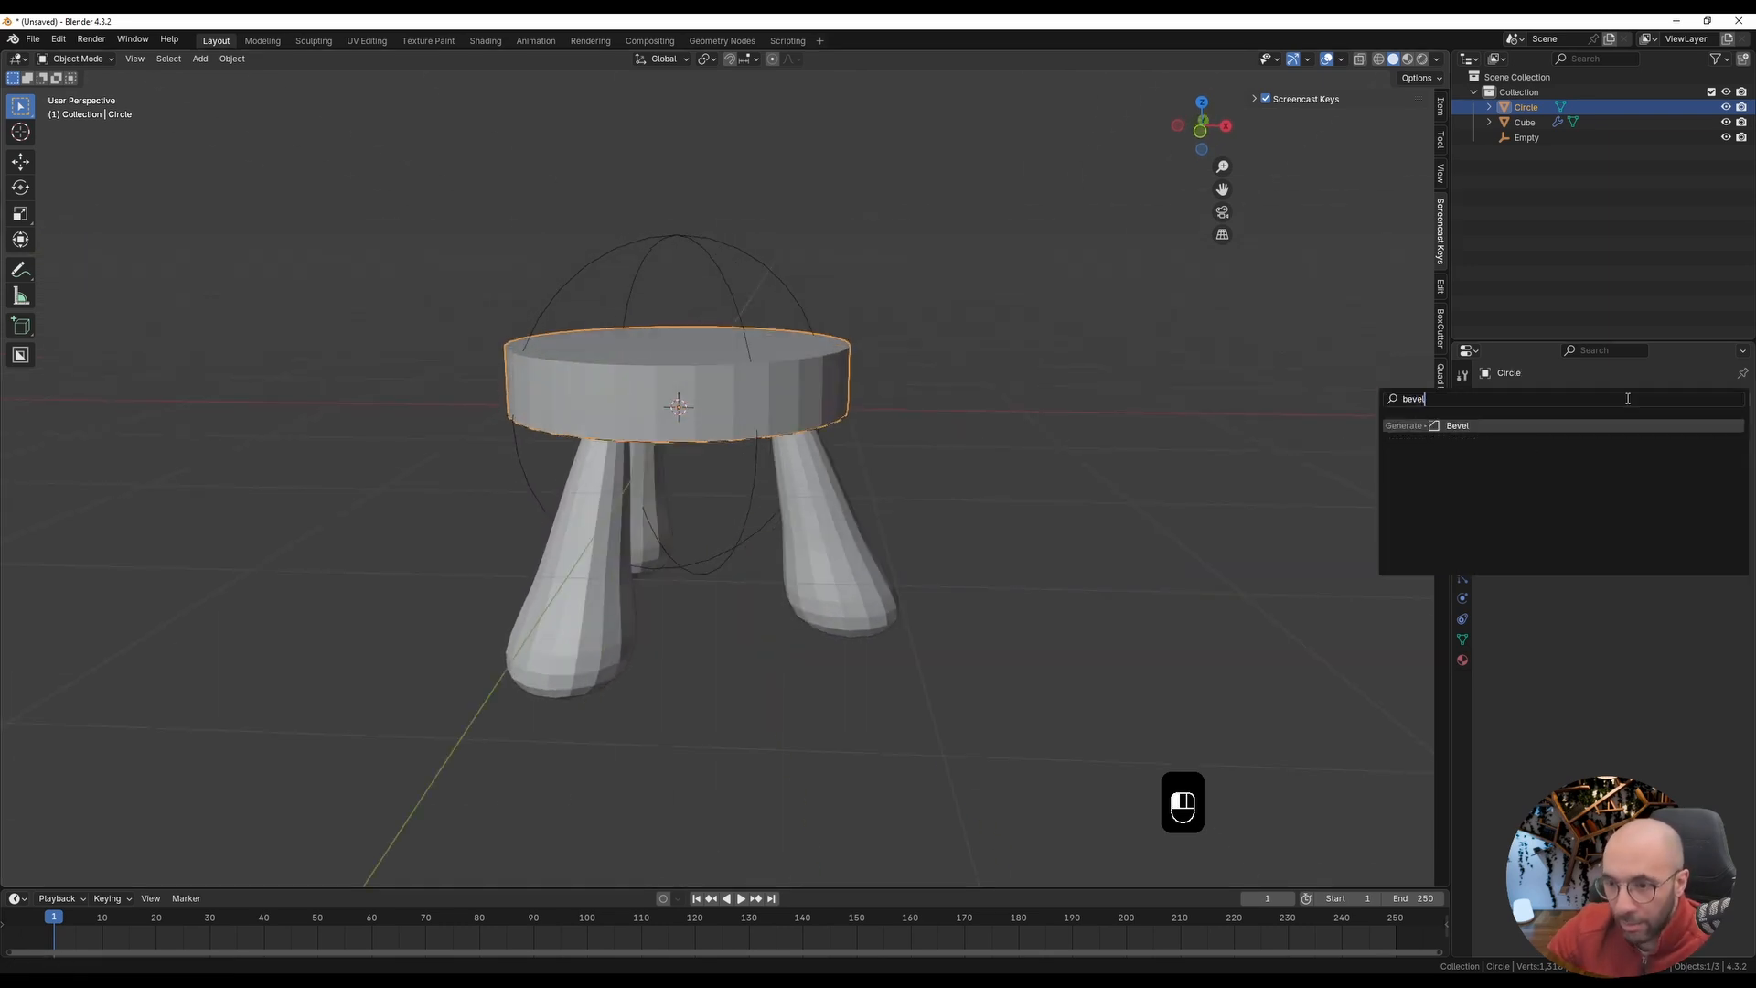
key("Return")
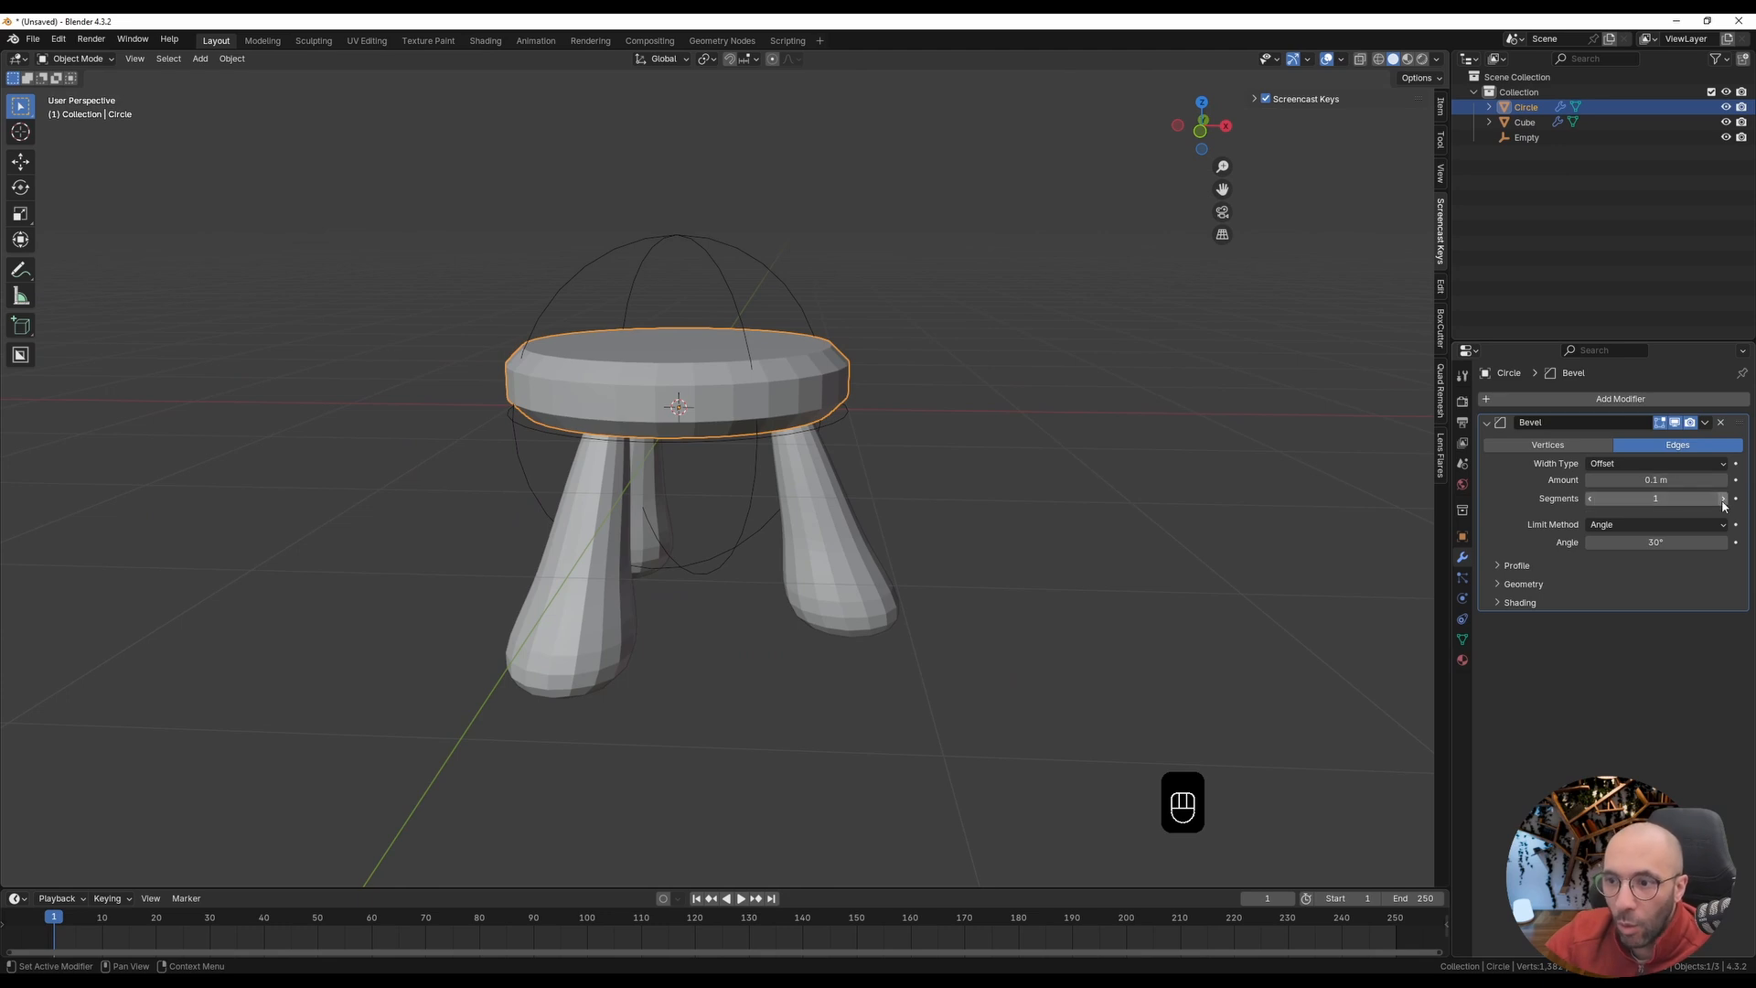
Step: Set the seat's Bevel modifier to 3 segments with an amount of 0.64 m
left_click(1723, 500)
left_click(1723, 499)
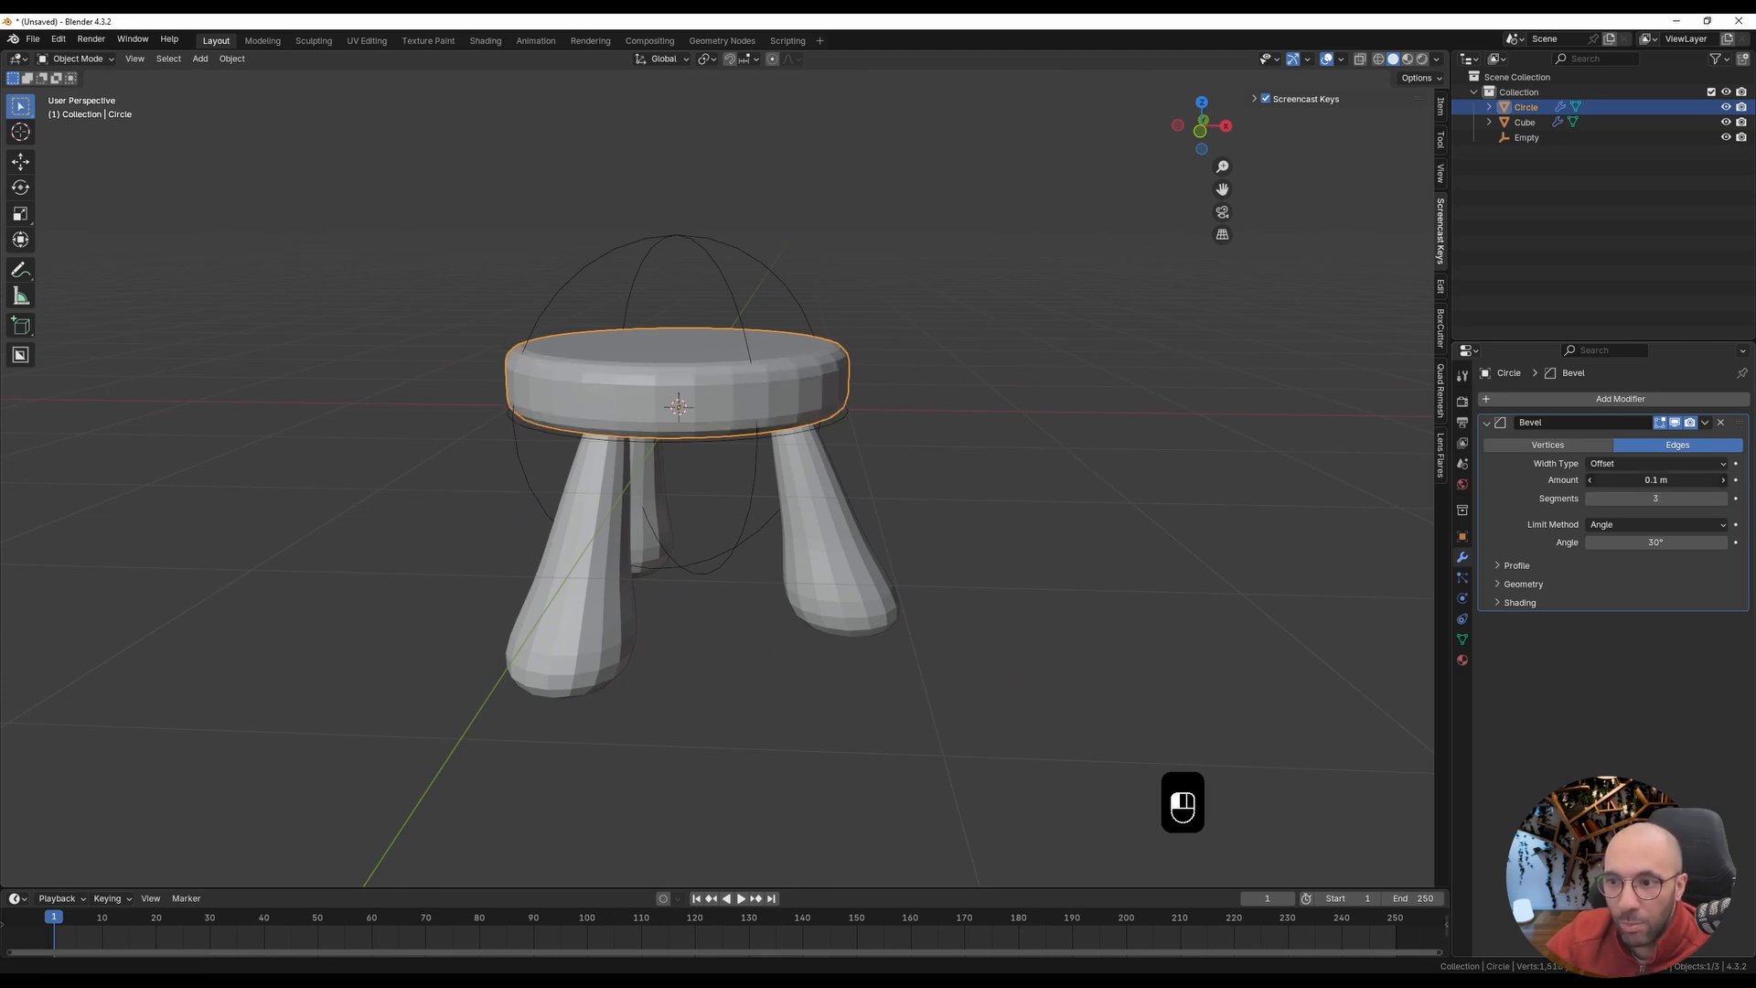
left_click_drag(1655, 480, 1711, 481)
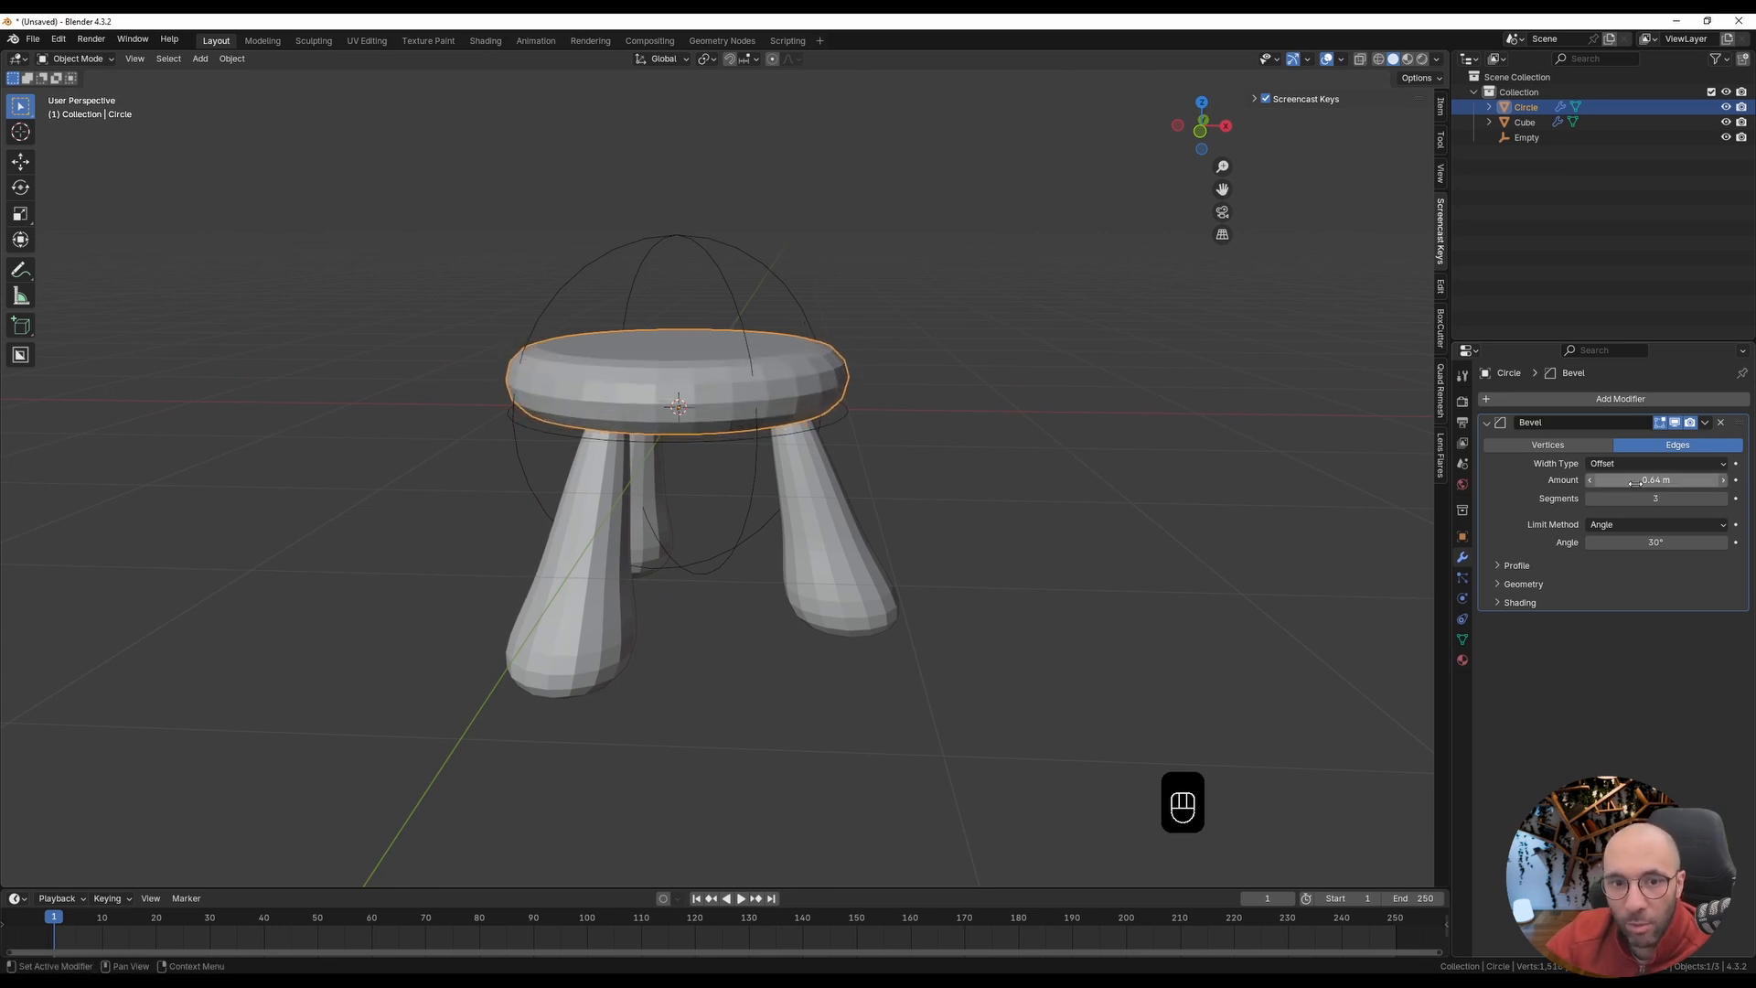
Step: Apply Shade Smooth to the round seat and check the shading around its rim
right_click(604, 390)
left_click(604, 387)
scroll(628, 397, "up", 3)
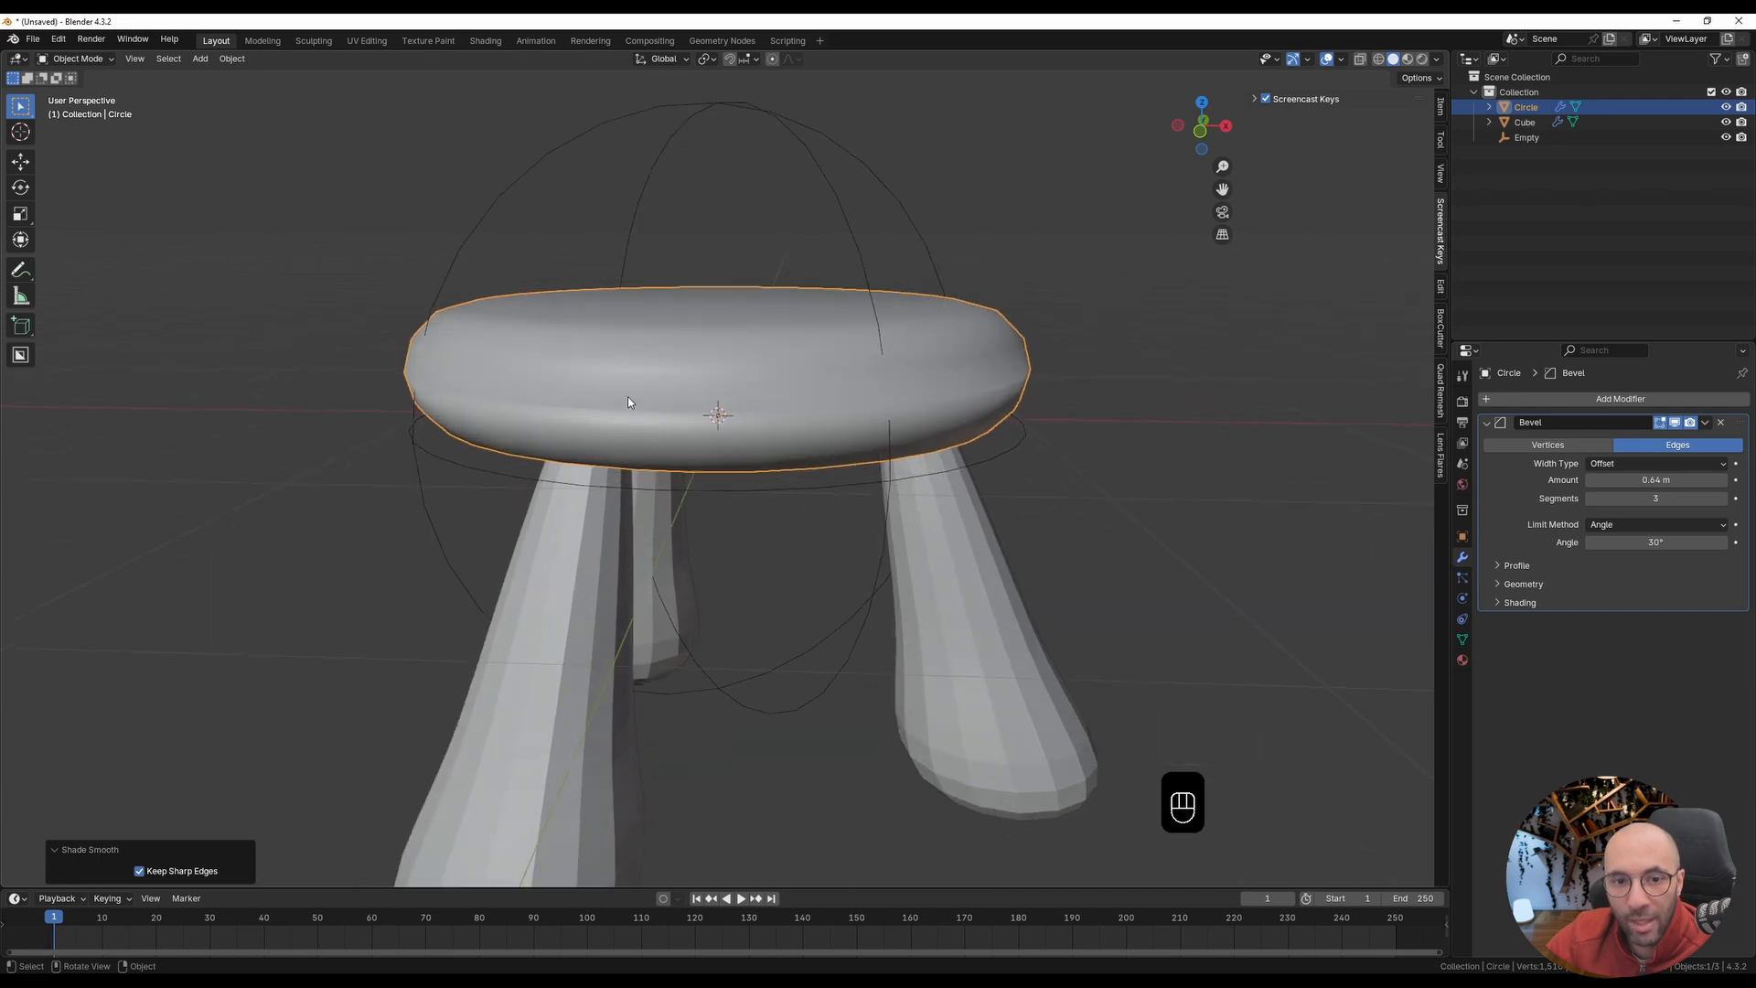
middle_click_drag(627, 397, 603, 389)
mouse_move(470, 388)
middle_mouse_down()
mouse_move(625, 386)
mouse_move(501, 375)
middle_mouse_up()
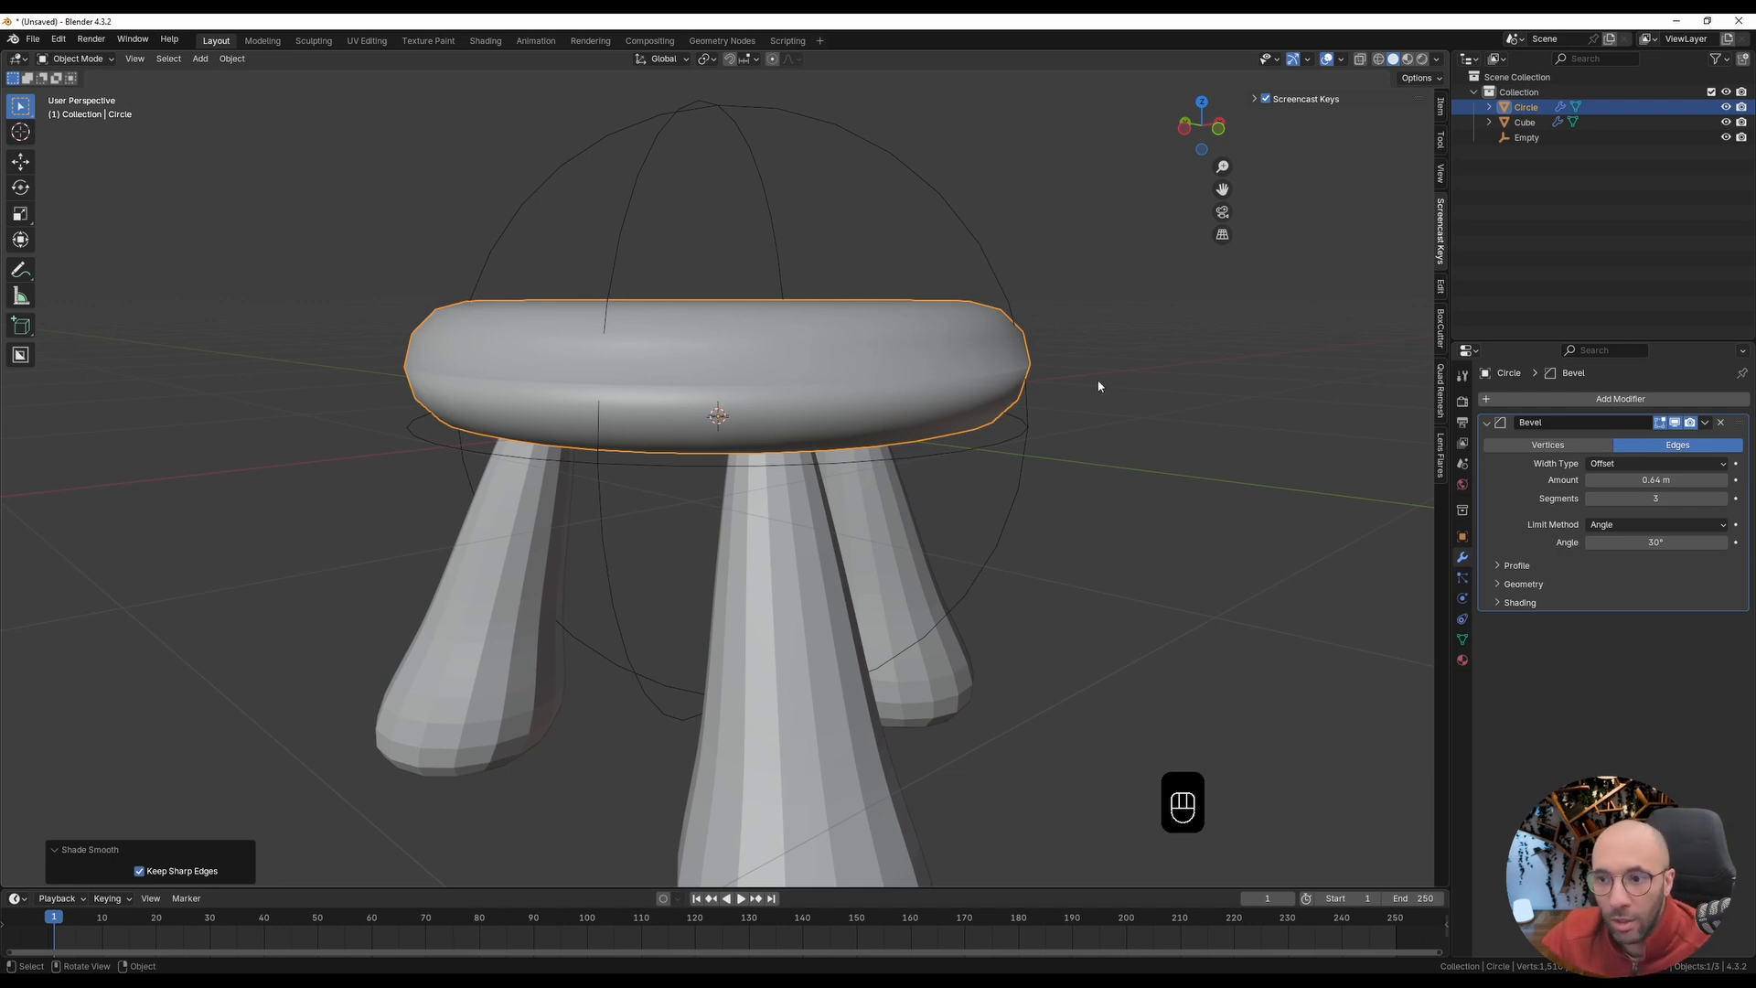
Step: Add a Weld modifier to the seat after the Bevel modifier
left_click(1543, 400)
type("weld")
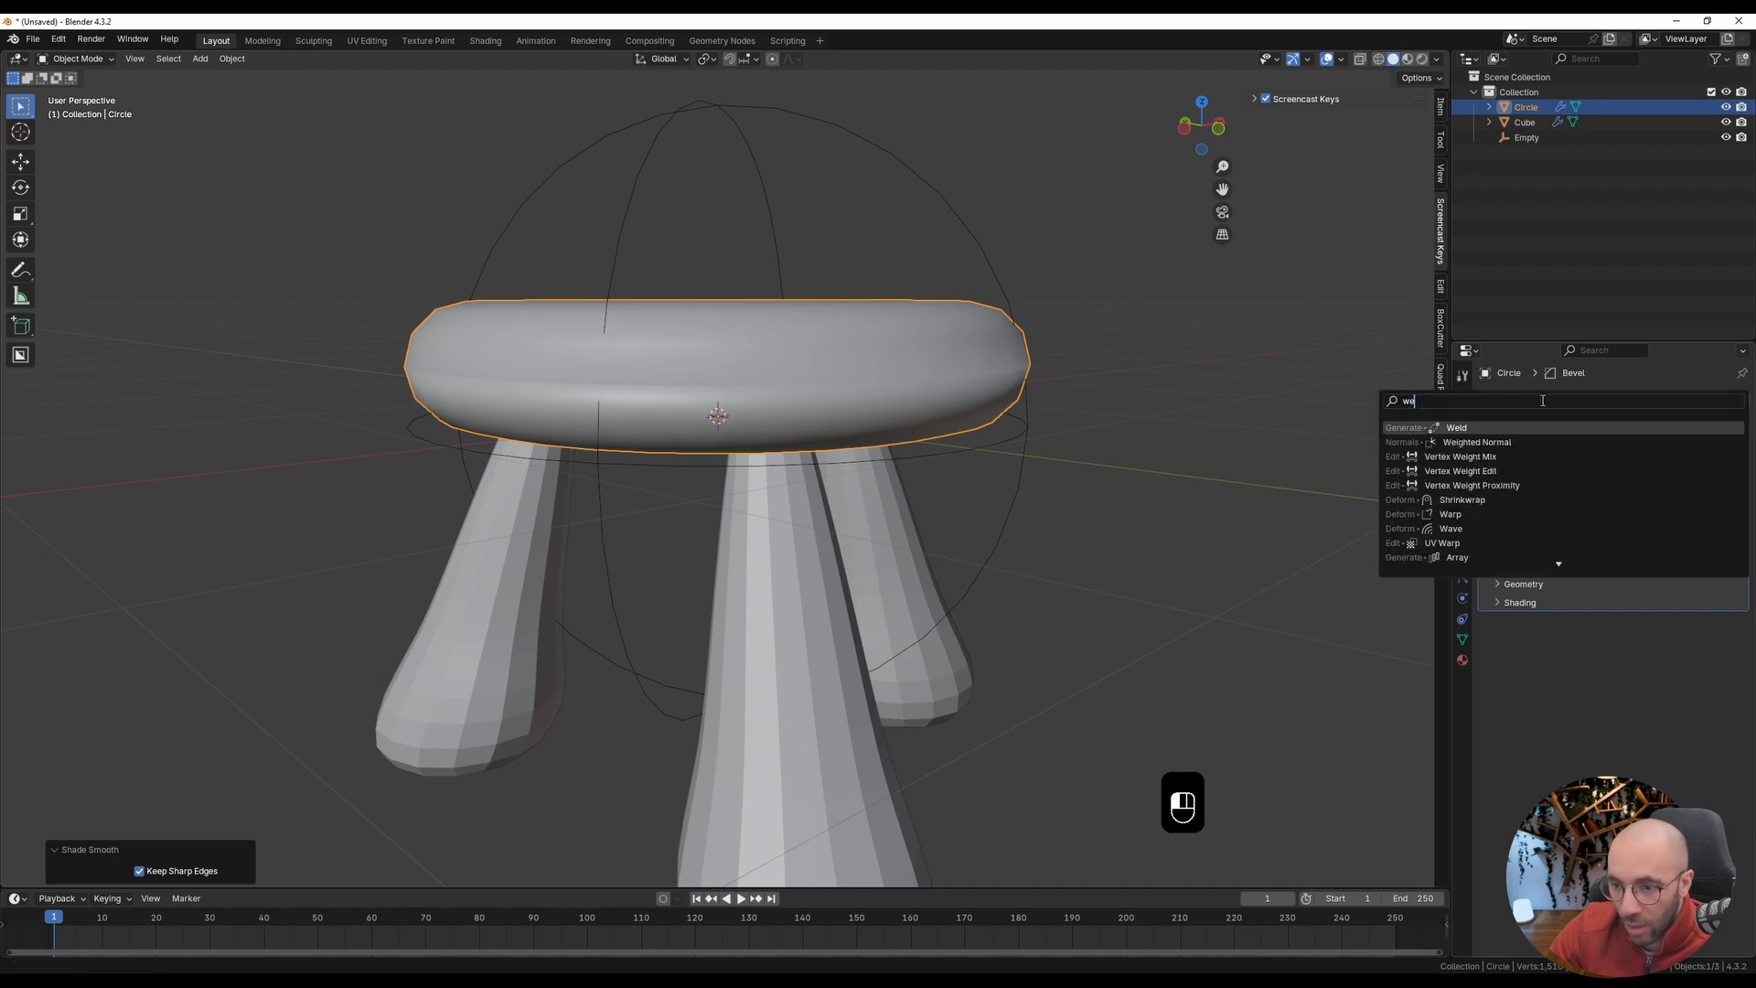
key("Return")
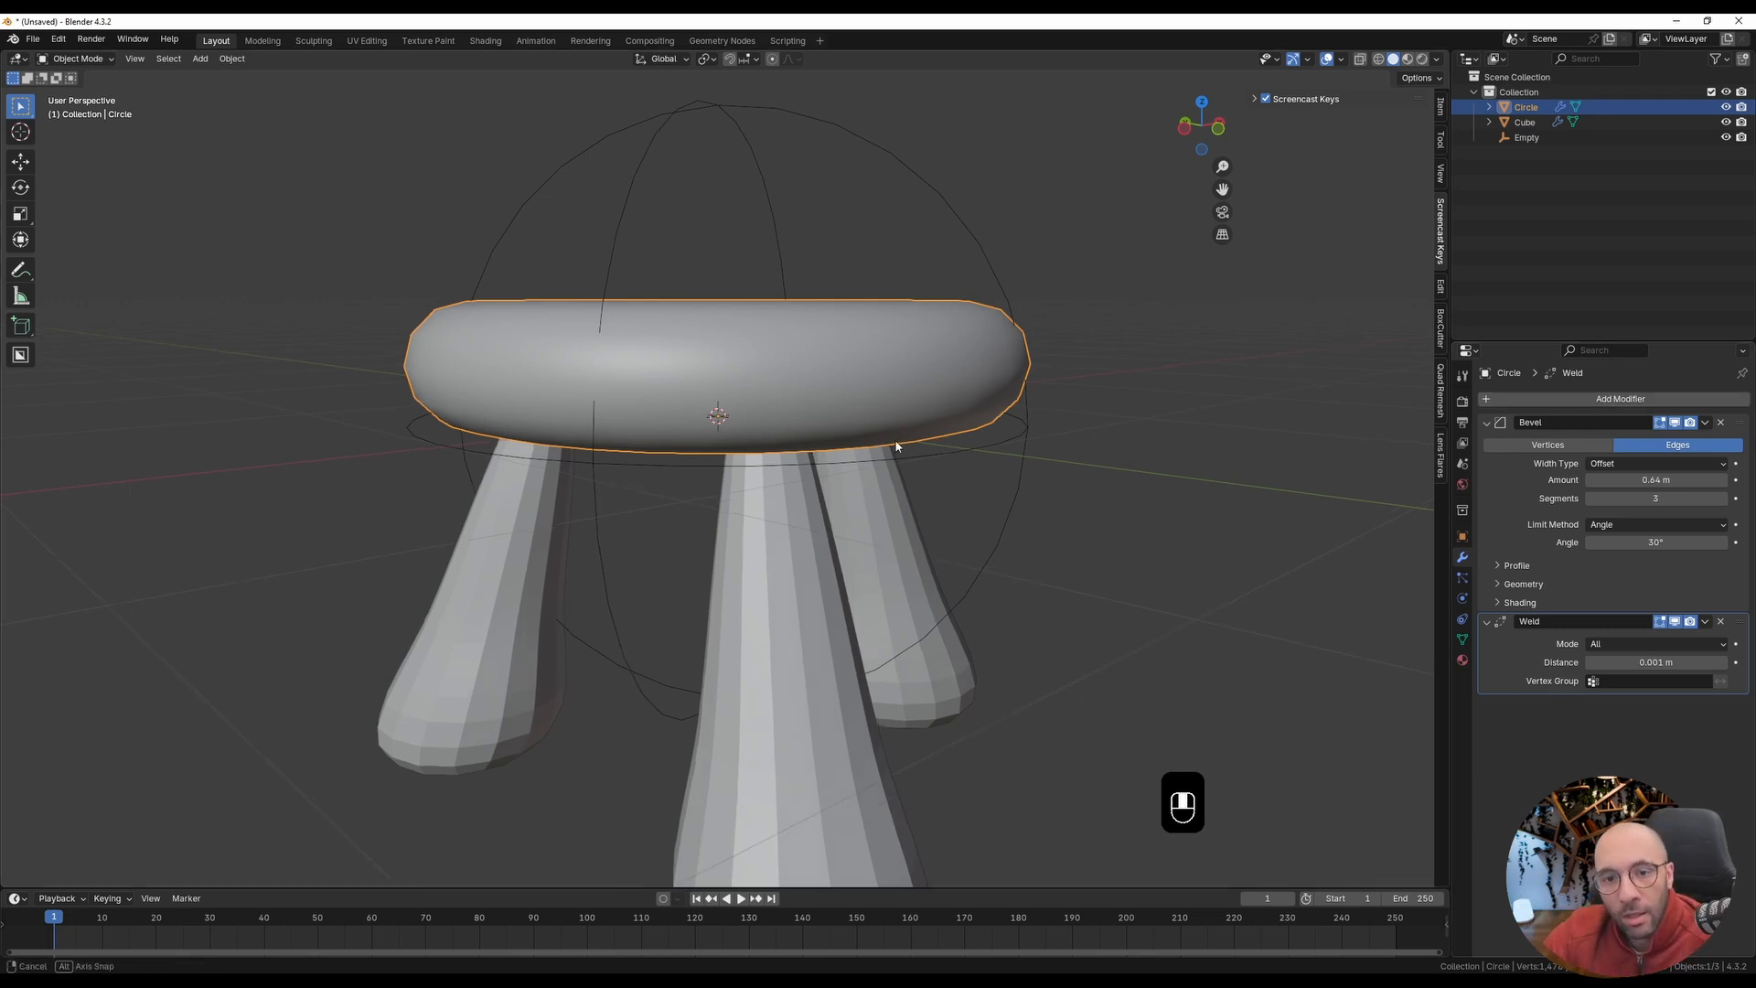
mouse_move(898, 443)
middle_mouse_down()
mouse_move(803, 463)
mouse_move(929, 455)
middle_mouse_up()
scroll(929, 448, "down", 2)
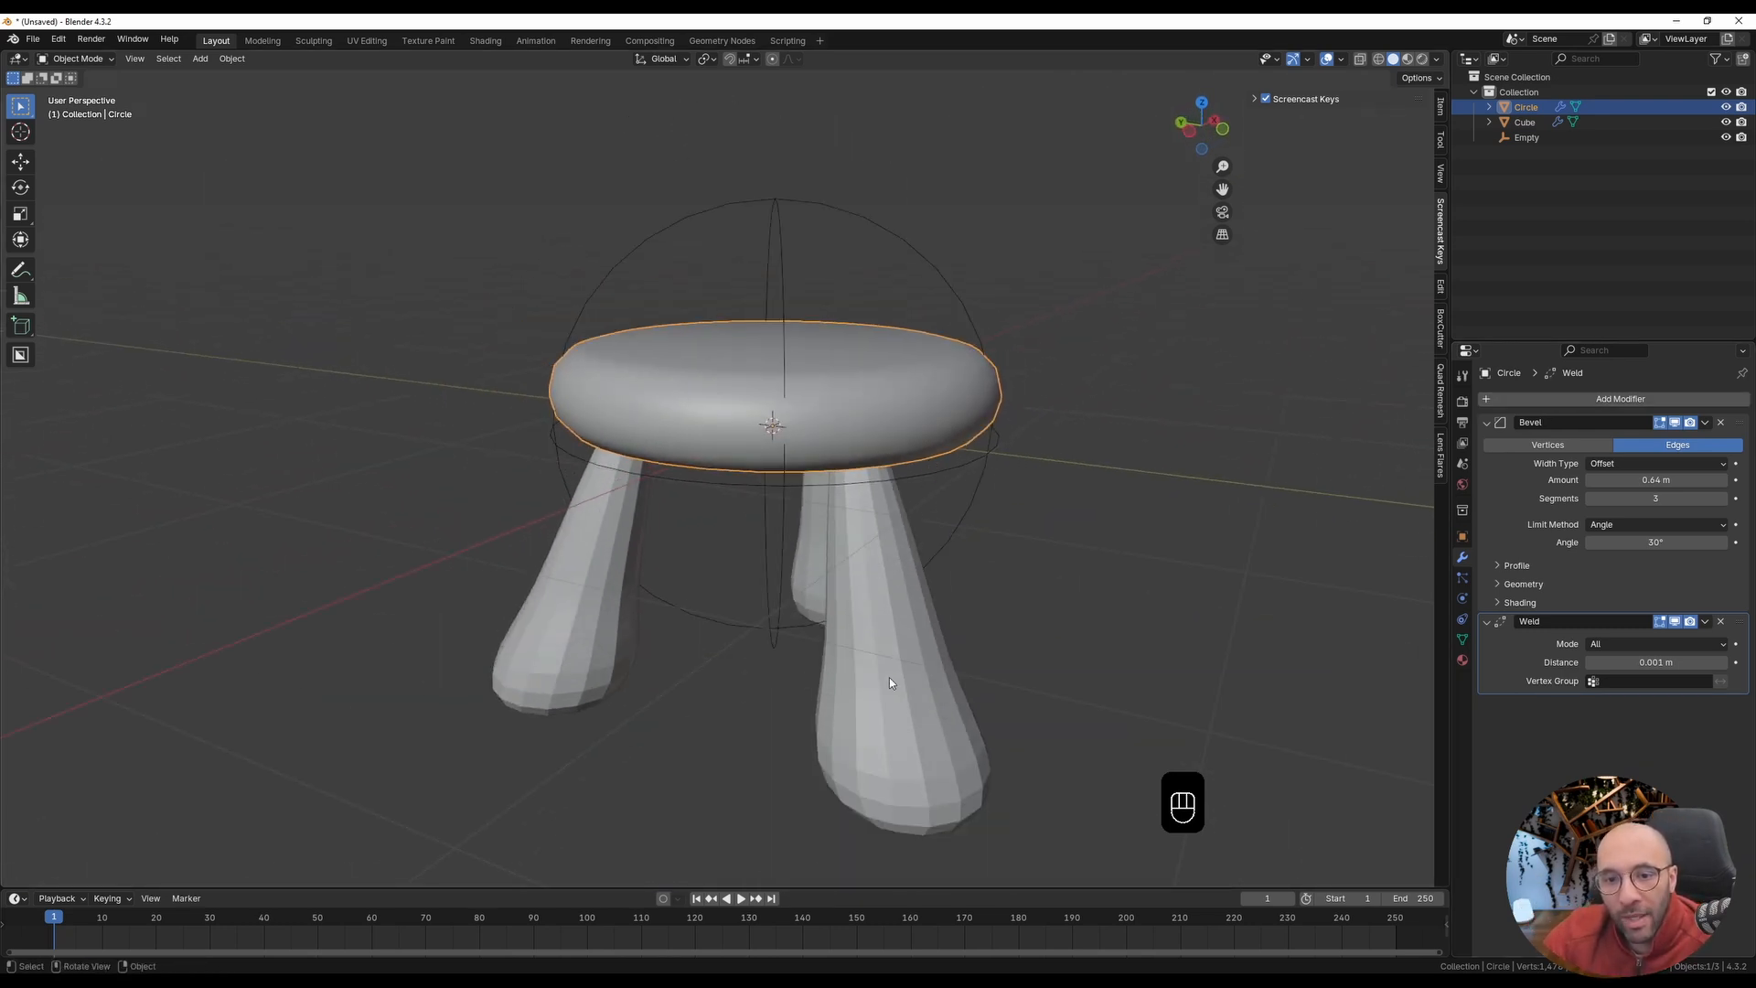
Step: Apply Shade Smooth to the legs and set their Subdivision modifier's viewport level to 3
left_click(889, 677)
right_click(889, 681)
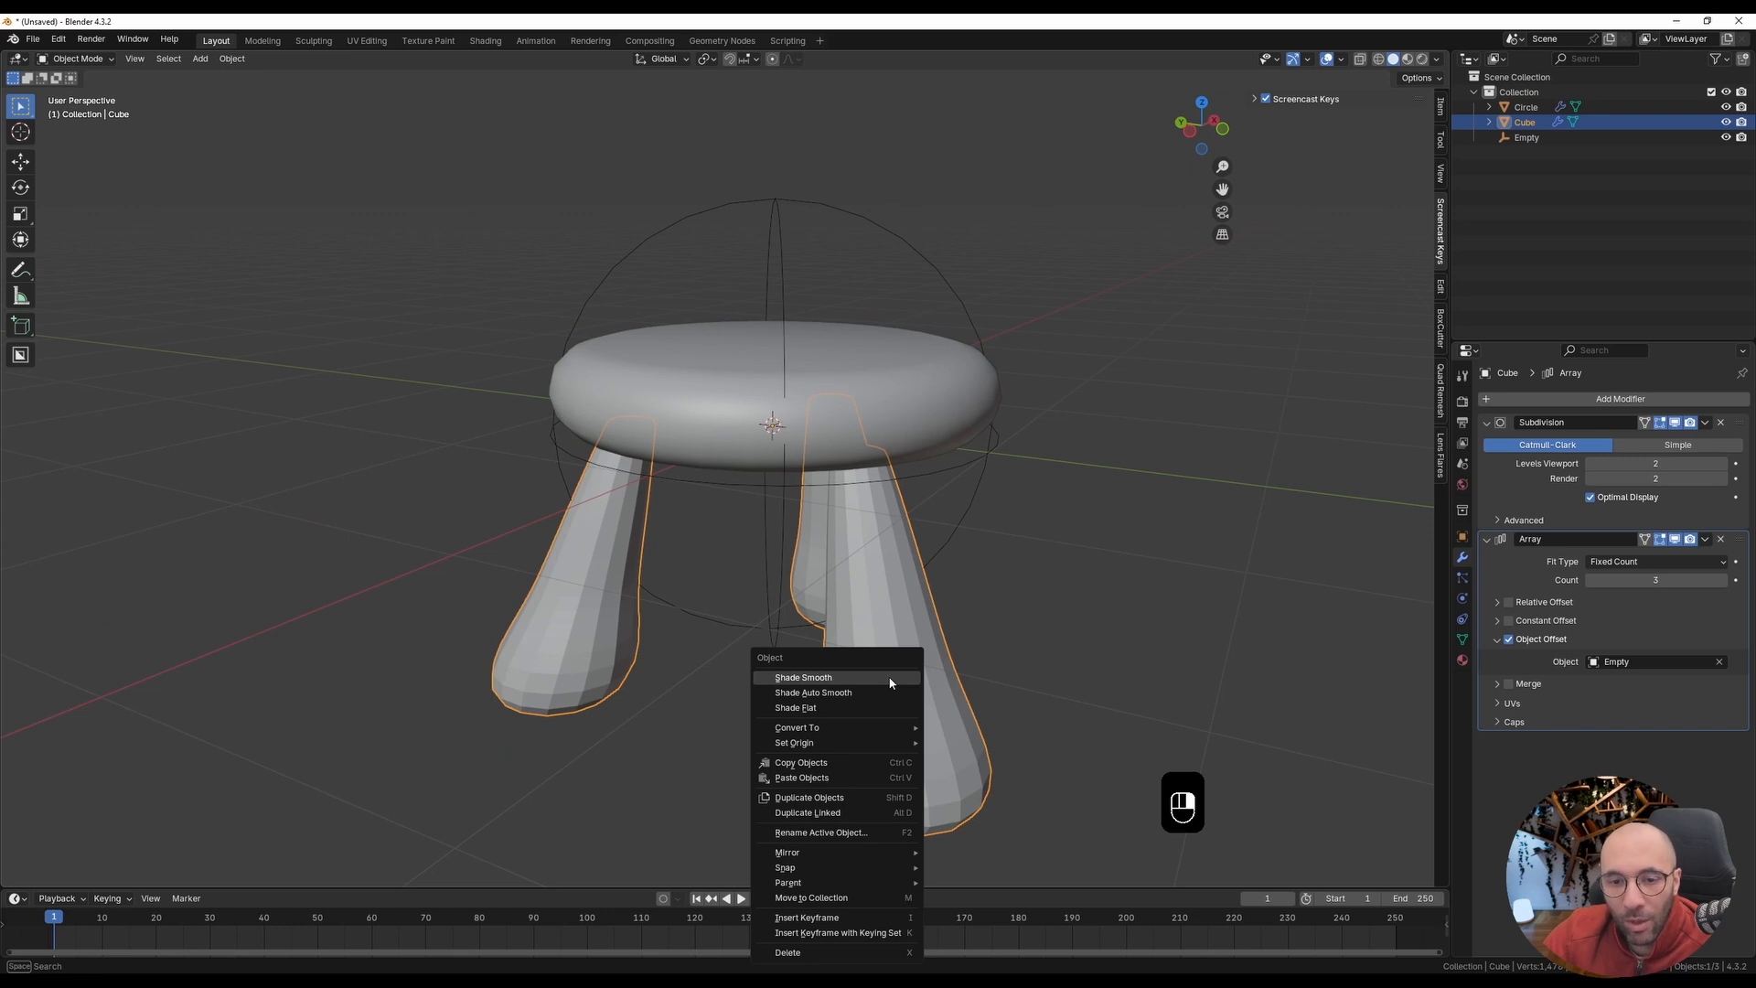
left_click(889, 678)
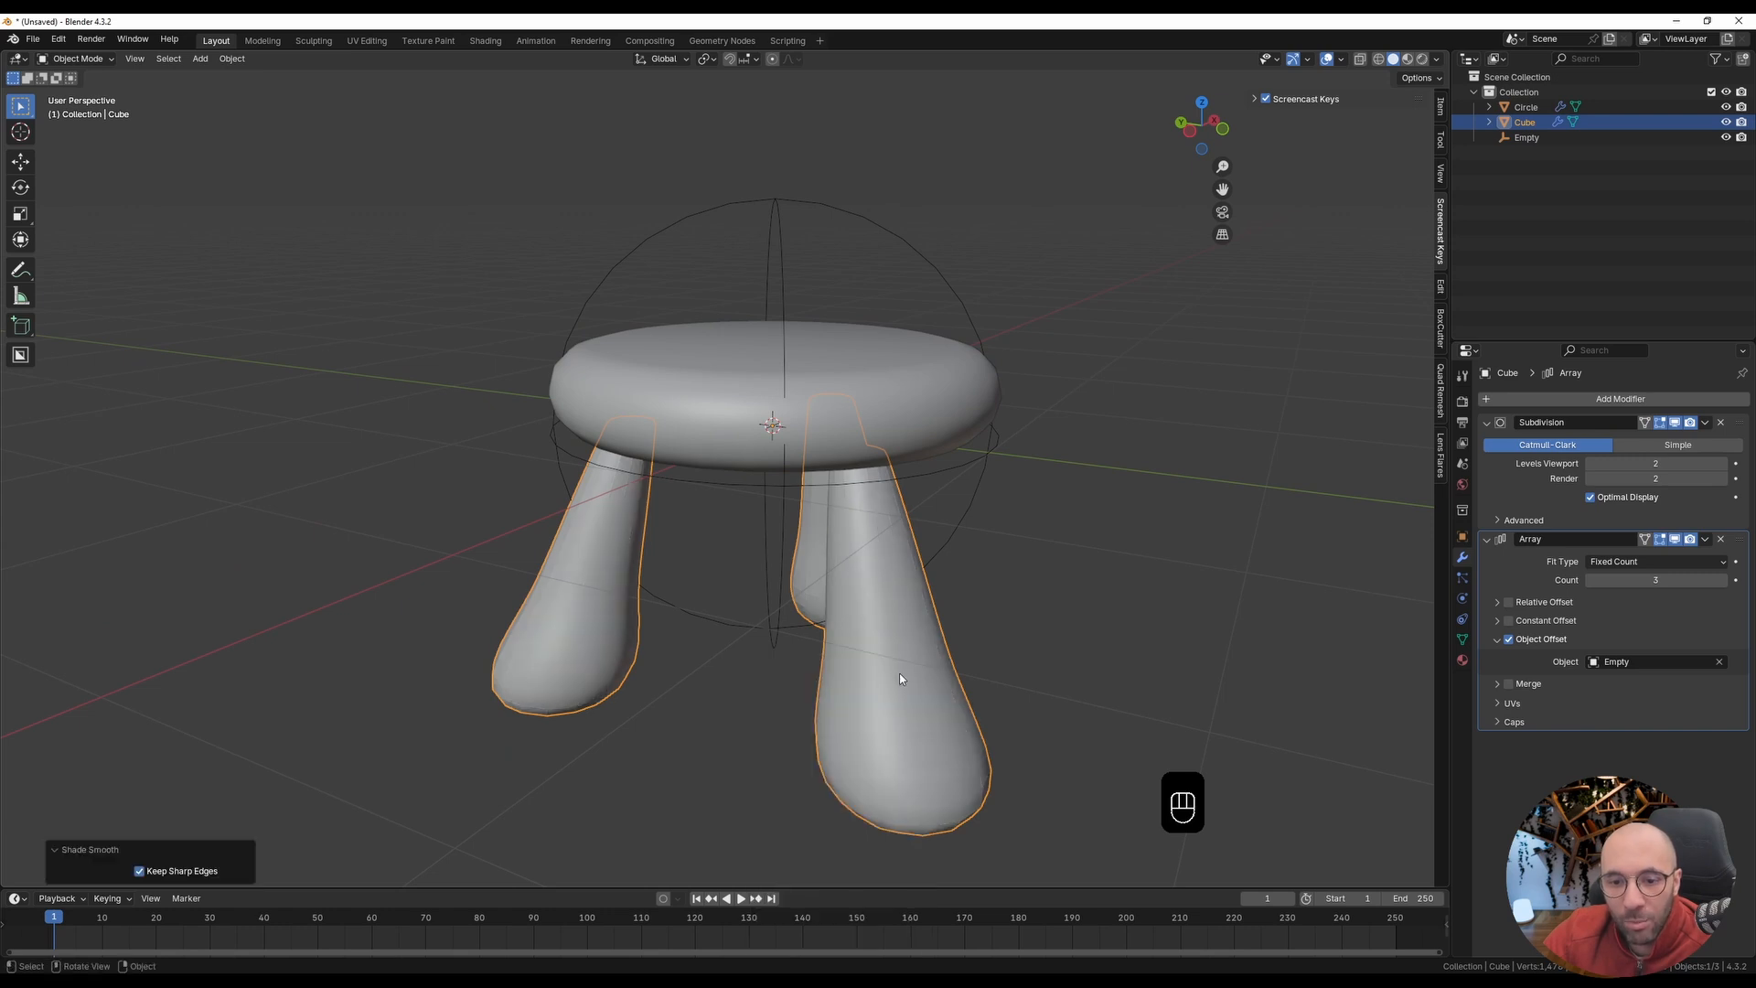
left_click(1724, 464)
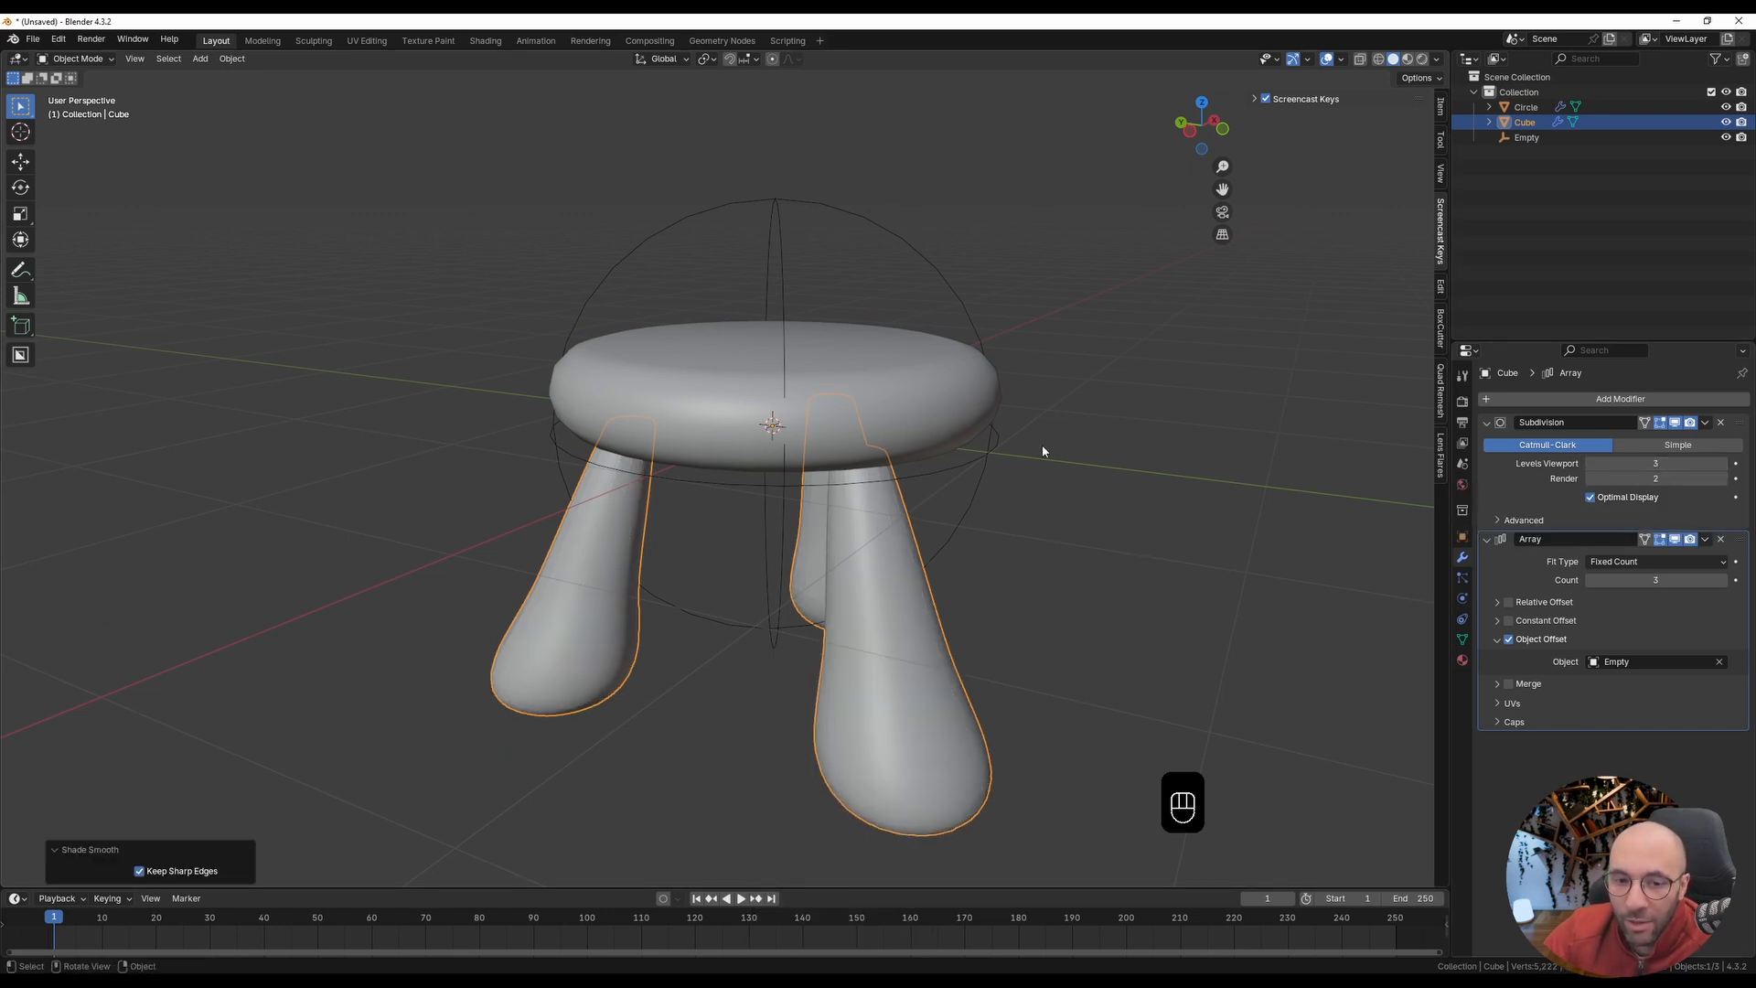
Step: Examine the whole stool from several angles with the viewport overlays temporarily hidden
scroll(773, 438, "down", 2)
middle_click_drag(681, 475, 771, 492)
key("shift+alt+z")
scroll(771, 491, "down", 2)
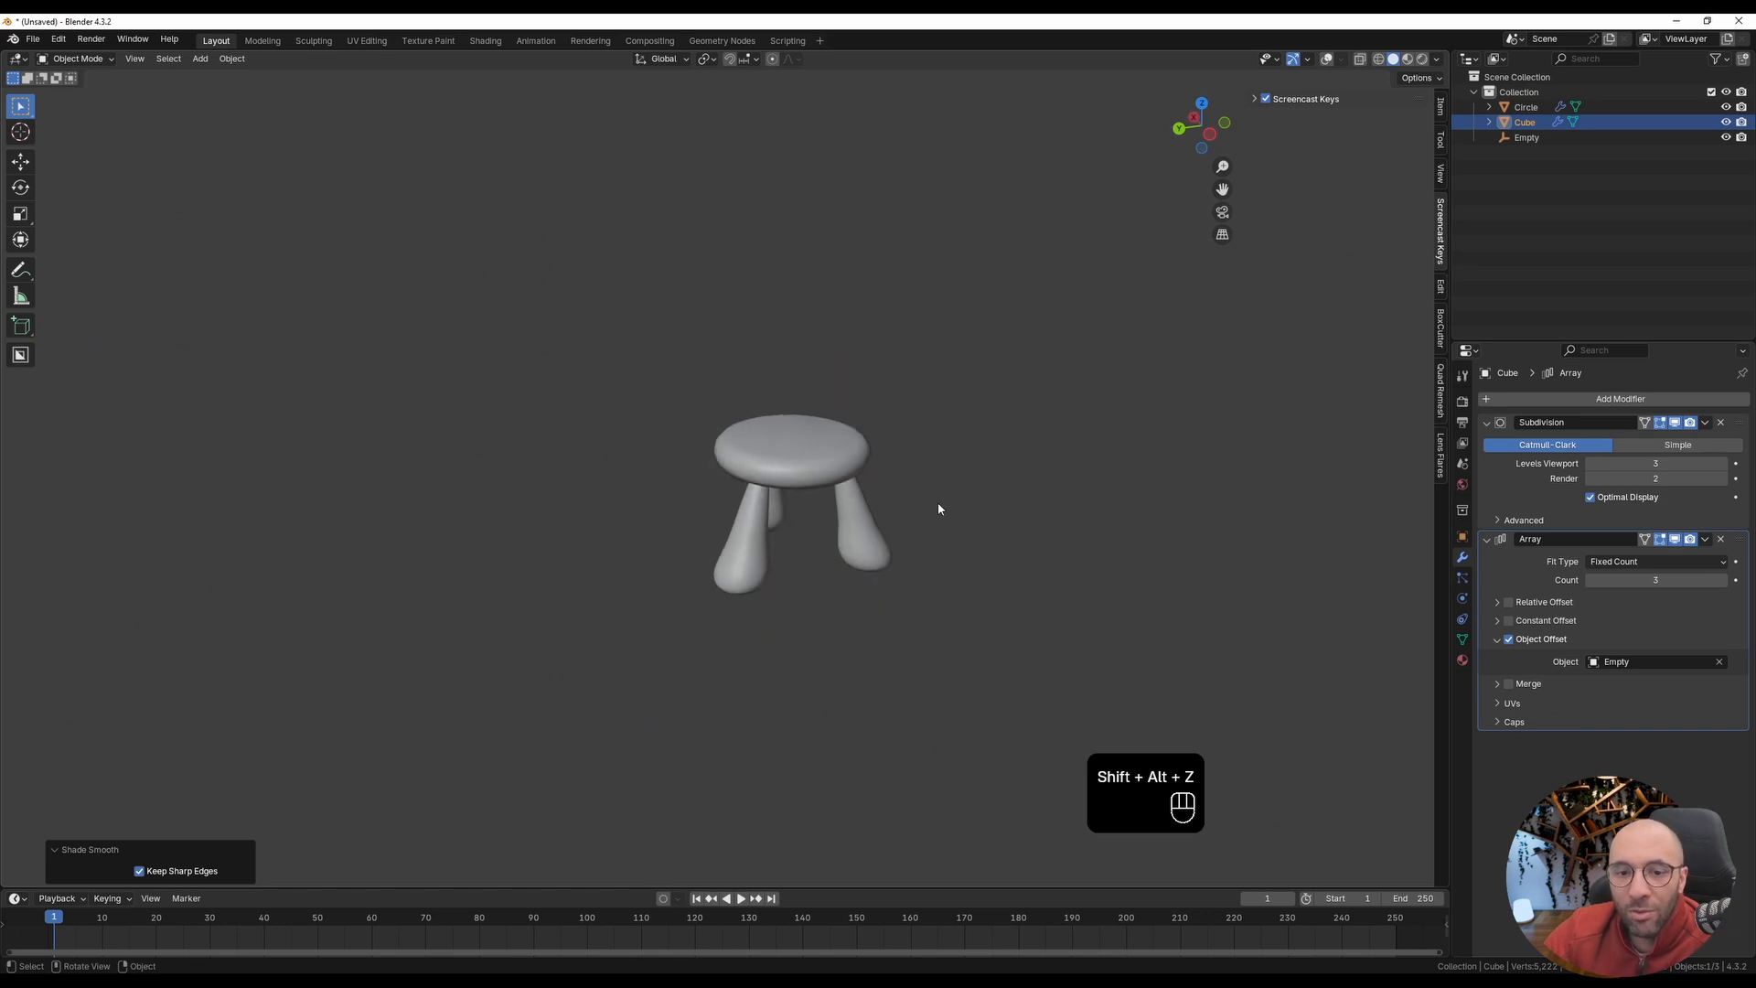
middle_click_drag(937, 502, 739, 495)
key("shift+alt+z")
scroll(739, 490, "up", 4)
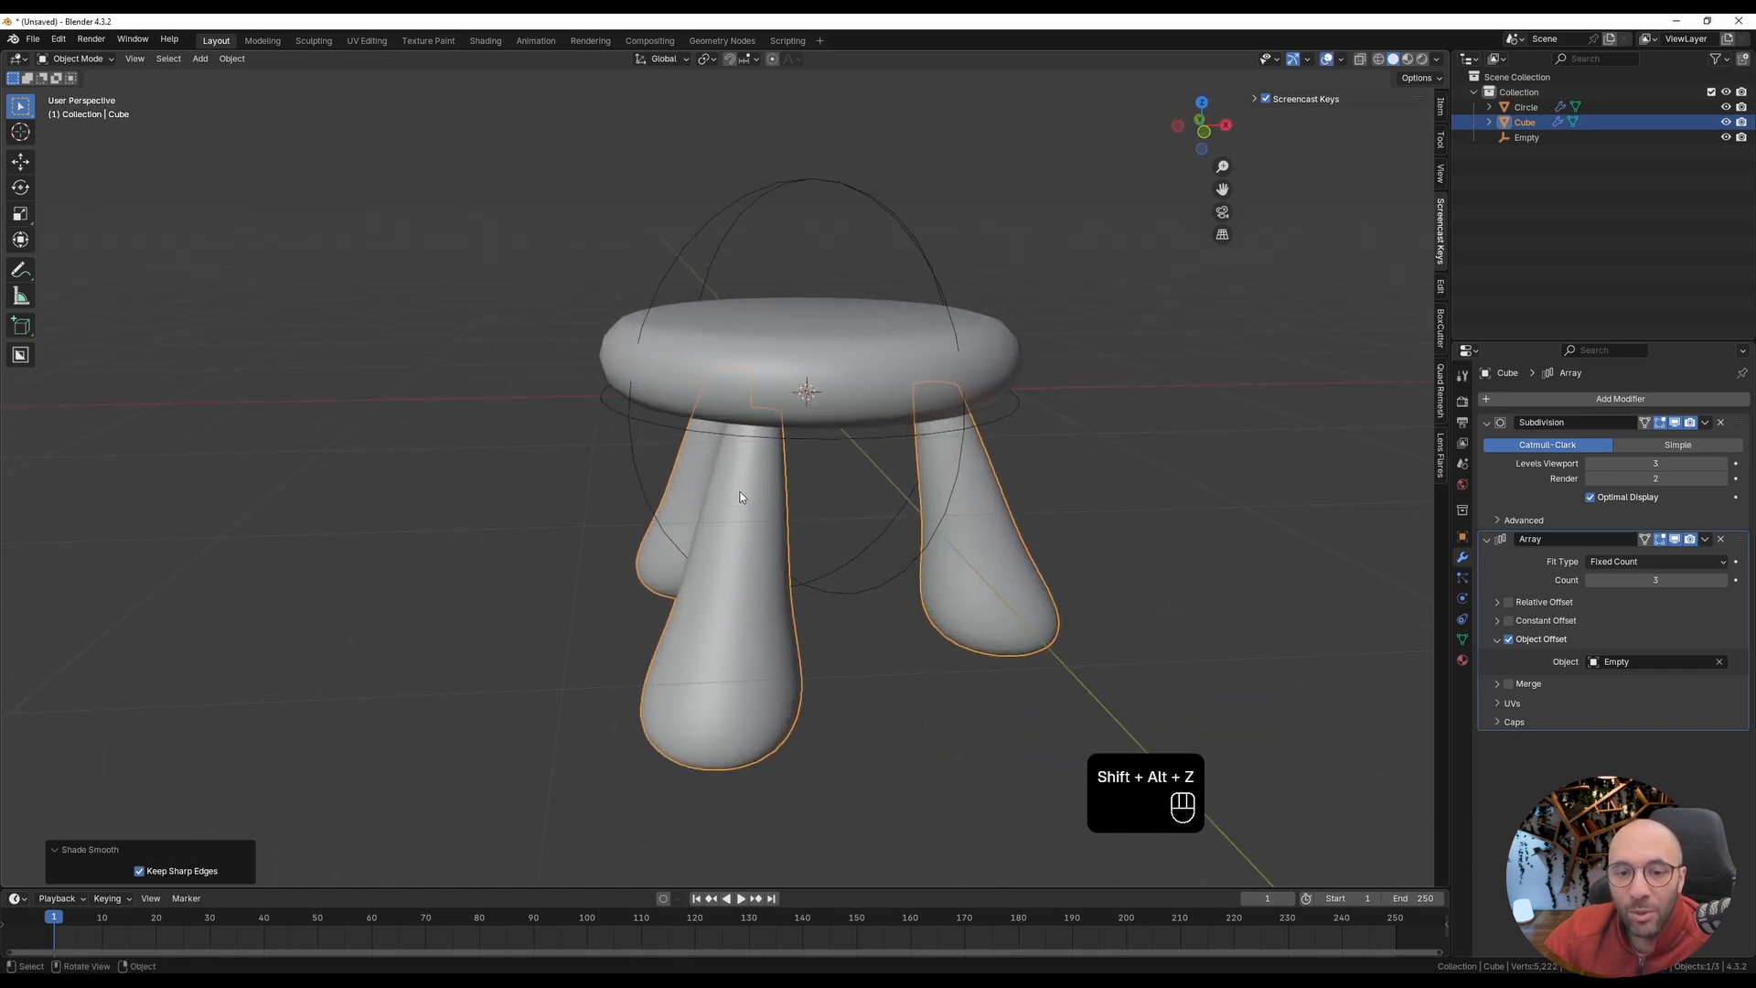
Step: In Edit Mode from the front view, scale the leg's top vertices up about 1.32 times with proportional editing at a size of about 0.83
key("Tab")
key("KP_1")
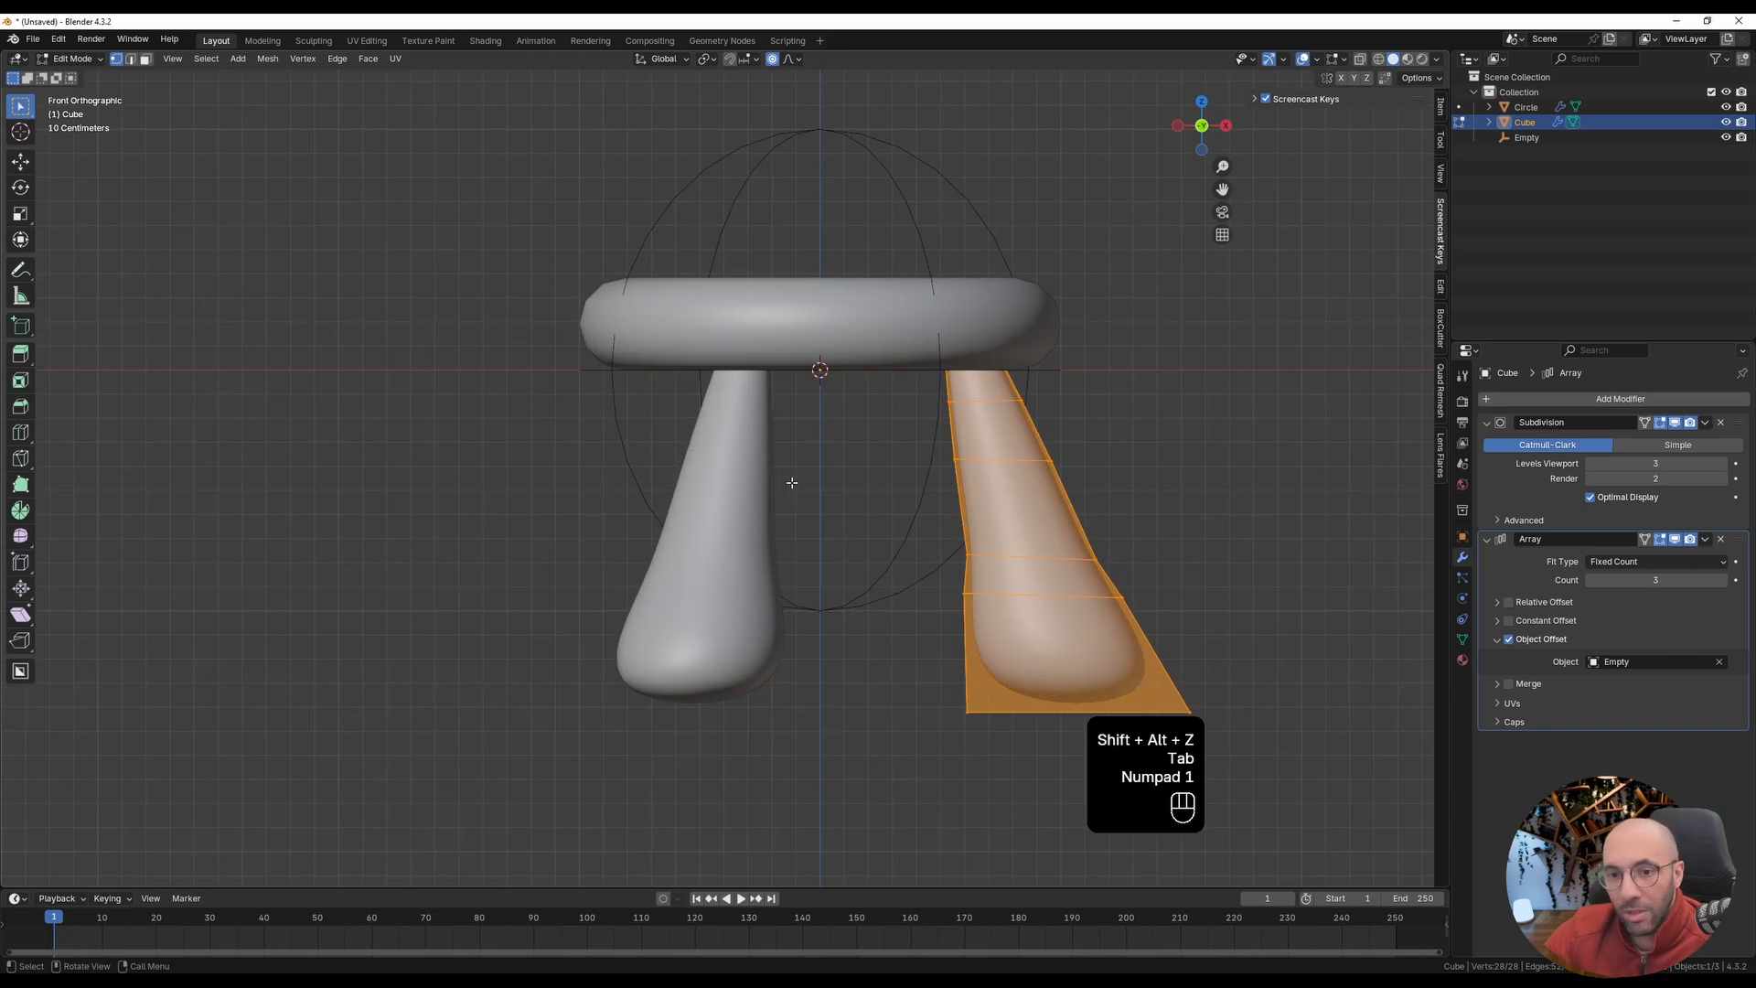
key("alt+z")
left_click_drag(900, 319, 1029, 383)
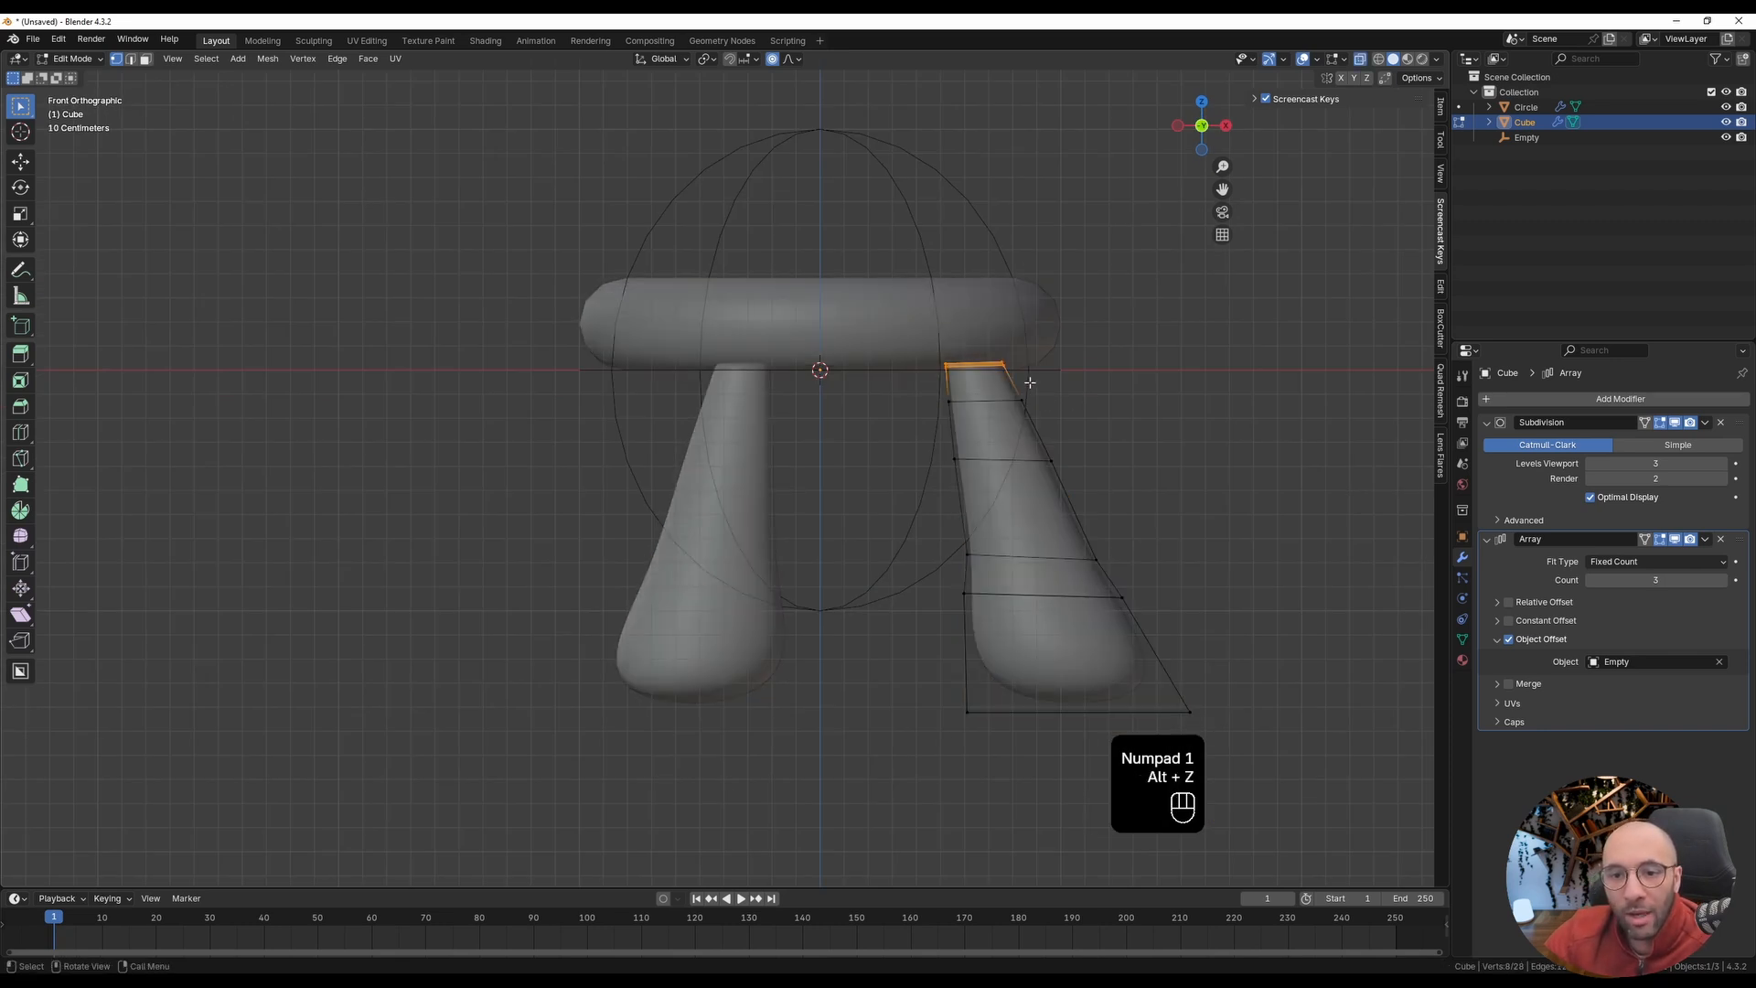
key("alt+z")
middle_click_drag(1160, 467, 1029, 452, "shift")
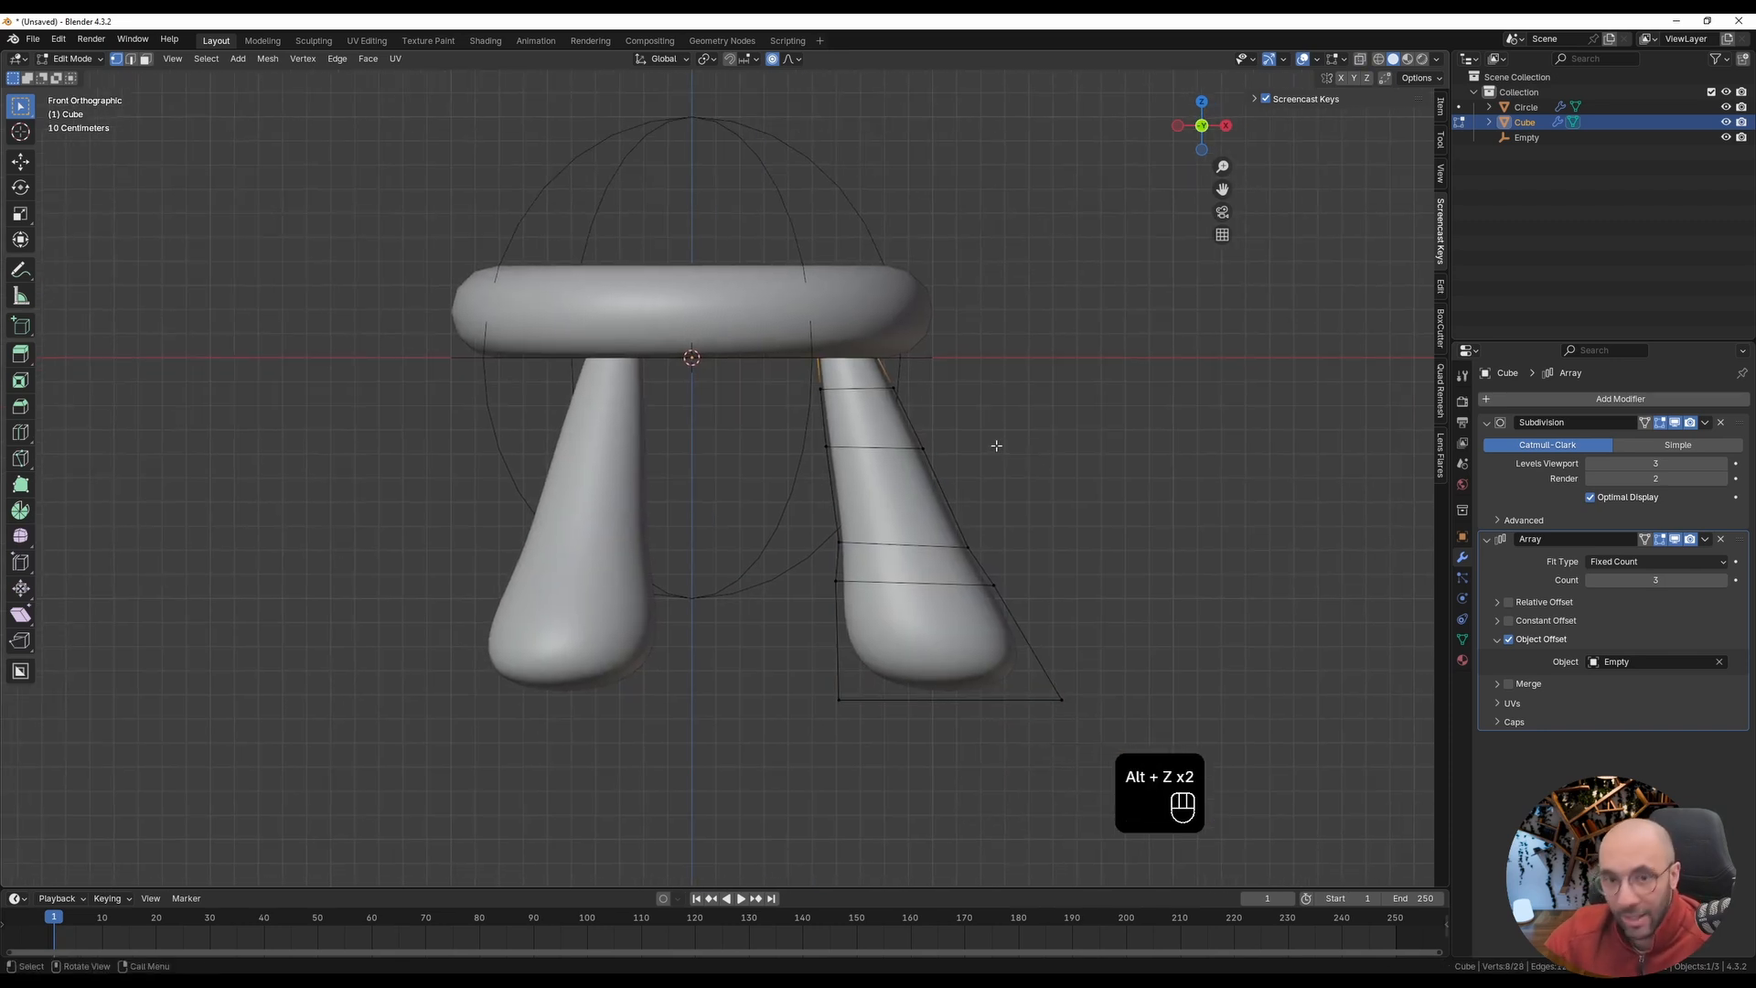
key("s")
scroll(1005, 447, "down", 5)
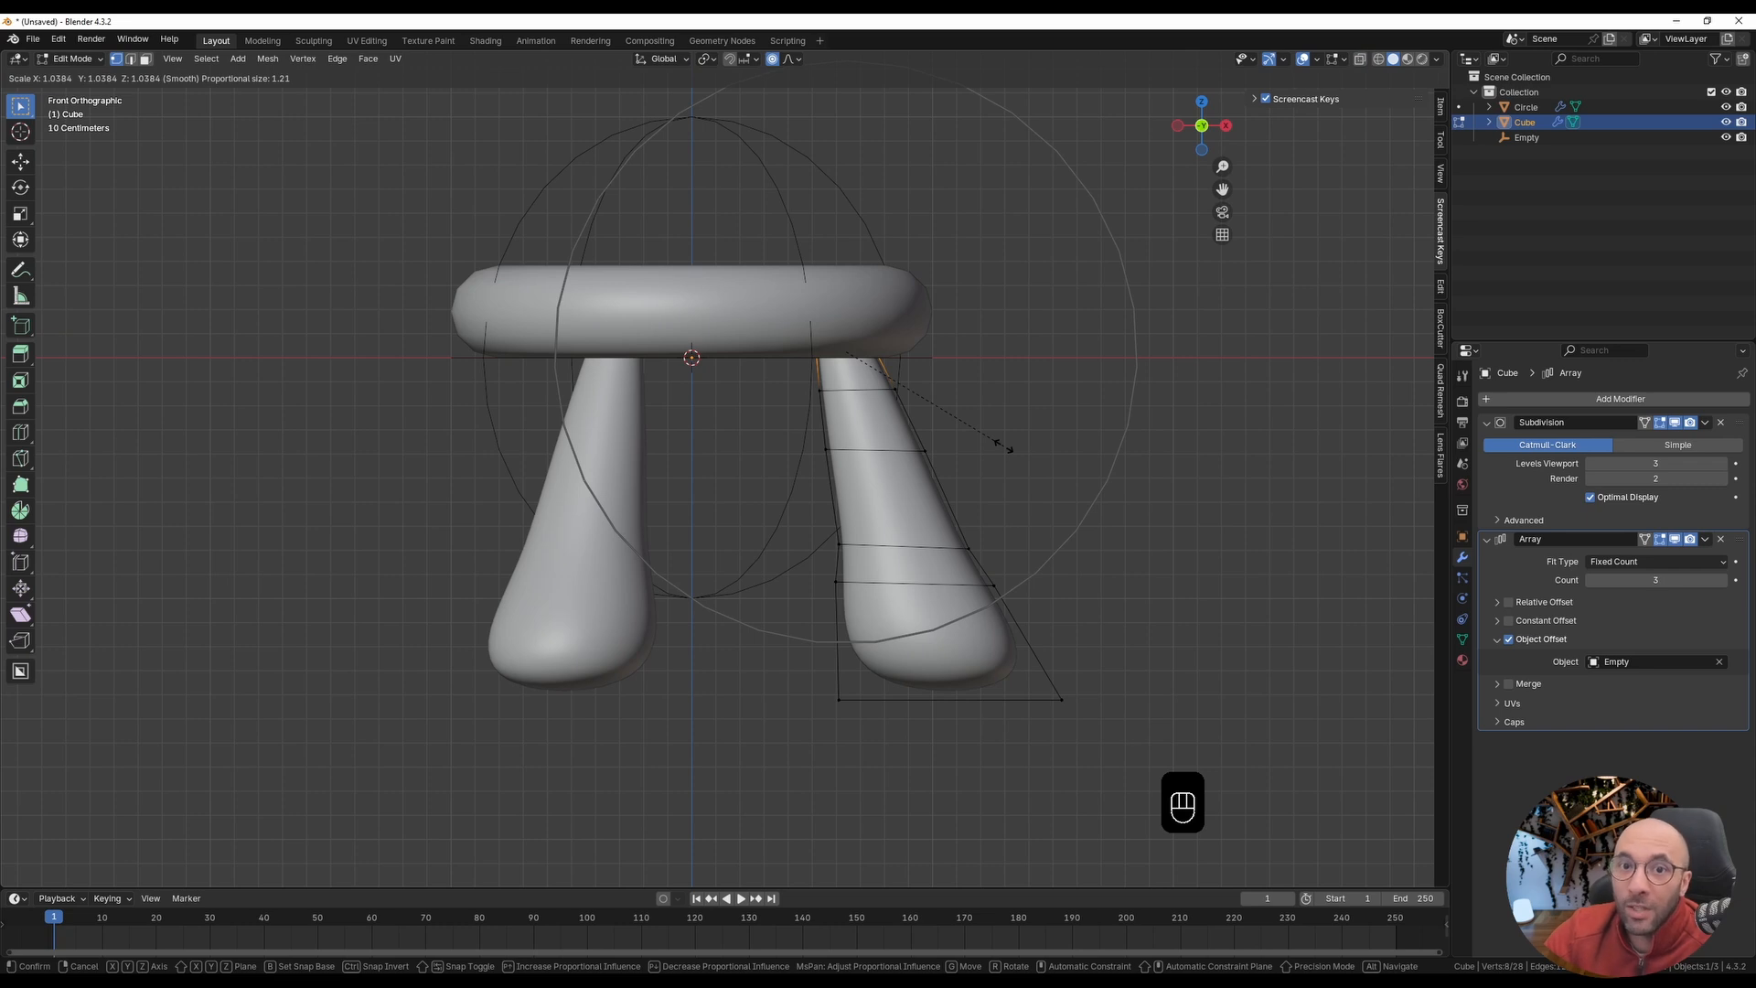
scroll(1005, 447, "up", 4)
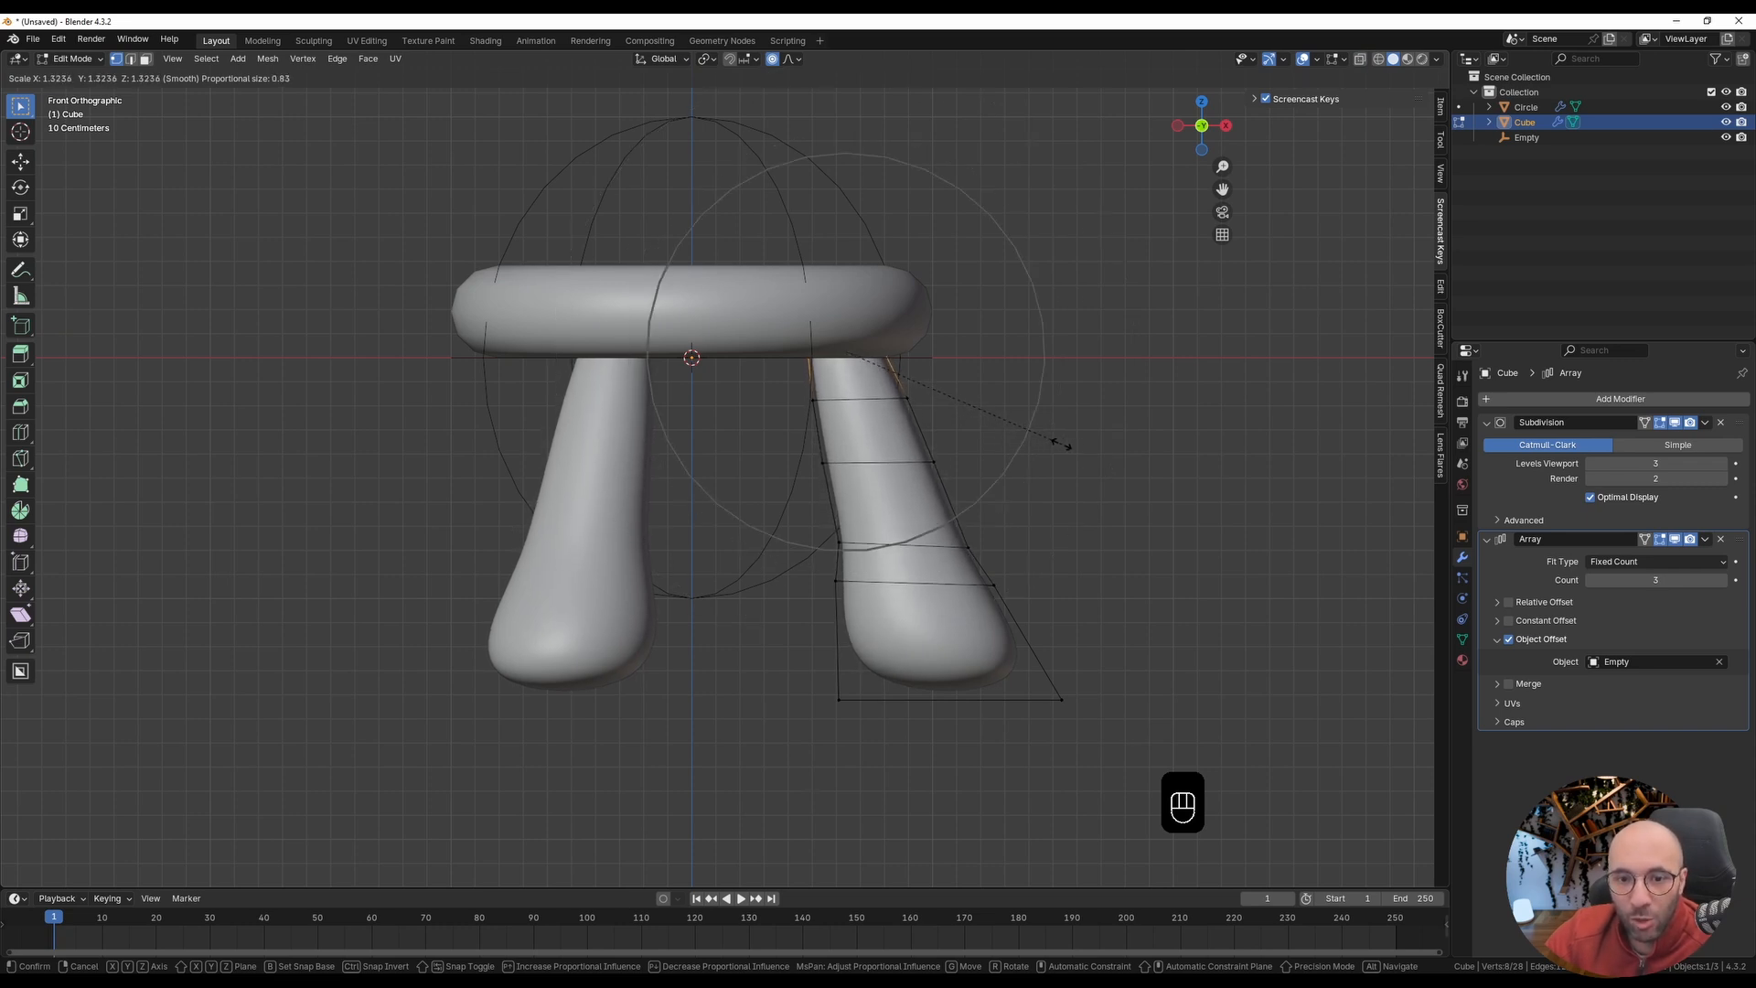
left_click(1063, 444)
Step: Scale the edge loop just above the leg's bulge up about 1.15 times with proportional editing, then return to Object Mode
left_click(912, 549, "alt")
key("s")
left_click(997, 499)
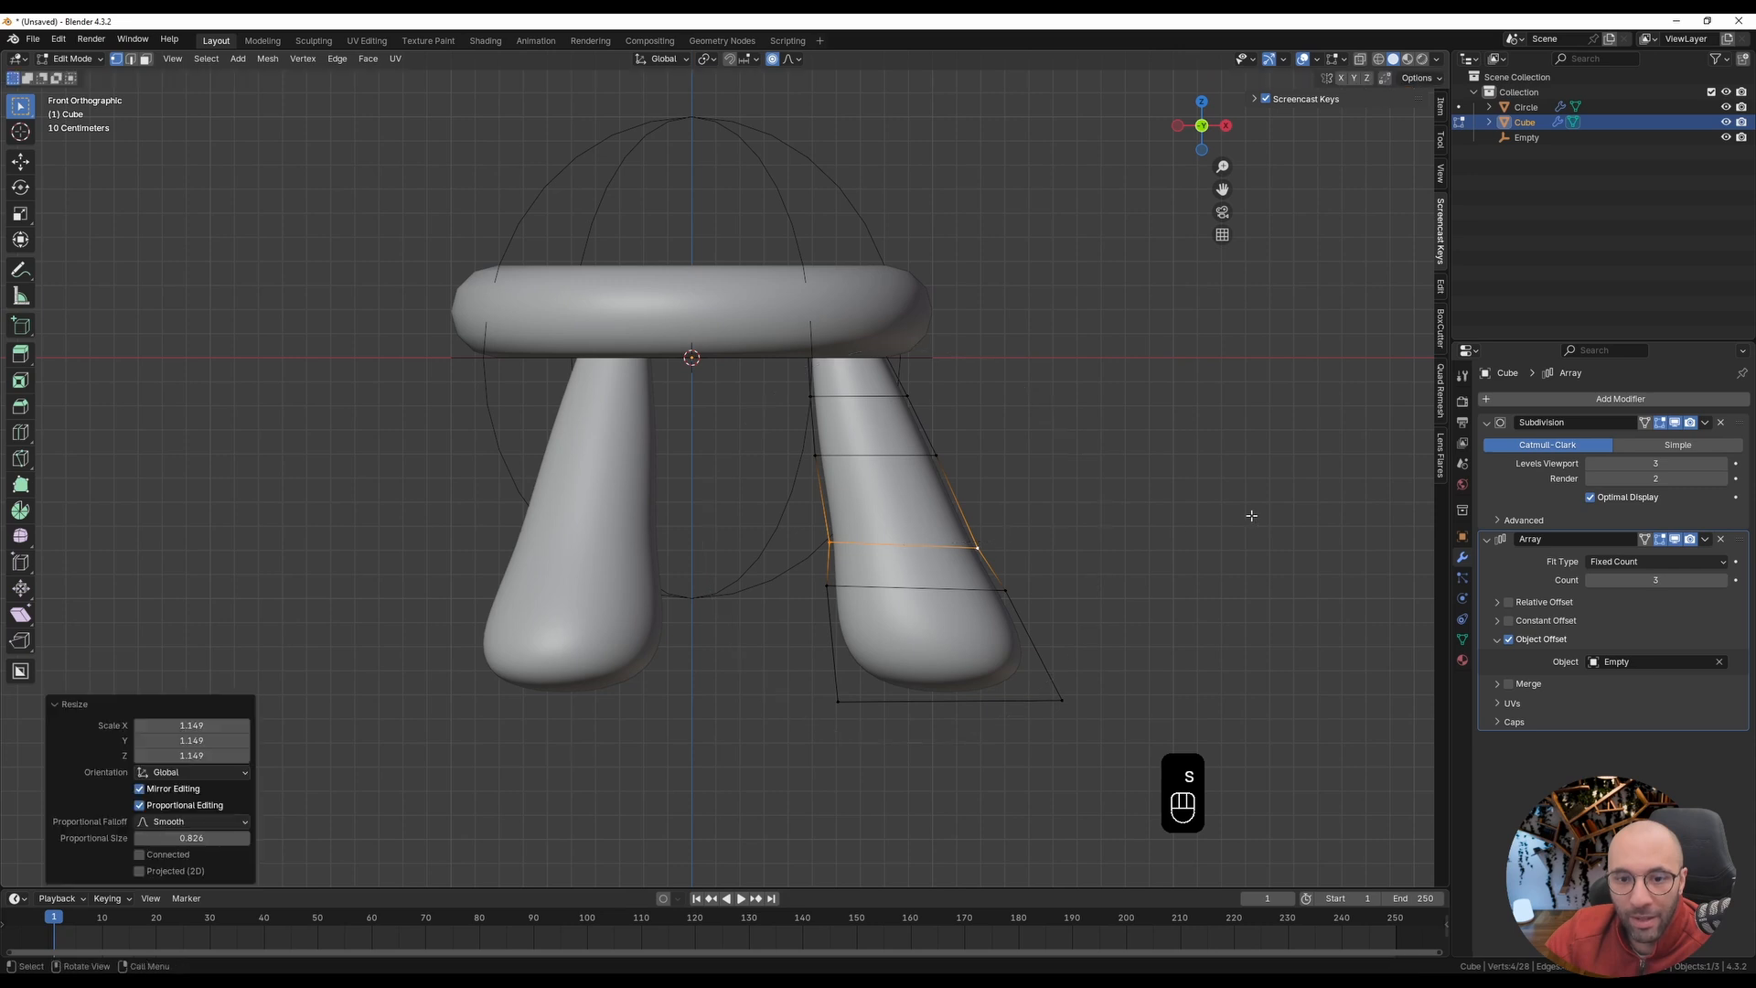
key("Tab")
Step: Hide the viewport overlays and examine the reshaped stool from other sides
scroll(1006, 494, "down", 3)
key("shift+alt+z")
middle_click_drag(1051, 494, 573, 492)
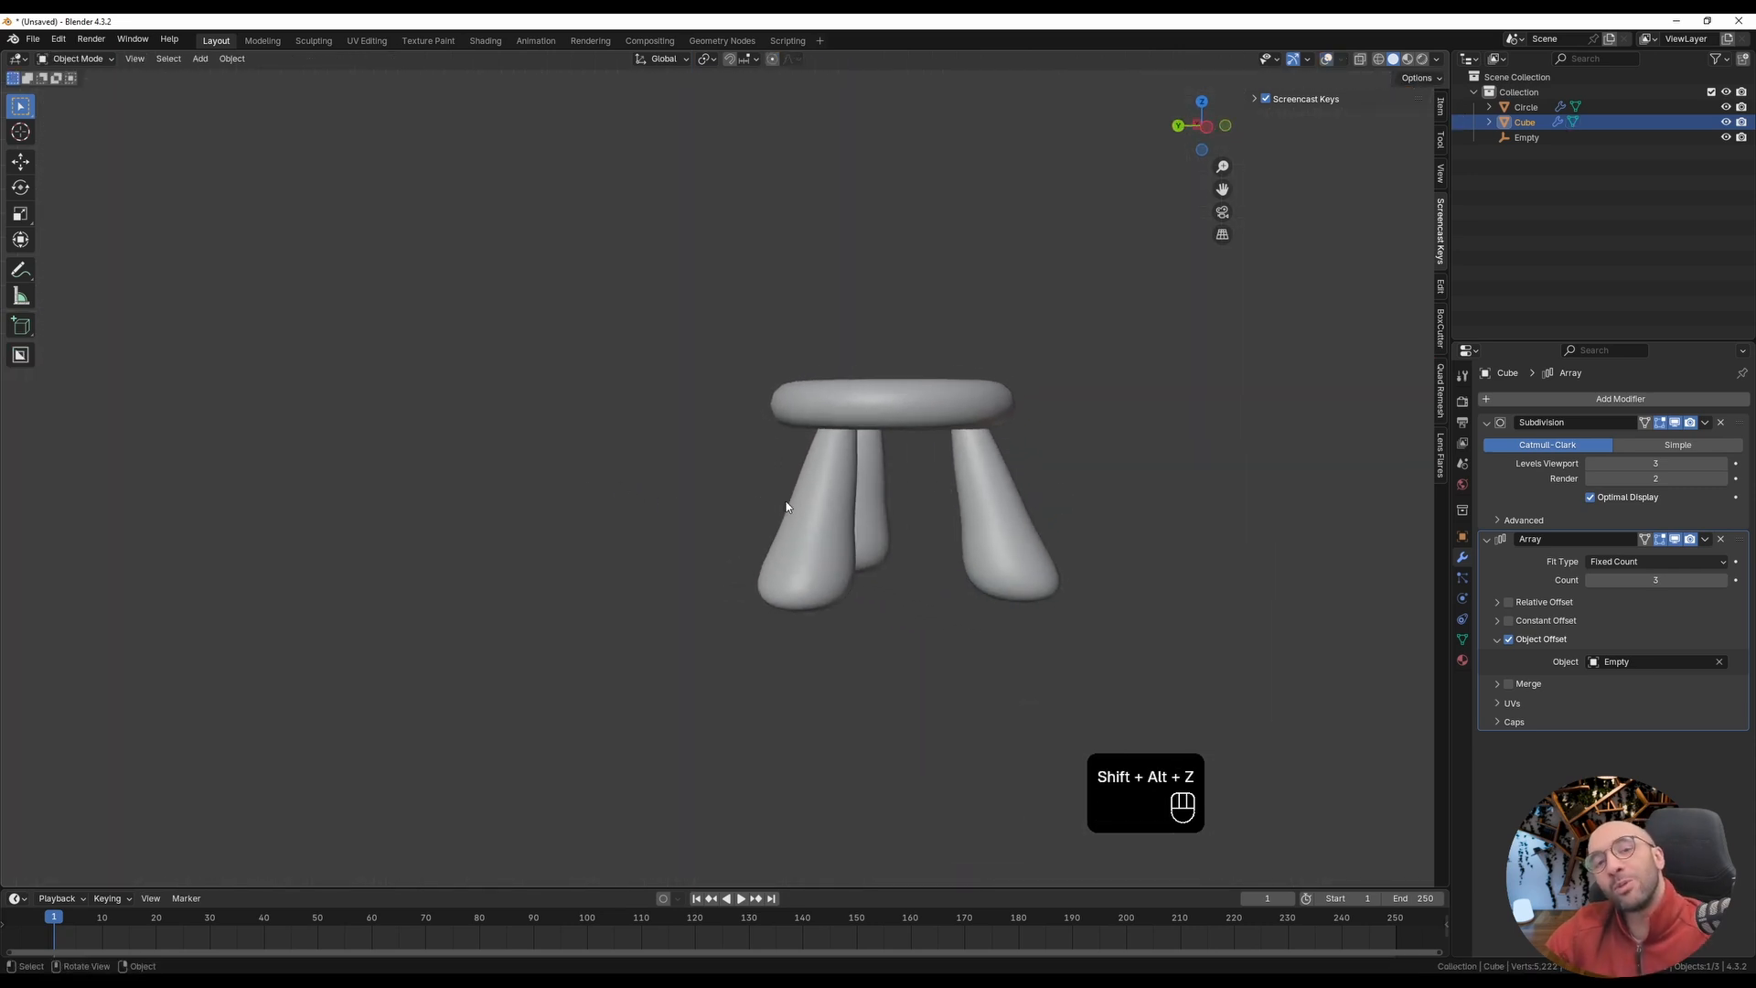